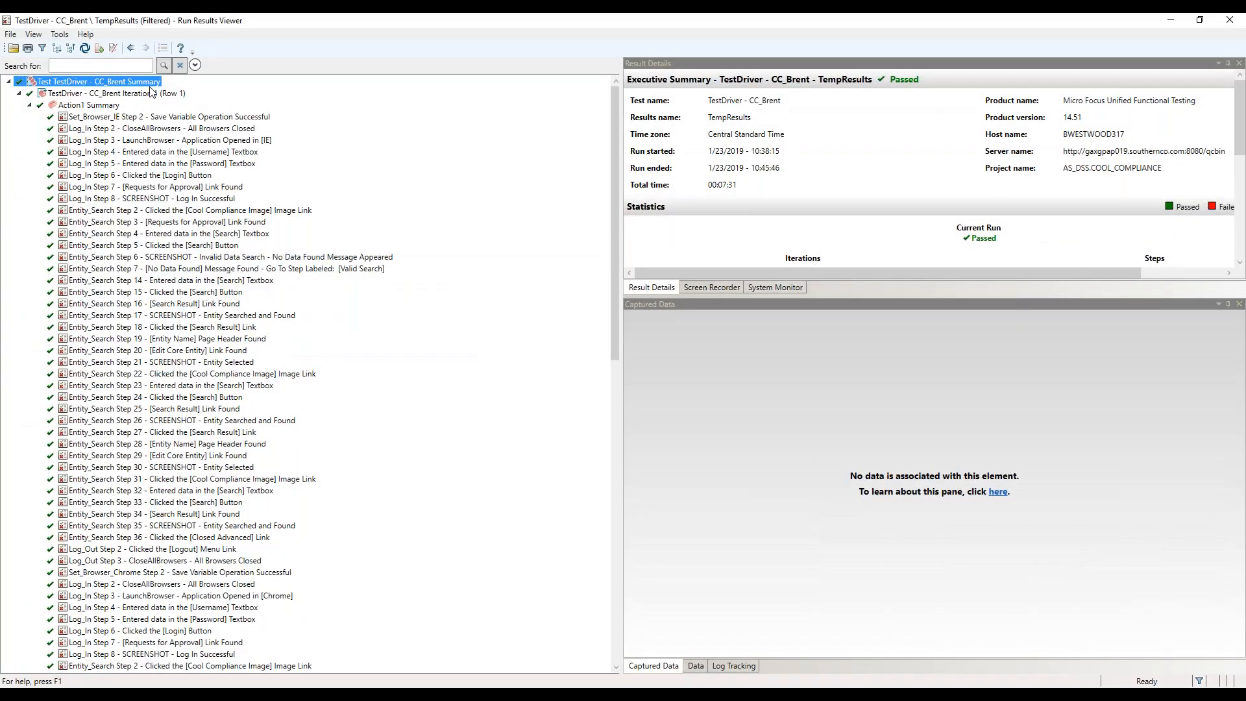
Review the result details of Log_In steps 3 through 8, enlarging the result details and captured data areas
click(150, 152)
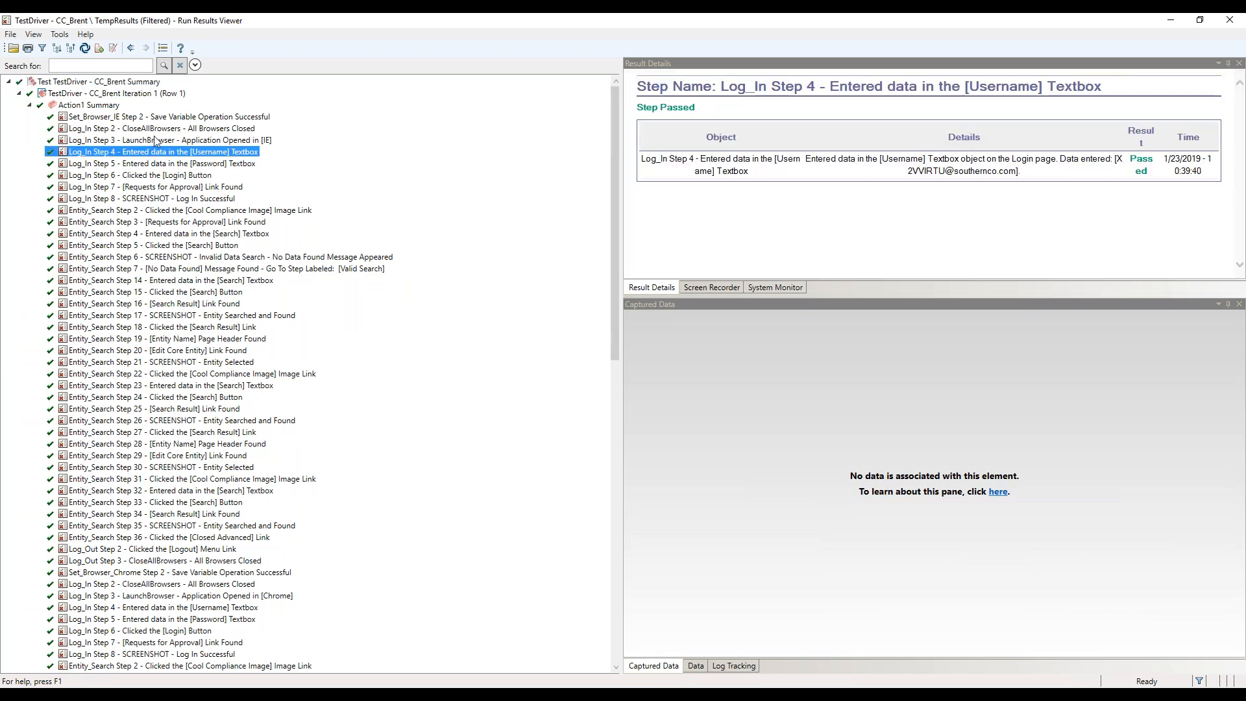
click(157, 140)
drag(620, 200, 462, 219)
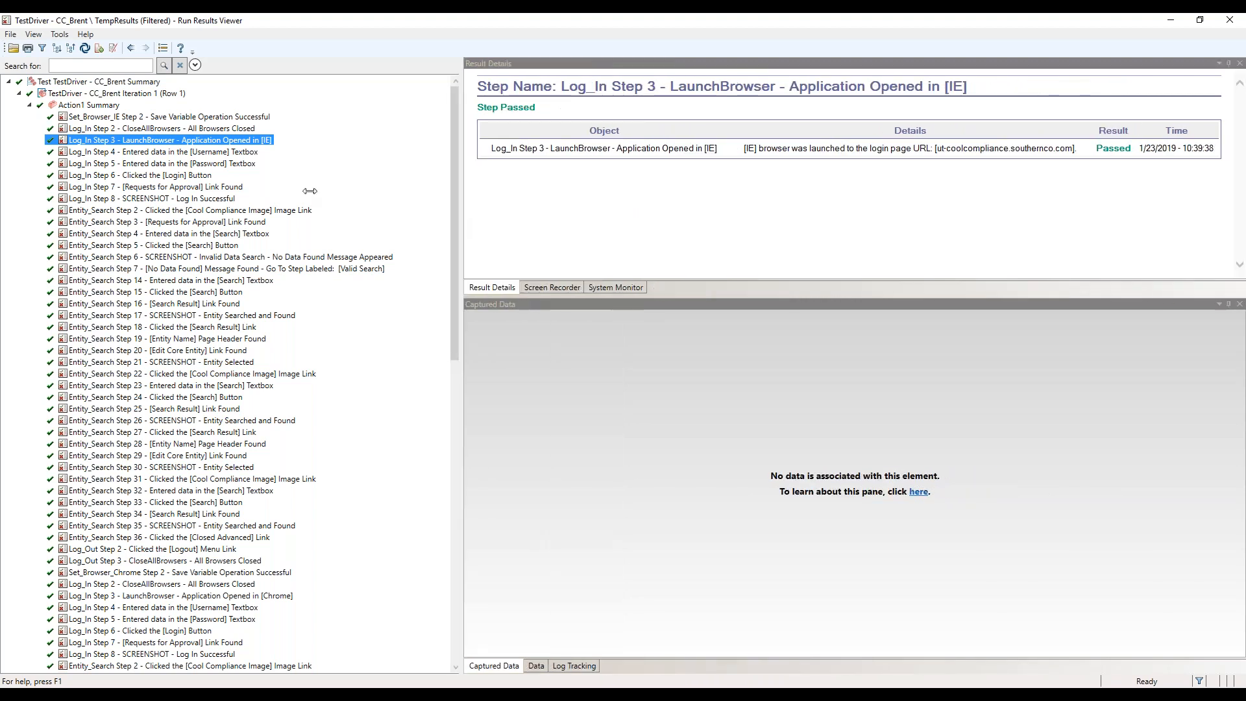
click(218, 155)
key(Down)
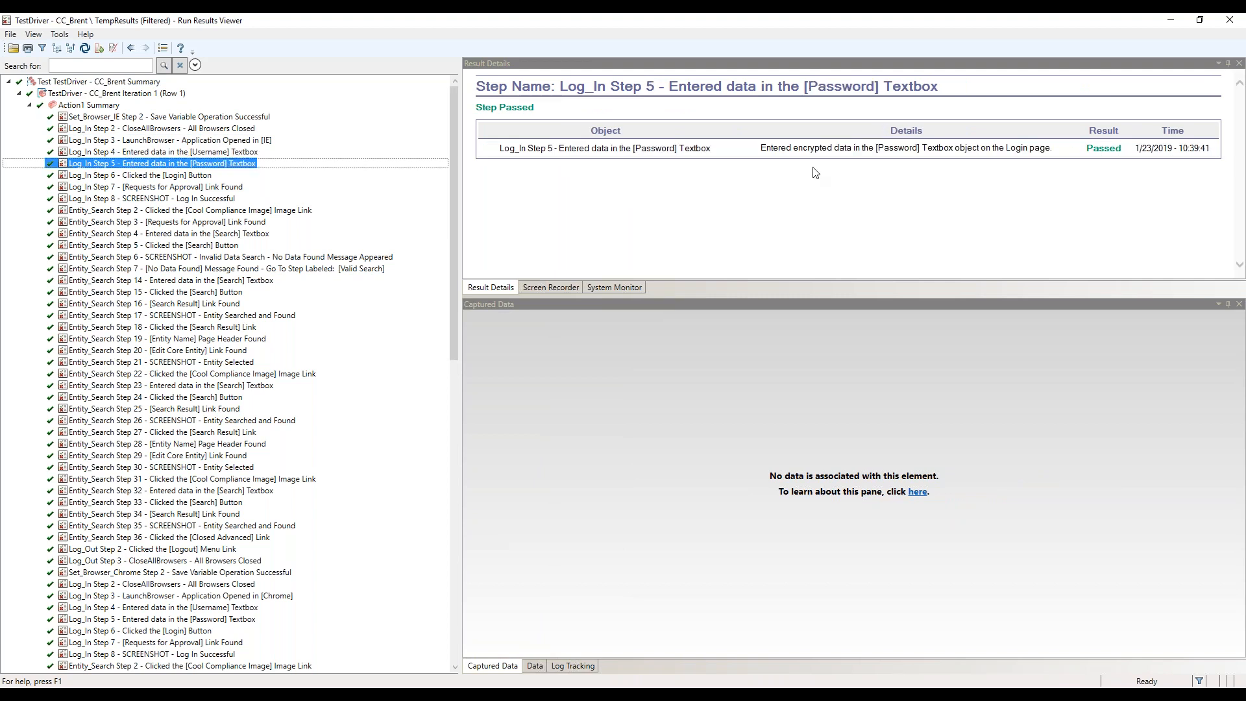
click(195, 189)
key(Down)
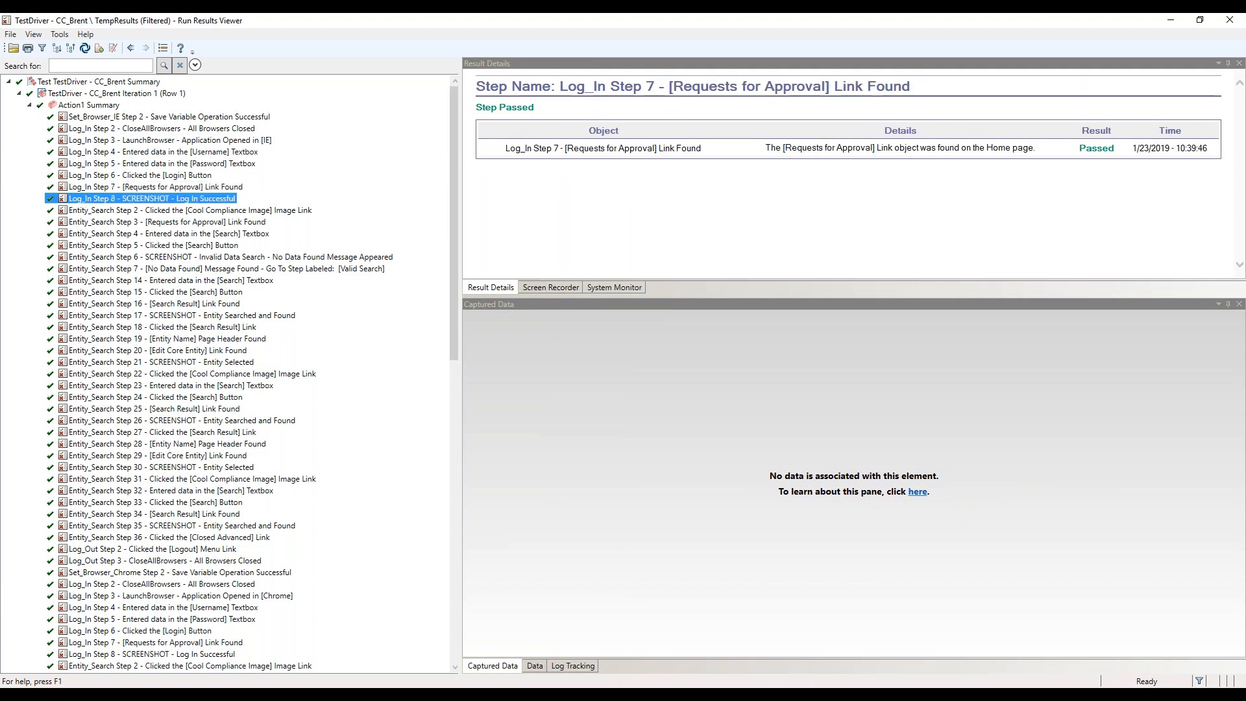
drag(677, 275, 671, 201)
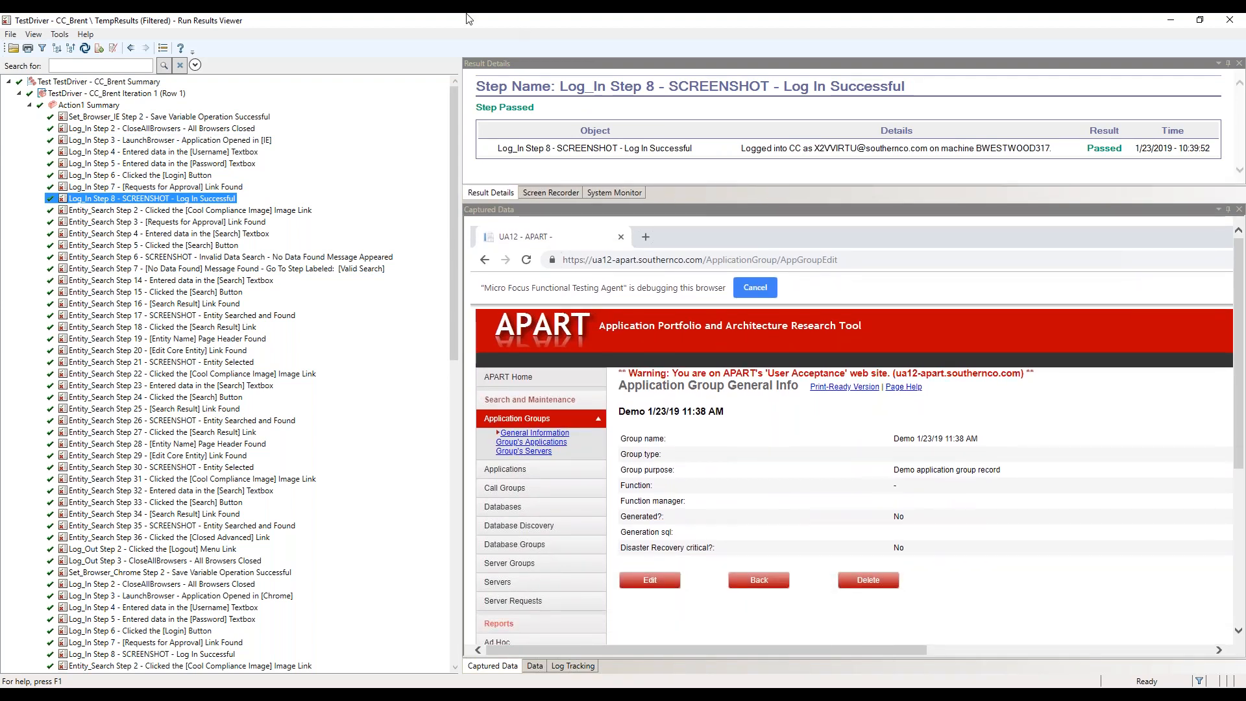
Filter the run results to show only reporter entries containing "SCREENSHOT"
click(43, 48)
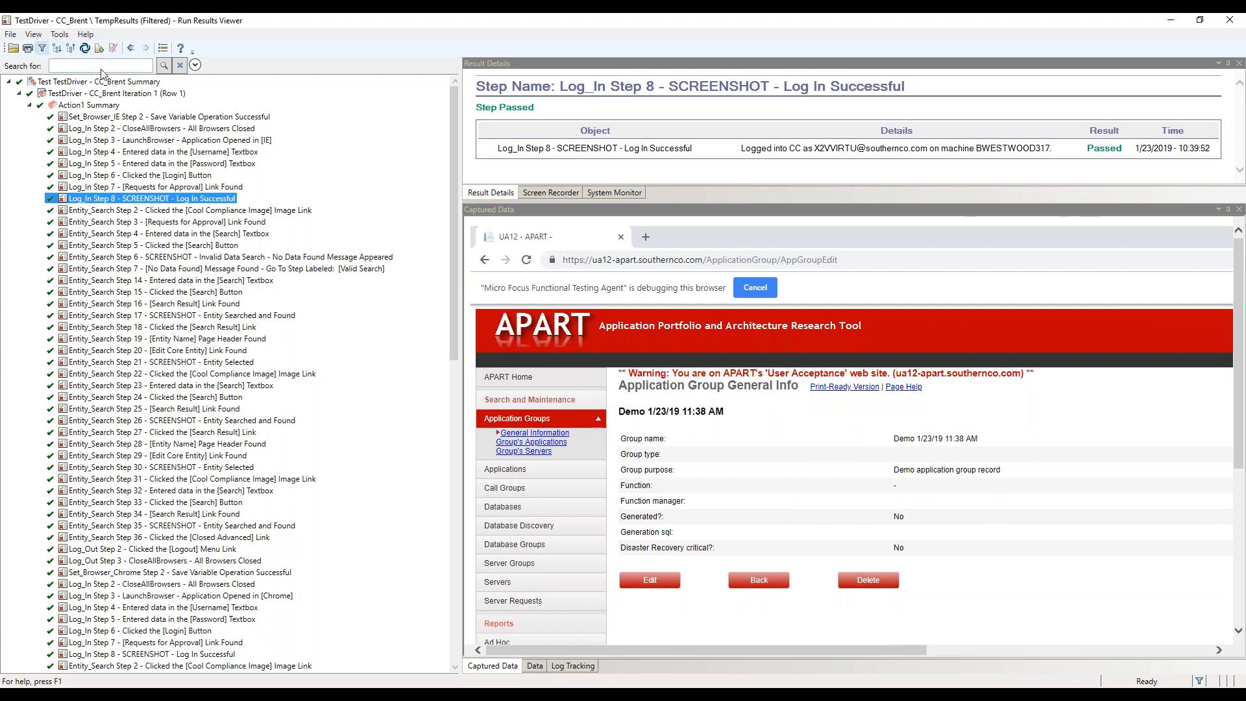
text(SCREENSHOT)
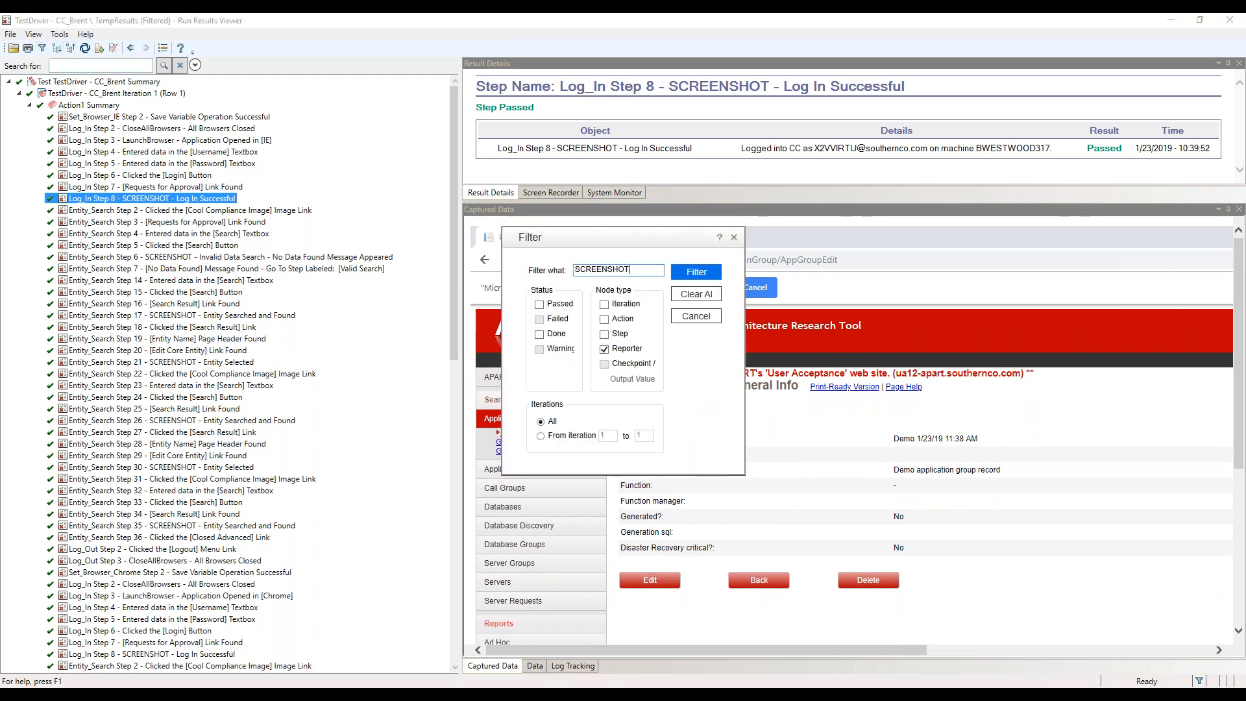
click(696, 272)
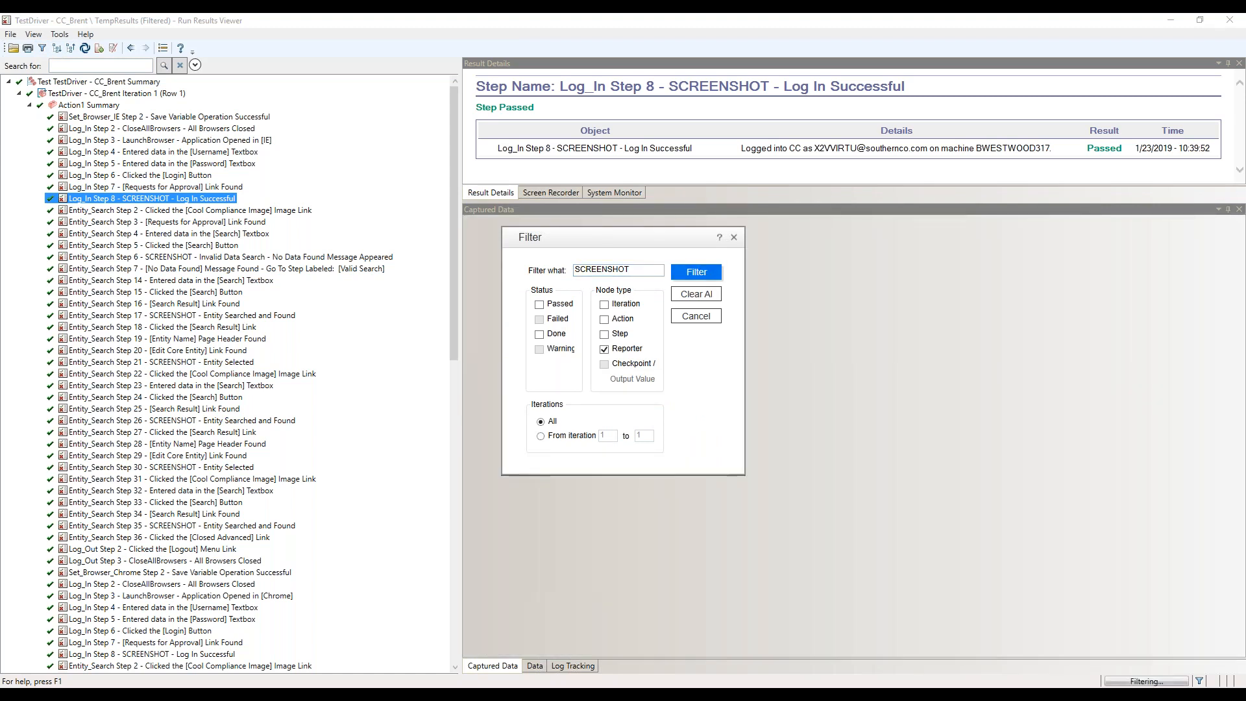
Review the details of the filtered screenshot entries from Log_In Step 8 through Entity_Search Step 26
click(184, 117)
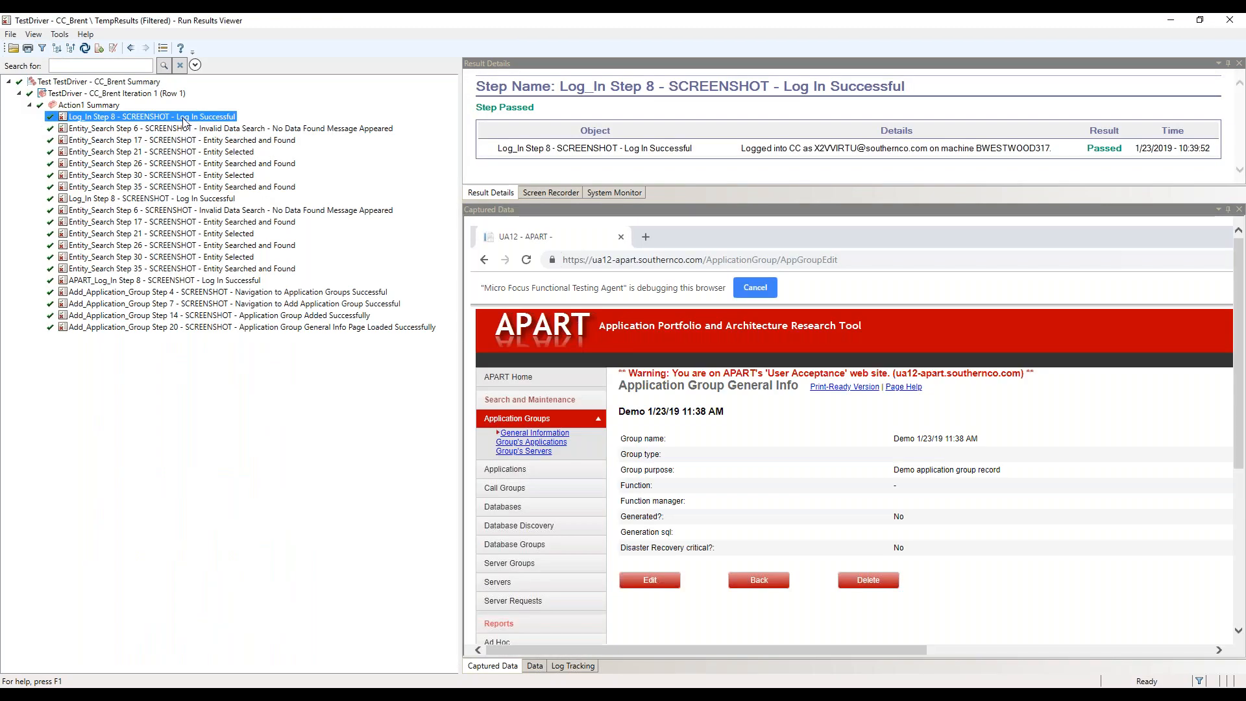
key(Down)
key(Down)
key(Down)
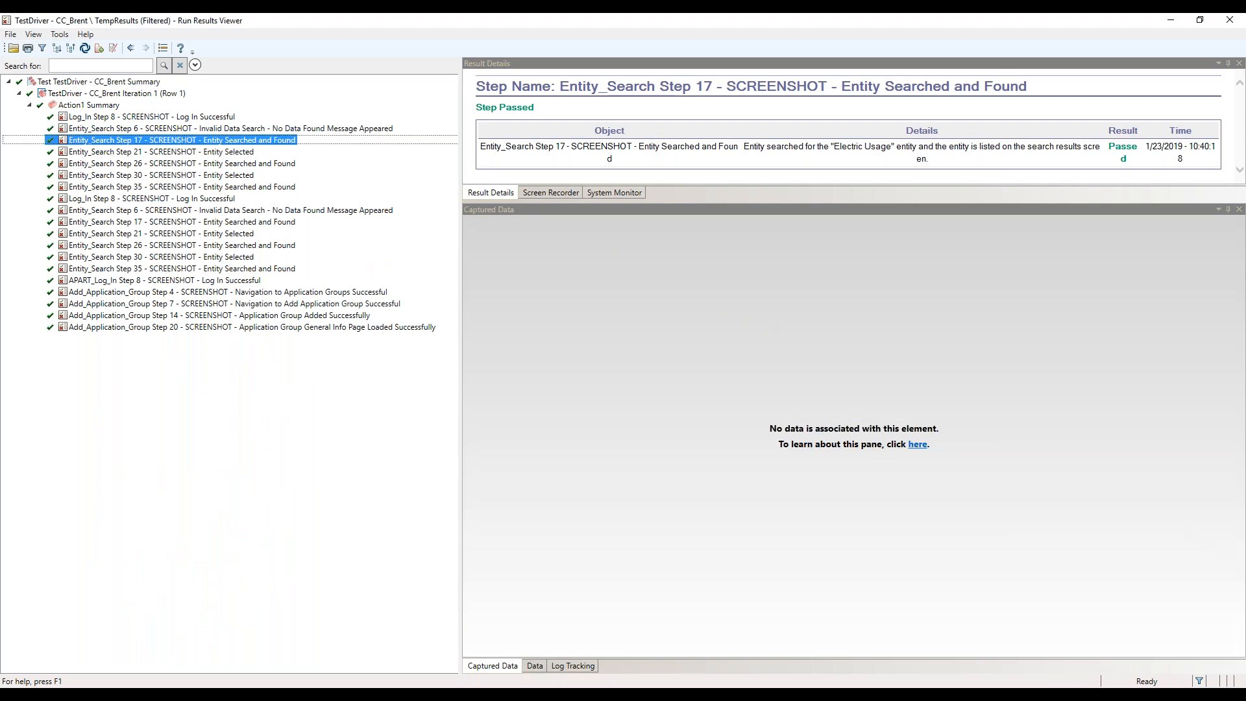
key(Down)
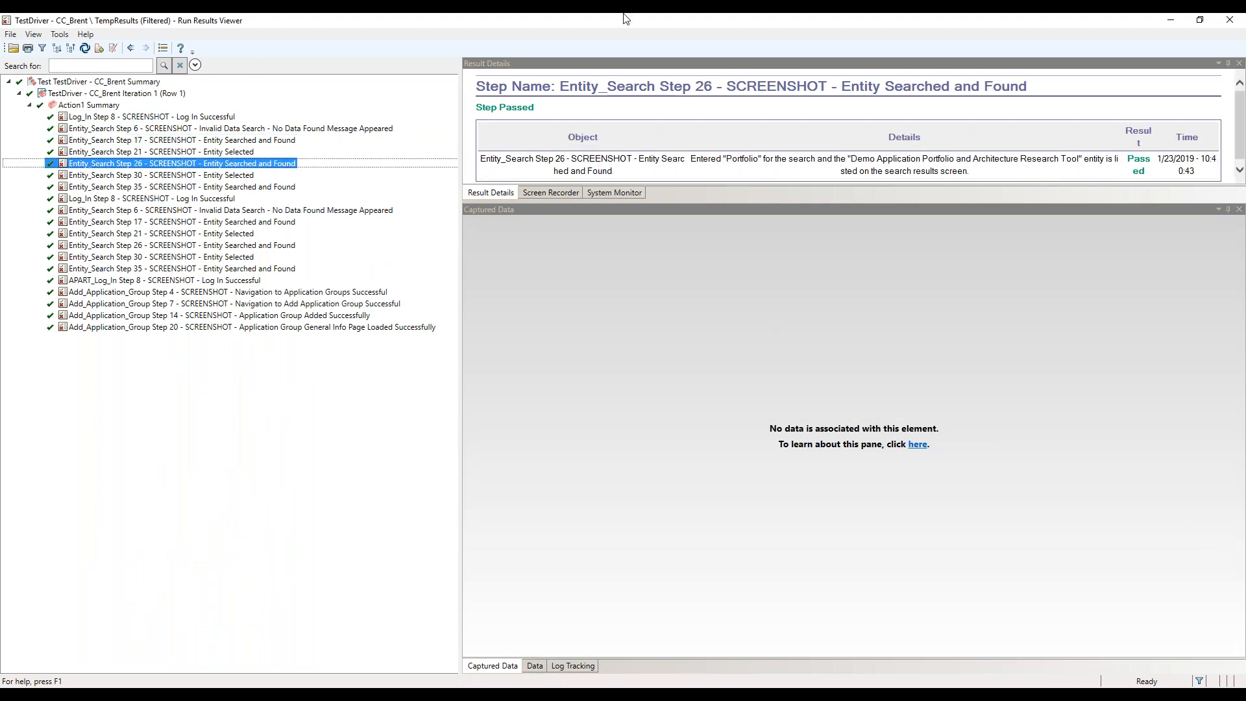
Switch to the CC_TestDriver_Brent.xlsx workbook in Excel and inspect the Use_Value of the Set_Browser_IE test
click(1174, 21)
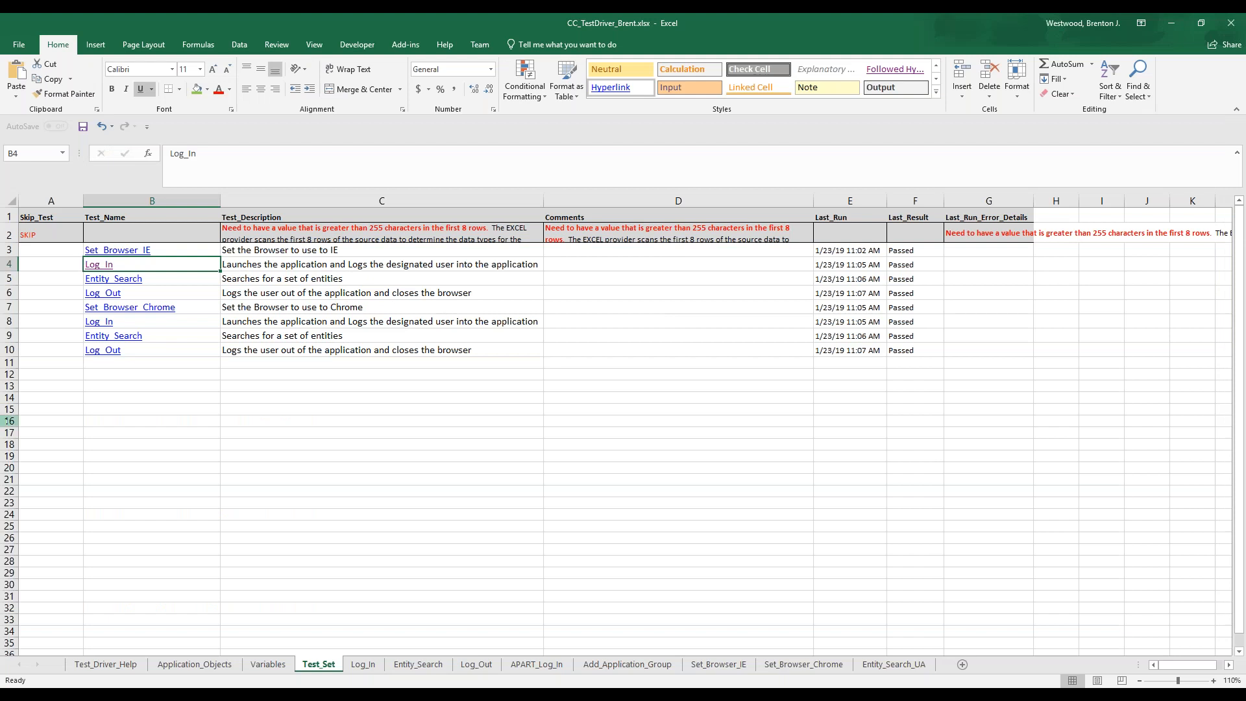
click(67, 249)
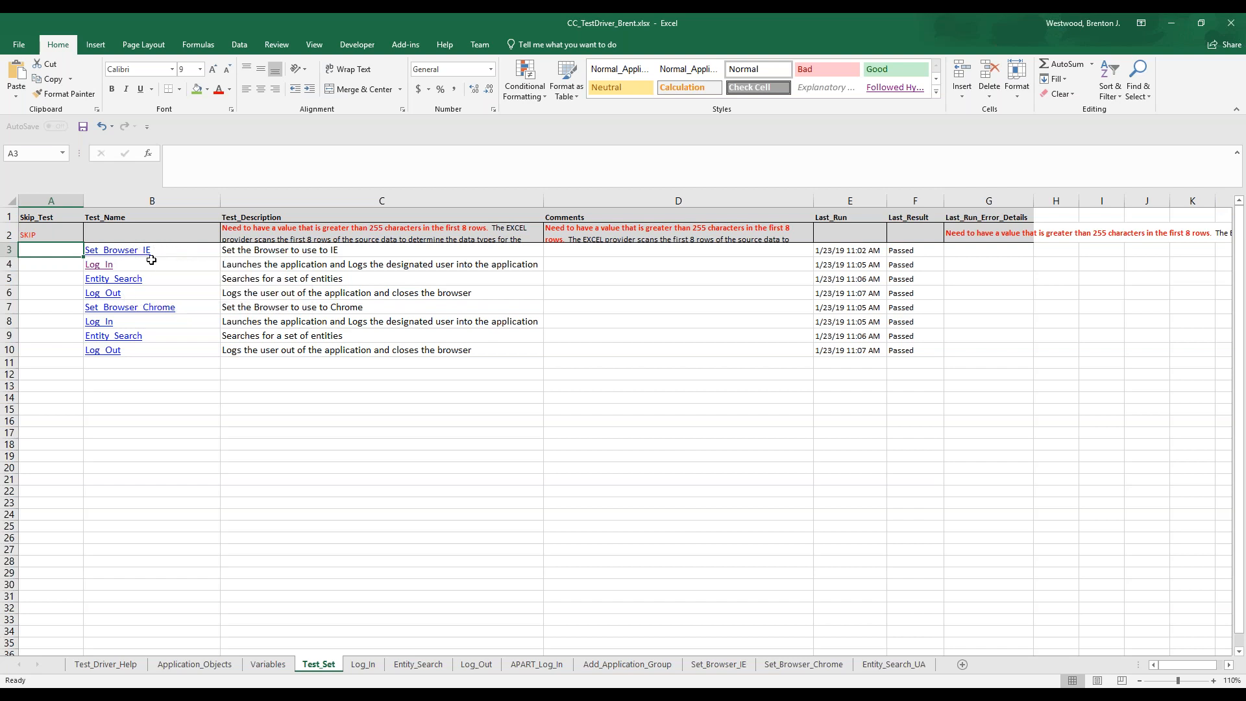
click(128, 252)
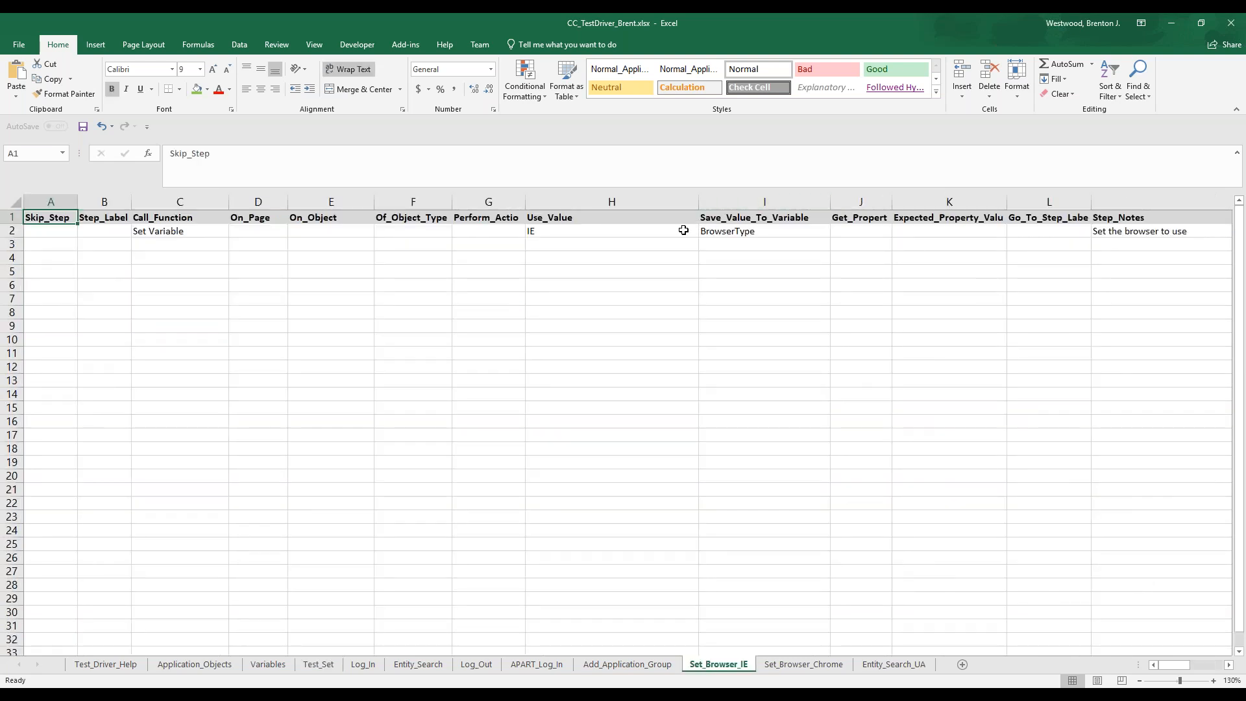
click(643, 231)
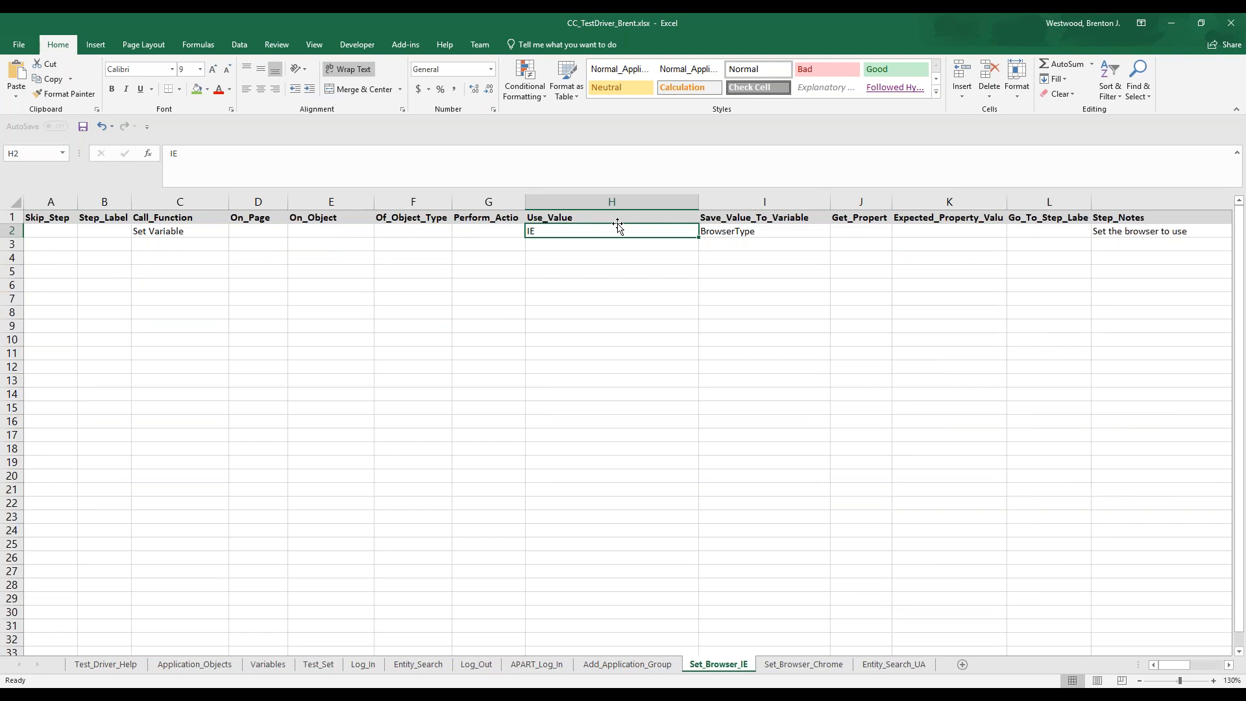
Return to the test set and locate the BrowserType variable on the Variables sheet
click(318, 665)
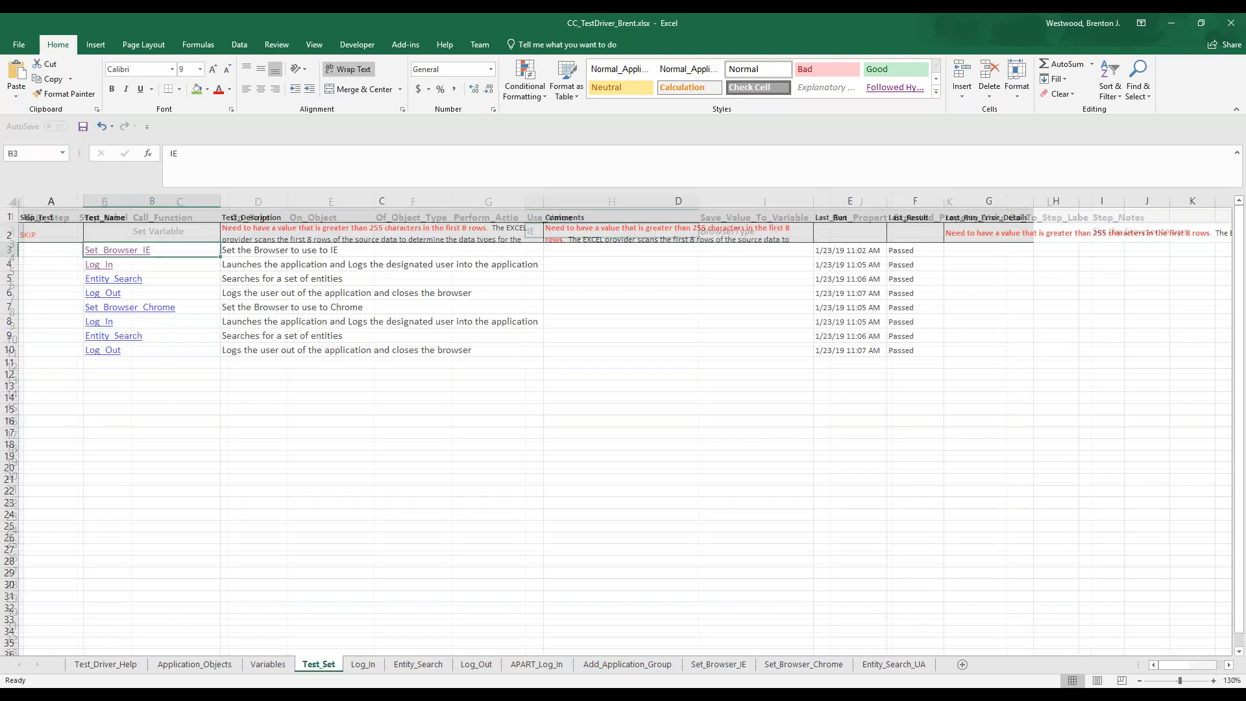
click(267, 665)
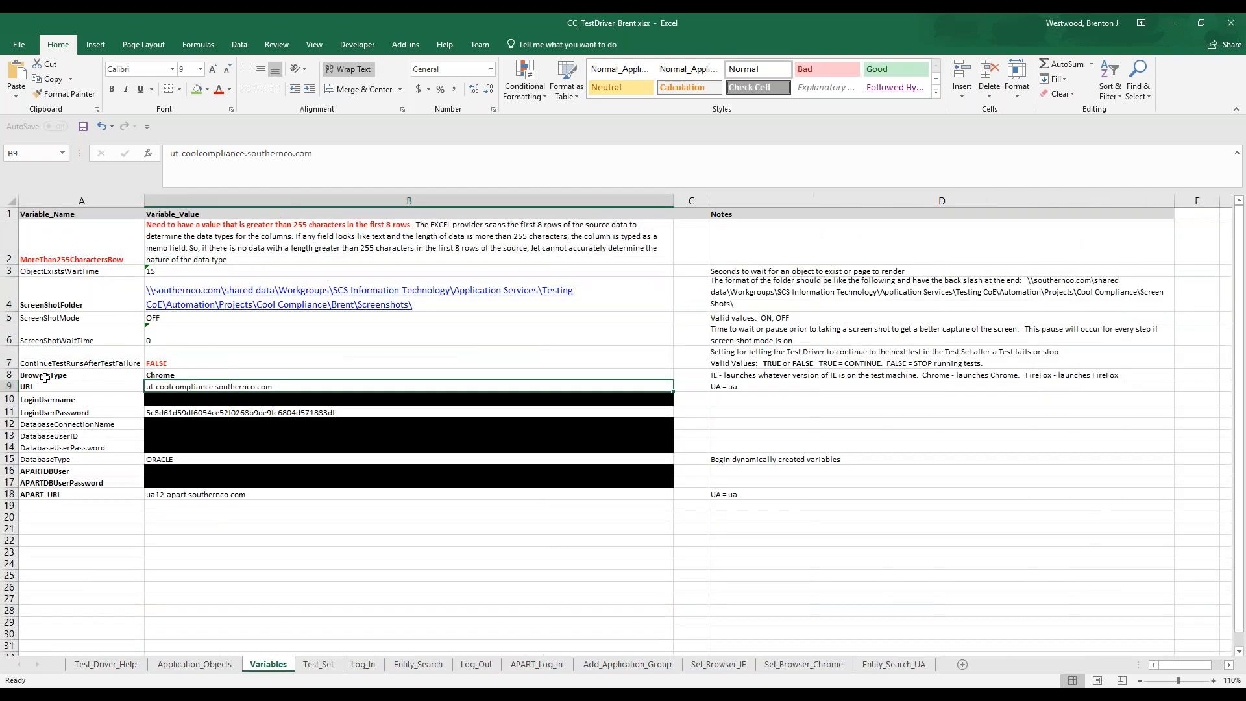
click(111, 376)
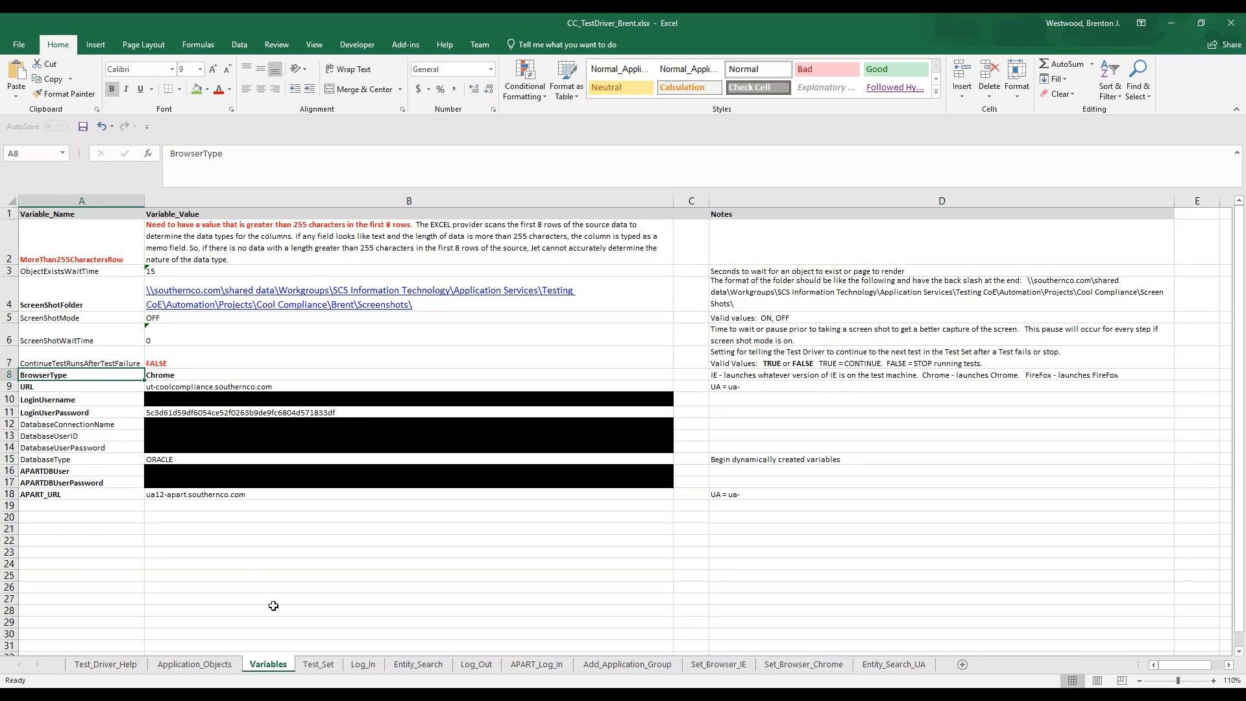
Open the Log_In test from the test set and inspect its CloseAllBrowsers and LaunchBrowser functions and the browser launch value
click(321, 665)
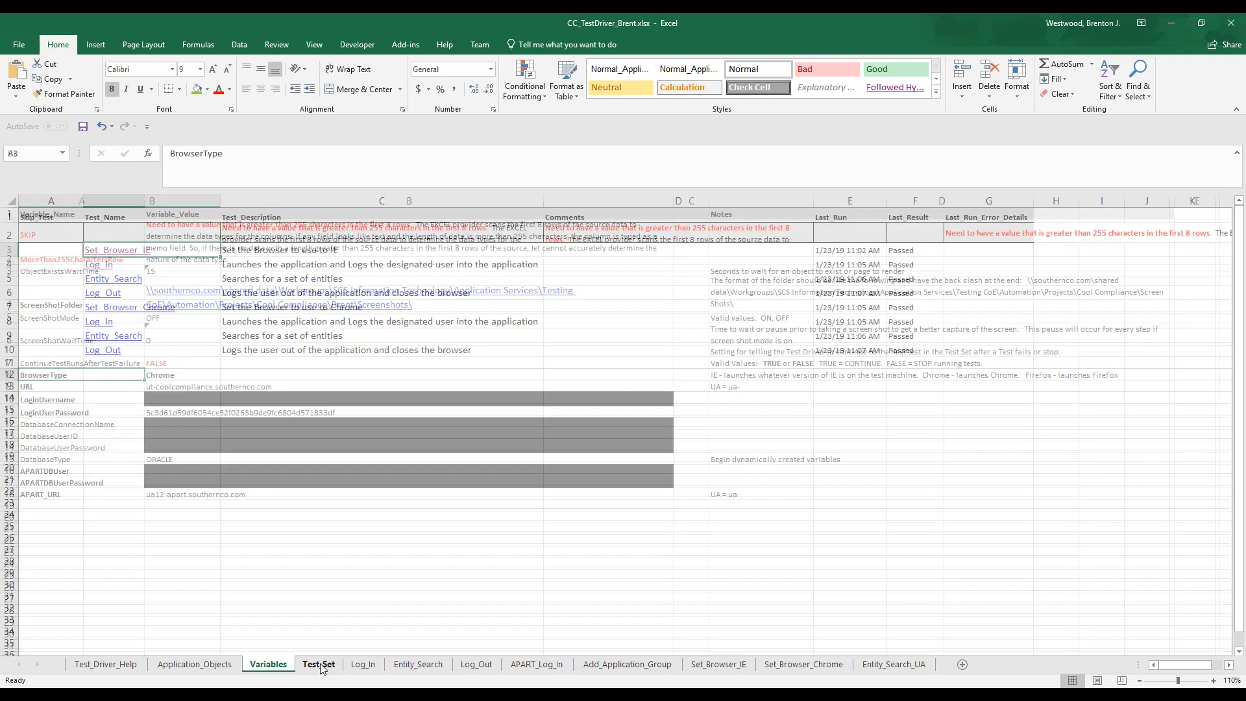
click(100, 264)
click(159, 229)
click(172, 241)
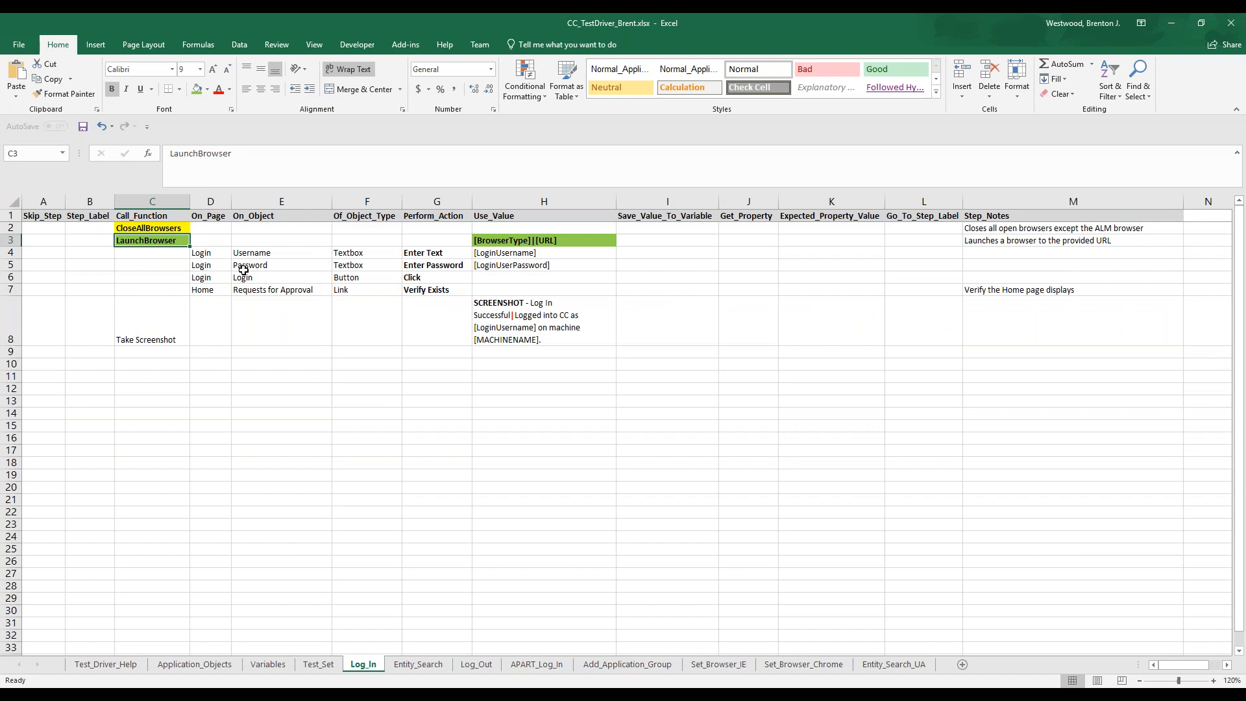
click(509, 240)
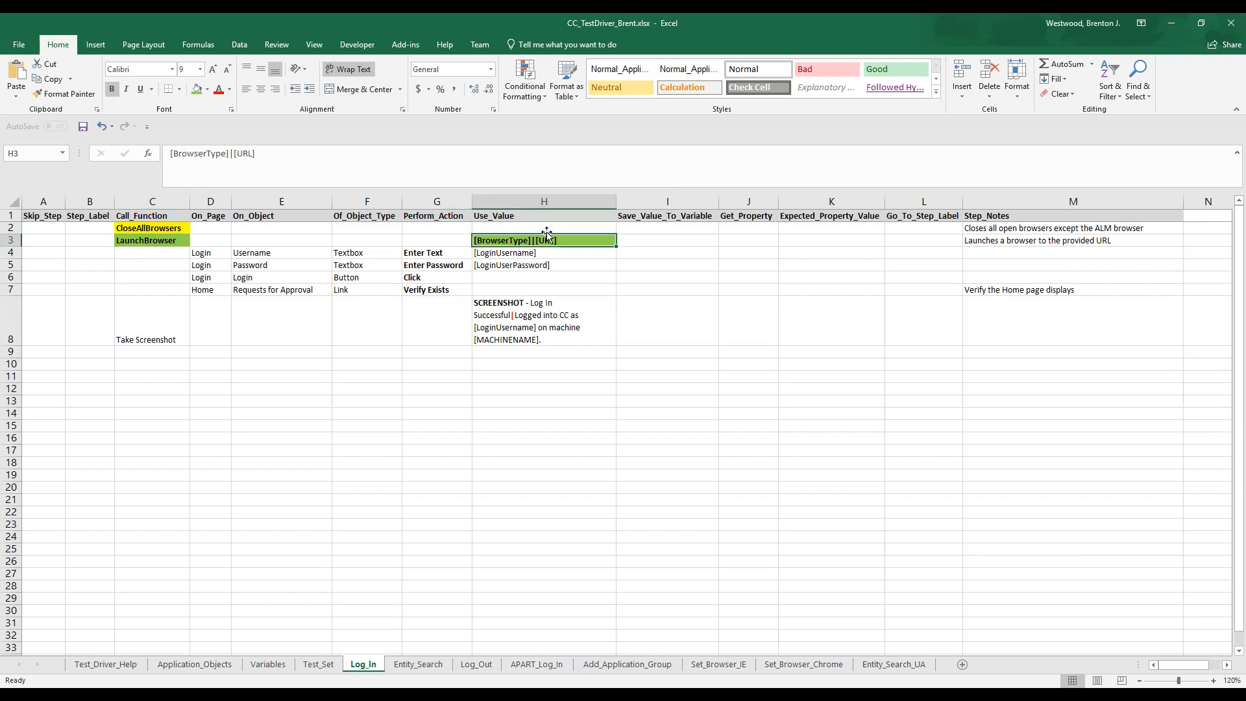
Examine the Login page rows of the Log_In test, including the Login button and its Click action
click(198, 253)
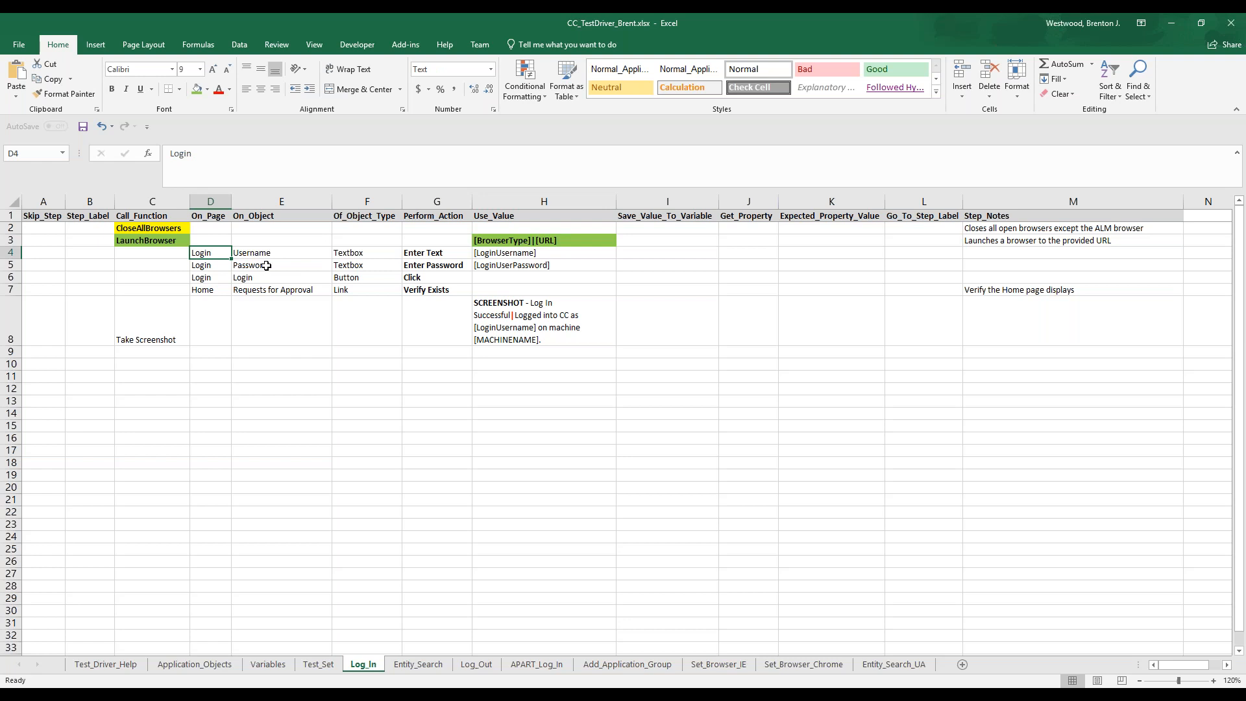
click(258, 278)
click(418, 279)
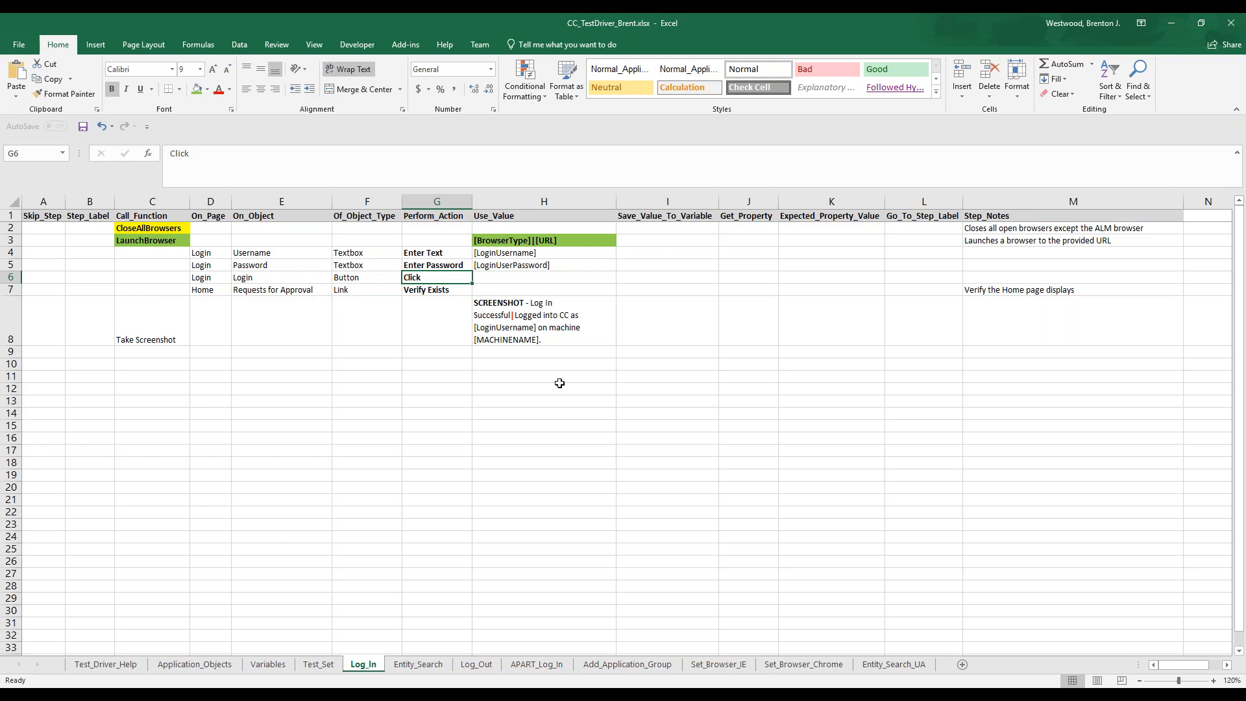
Switch to the COOL Compliance login page in Internet Explorer and clear the Username field
click(881, 695)
drag(546, 181, 440, 192)
key(Delete)
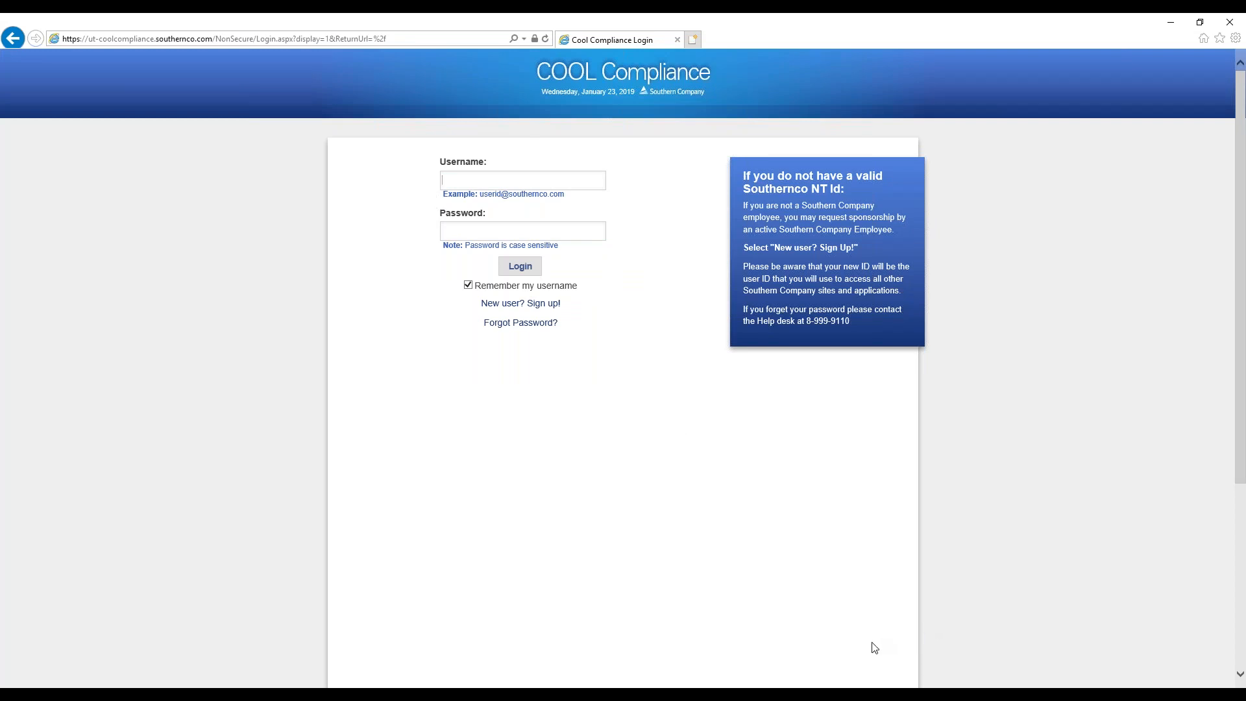
Switch to Unified Functional Testing and inspect the TextBoxByXpathRegEx and TextBoxByHTMLIDRegEx page objects in the Object Repository
click(1070, 690)
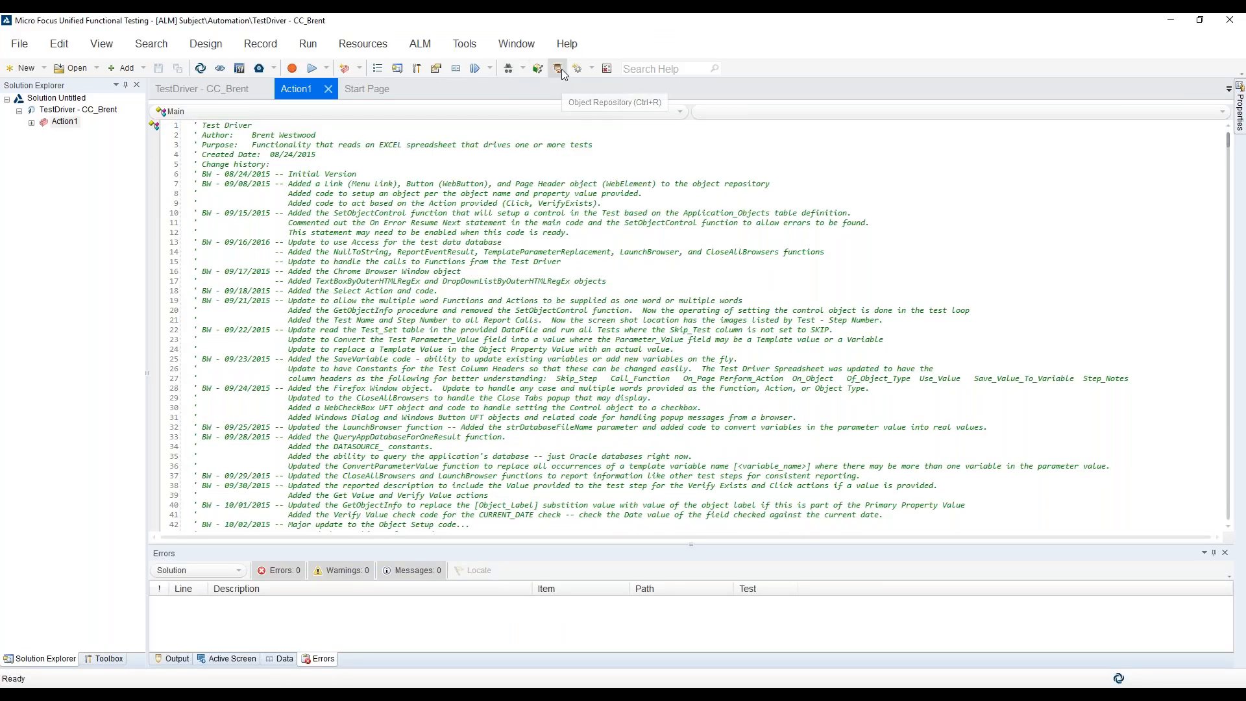
click(558, 69)
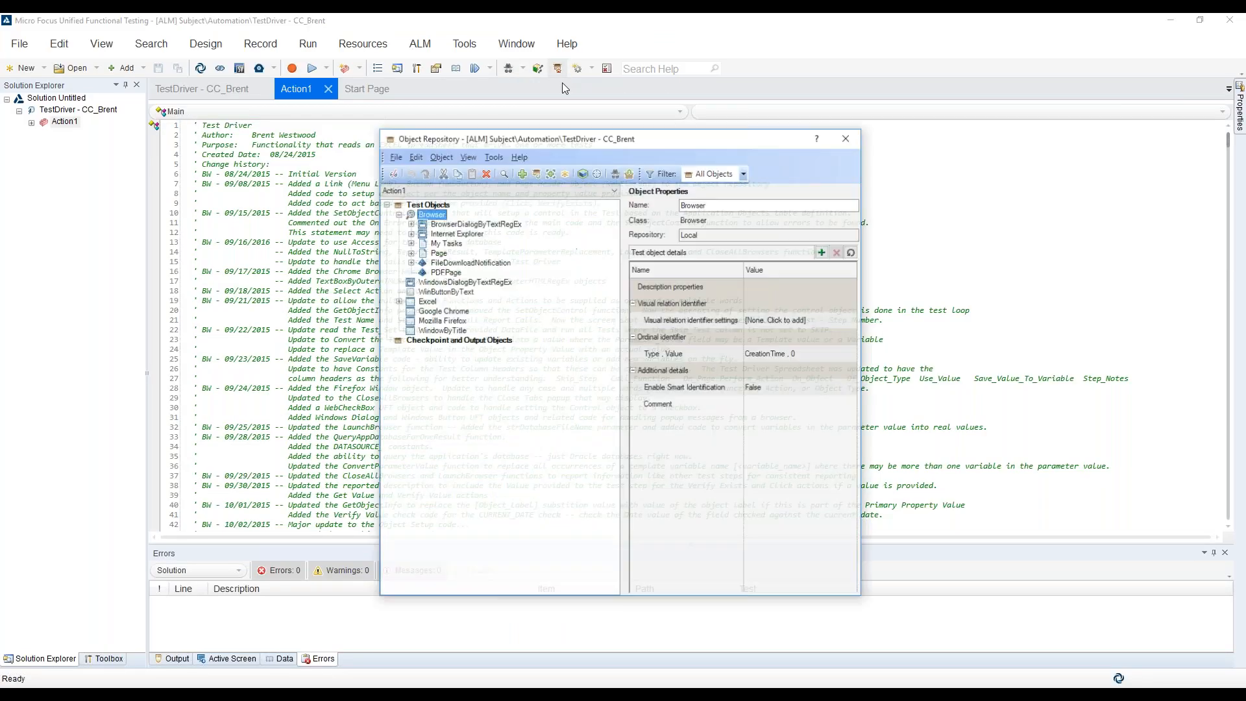
click(410, 254)
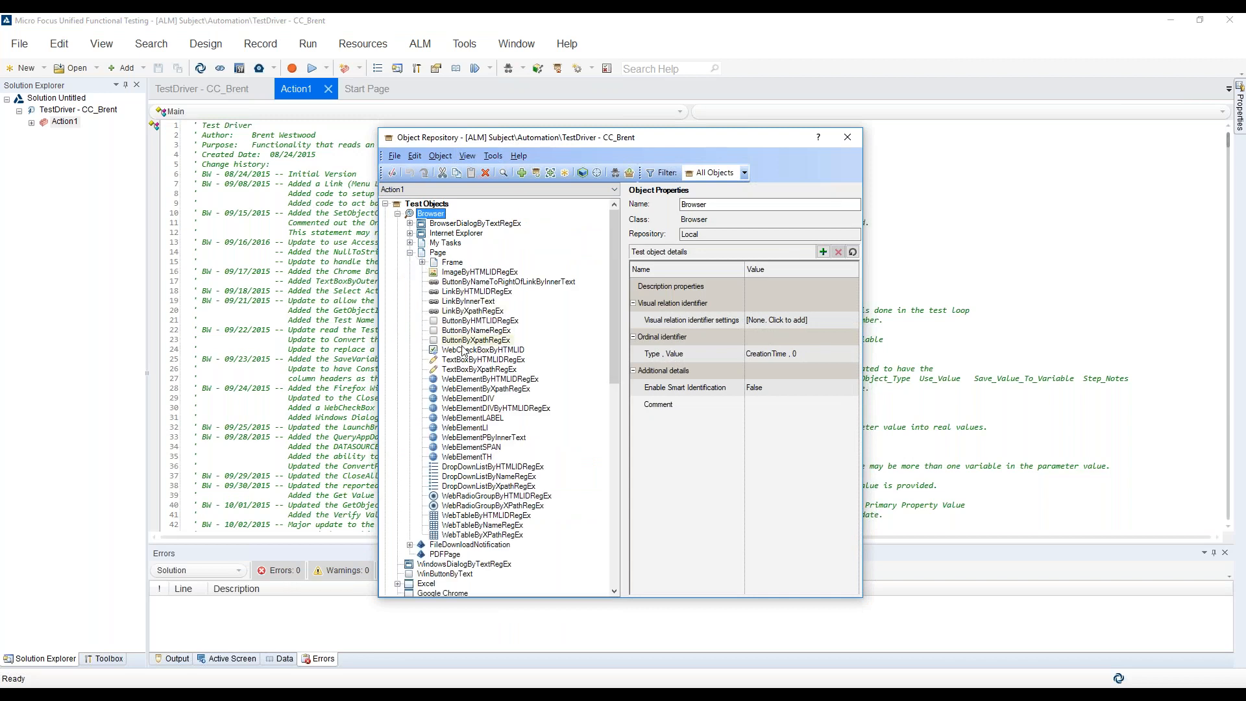
click(464, 369)
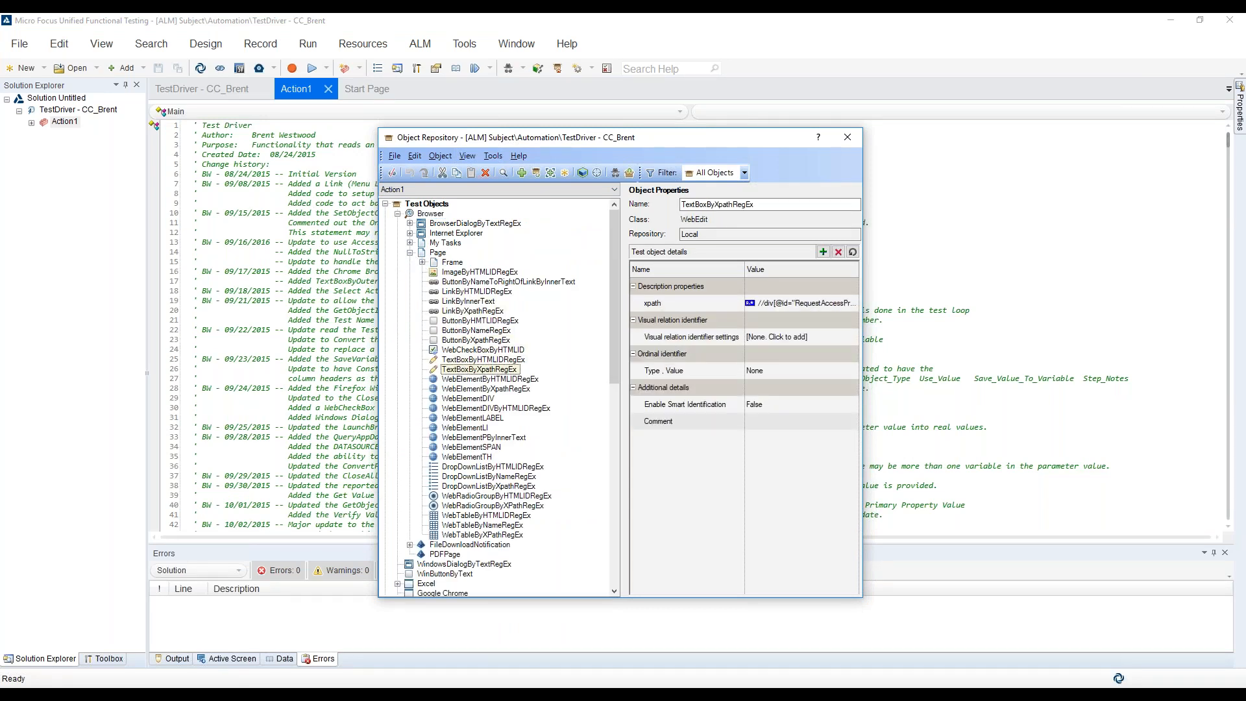
click(464, 359)
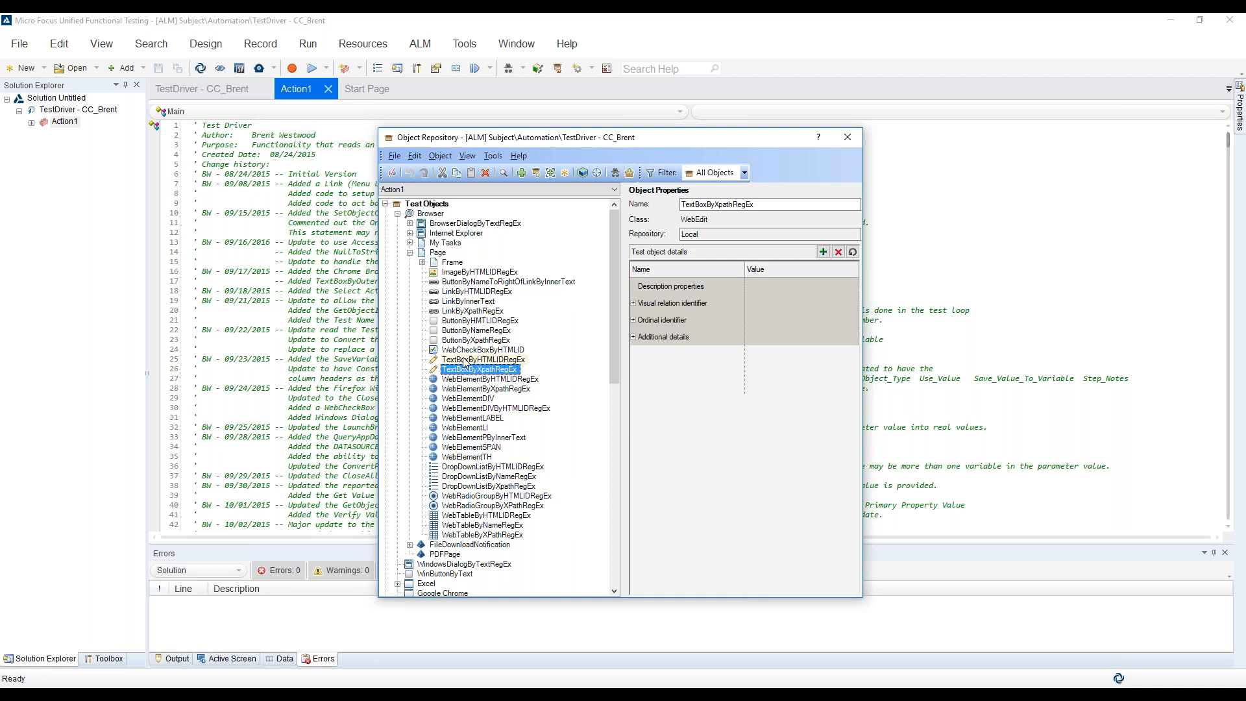
Use Object Spy to capture the Username text box on the COOL Compliance login page
click(614, 173)
click(539, 188)
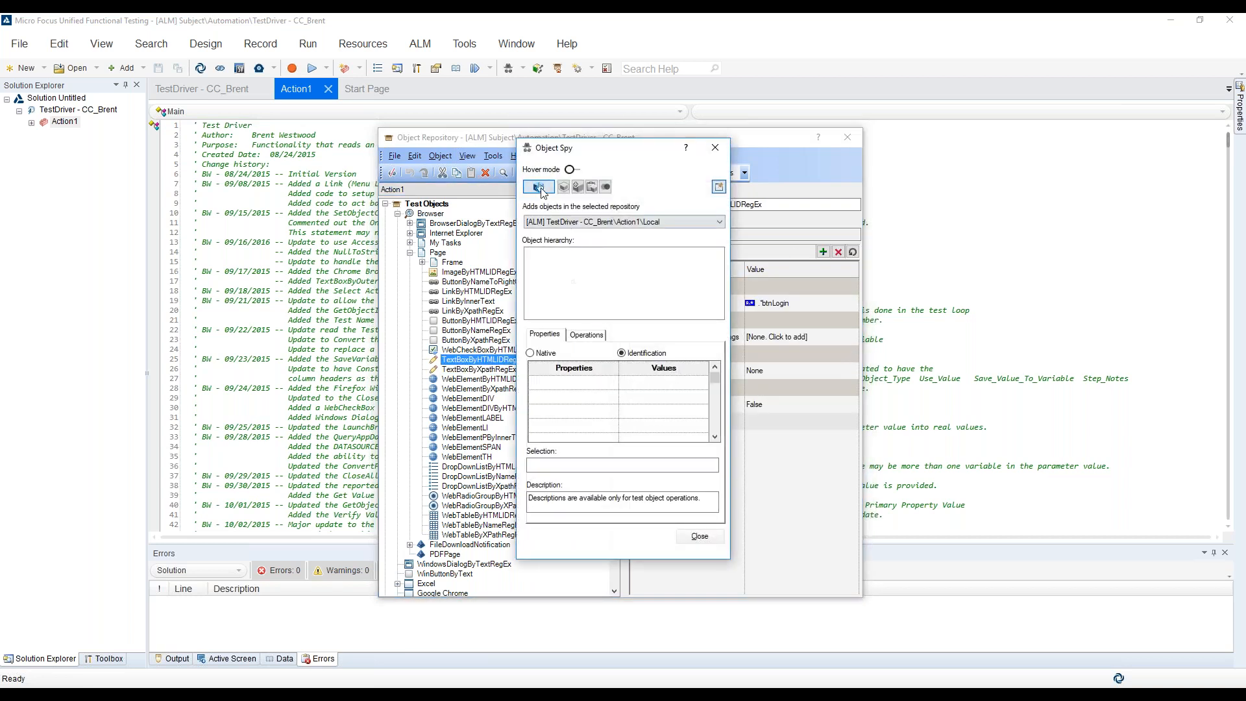
click(476, 183)
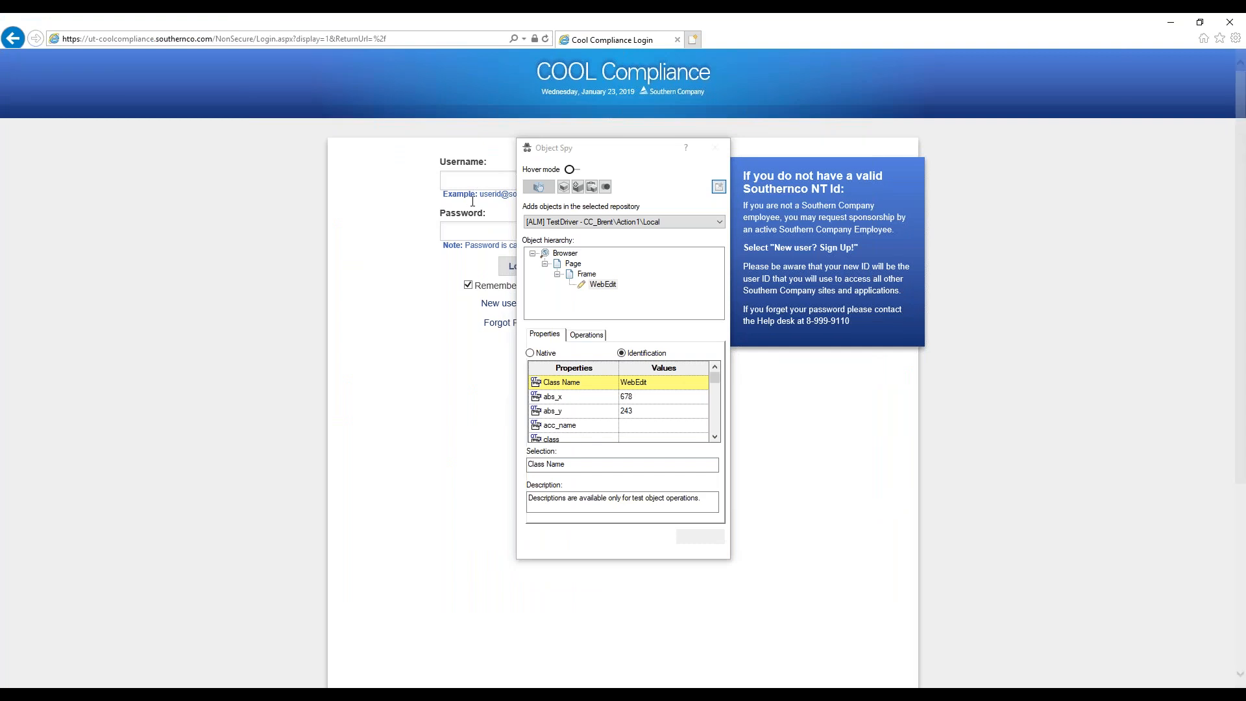
click(467, 233)
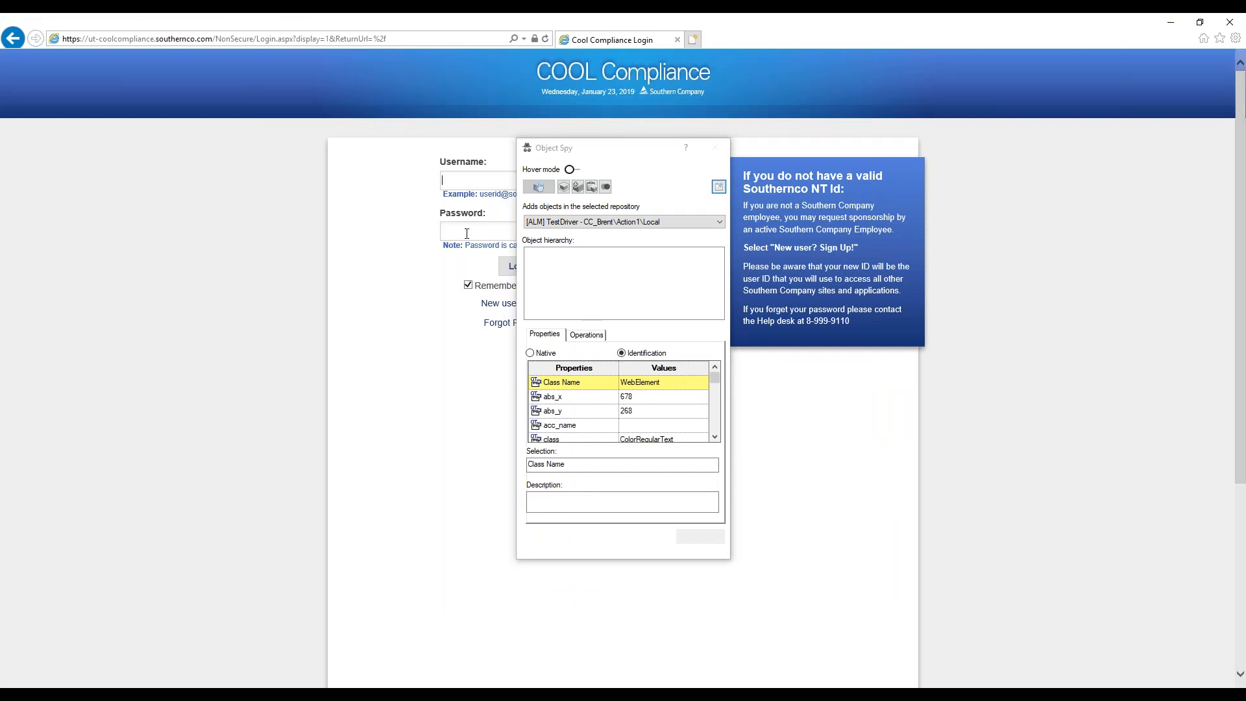
click(476, 179)
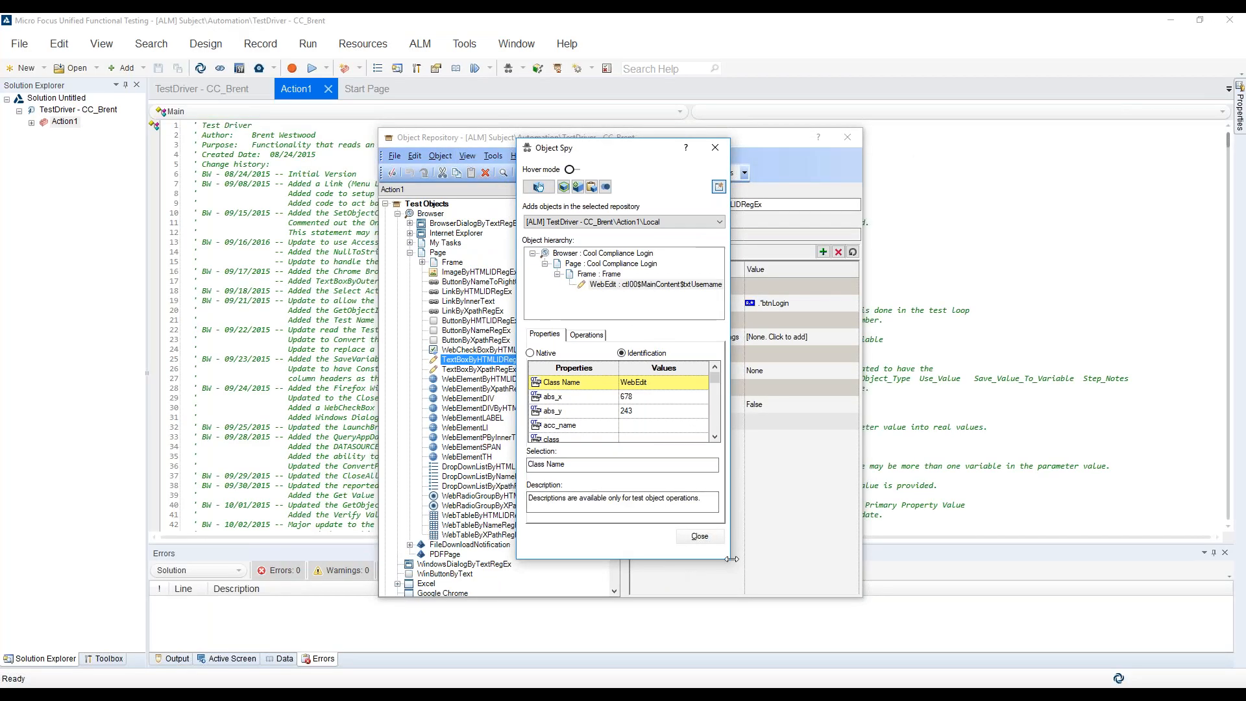
Widen the Object Spy window and select the html id property of the Username text box
drag(729, 559, 874, 559)
click(859, 439)
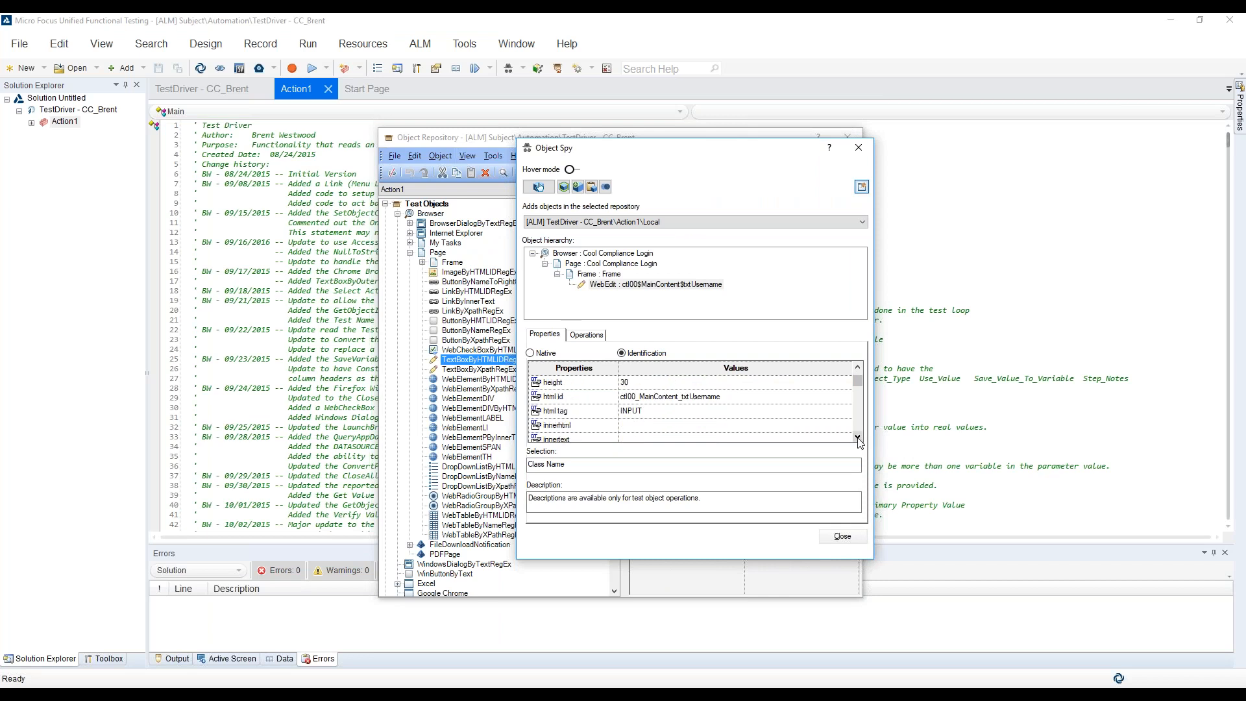
click(576, 398)
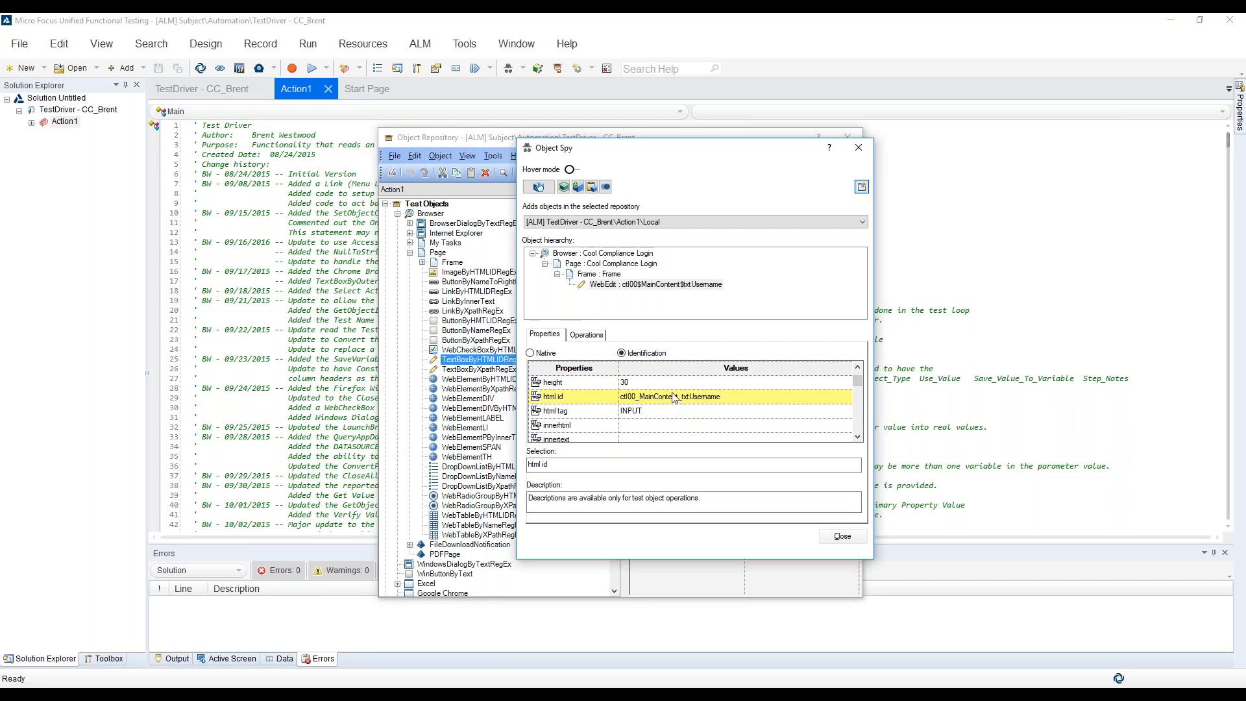
Close Object Spy and select the TextBoxByHTMLIDRegEx object in the Object Repository
click(842, 537)
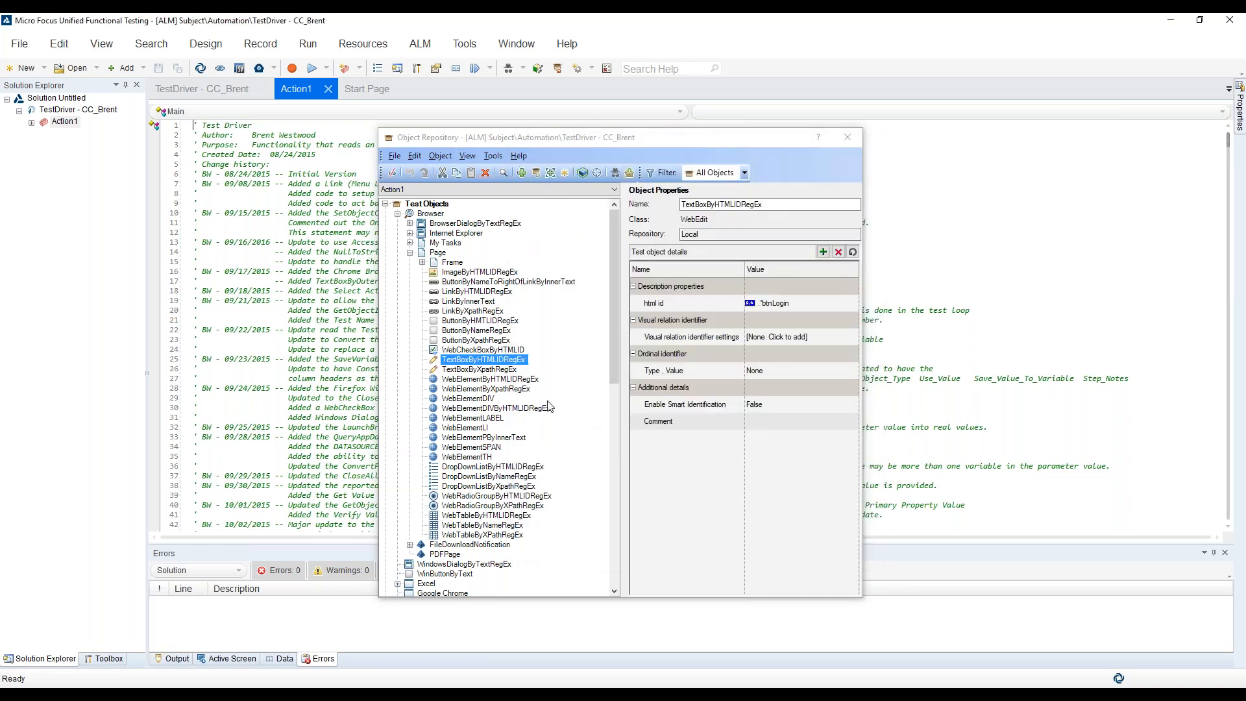
click(491, 362)
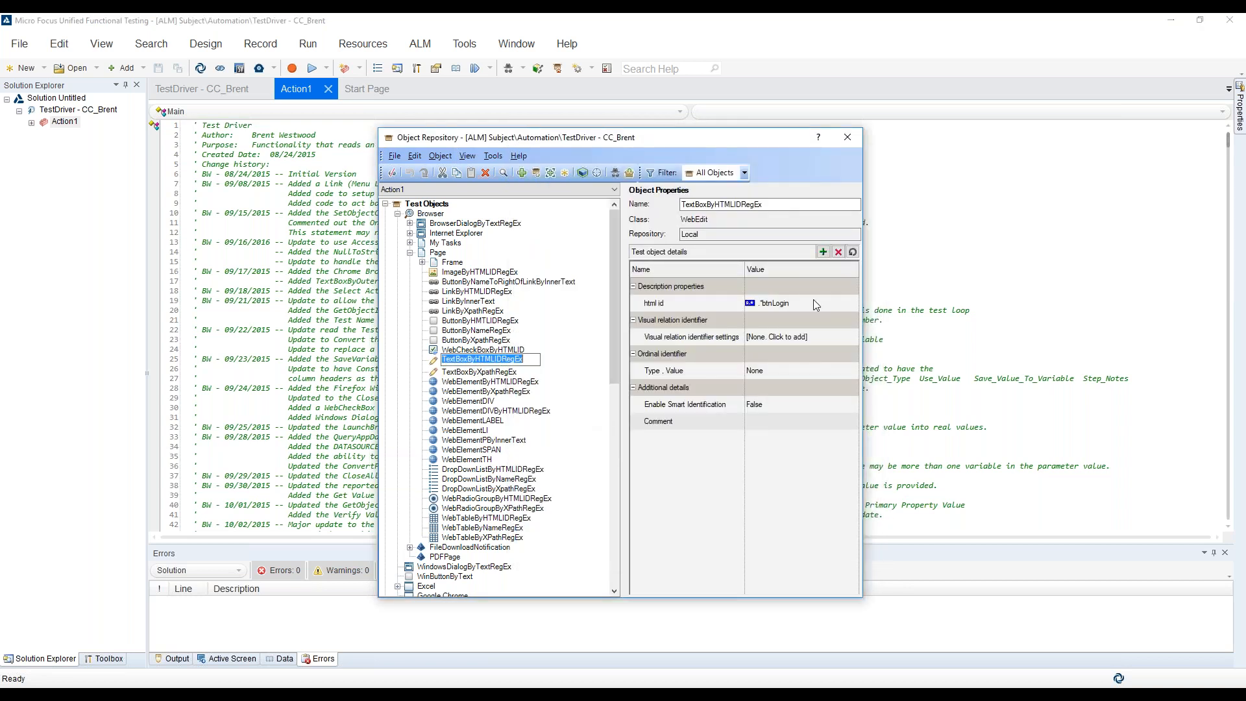
click(502, 370)
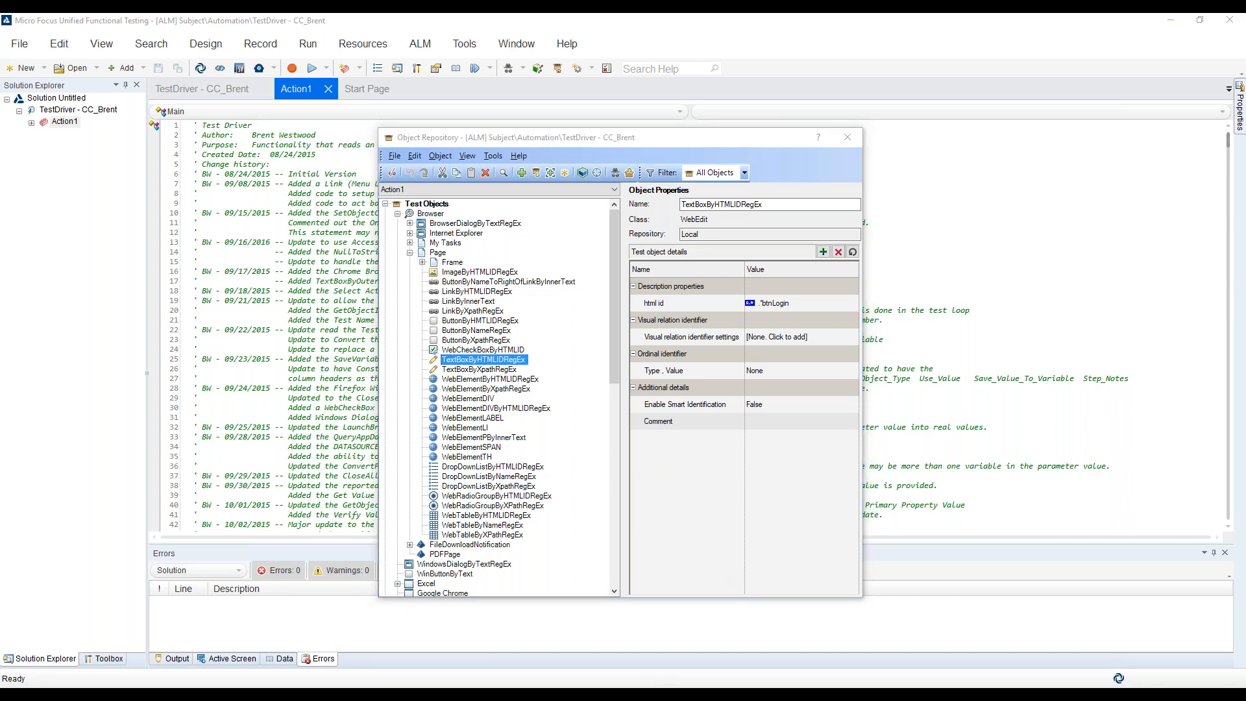
Copy the Username row's Primary_Property_Value from the Excel Application_Objects sheet and set TextBoxByHTMLIDRegEx's html id to .*txtUsername in Unified Functional Testing
key(alt+Tab)
click(211, 668)
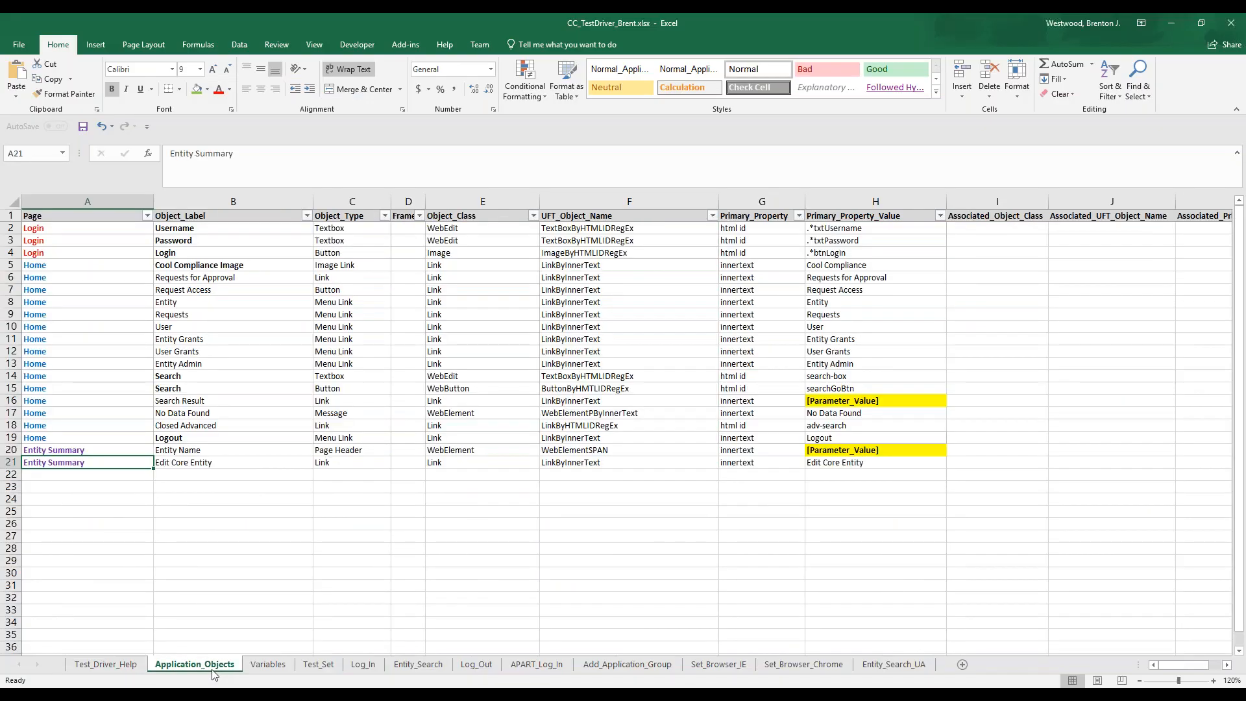
click(812, 230)
key(ctrl+c)
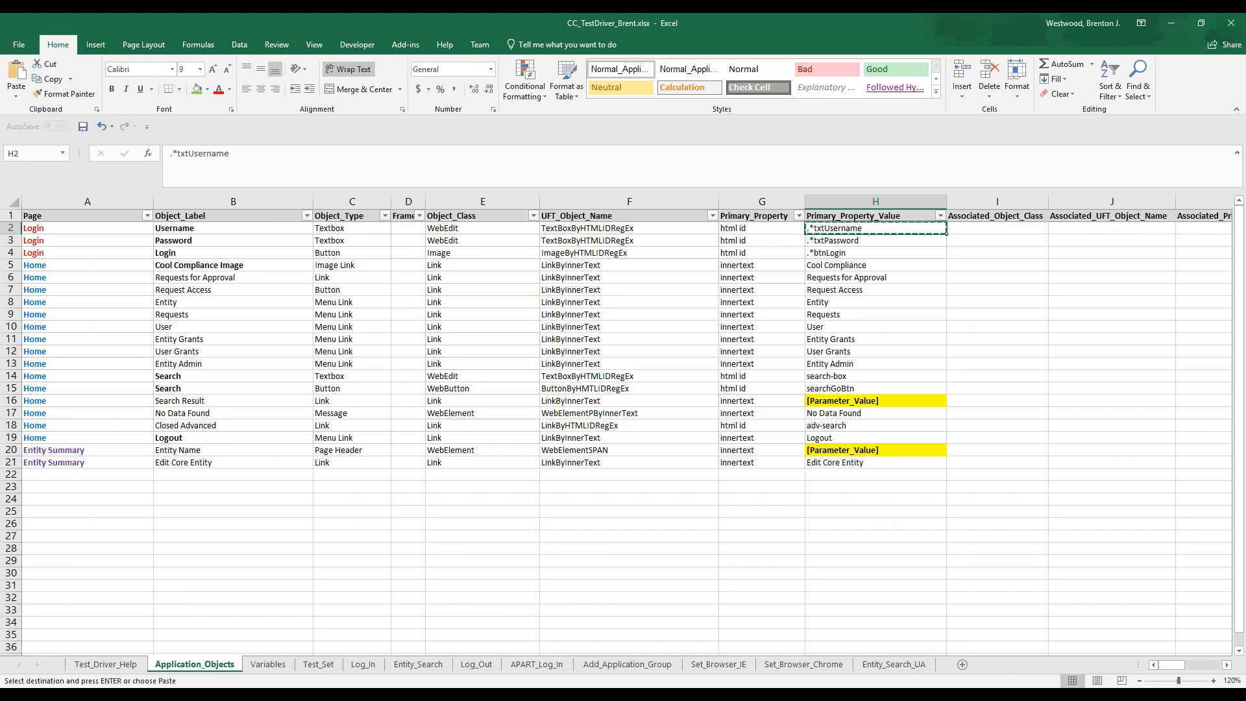
key(alt+Tab)
click(811, 305)
key(ctrl+v)
click(822, 336)
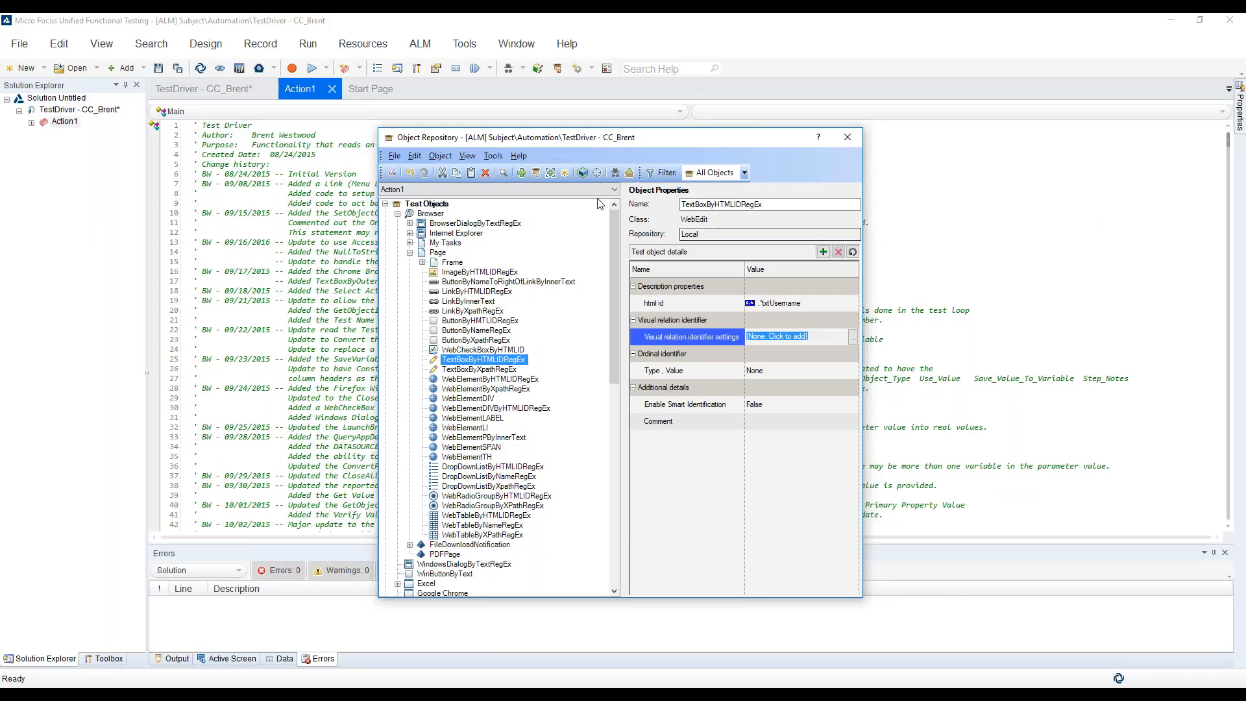
Try to highlight the TextBoxByHTMLIDRegEx object in the application using the .*txtUsername html id
click(582, 174)
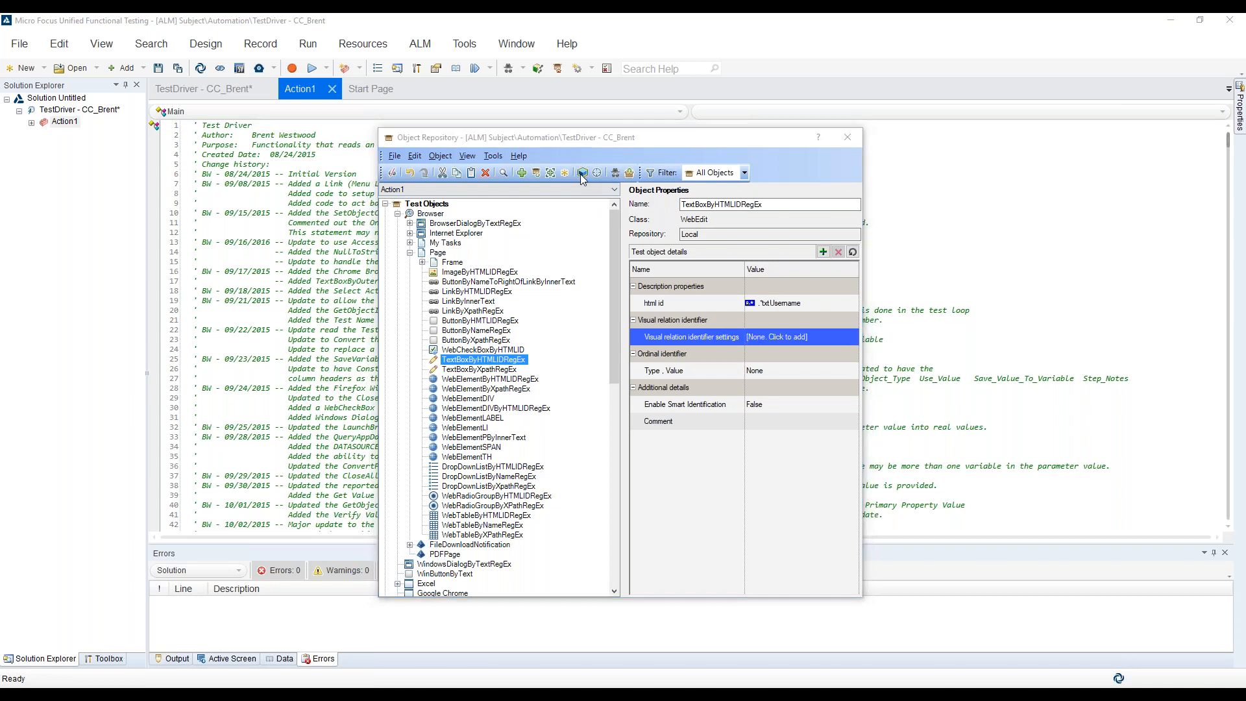
click(740, 409)
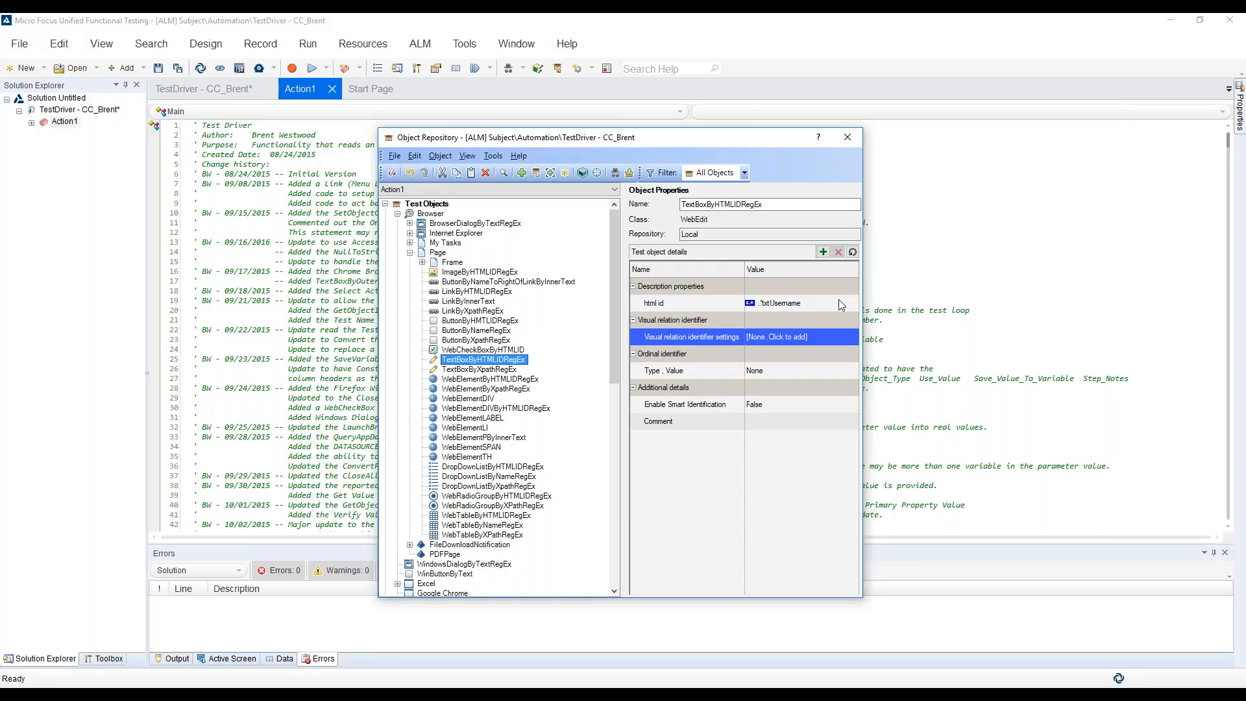
click(840, 302)
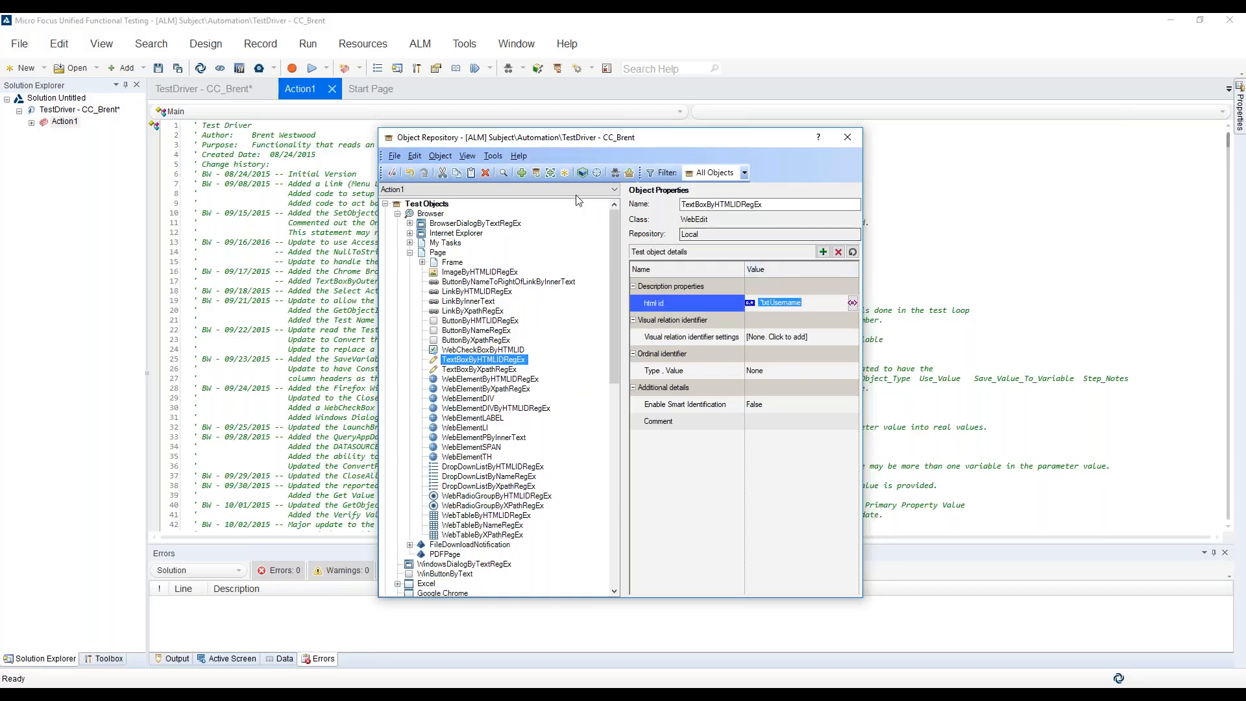
click(580, 175)
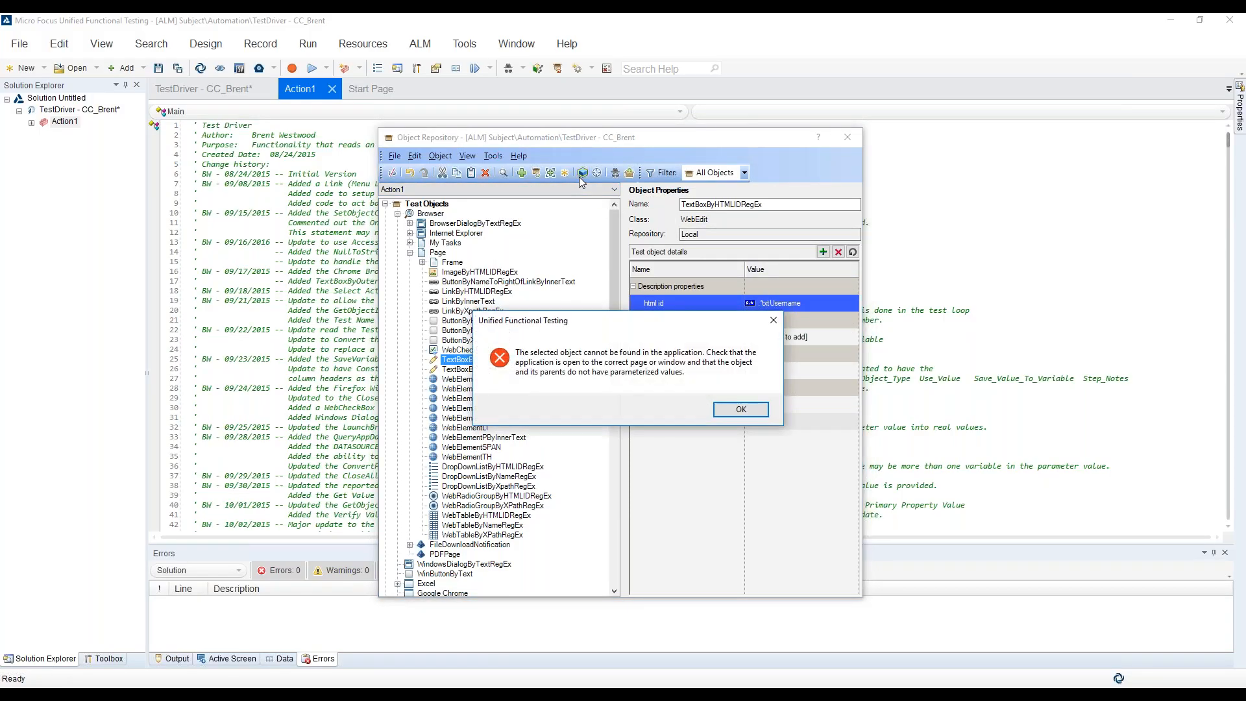
click(731, 409)
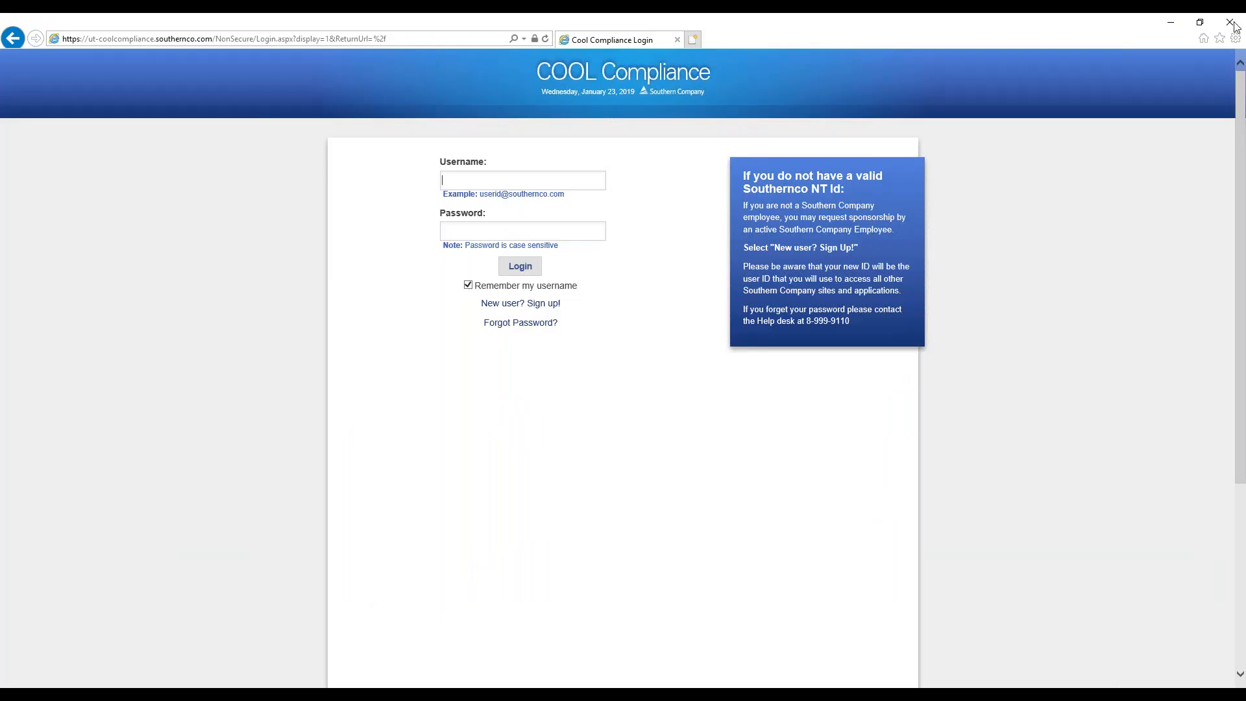
Load ut-coolcompliance.southernco.com in a fresh Internet Explorer window and highlight the Username text box there from the Object Repository
click(1227, 26)
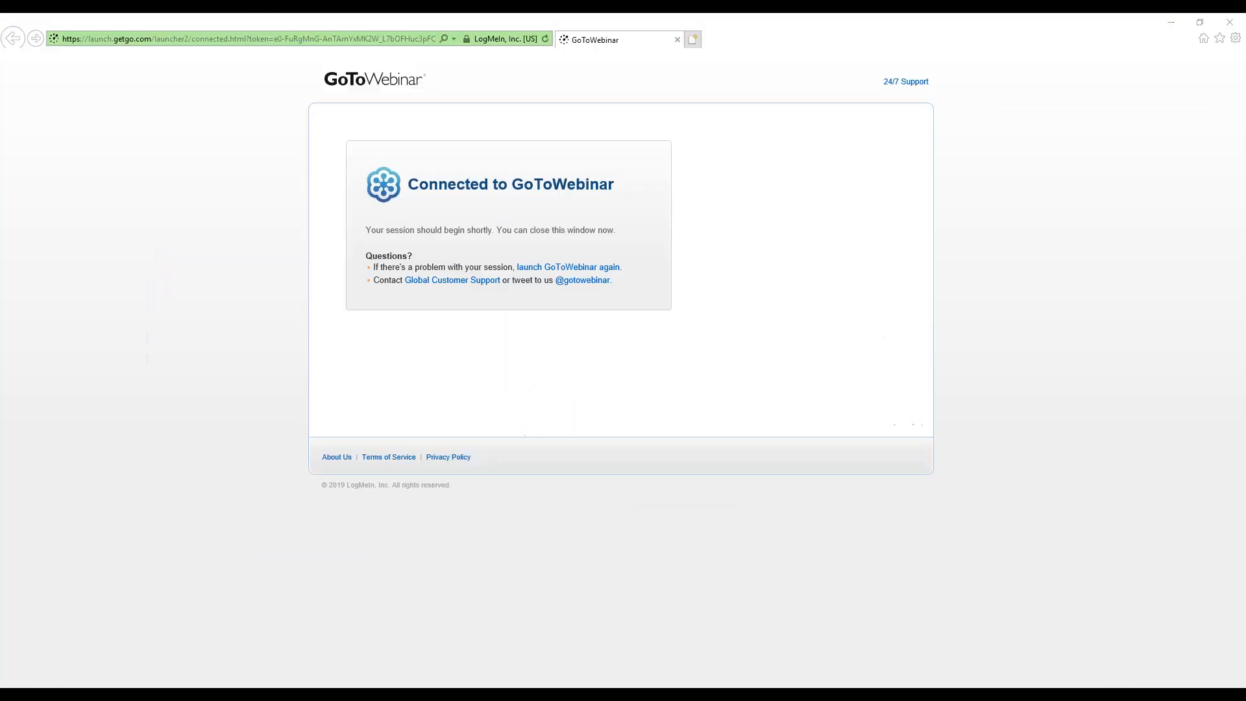
click(1227, 26)
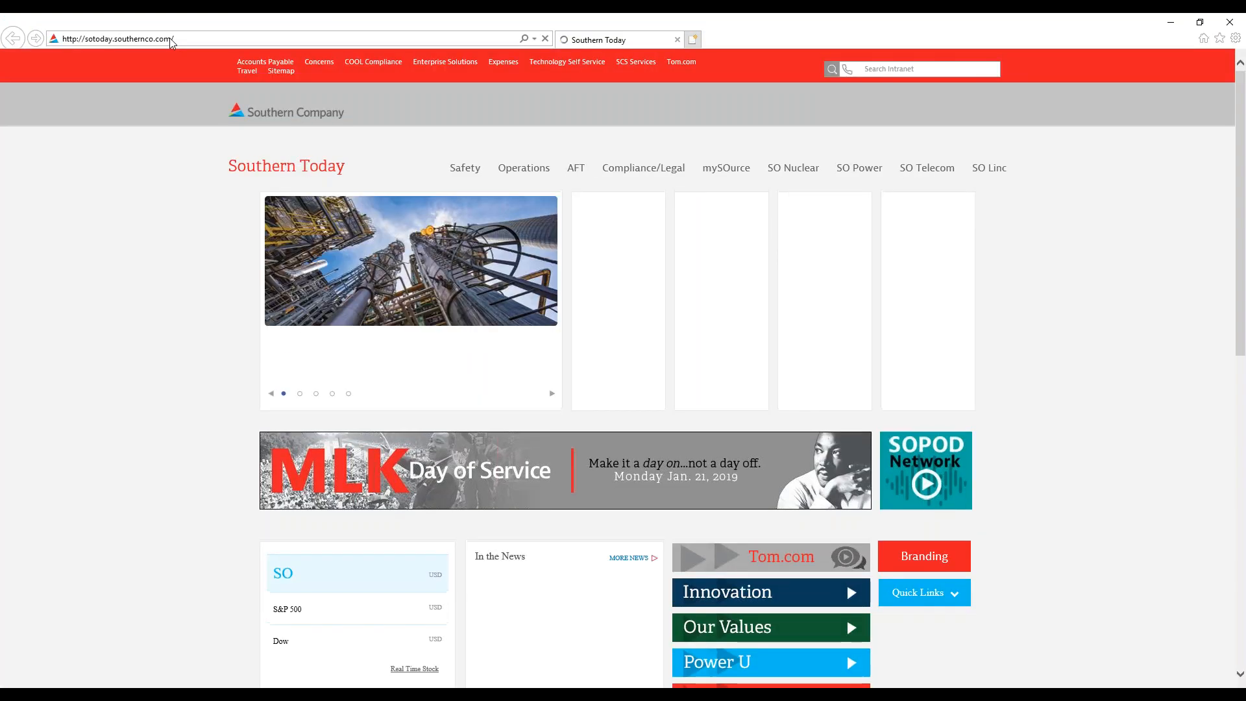
click(171, 41)
click(171, 41)
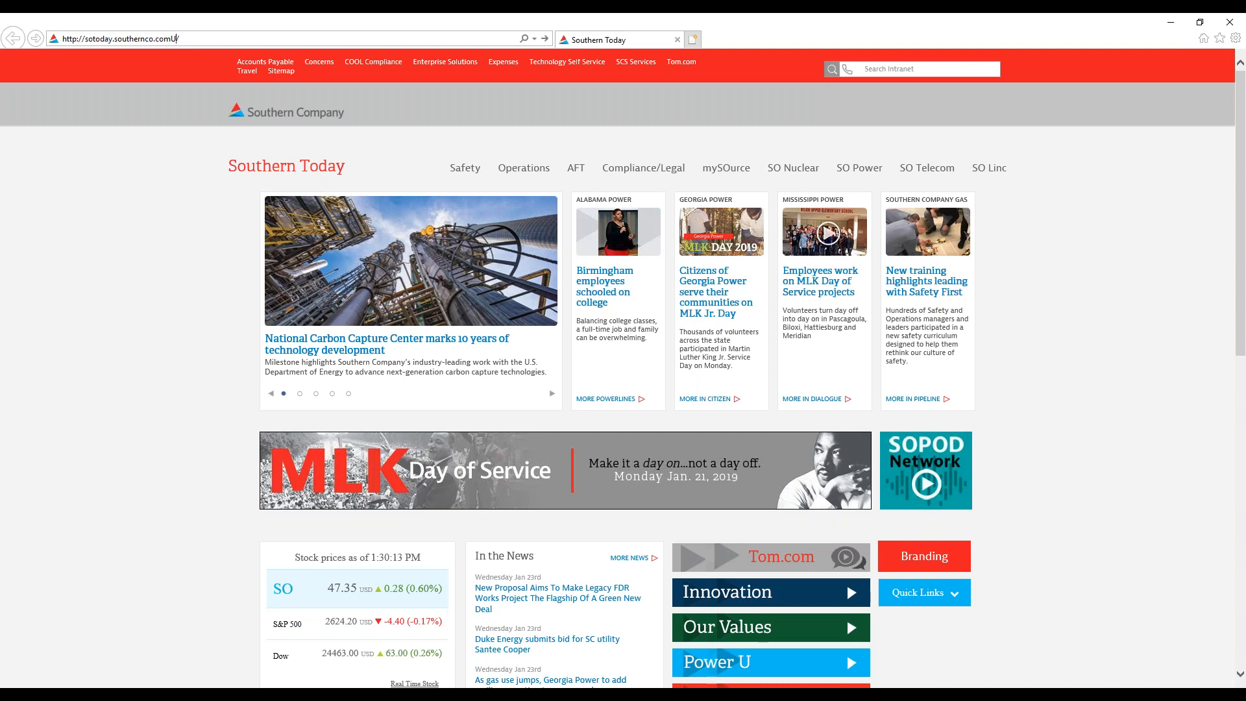
text(UA)
key(shift+Home)
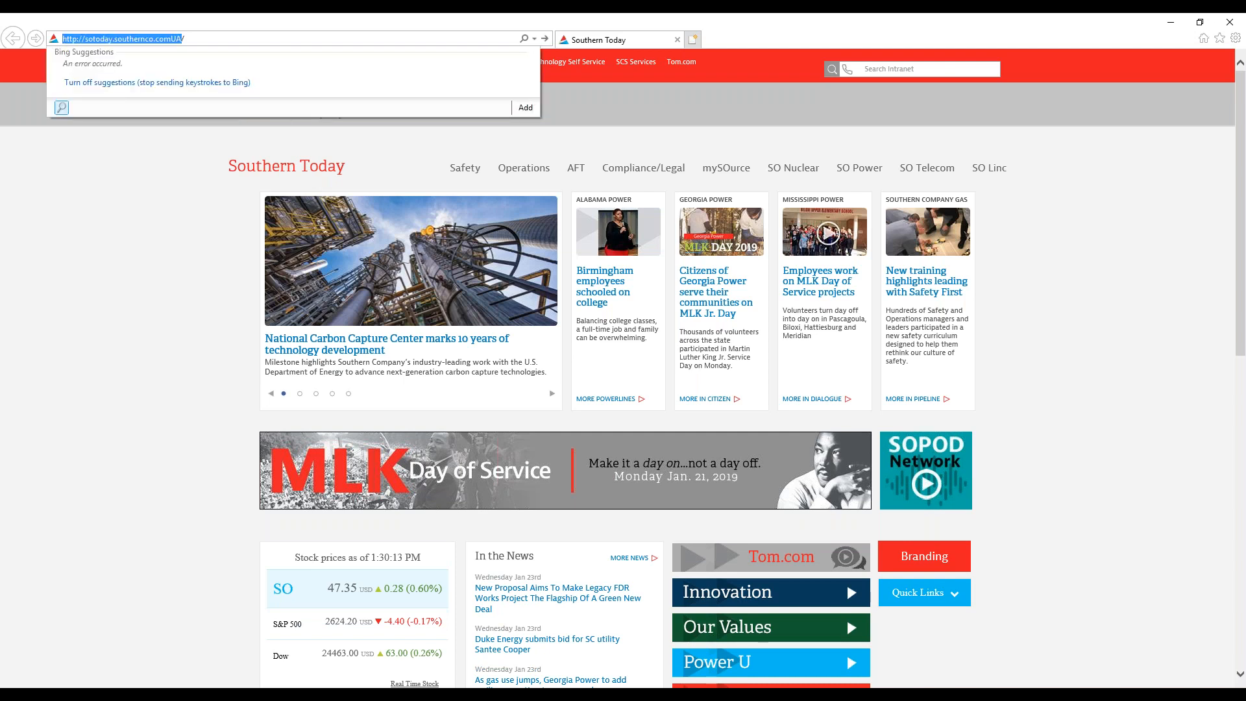
text(U/)
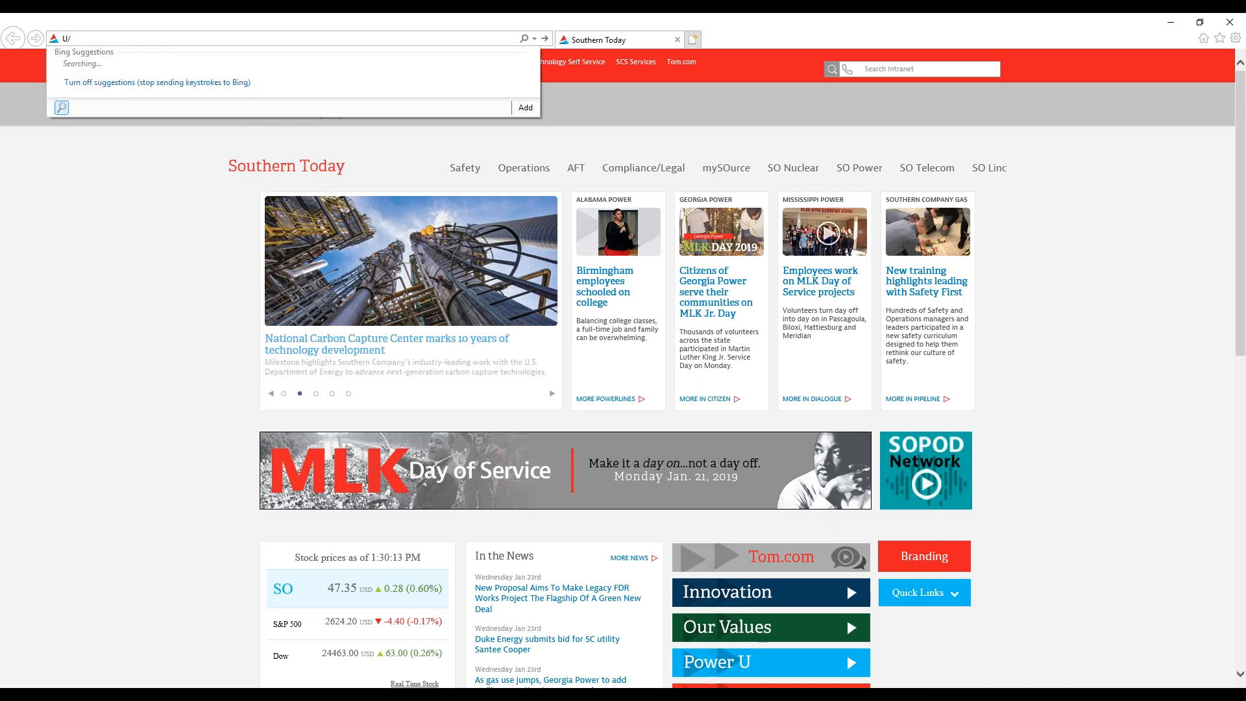
key(Delete)
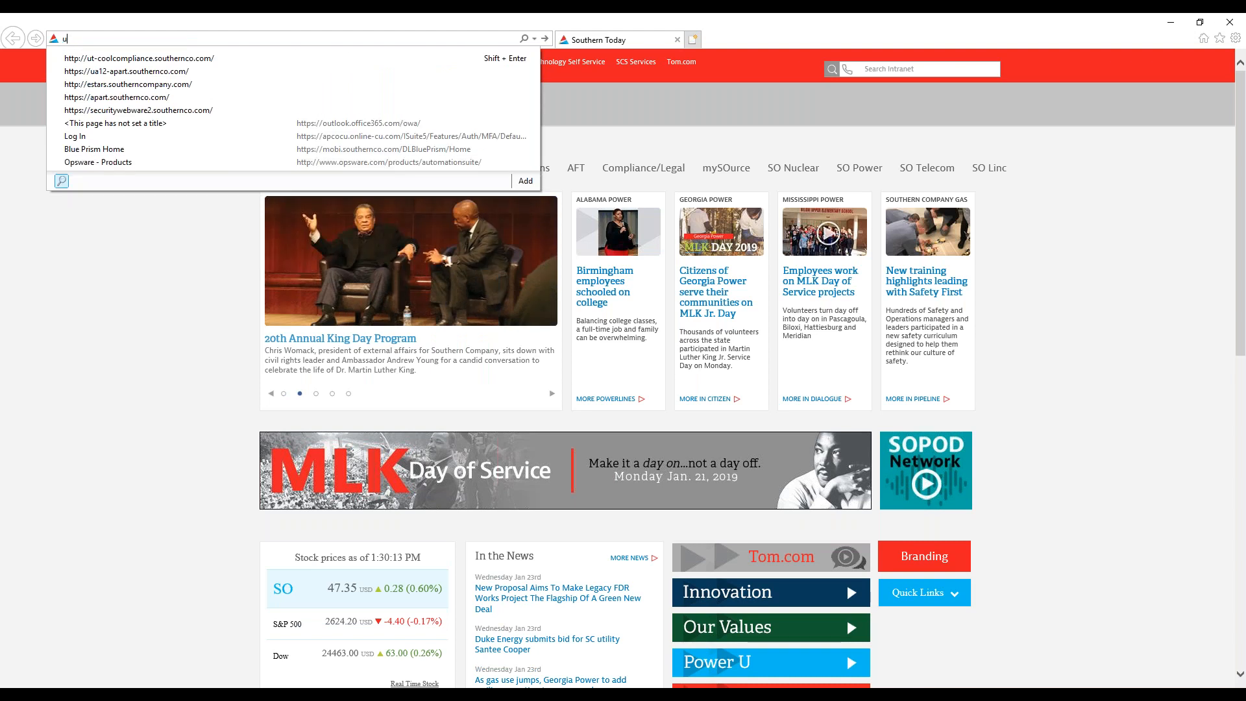
key(Down)
key(Return)
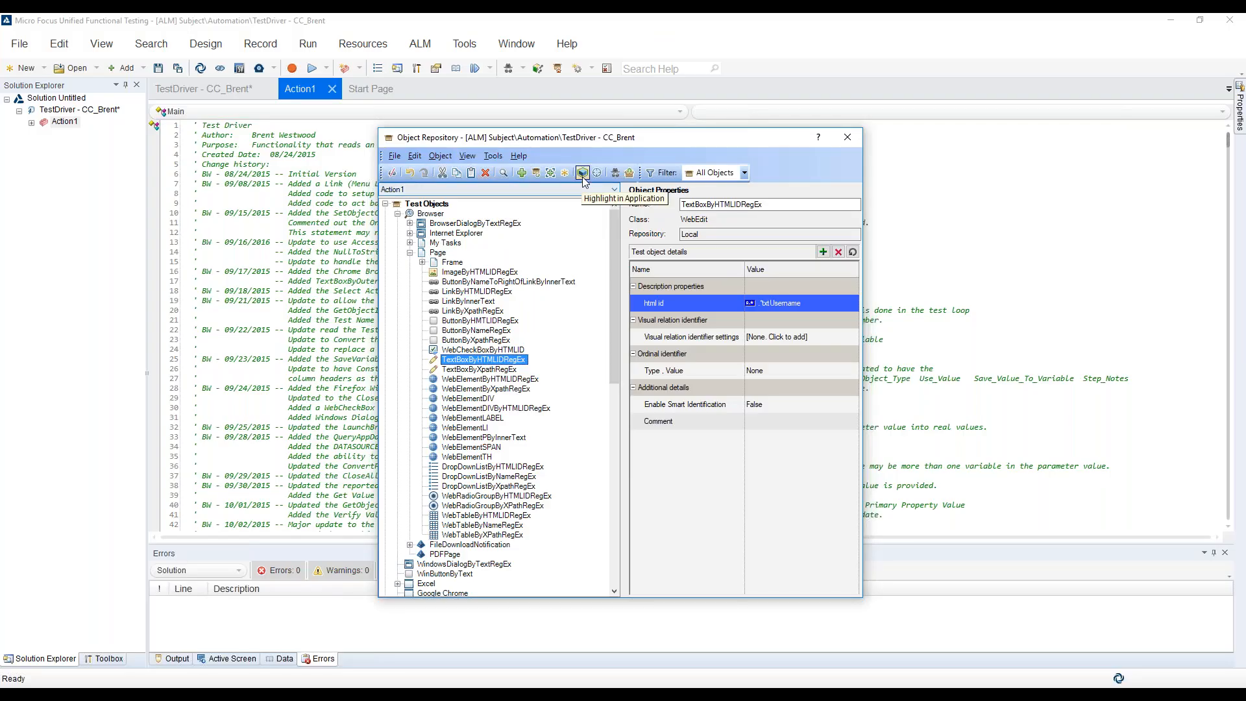
click(580, 178)
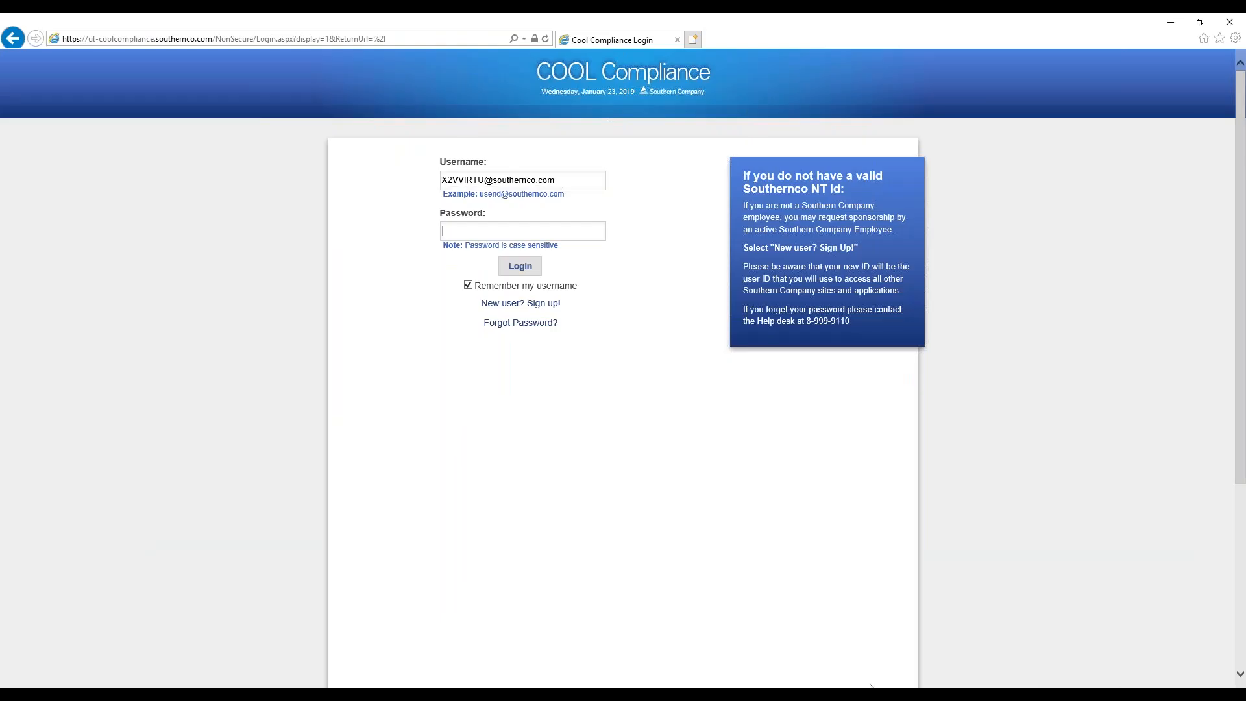
Set TextBoxByHTMLIDRegEx's html id to .*txtPassword, copied from the Excel Application_Objects sheet, and highlight the matching box on the login page
key(alt+Tab)
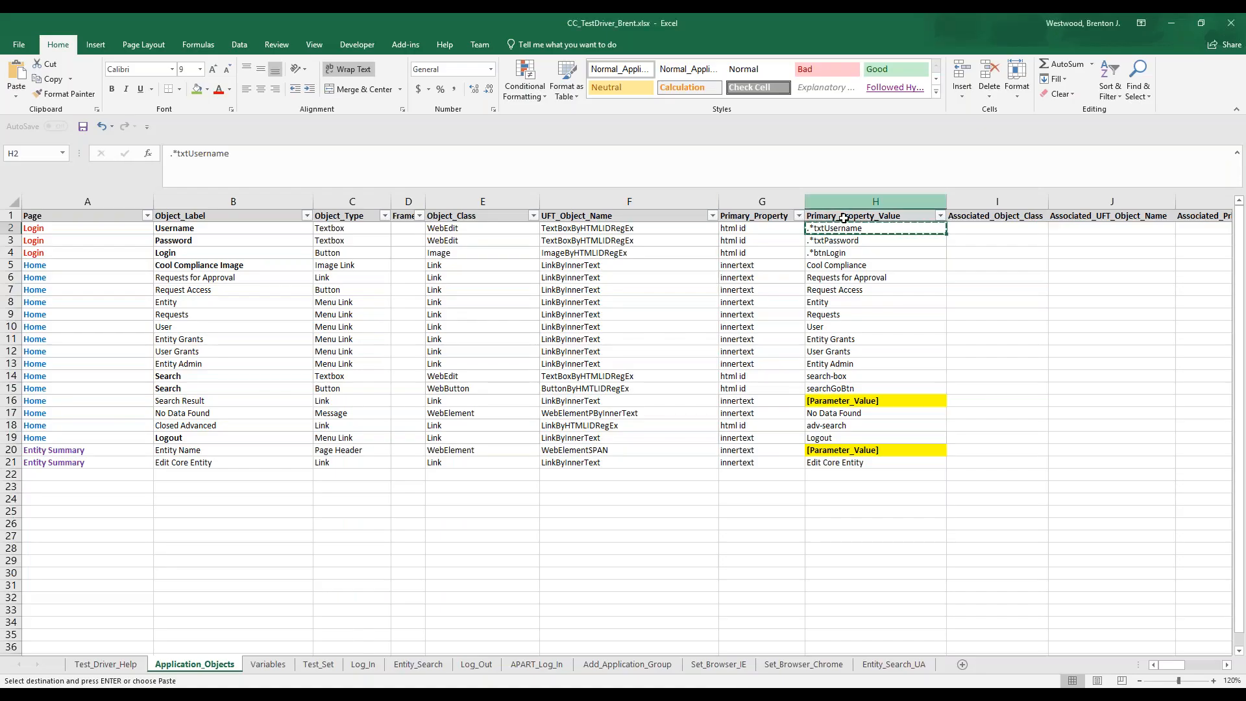
click(836, 241)
key(ctrl+c)
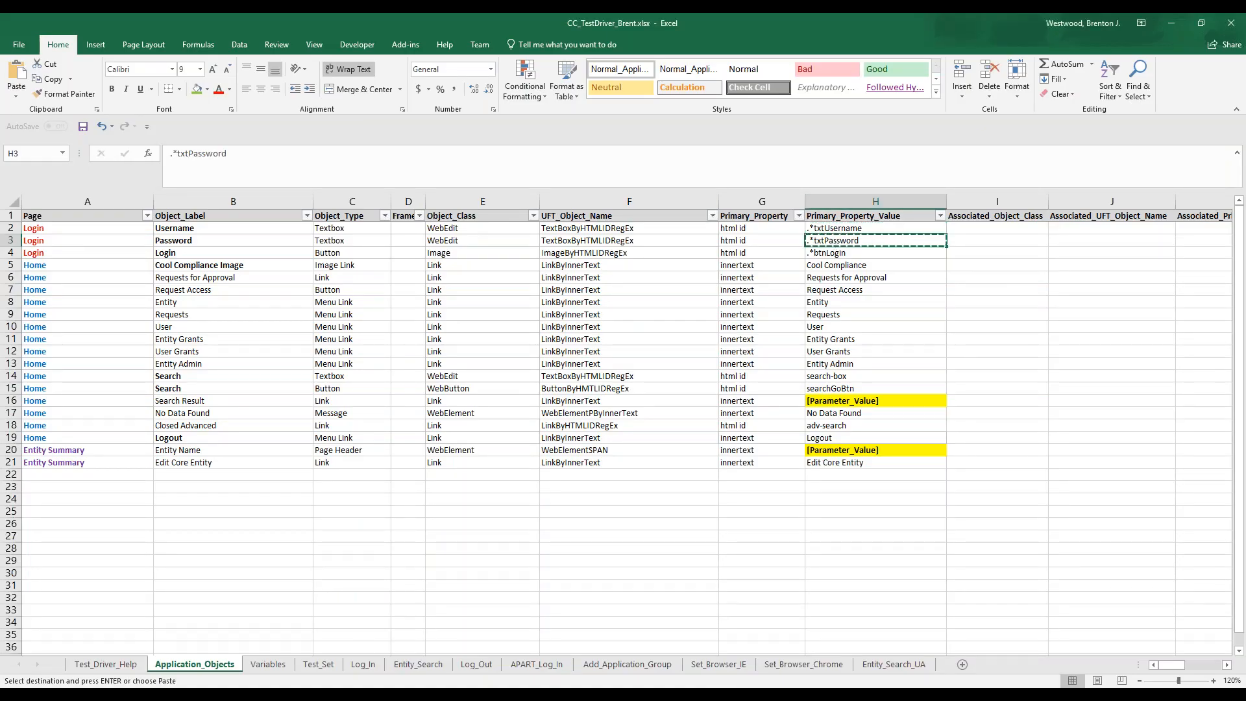
key(alt+Tab)
click(825, 305)
key(ctrl+v)
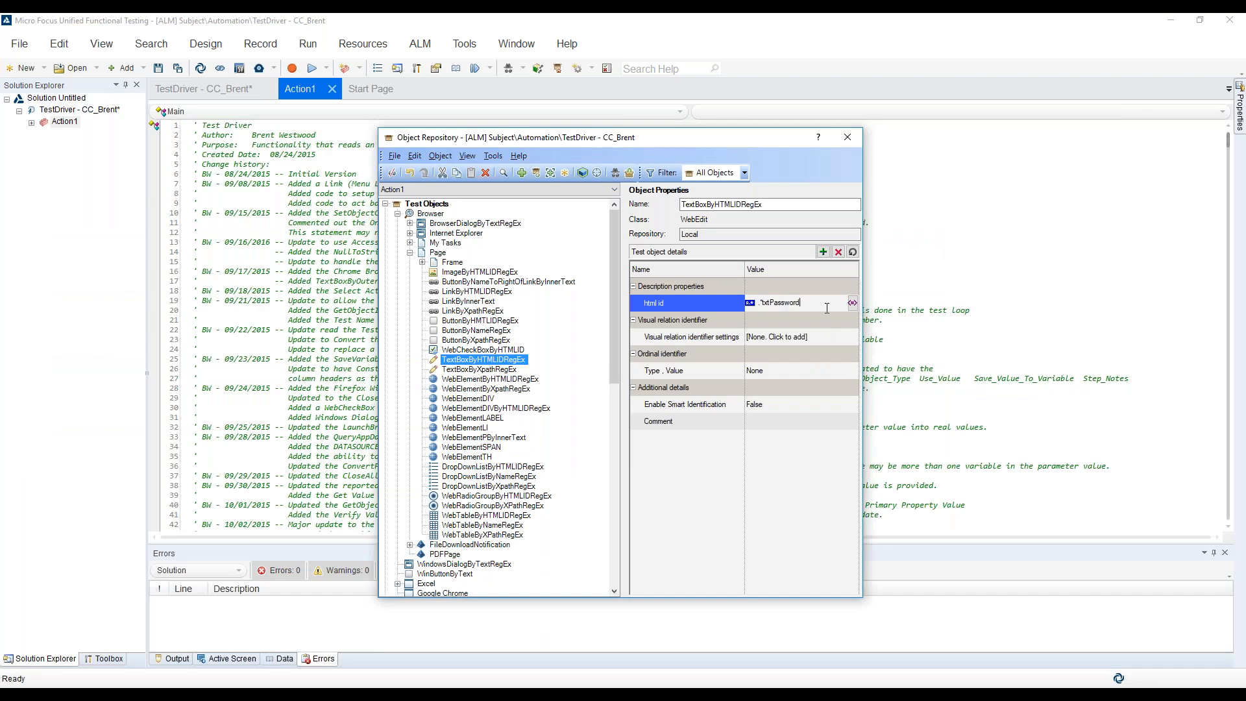
click(832, 335)
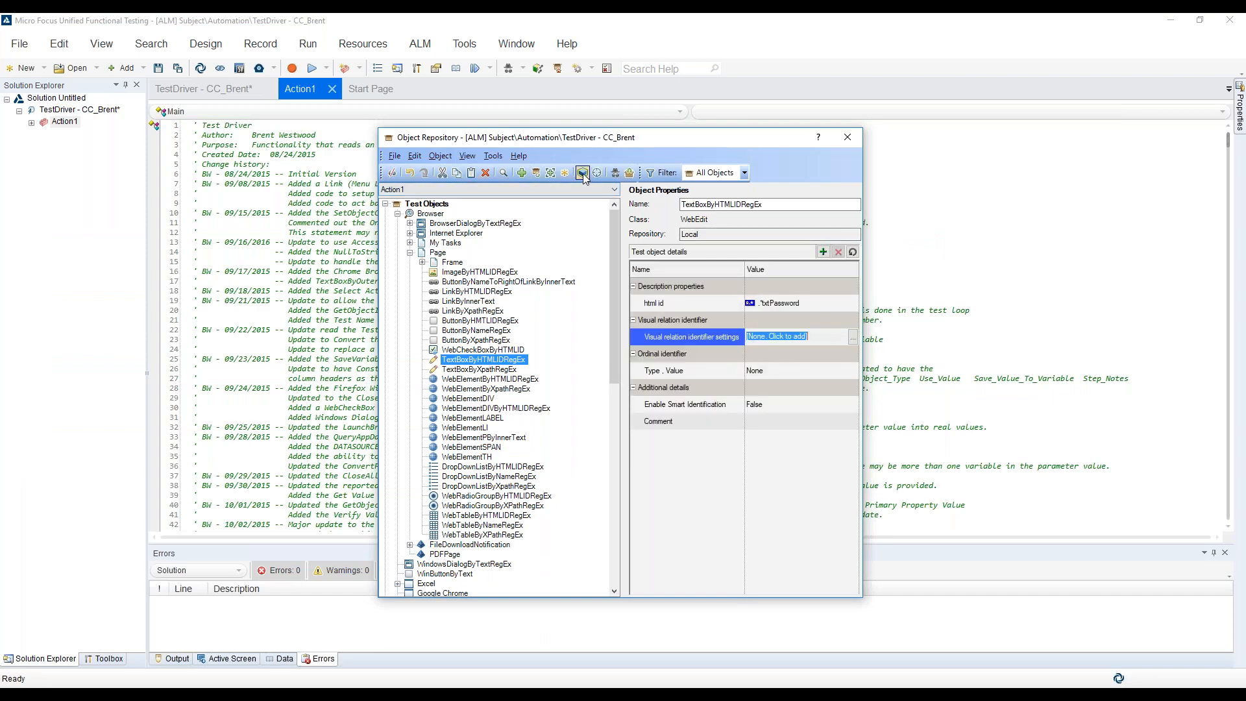
key(alt+Tab)
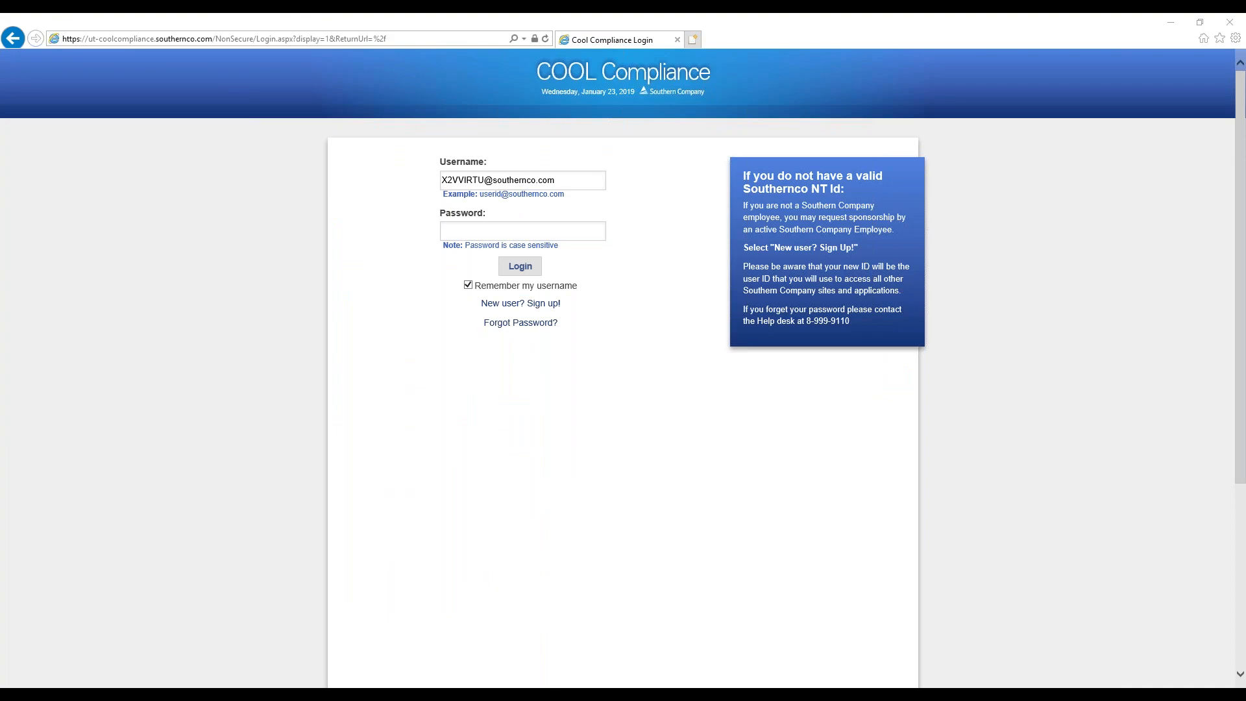
key(alt+Tab)
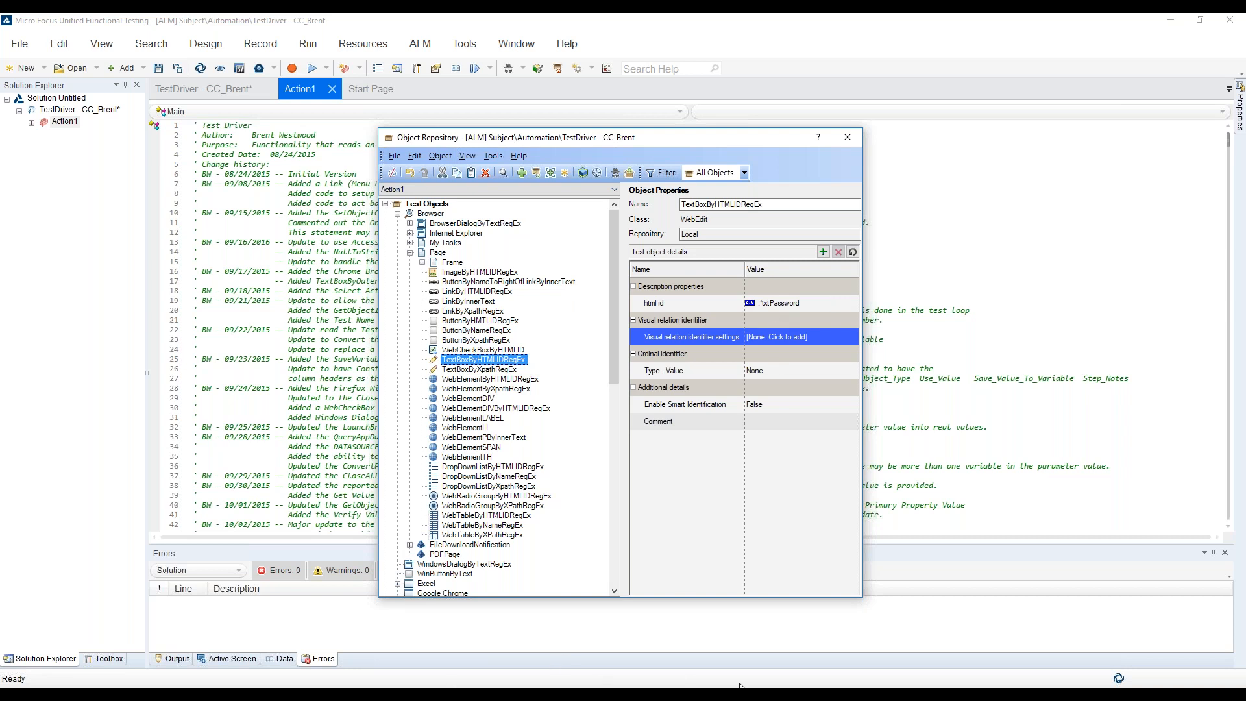
Copy .*btnLogin from the Excel Application_Objects sheet, use it as ImageByHTMLIDRegEx's html id, and highlight the Login button on the login page
key(alt+Tab)
key(ctrl+c)
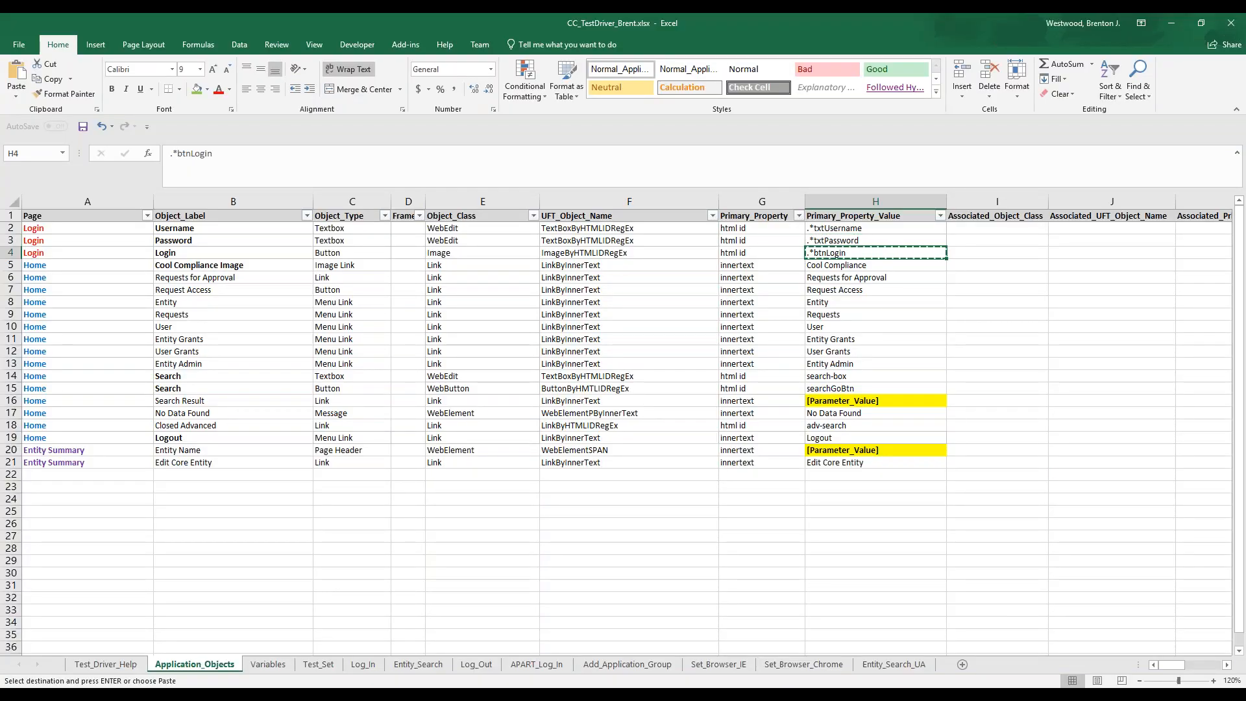
click(1059, 693)
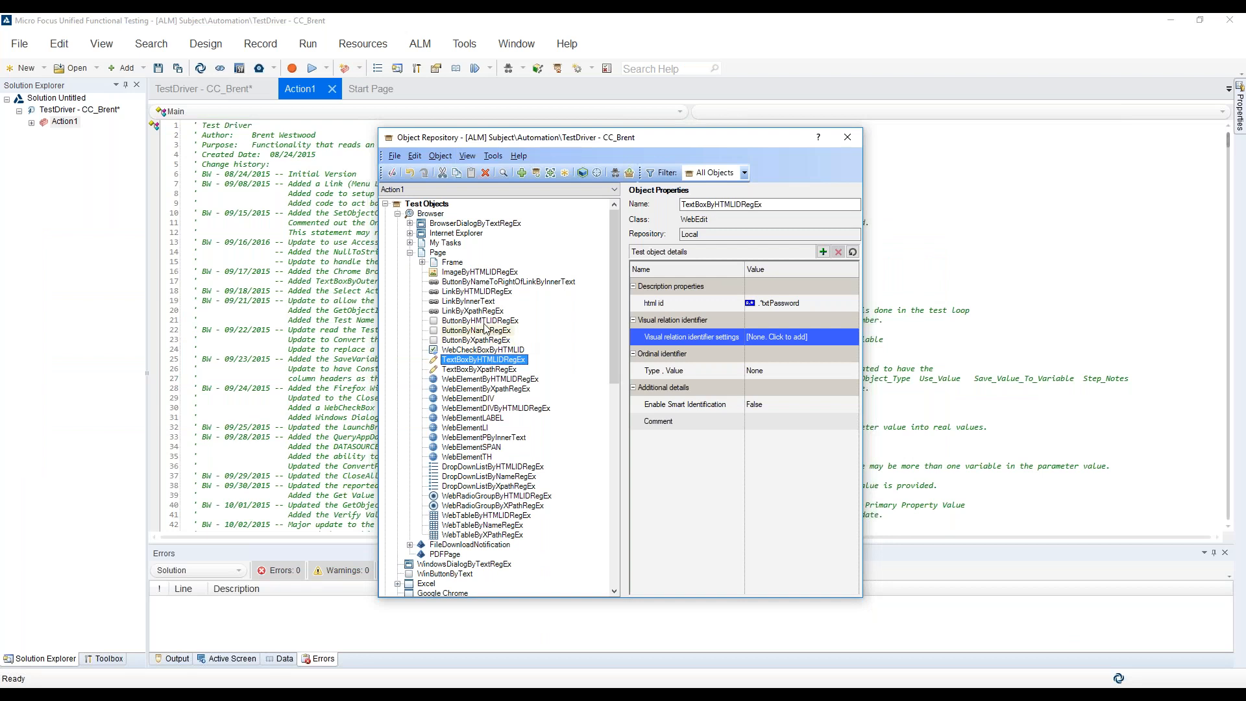
click(517, 272)
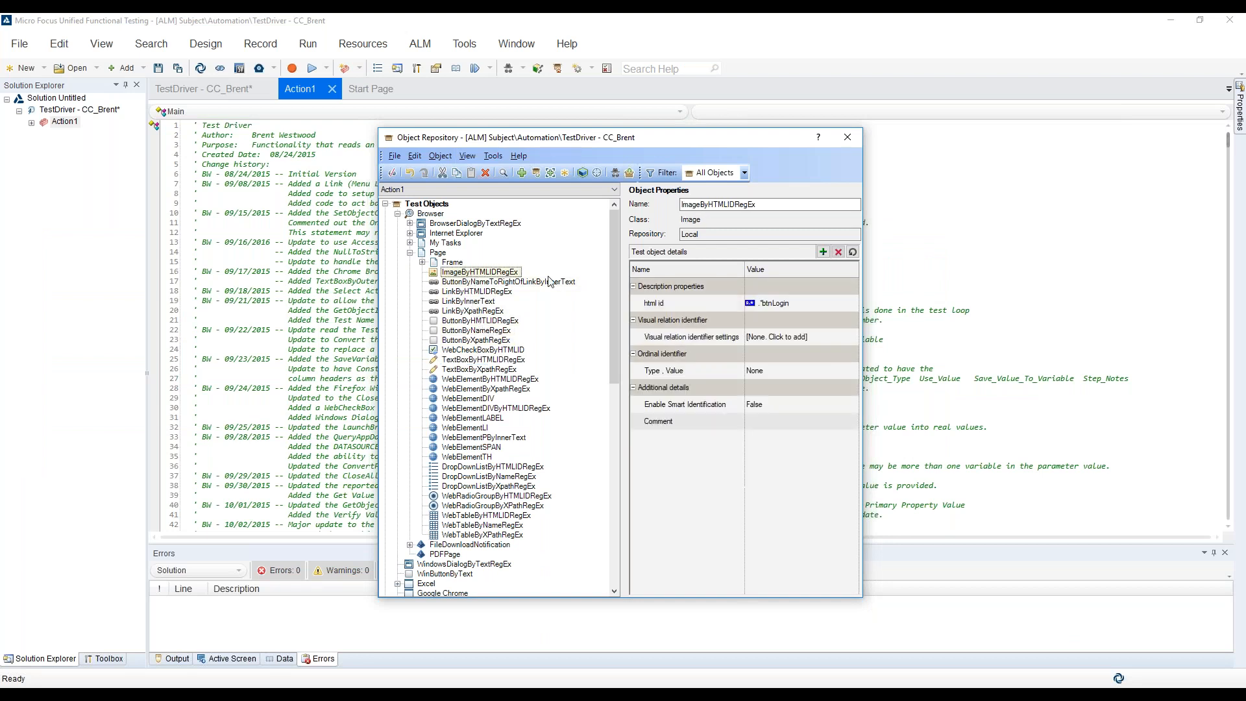
click(802, 303)
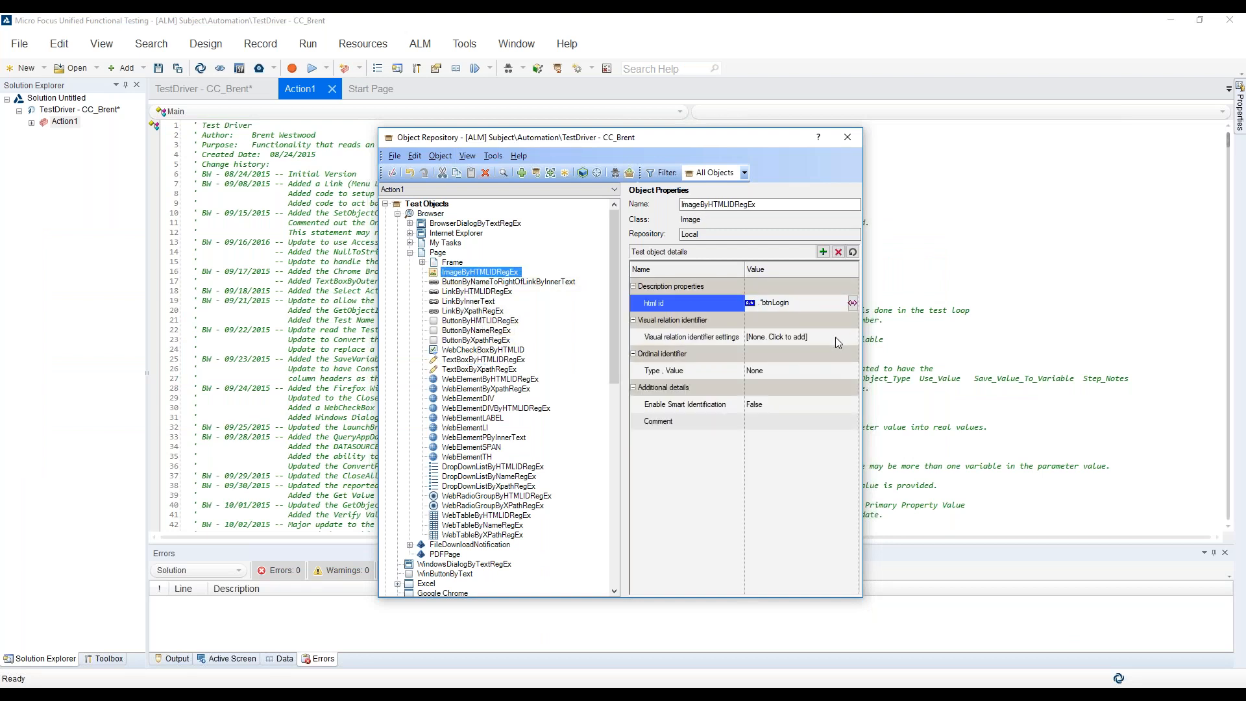
click(835, 337)
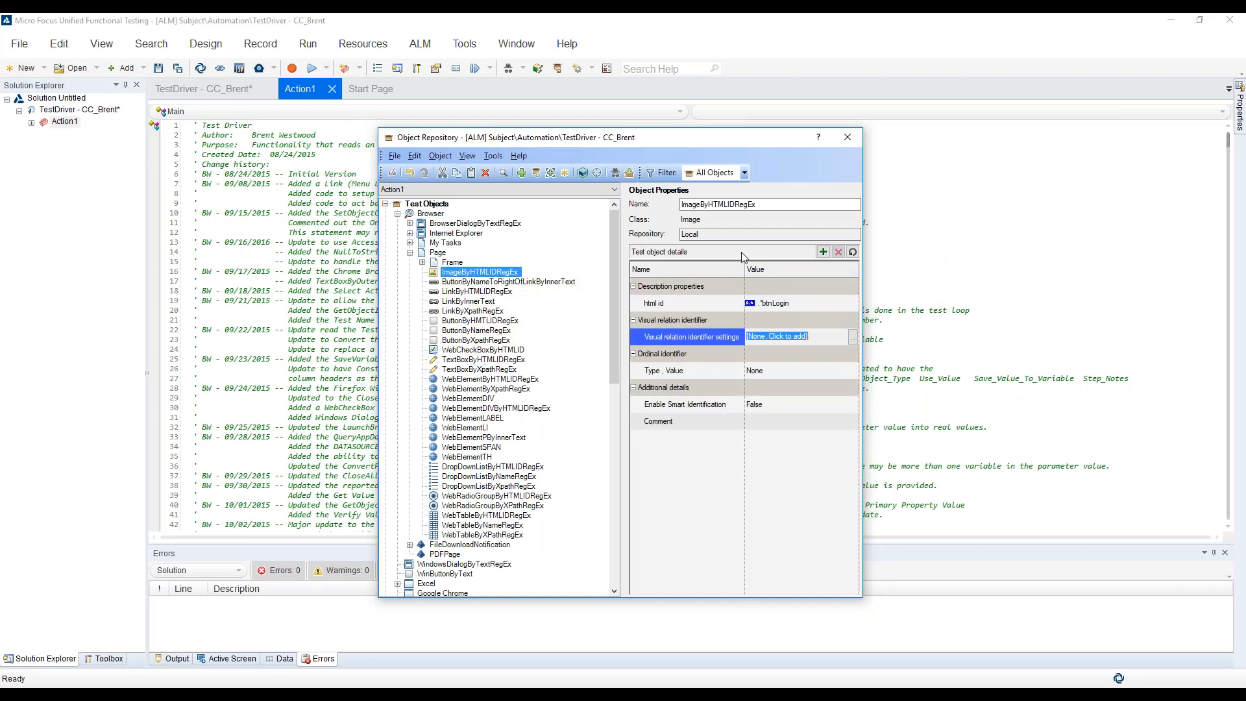
click(586, 176)
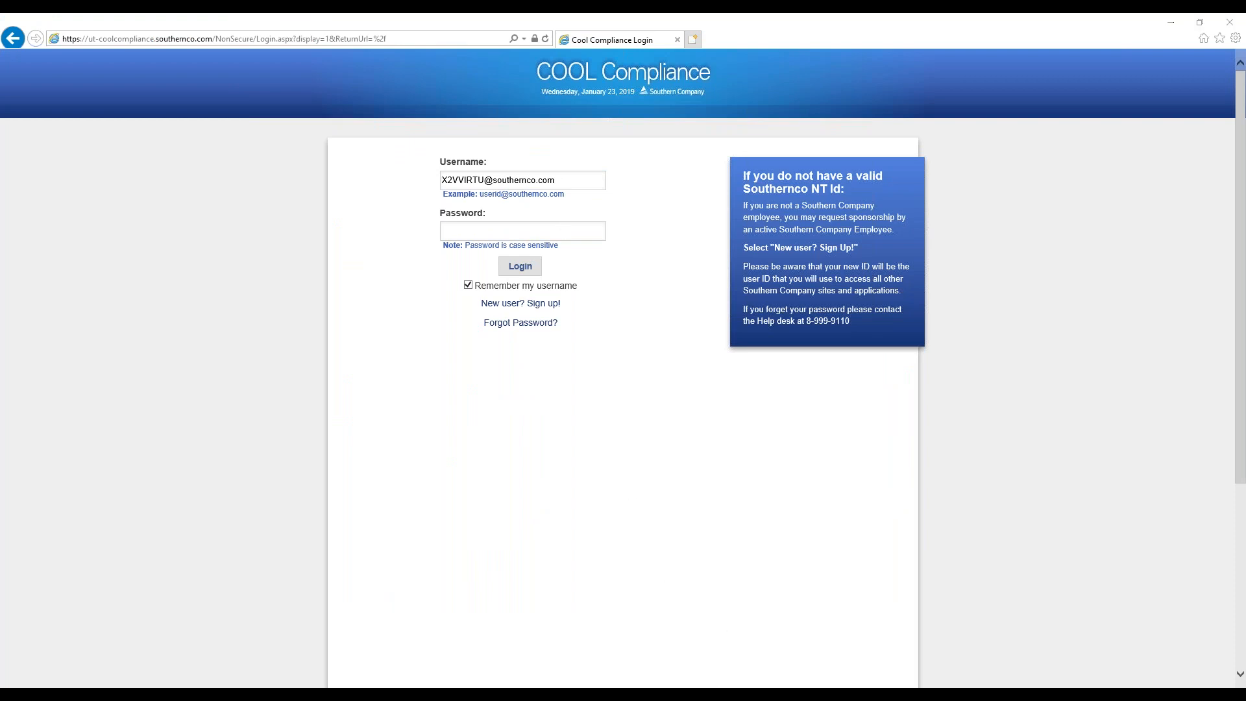
Switch to Excel and review the Page, Object_Label and Object_Type entries of the Login rows on the Application_Objects sheet
click(394, 693)
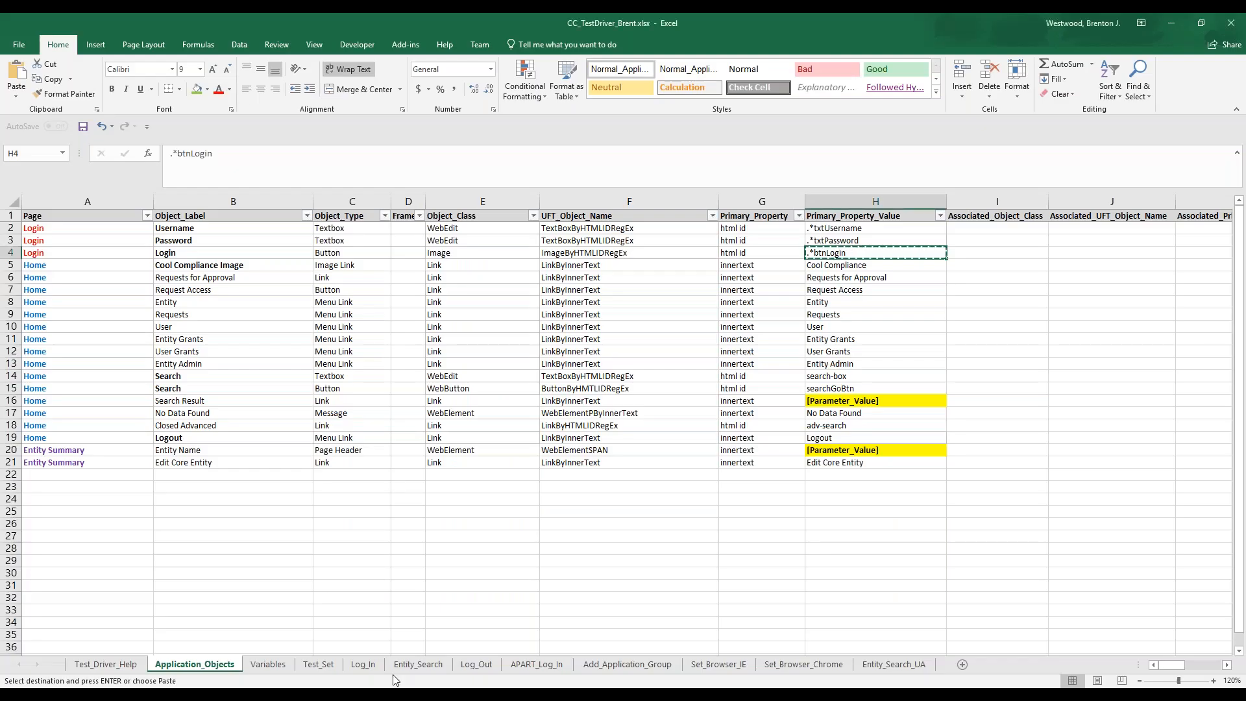
click(106, 231)
shift+click(338, 252)
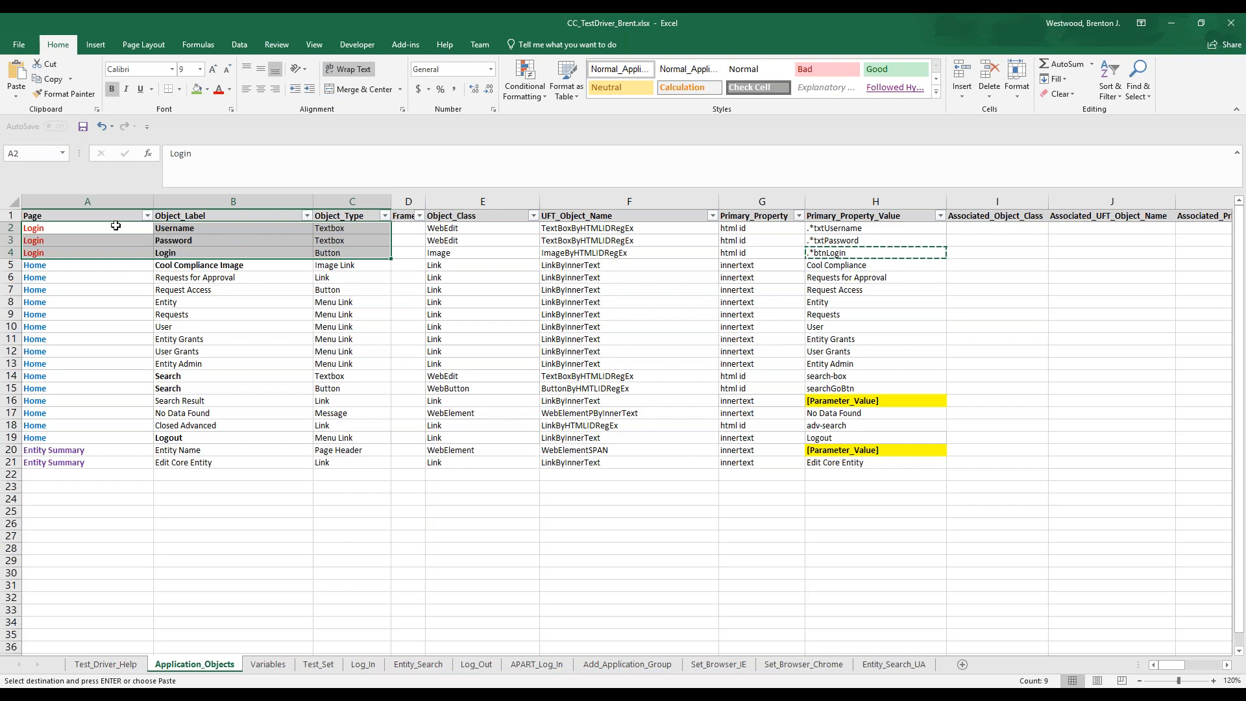
click(95, 227)
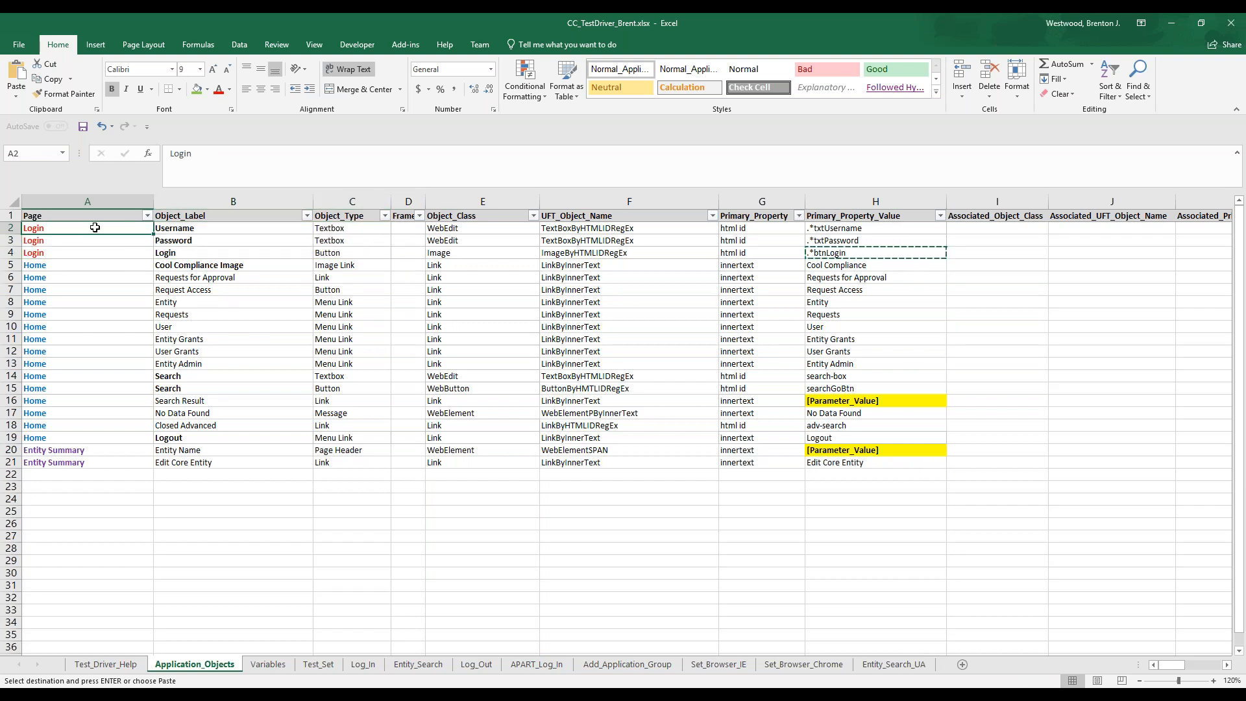
click(342, 225)
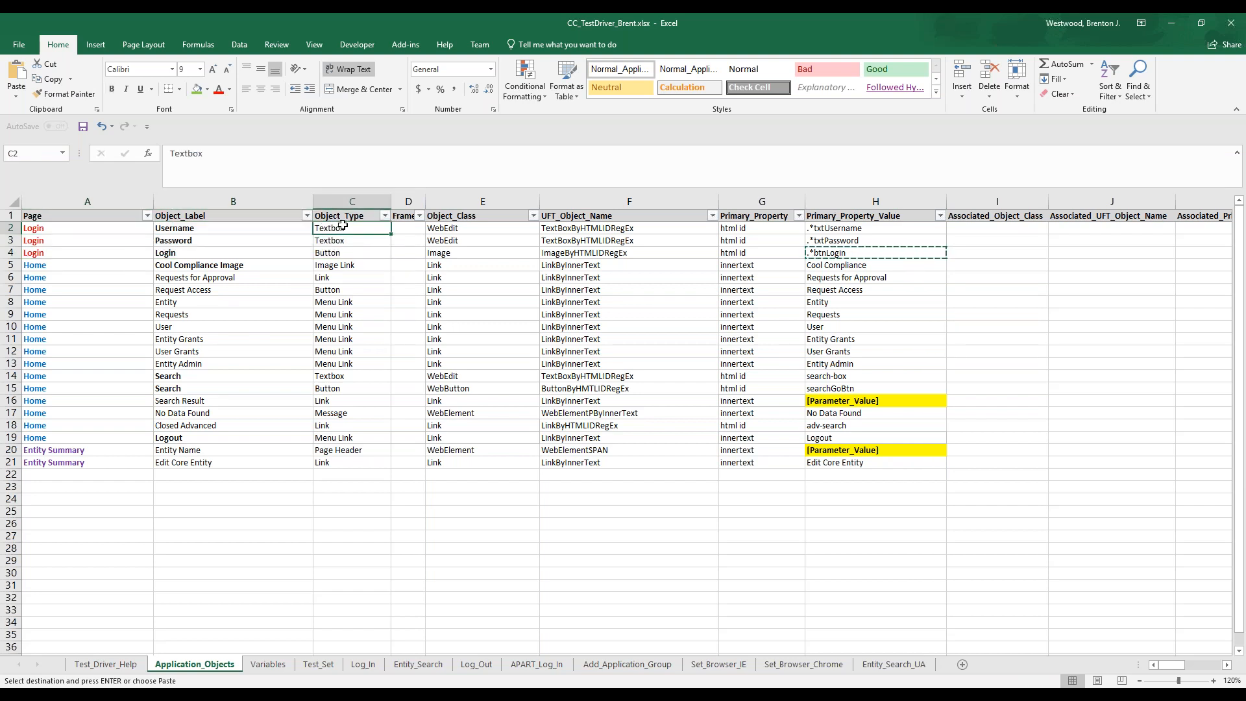
Review the Login rows' entries from Object_Class through Primary_Property_Value, and the Search Result row's [Parameter_Value] on the Application_Objects sheet
click(481, 227)
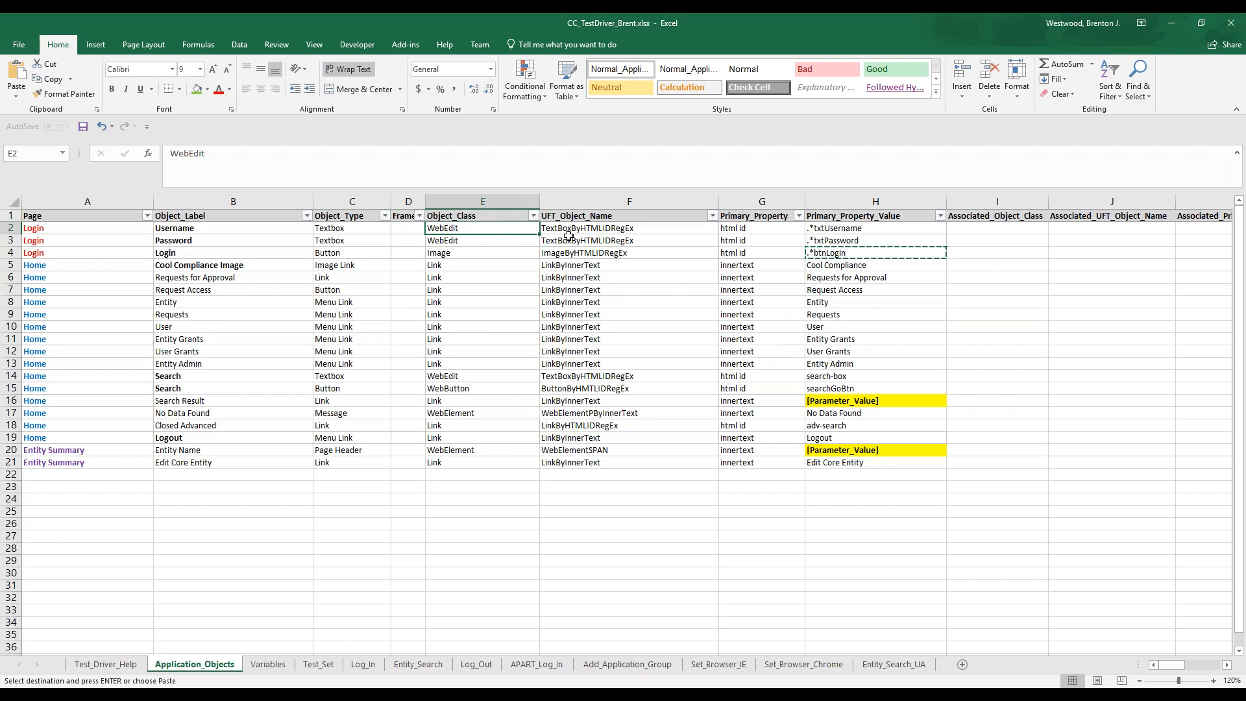
shift+click(814, 251)
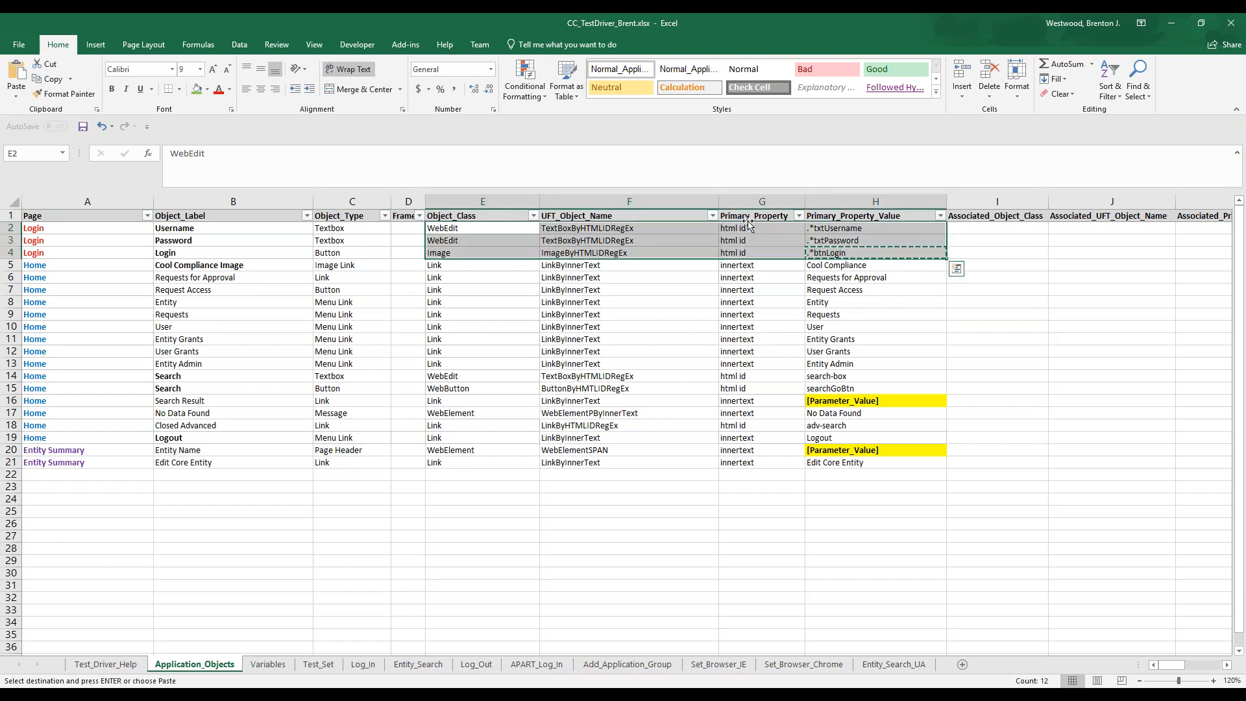
click(834, 253)
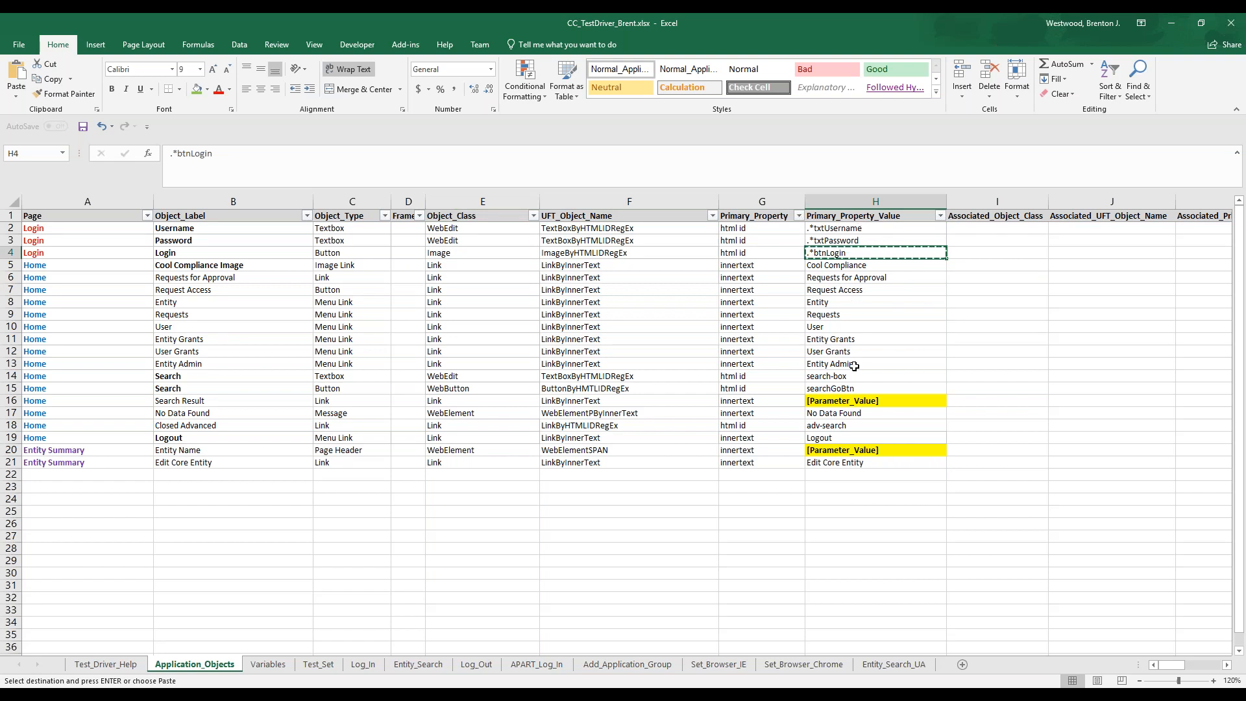
click(846, 400)
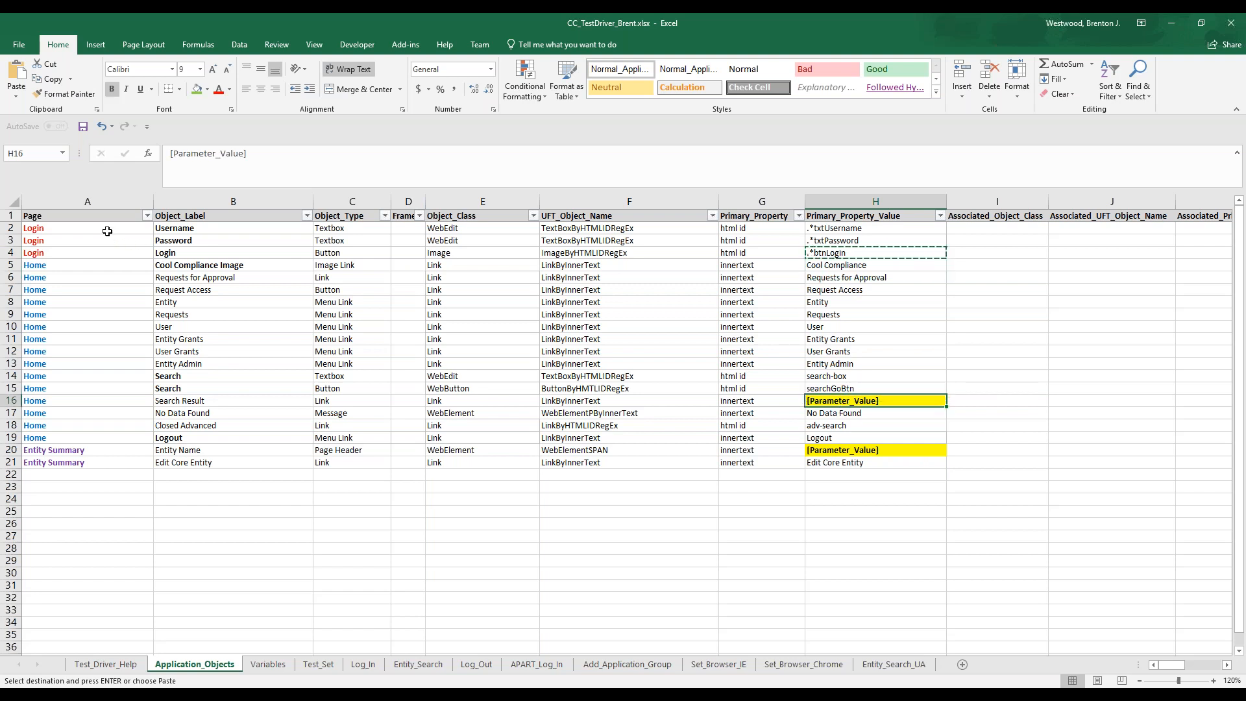
Review the On_Page, On_Object, Of_Object_Type and Perform_Action entries of the three Login steps on the Log_In sheet
click(359, 665)
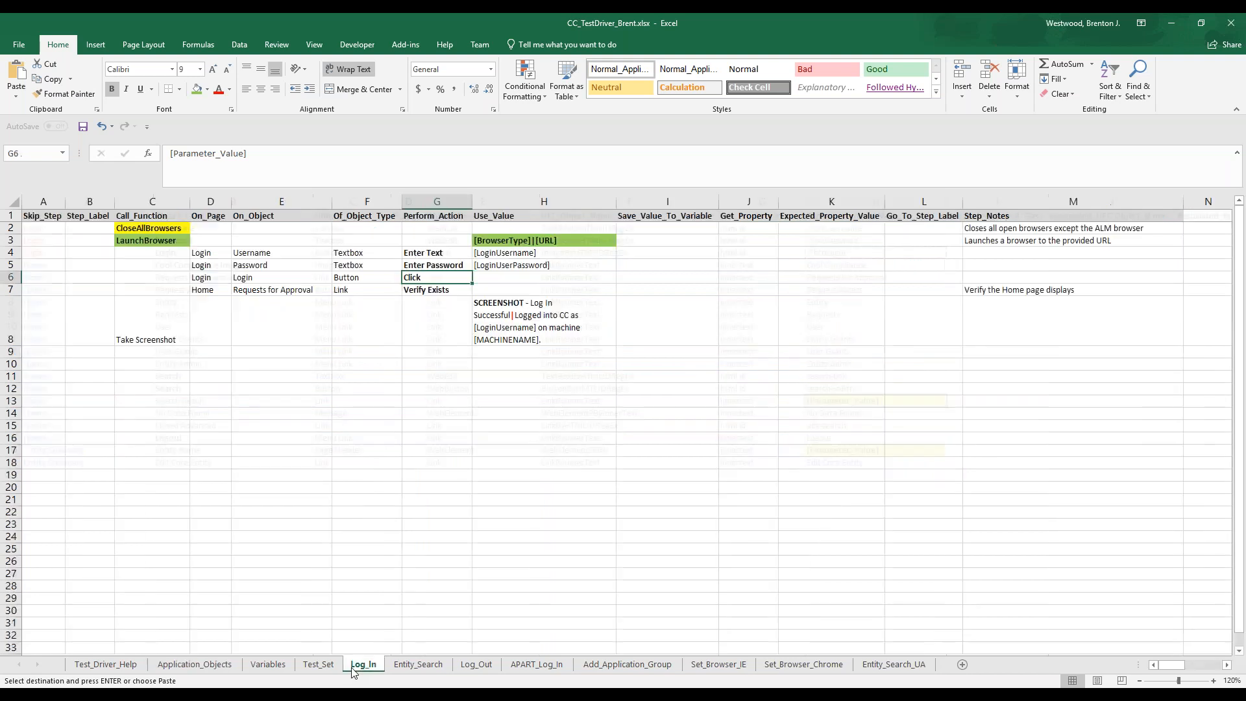
click(204, 254)
shift+click(419, 277)
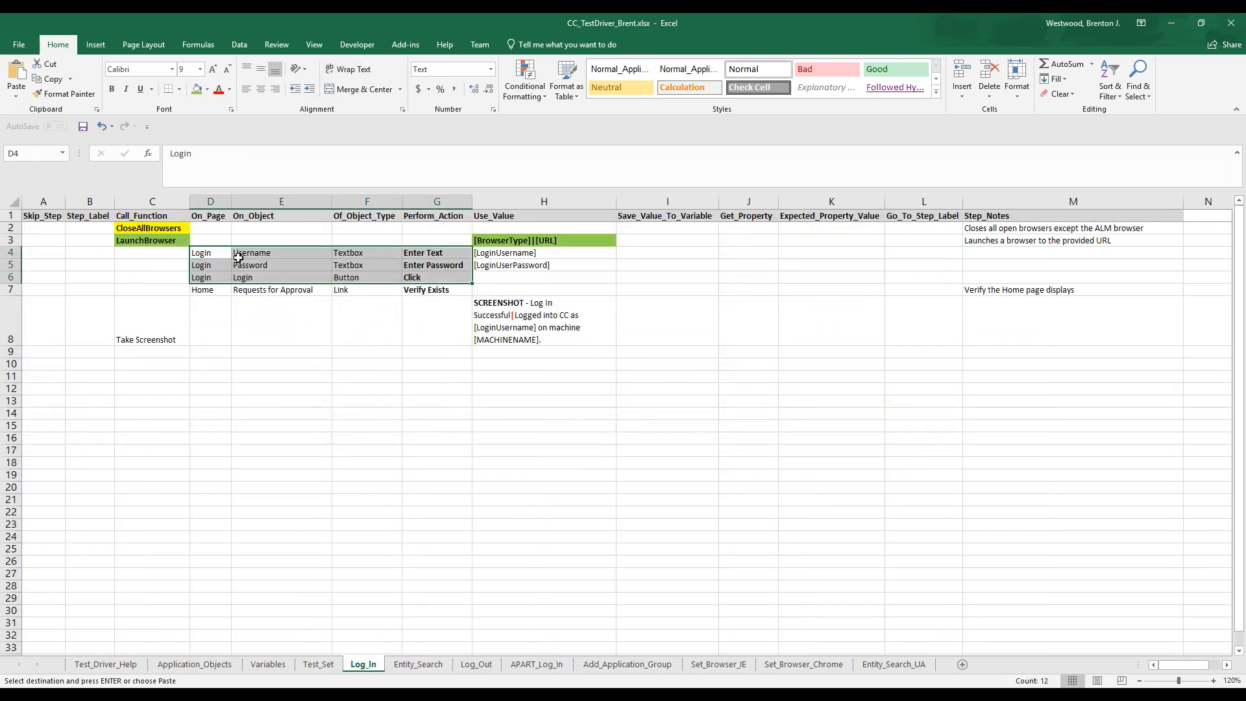
drag(227, 253, 382, 276)
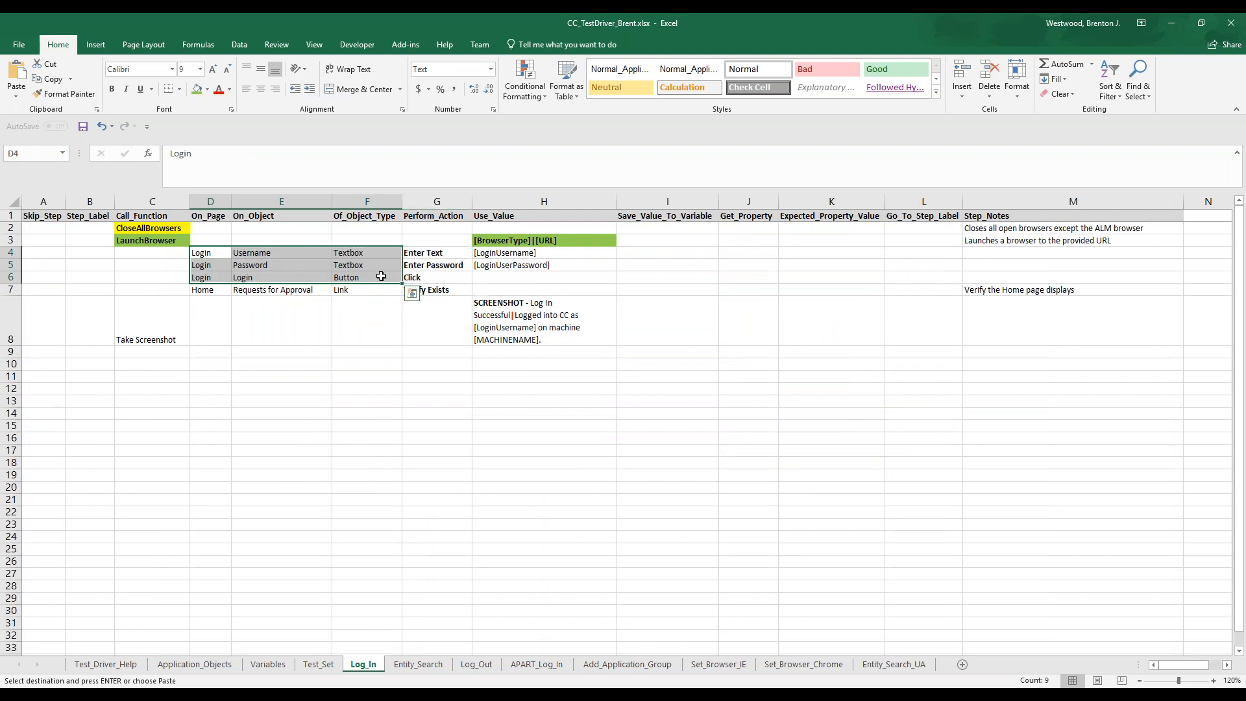
click(419, 254)
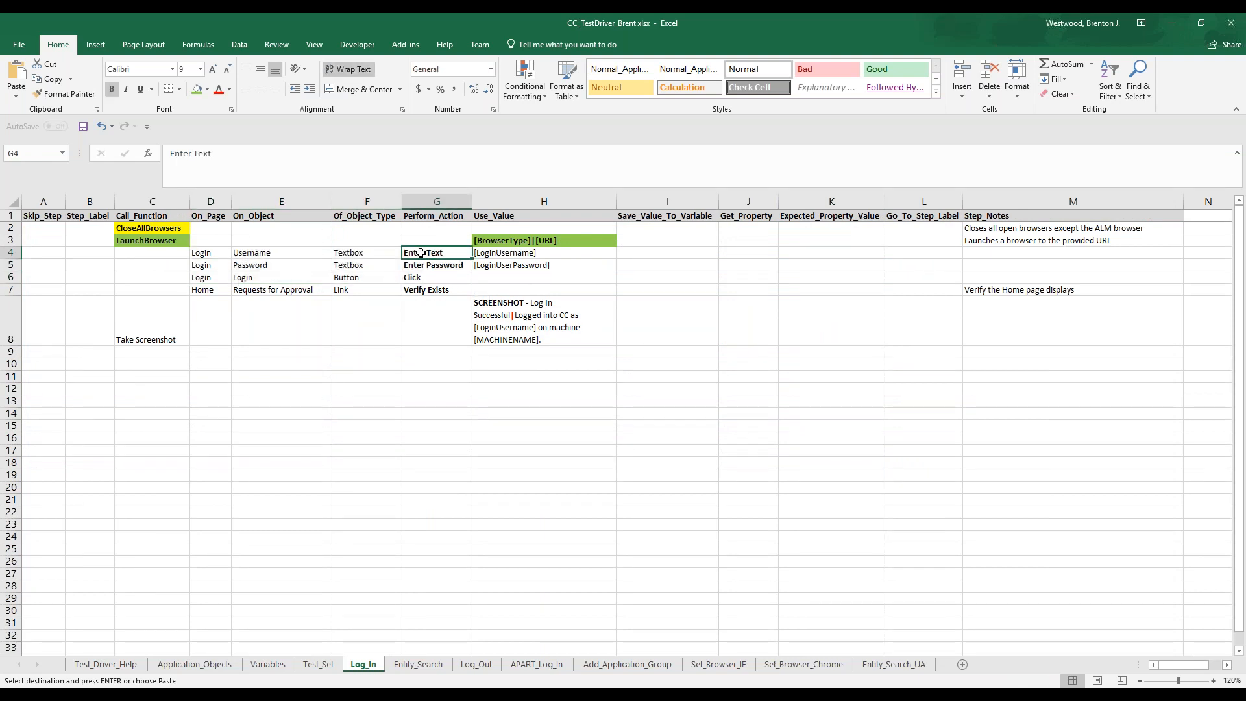
click(439, 265)
click(437, 276)
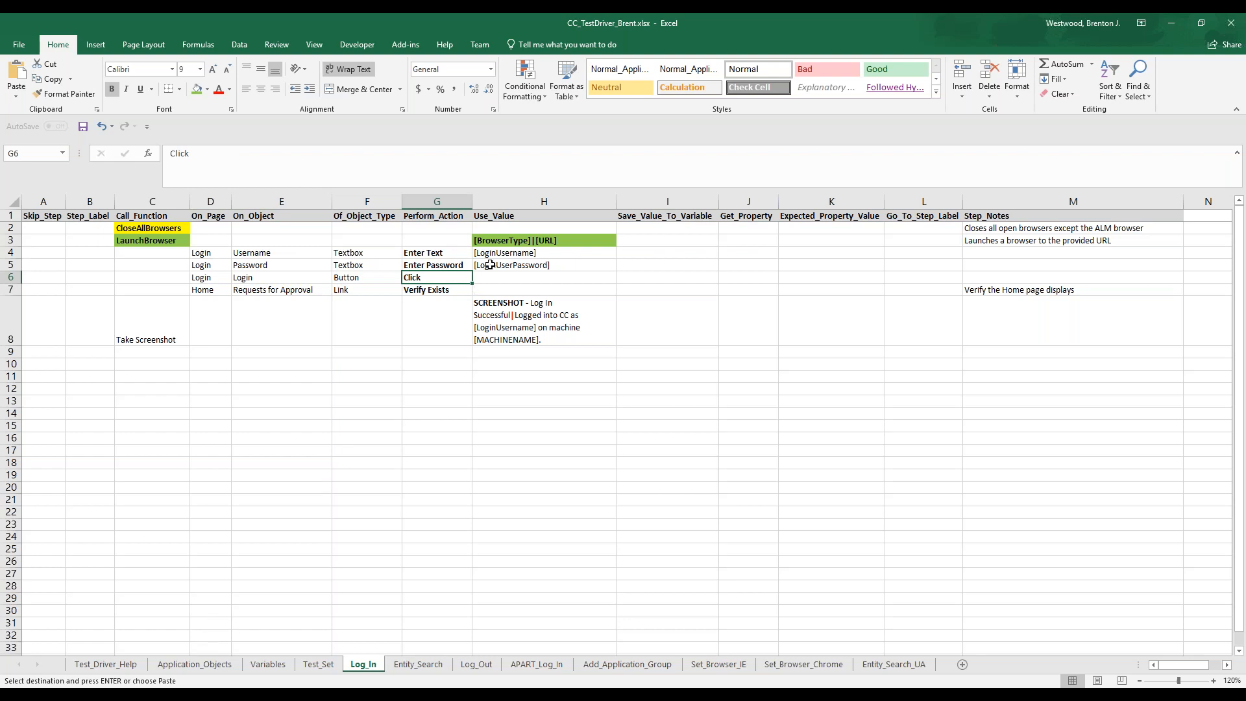
Trace the Username step's [LoginUsername] value to the Variables sheet and locate the LoginUsername and LoginUserPassword variables there
click(492, 253)
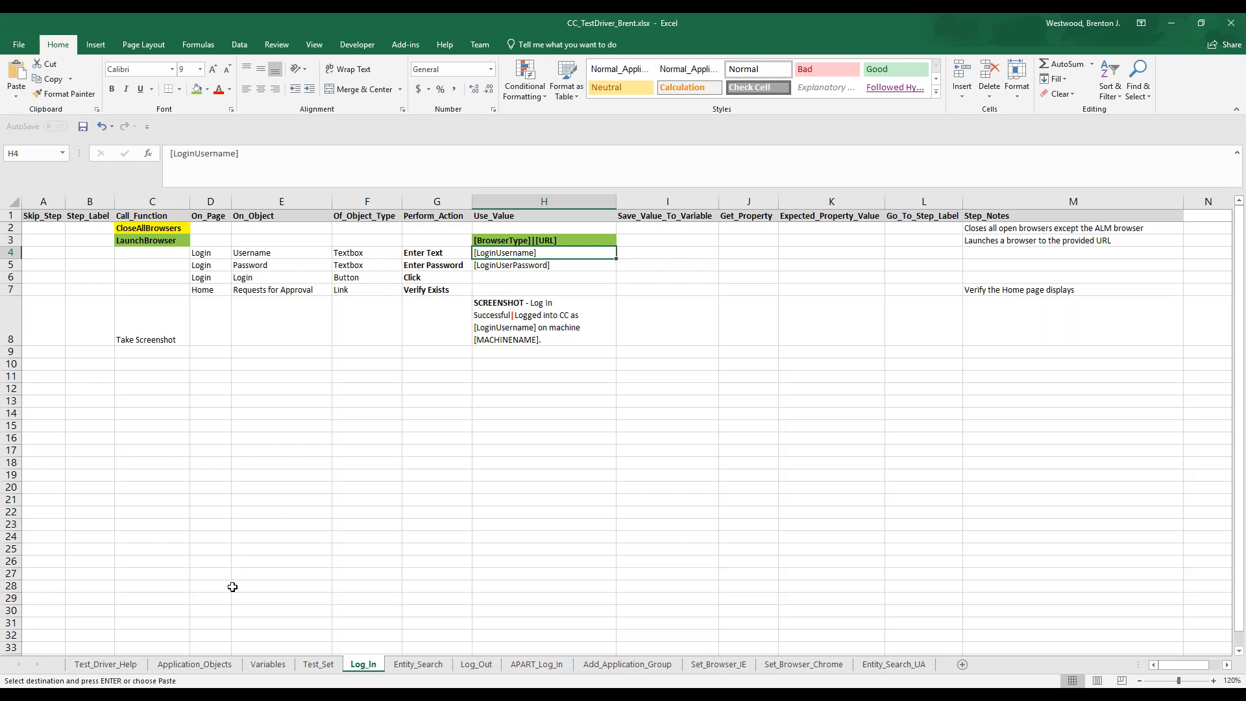
click(267, 664)
click(69, 398)
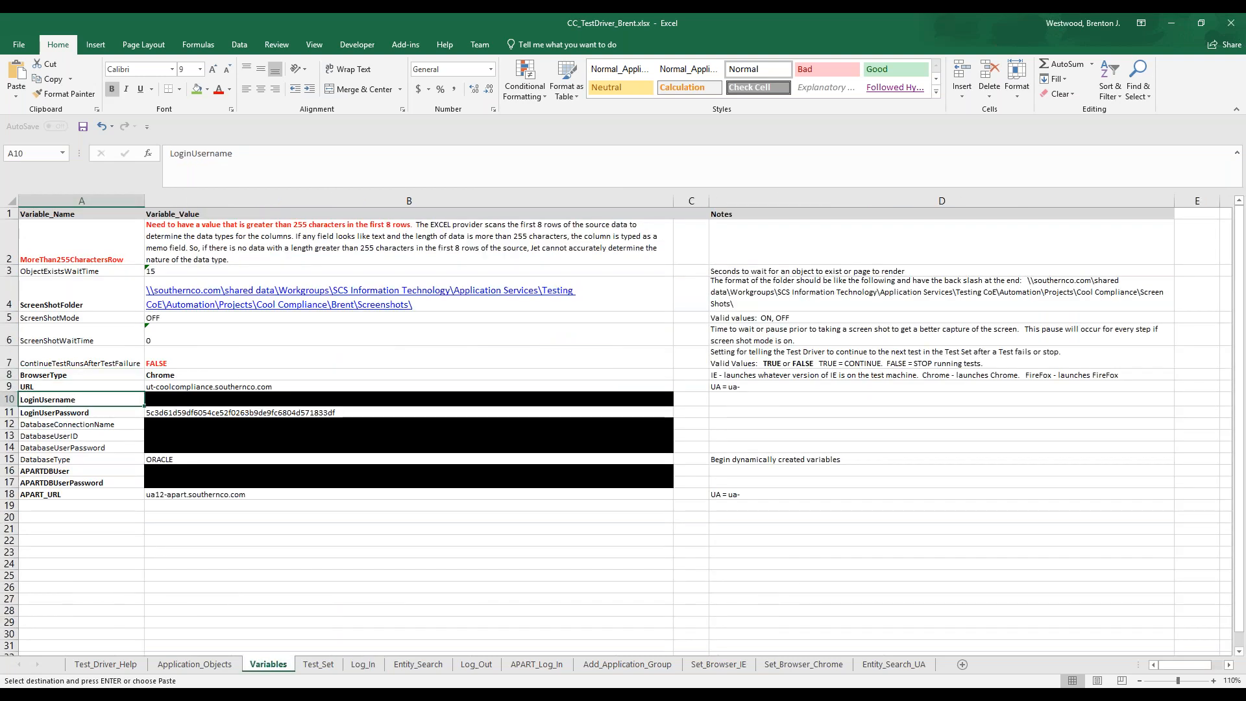
click(68, 413)
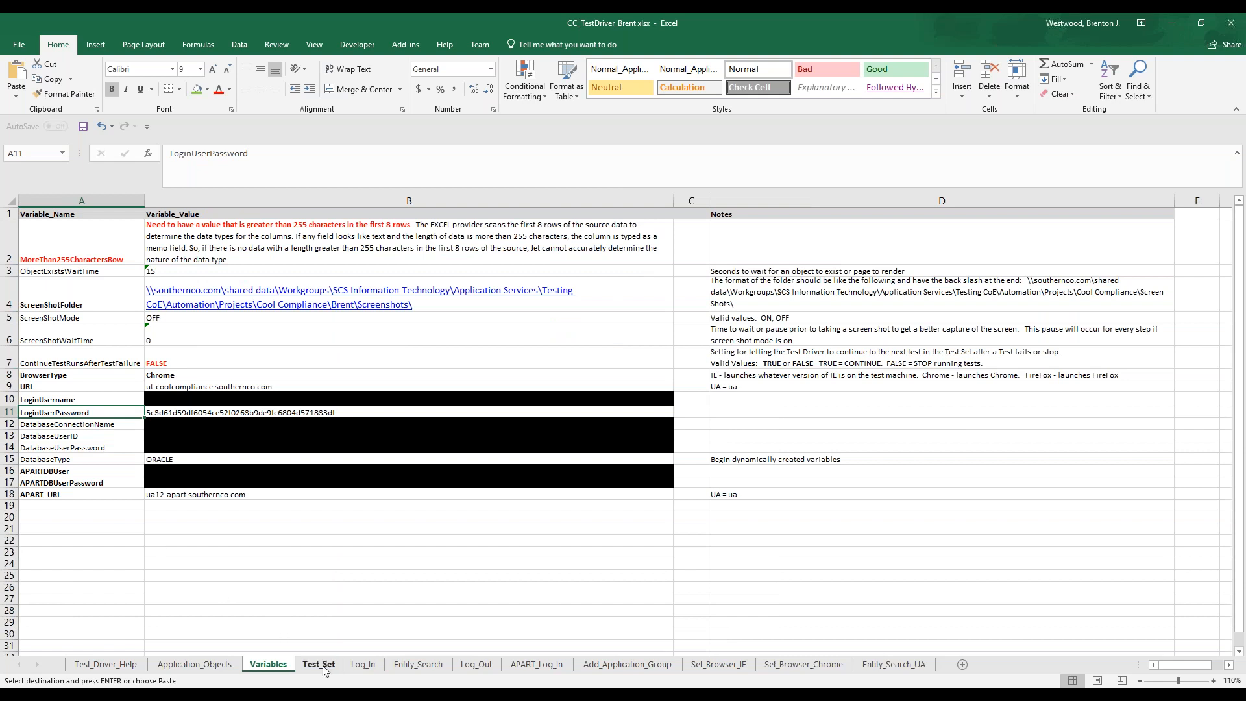
Return to the Log_In sheet and review the Home page verification step and the Take Screenshot step's Use_Value
click(364, 664)
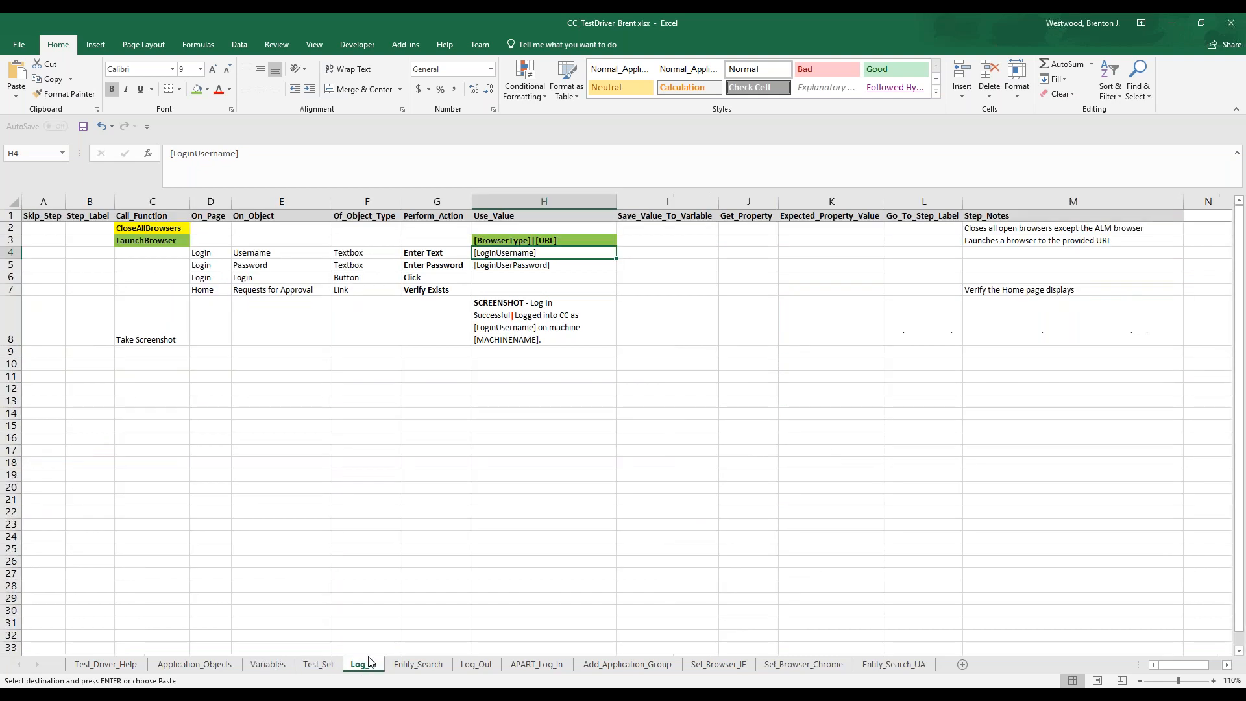
click(207, 291)
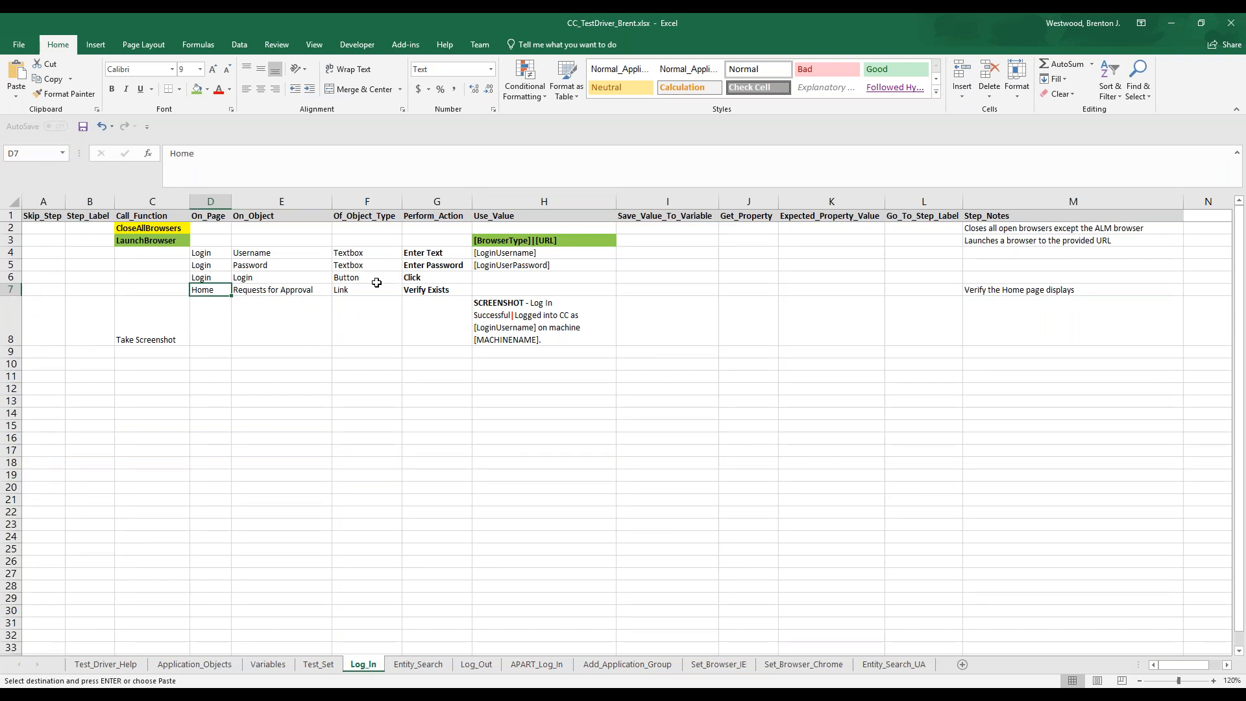
click(499, 318)
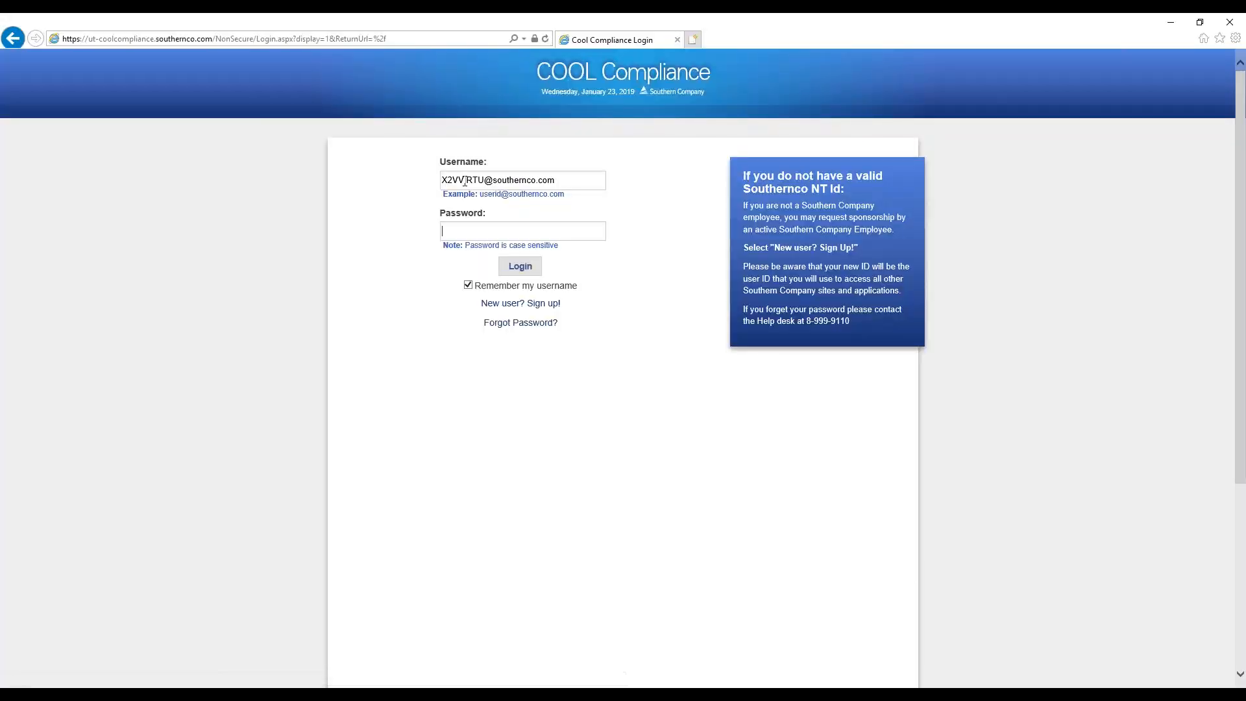
Switch to Internet Explorer and log in to COOL Compliance with the account username and password
double_click(464, 180)
key(Tab)
text(*)
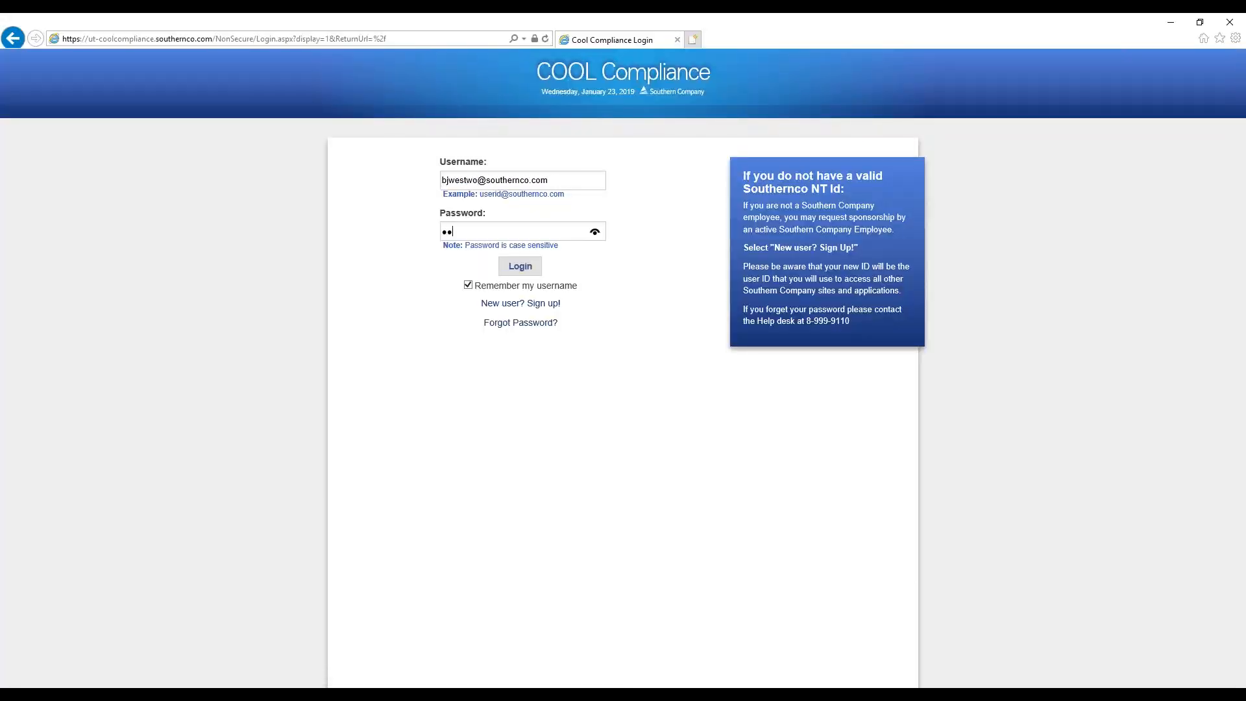
key(Return)
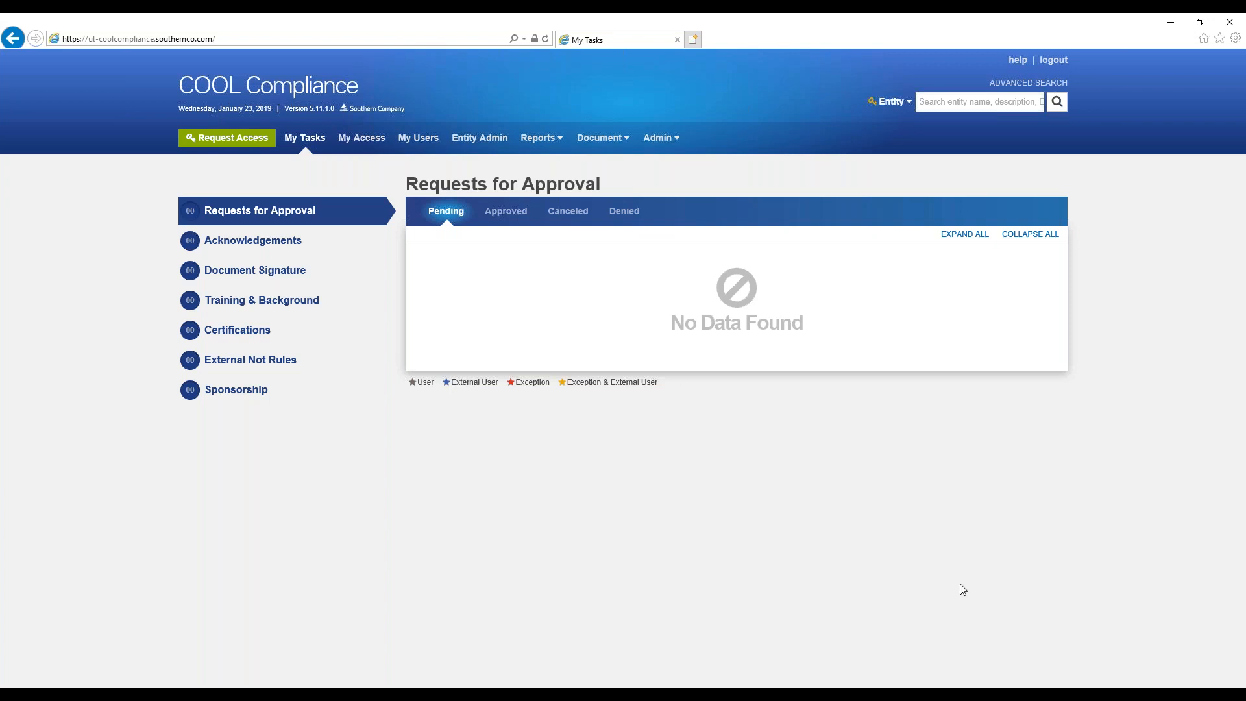
Switch to Excel and review the Log_In sheet's Verify Exists step and the Cool Compliance Image entry on the Application_Objects sheet
click(655, 686)
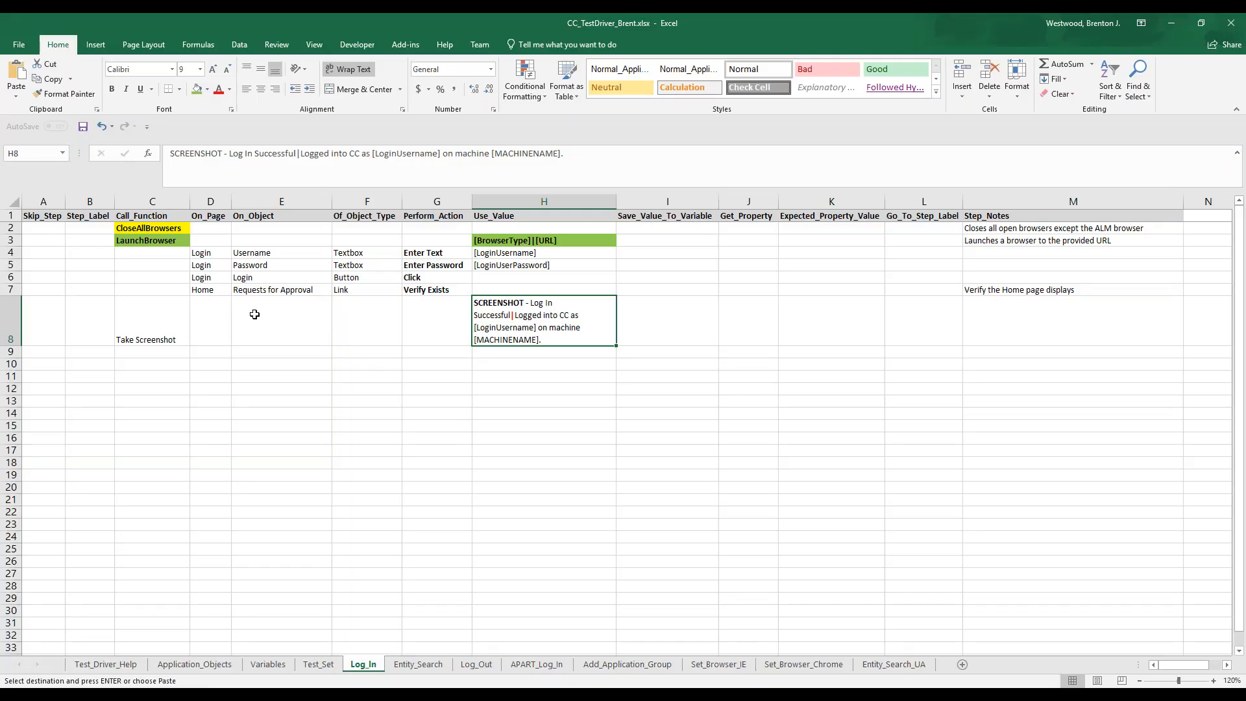
click(209, 292)
click(423, 291)
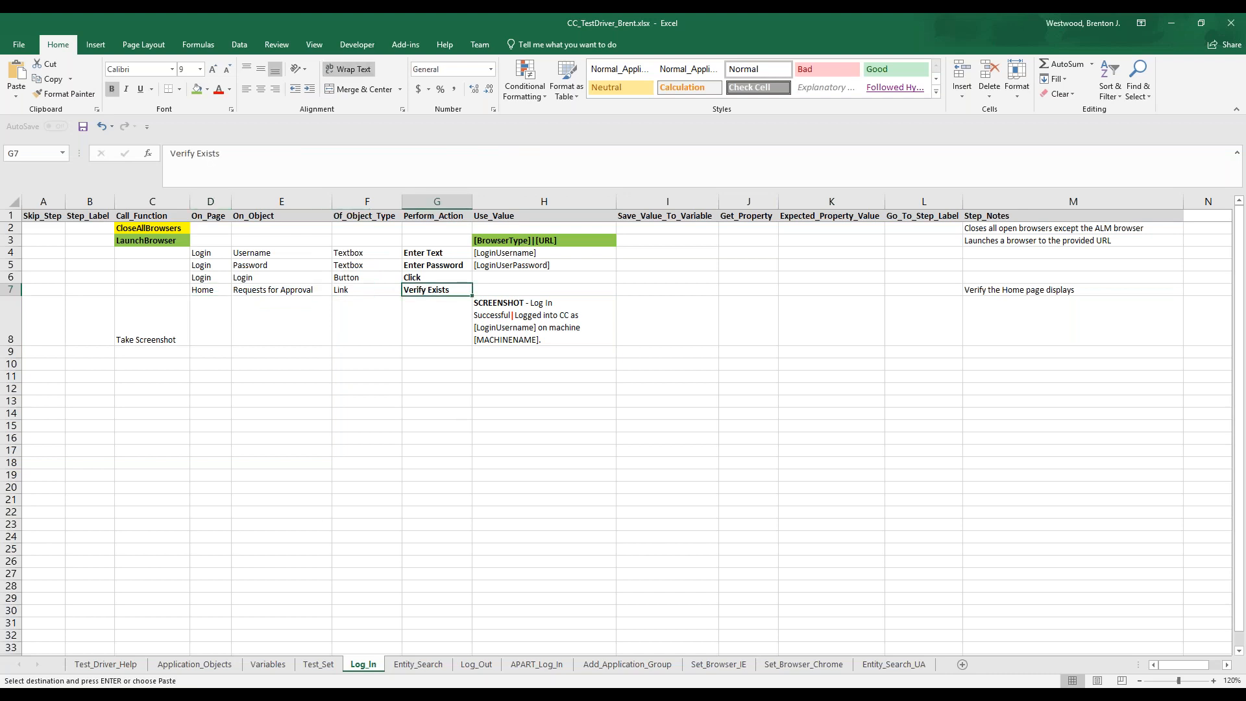
click(207, 669)
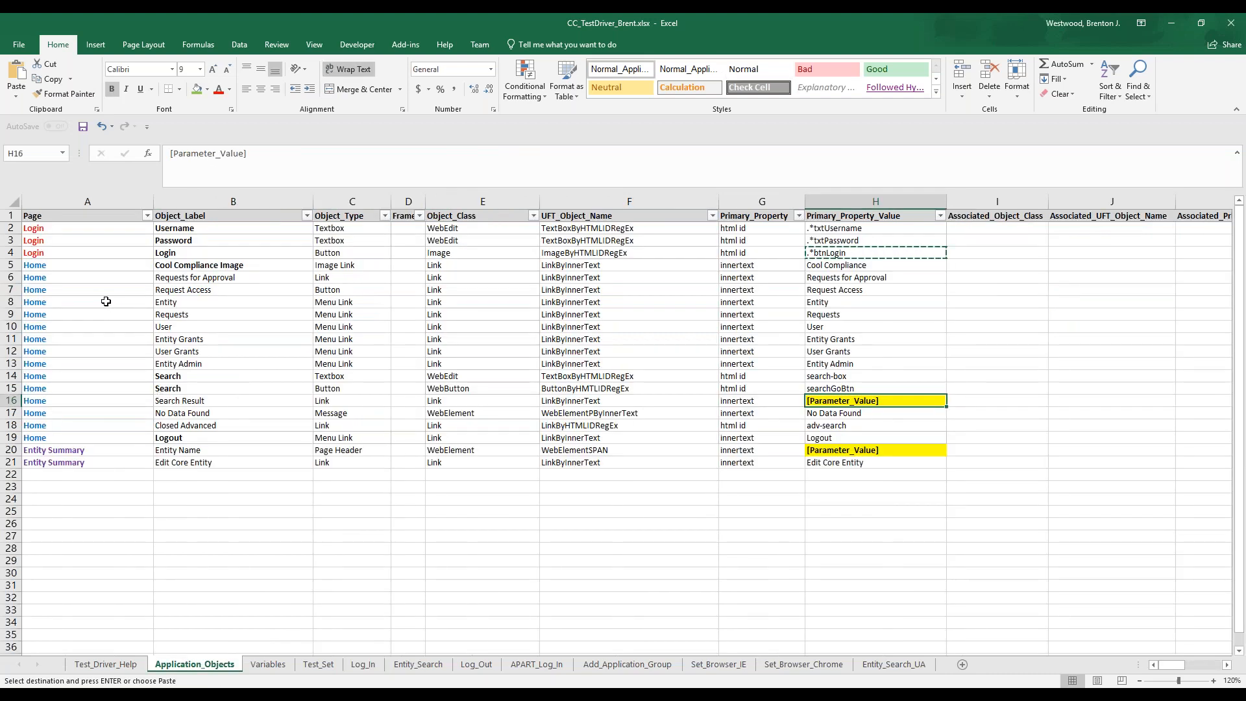
click(128, 264)
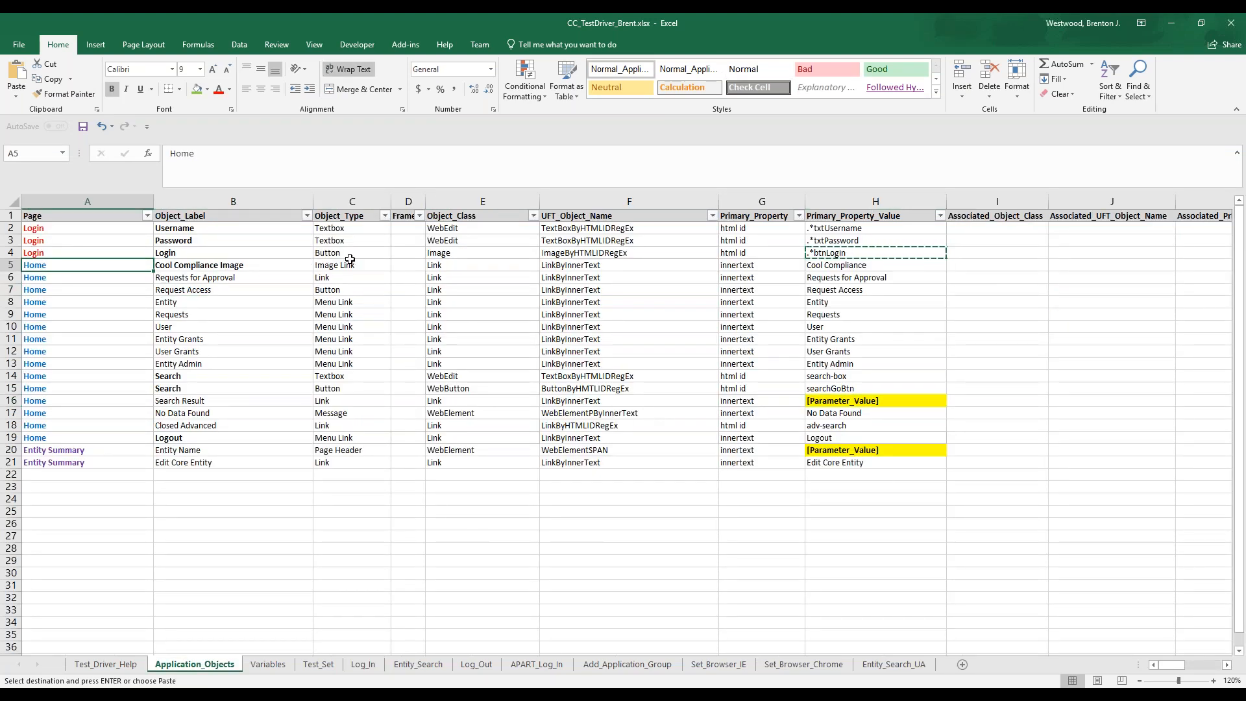
click(821, 265)
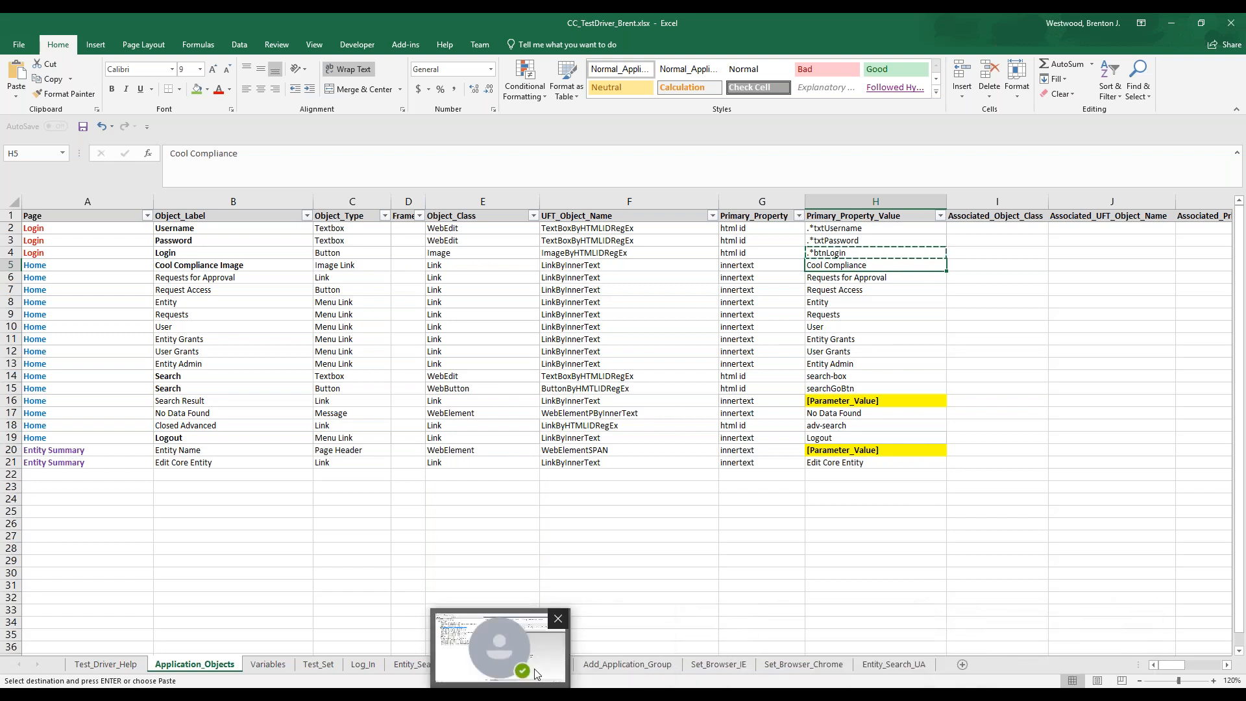
Review the invalid search steps on the Entity_Search sheet: the search text, the EntityName_No_Result variable and the screenshot description
click(418, 664)
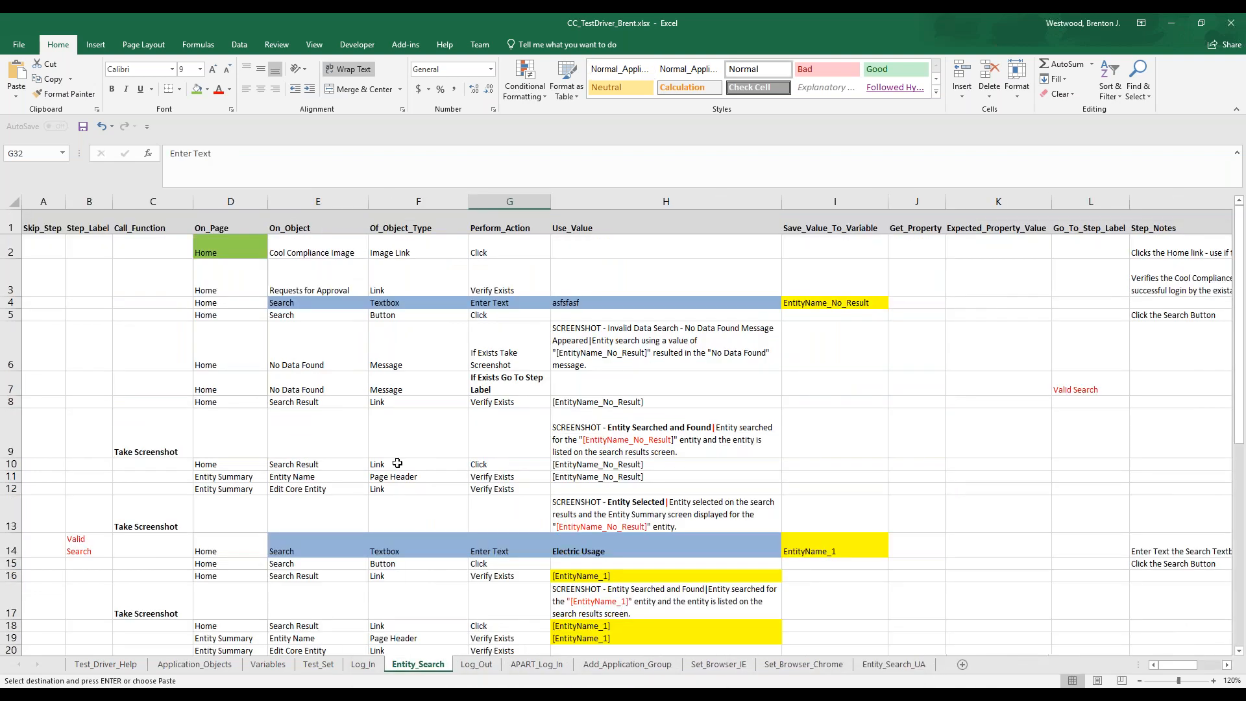
click(577, 302)
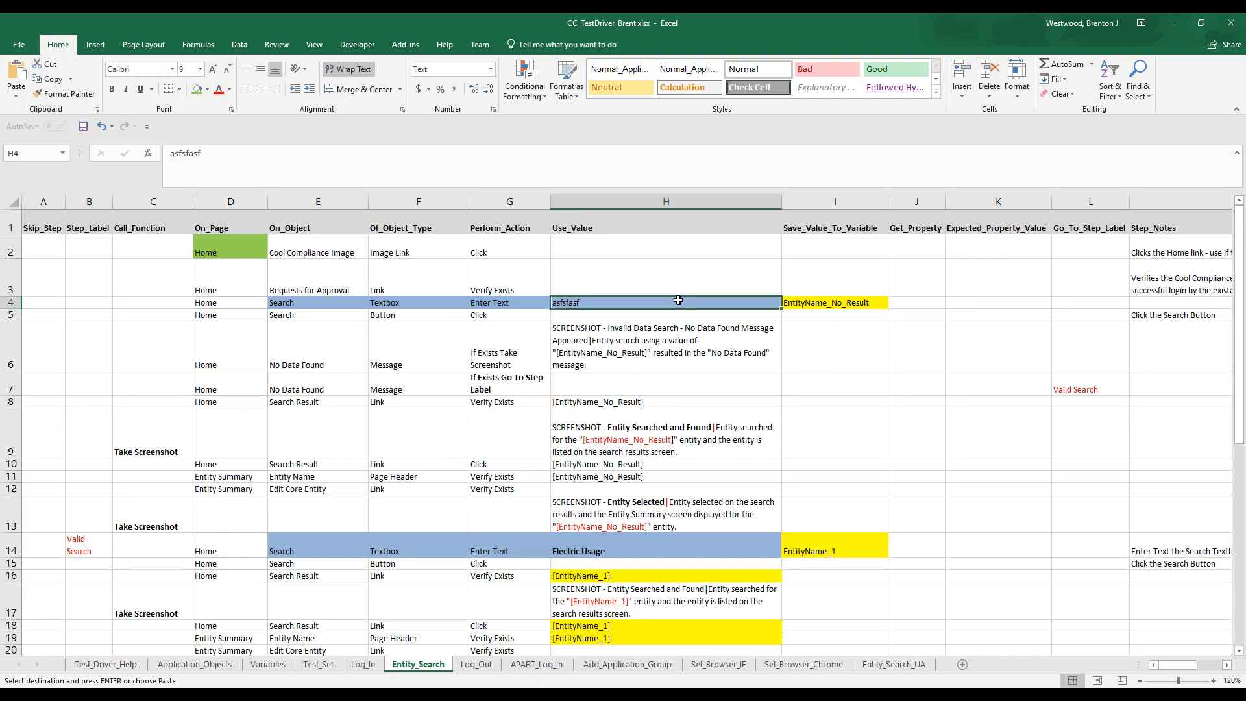
click(835, 304)
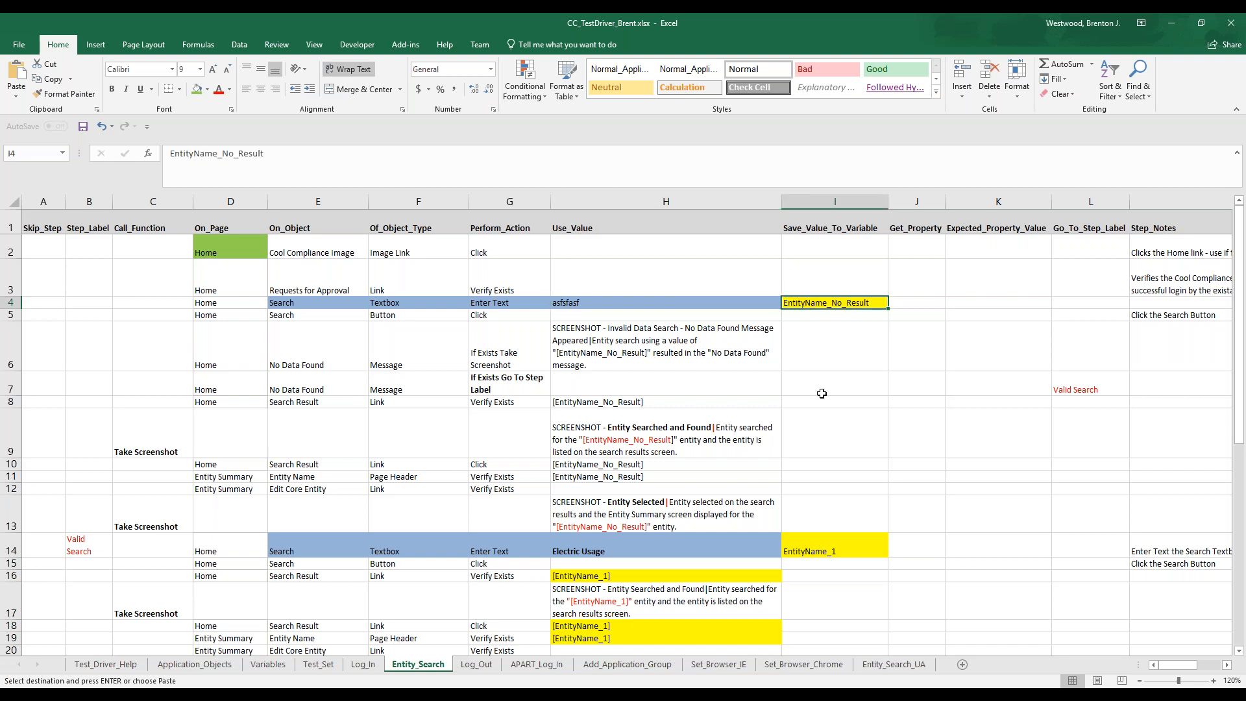
click(612, 348)
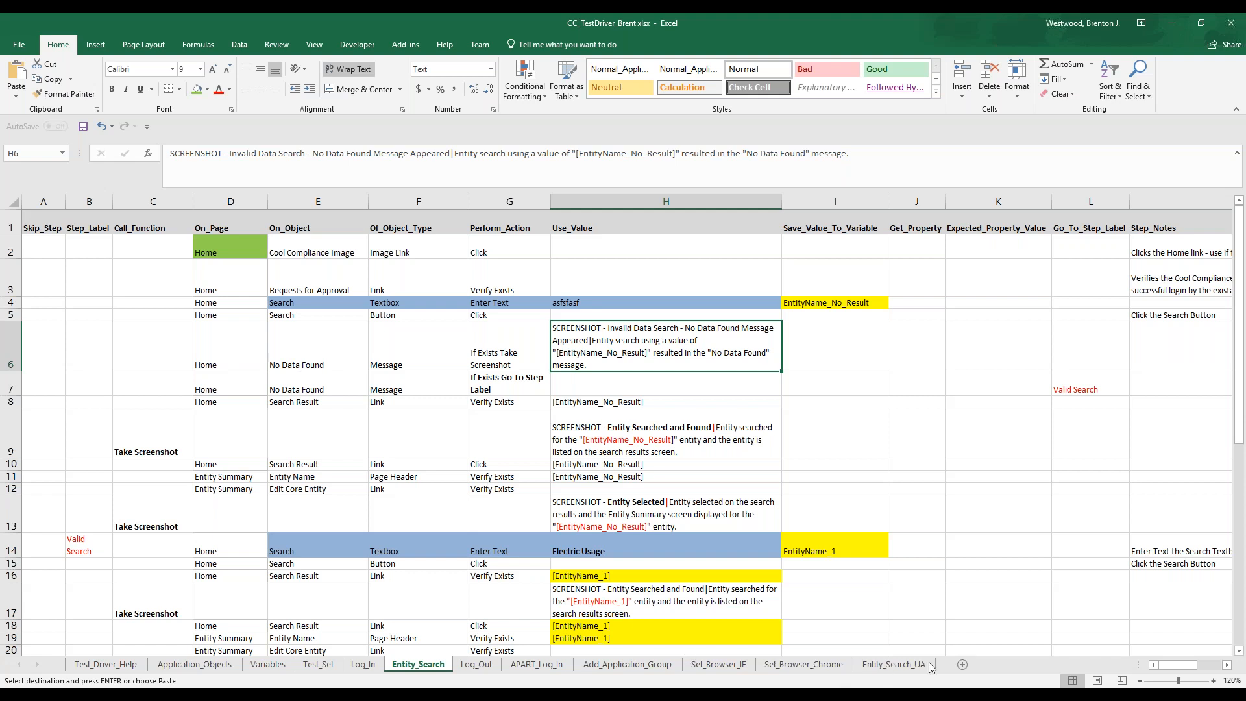
Switch to Internet Explorer and search the COOL Compliance entities for asdfsadf
click(1037, 687)
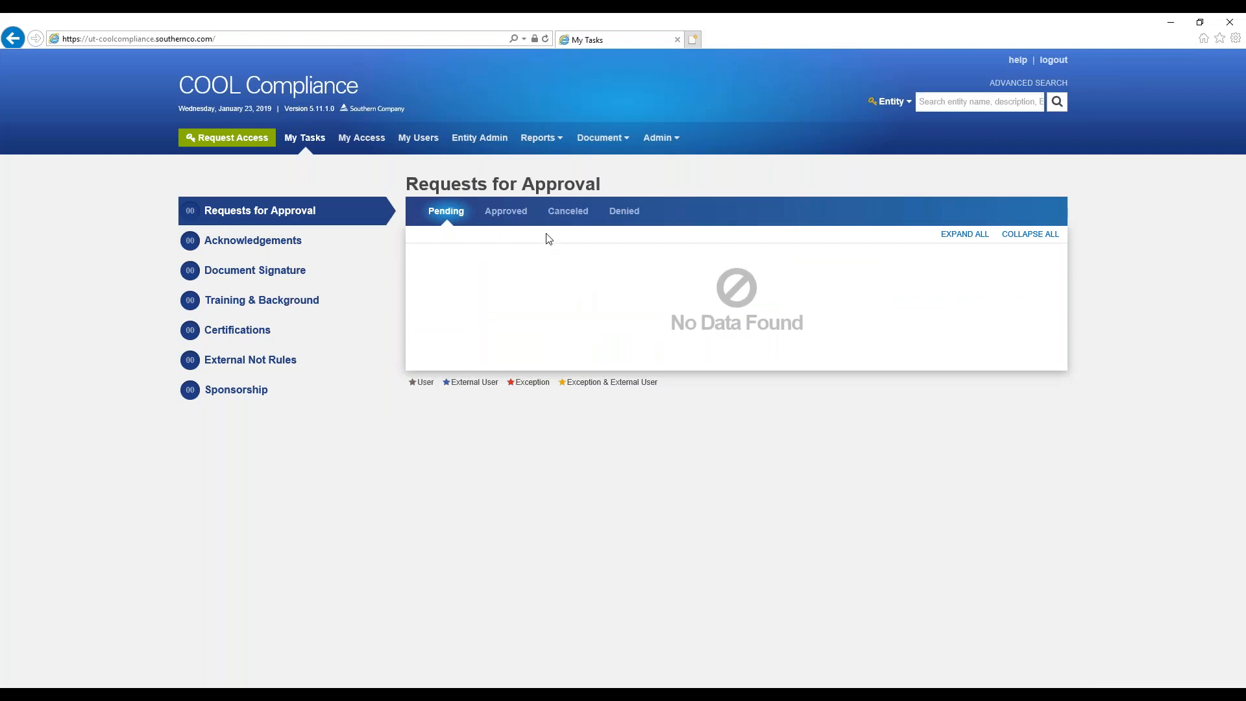
click(982, 101)
text(asdfsadf)
click(1058, 101)
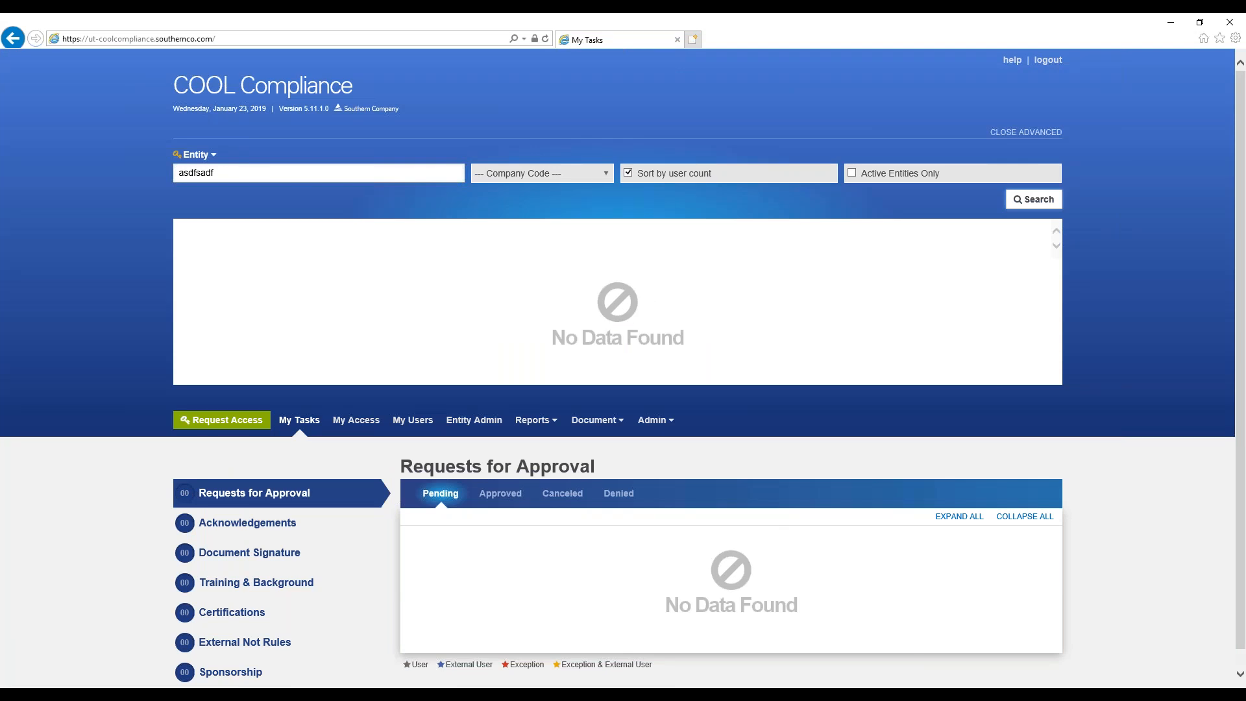
Take the valid search value Electric Usage from the Excel Entity_Search sheet and search for that entity in COOL Compliance
key(alt+Tab)
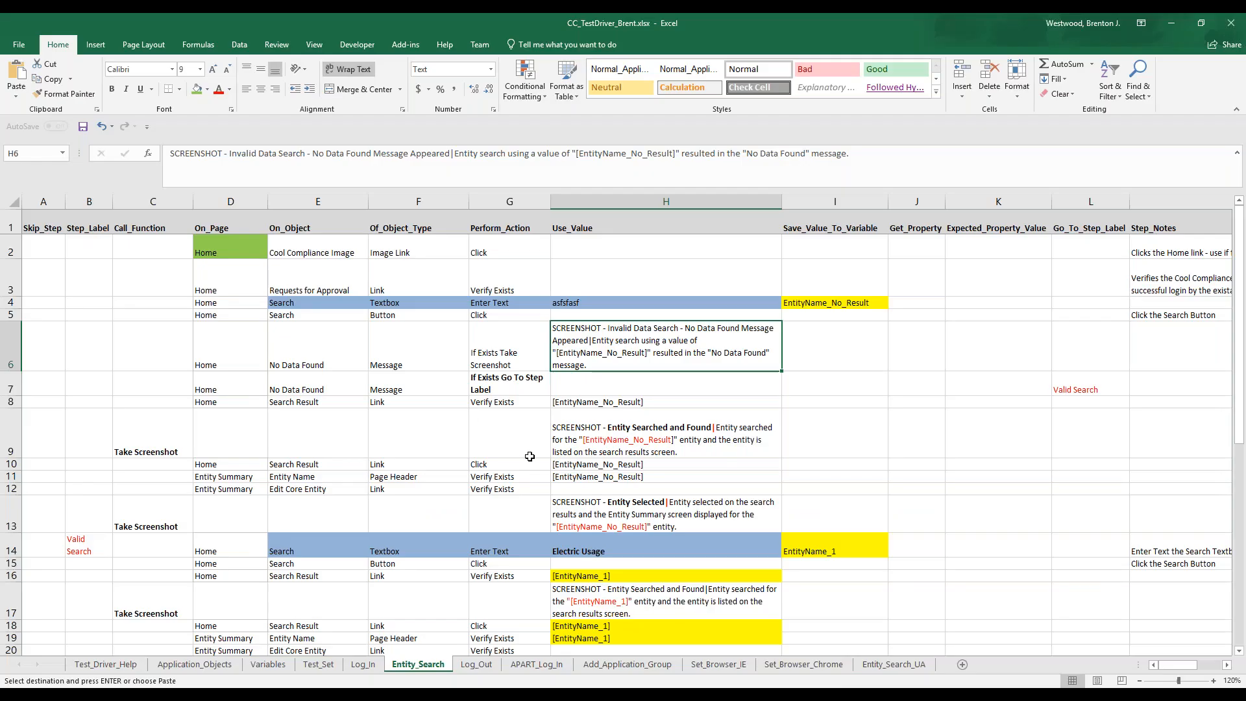
scroll(526, 457, down, 1)
click(623, 470)
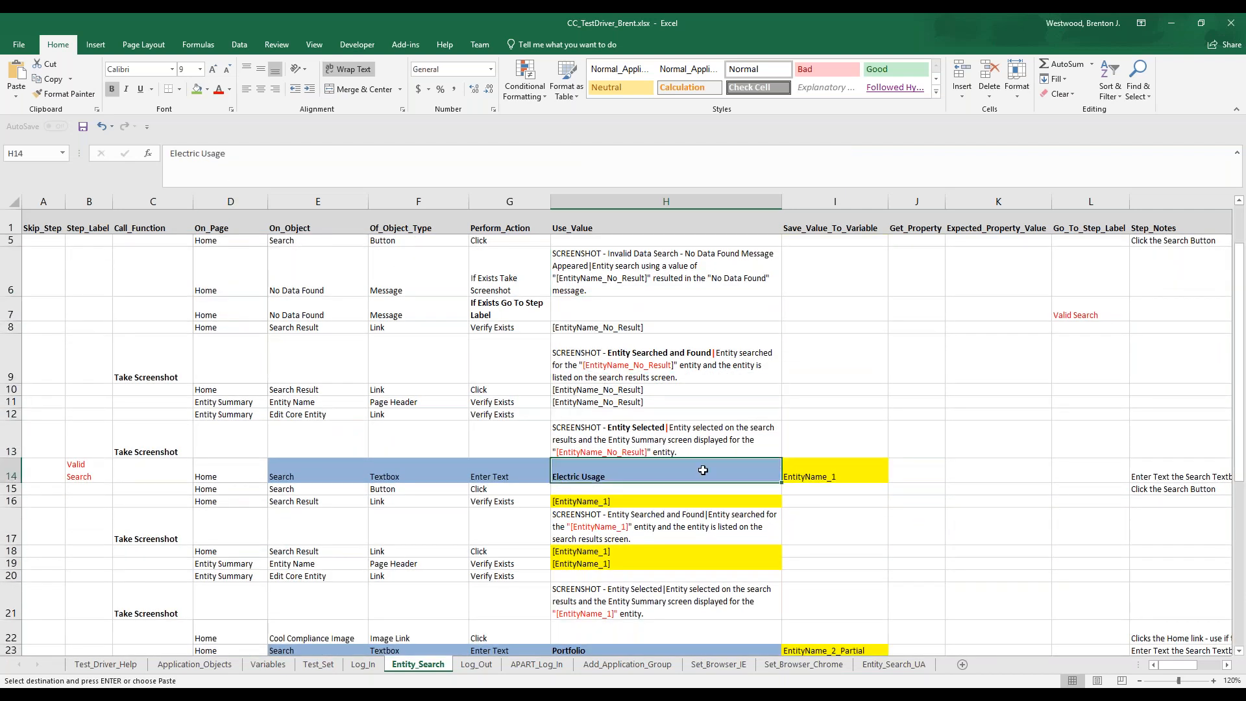
key(alt+Tab)
double_click(211, 173)
text(Electric Usage)
click(1025, 206)
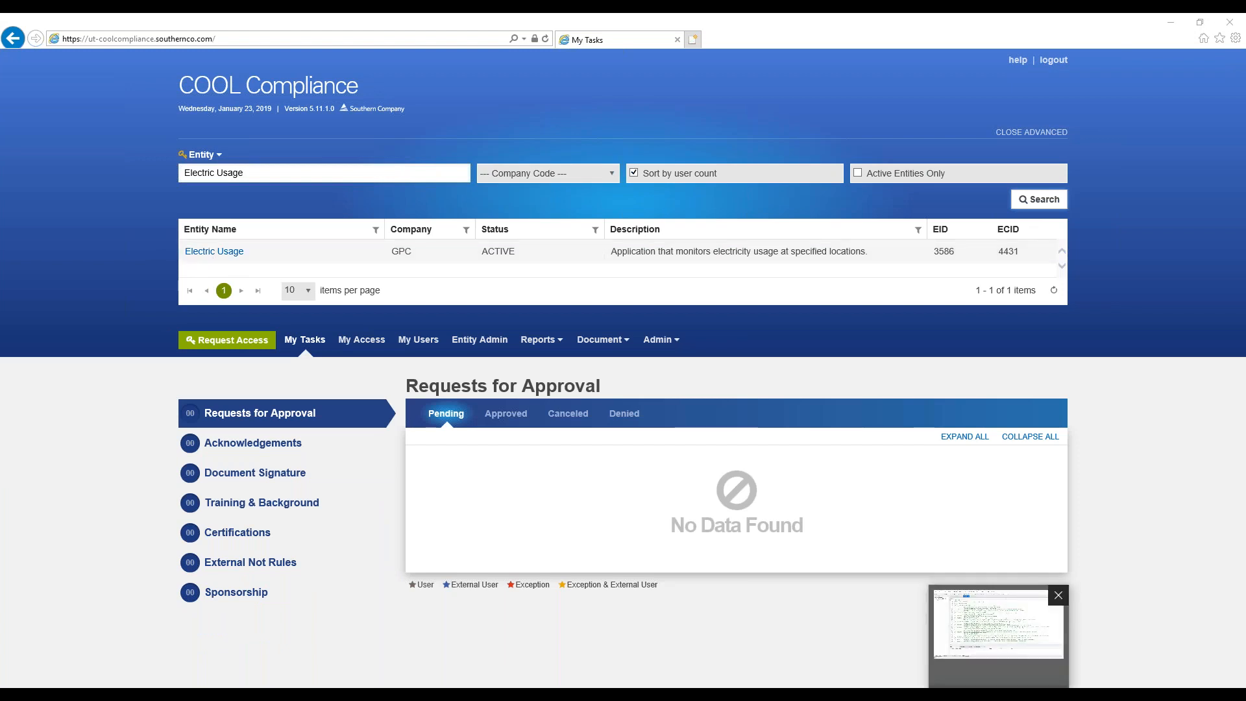
Switch to UFT and capture the Electric Usage link in the COOL Compliance search results with the Object Spy
click(998, 624)
click(614, 174)
click(537, 188)
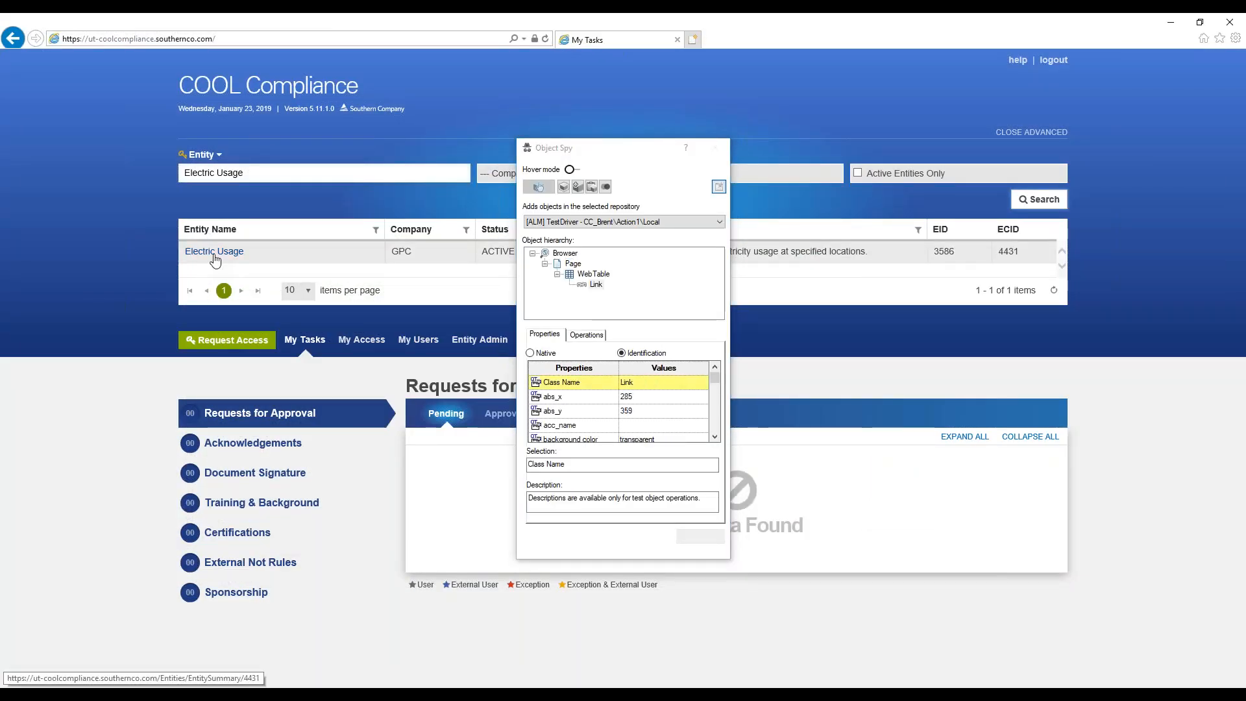
click(214, 259)
Find the link's innertext property in the Object Spy and select its value, Electric Usage
click(715, 437)
click(715, 436)
click(715, 437)
click(715, 437)
click(715, 437)
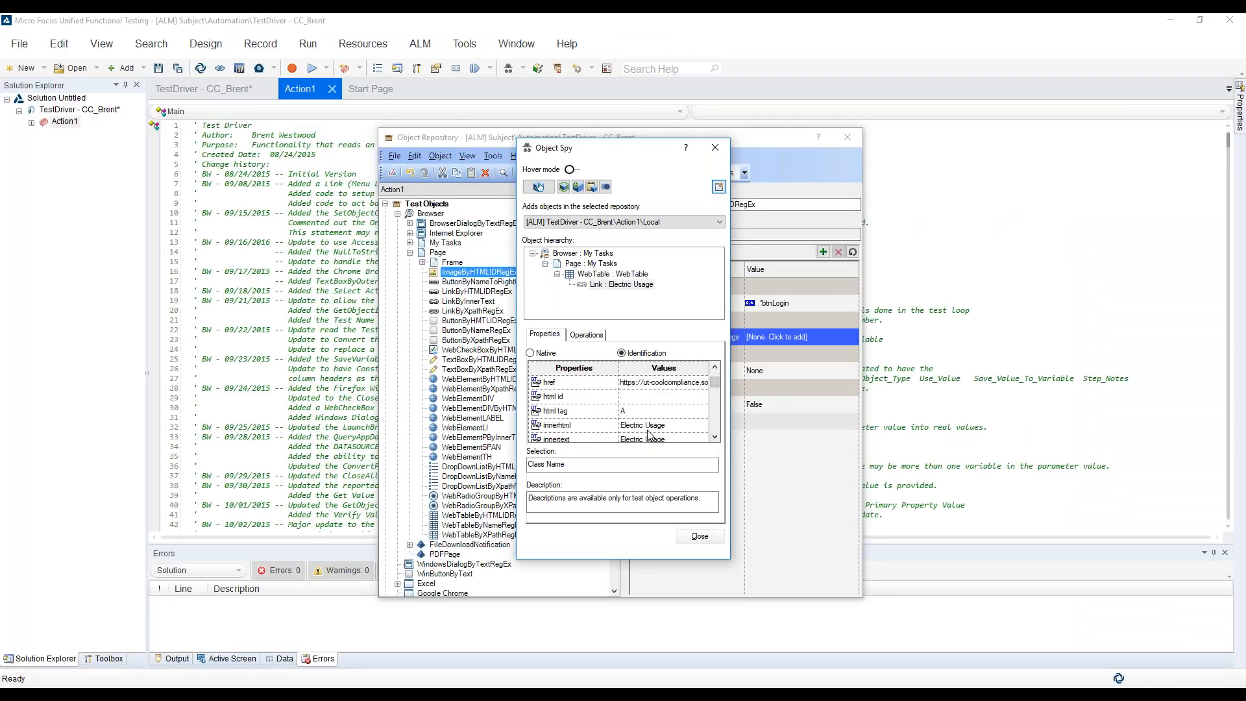
click(676, 440)
double_click(715, 438)
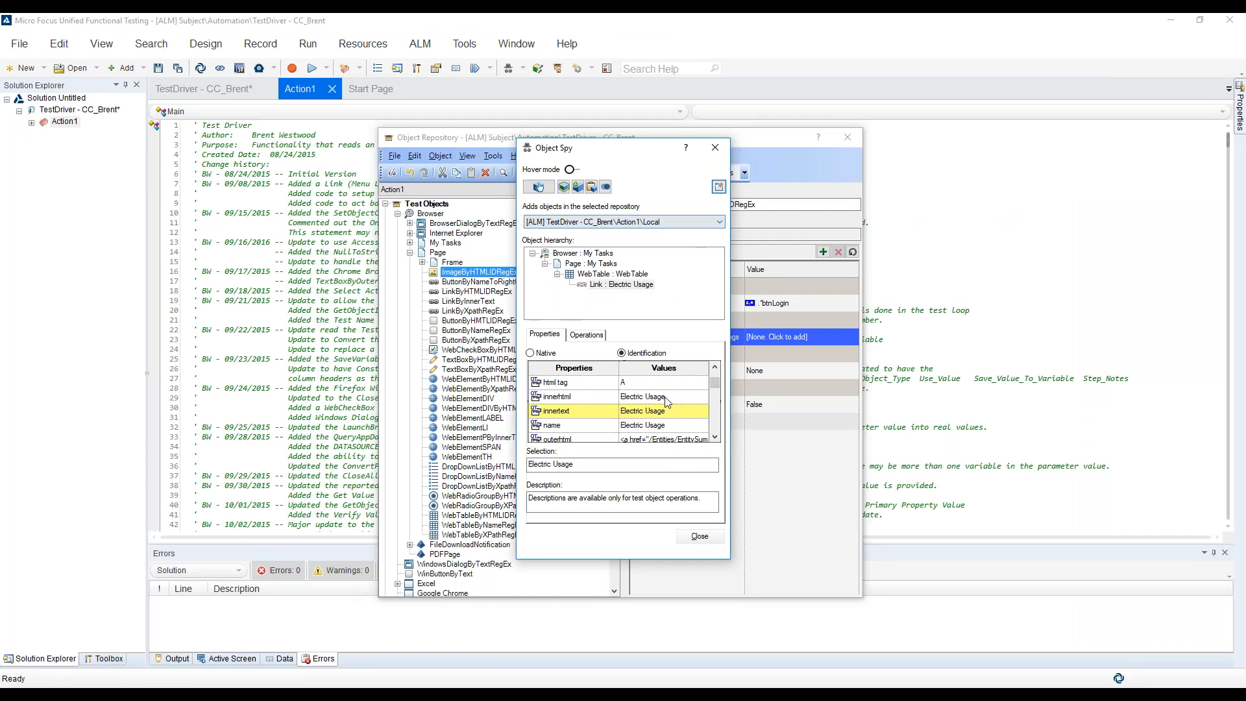
drag(617, 467, 527, 478)
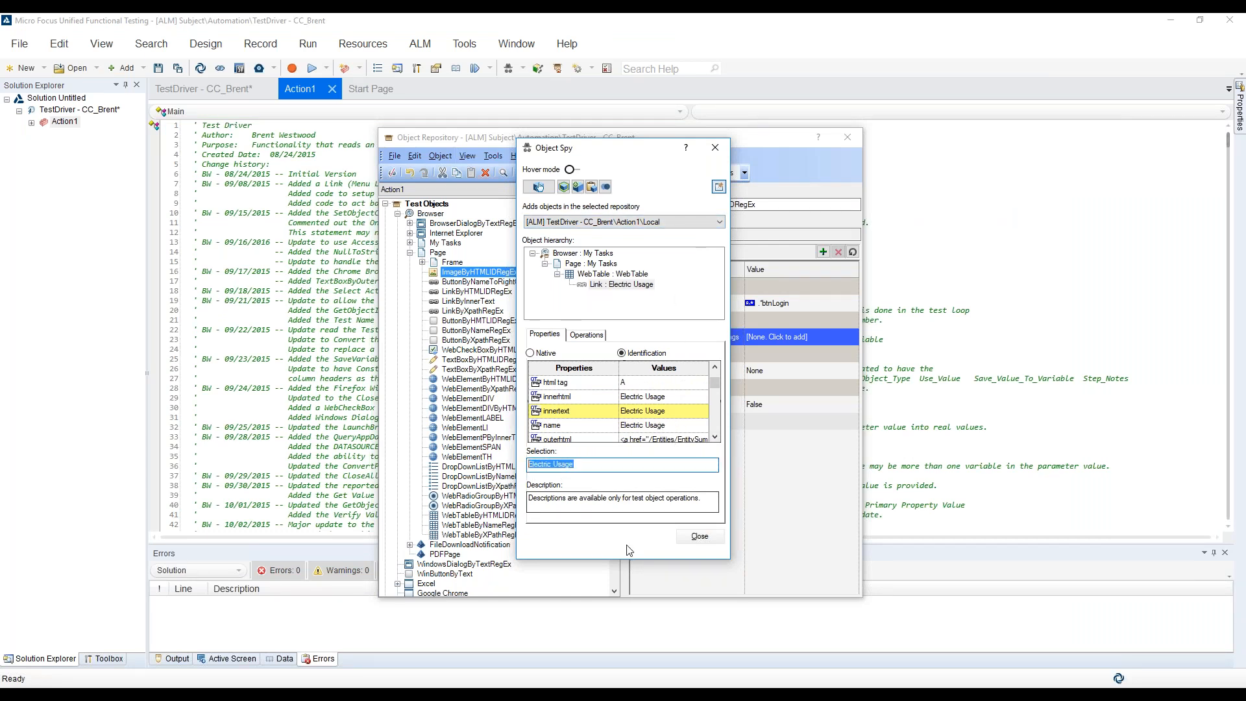
Close the Object Spy, set the LinkByInnerText object's innertext to Electric Usage, and highlight the object in COOL Compliance
click(700, 537)
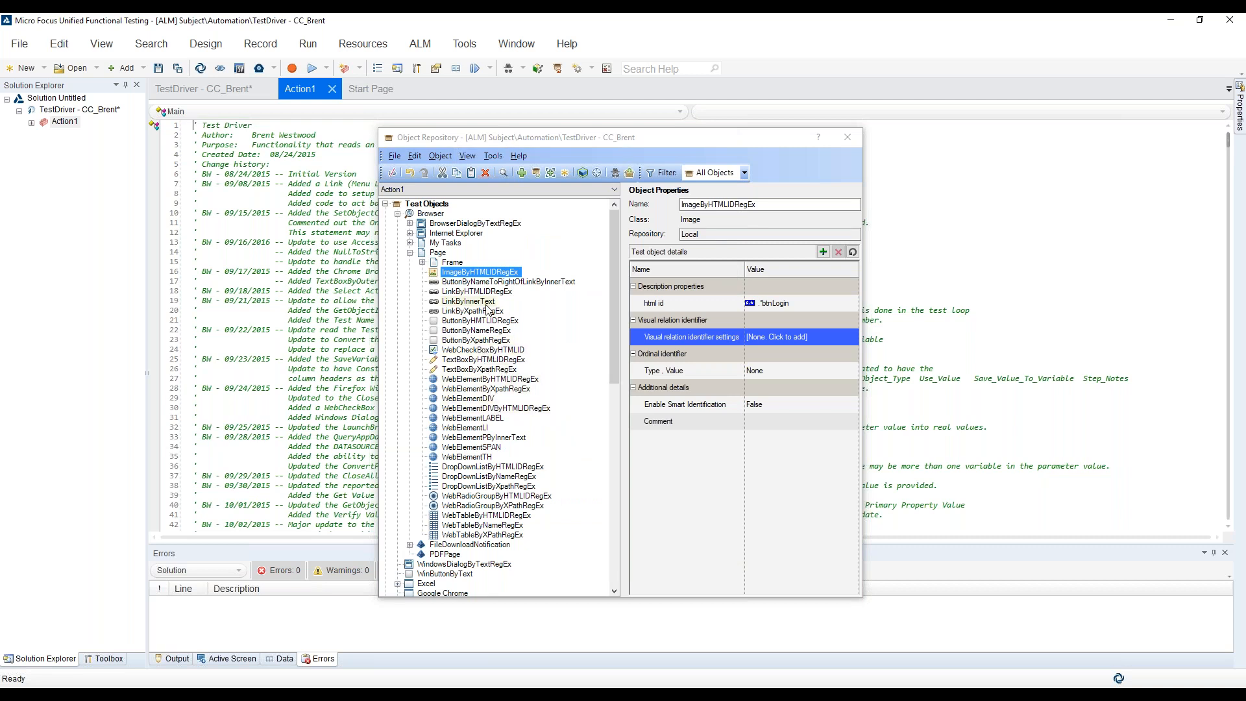
click(480, 302)
click(792, 302)
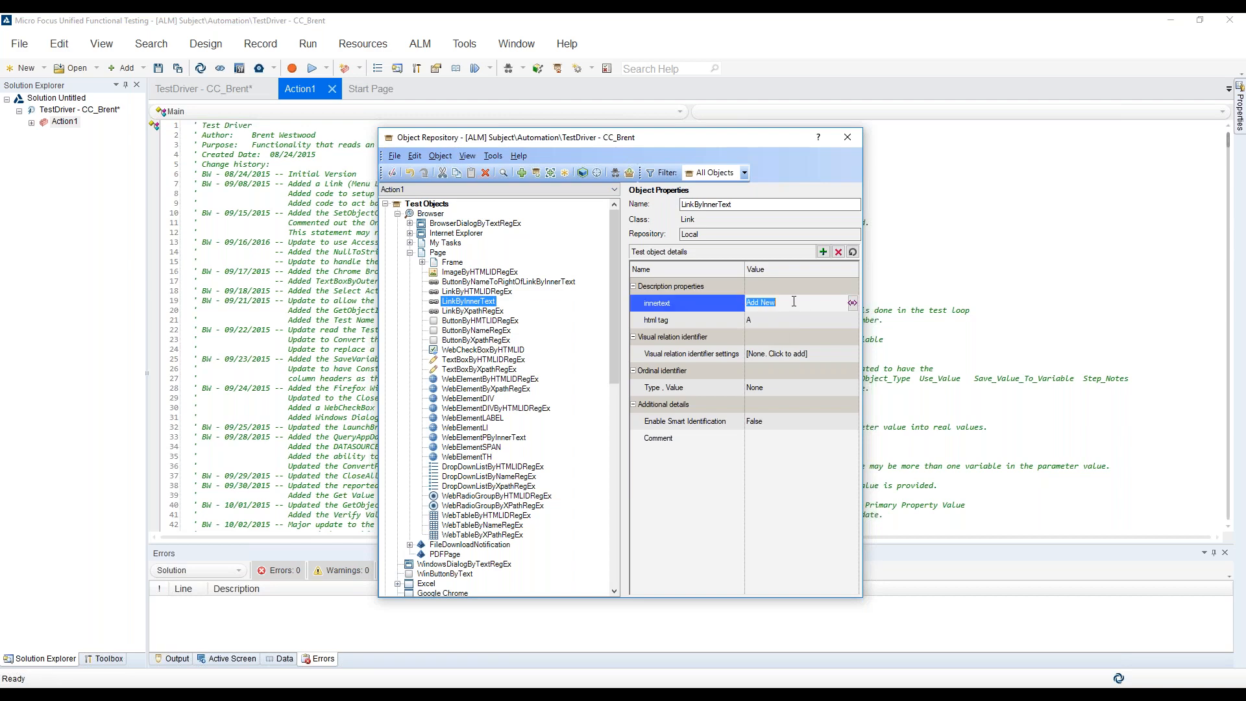
click(583, 173)
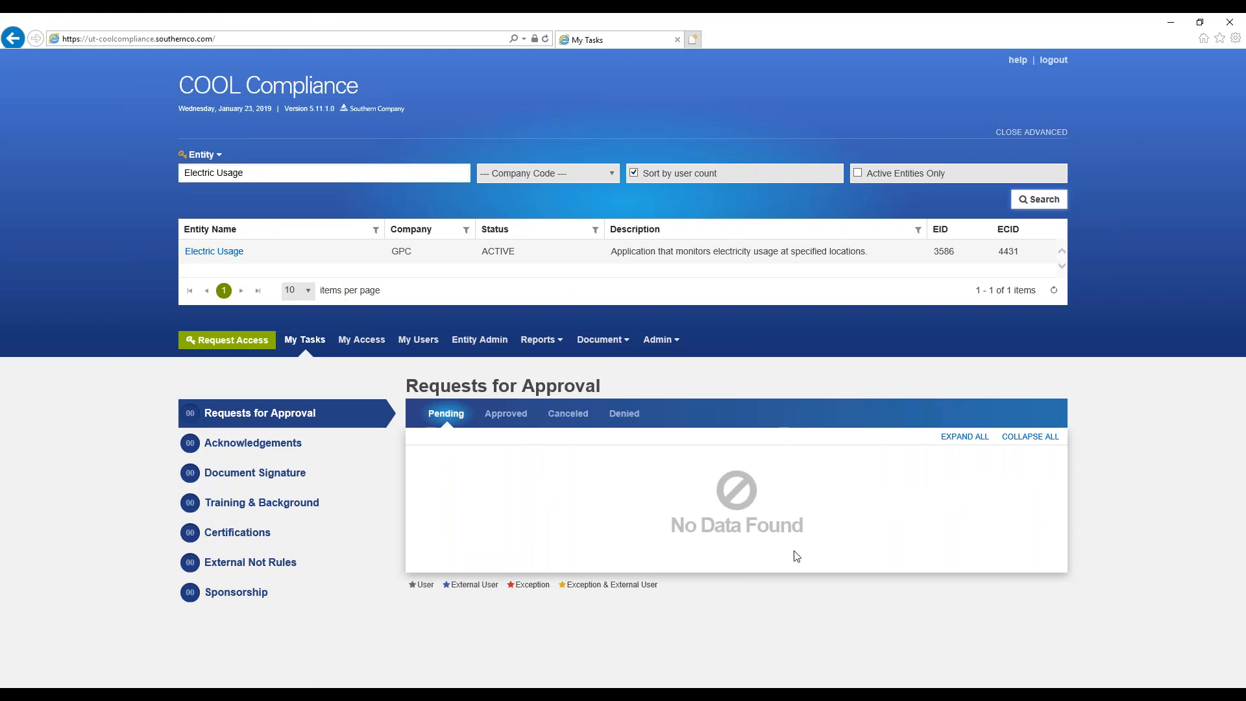
Switch to the CC_TestDriver_Brent workbook and examine the Home Search Result link's object class, UFT object name and property value on the Application_Objects sheet
mouse_move(774, 687)
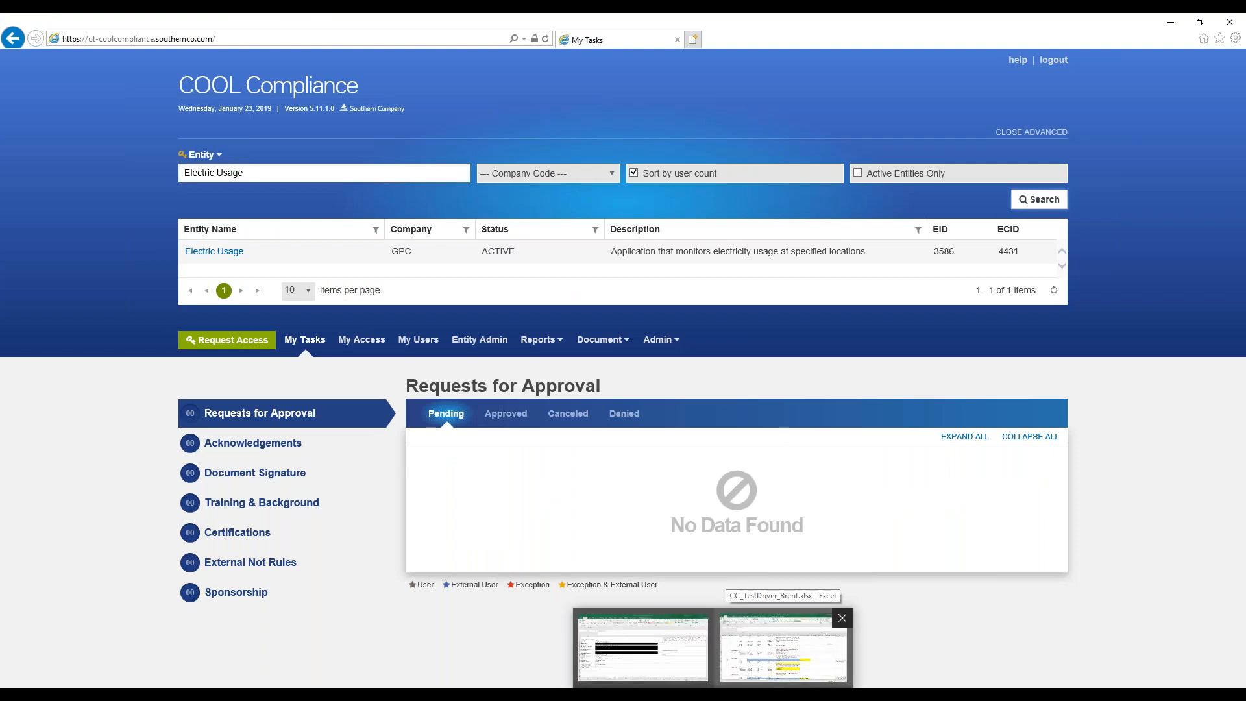
click(783, 648)
click(231, 665)
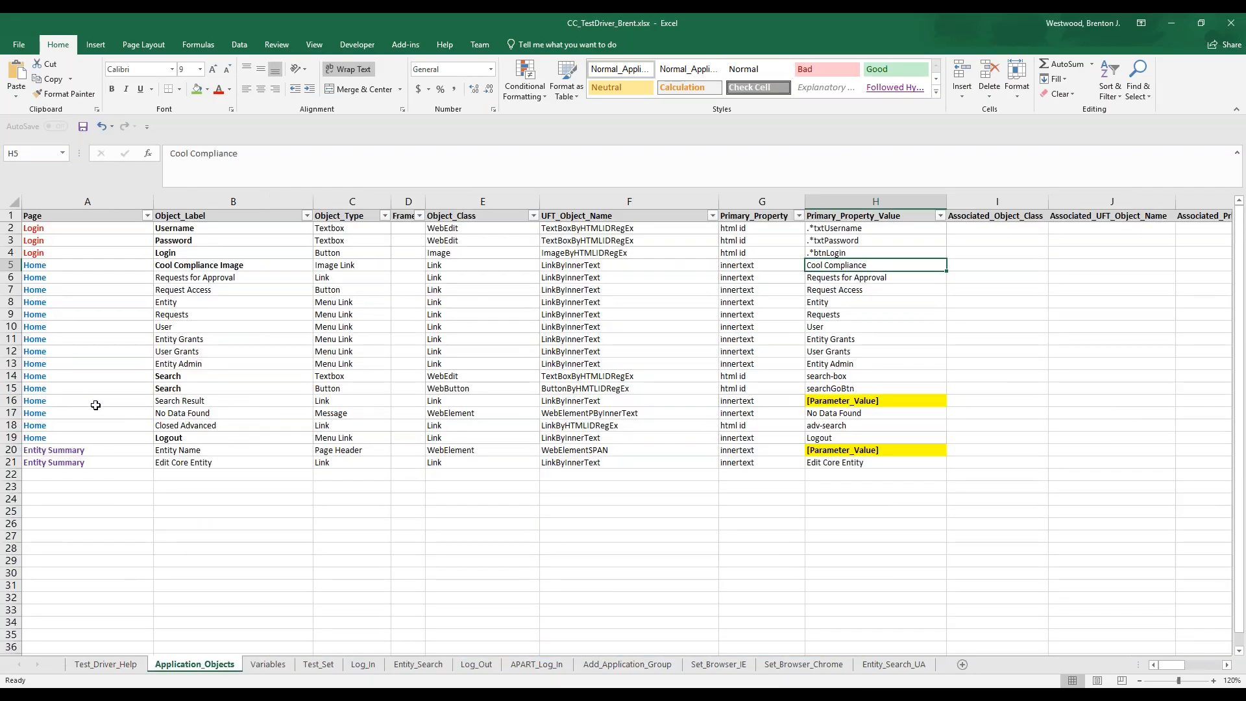
click(98, 404)
shift+click(350, 400)
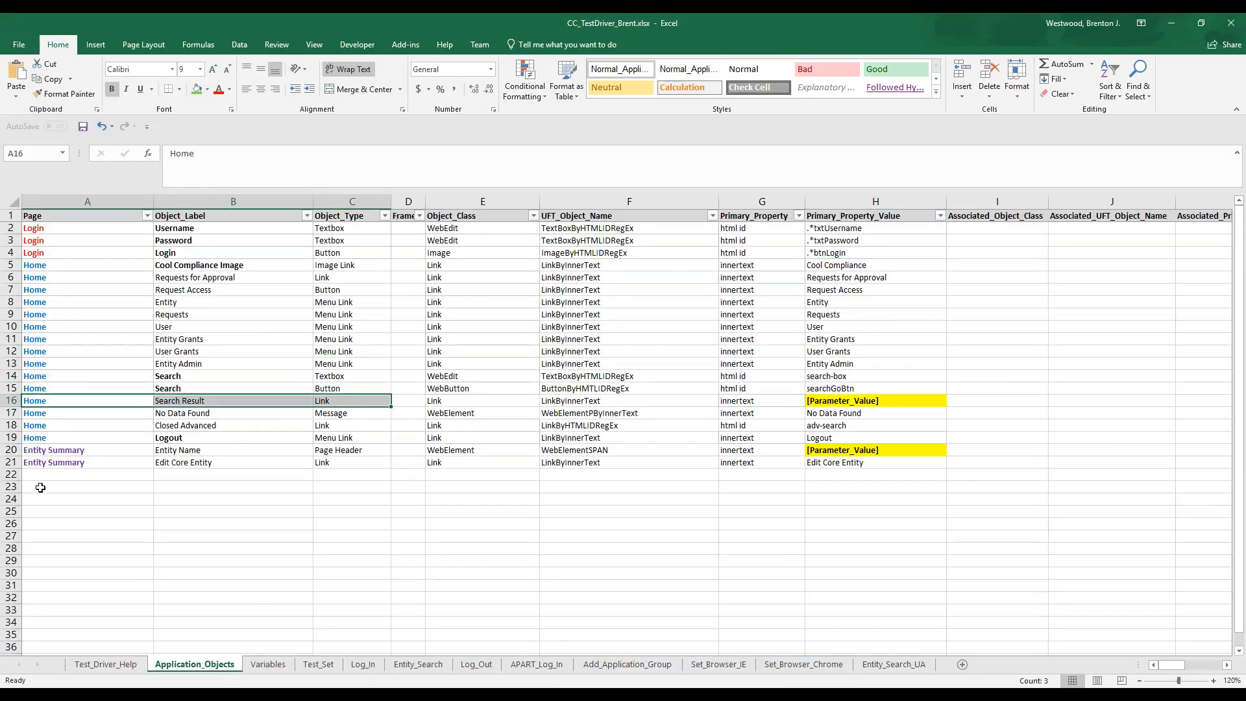
click(506, 400)
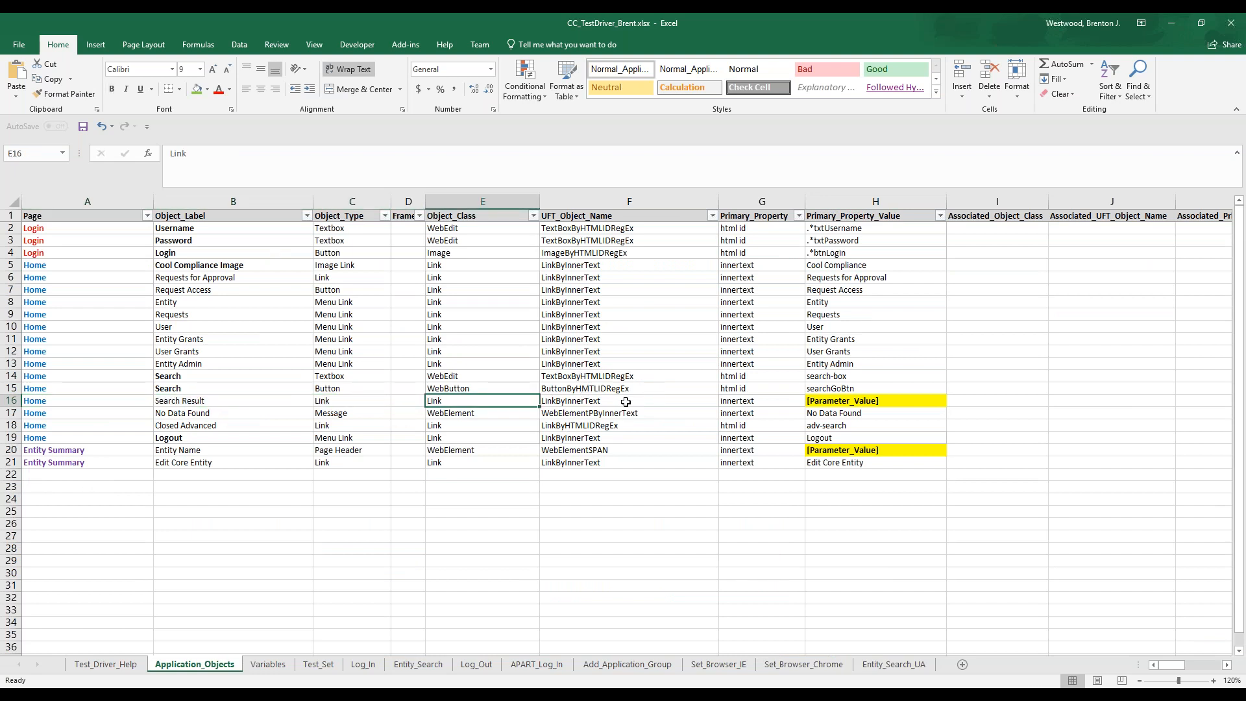
shift+click(736, 402)
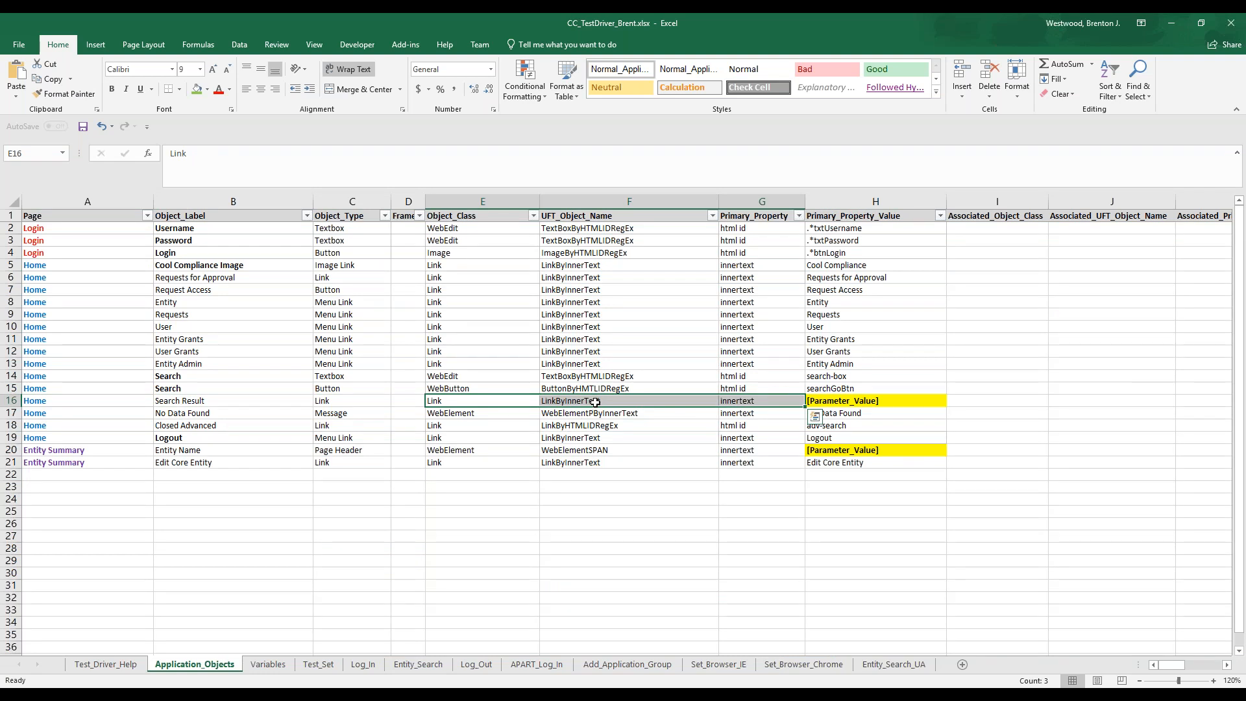
click(747, 400)
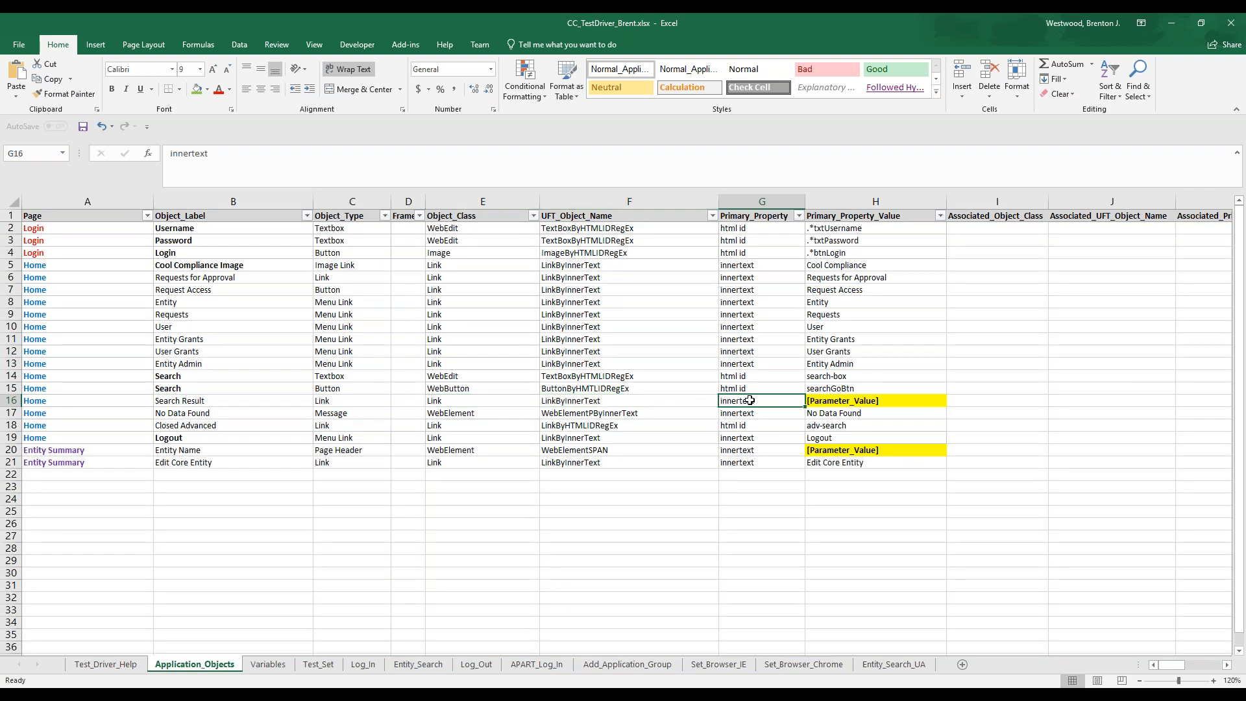
click(821, 400)
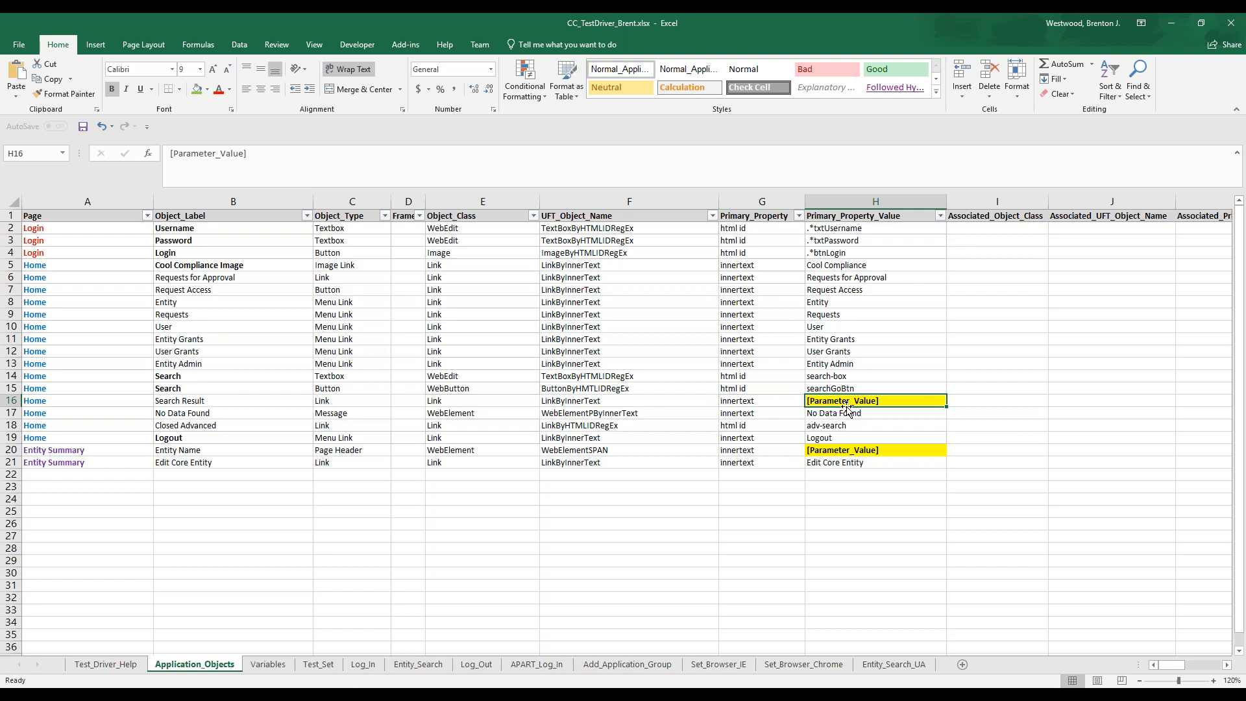
Examine the Entity_Search steps that verify and click the Search Result link using the [EntityName_1] variable
click(415, 664)
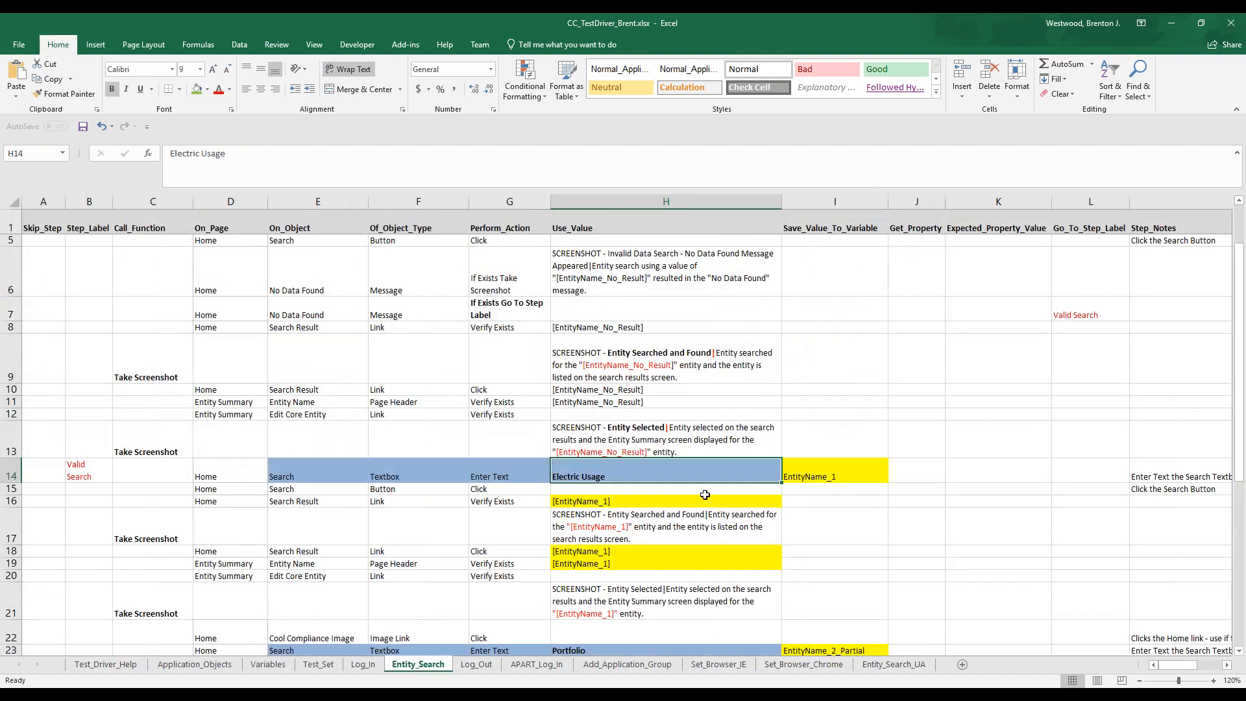
click(220, 502)
shift+click(592, 501)
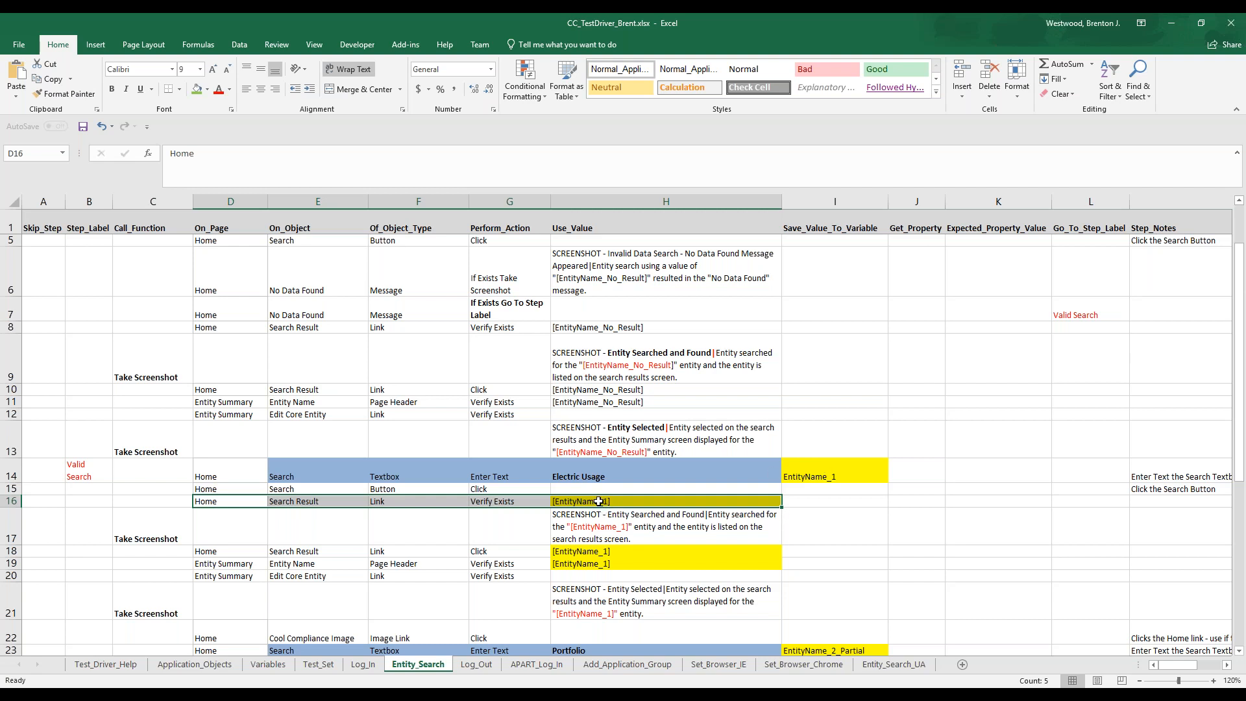
click(602, 501)
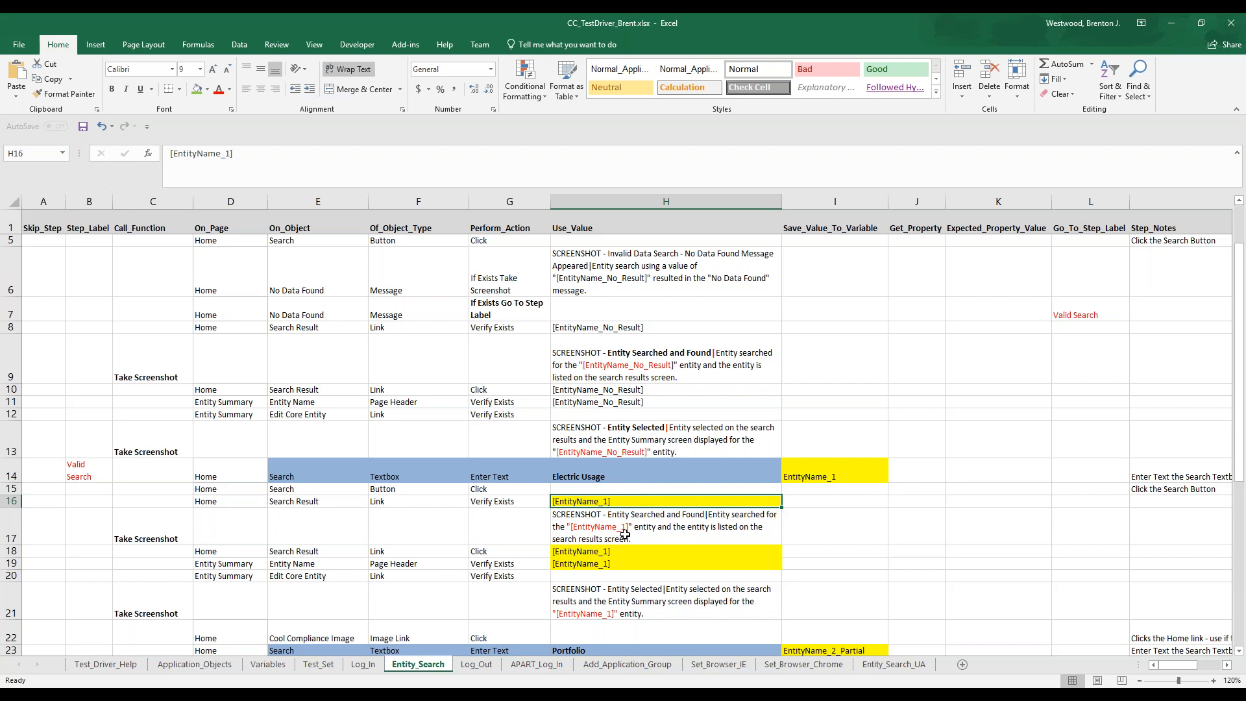
click(506, 556)
scroll(506, 555, down, 1)
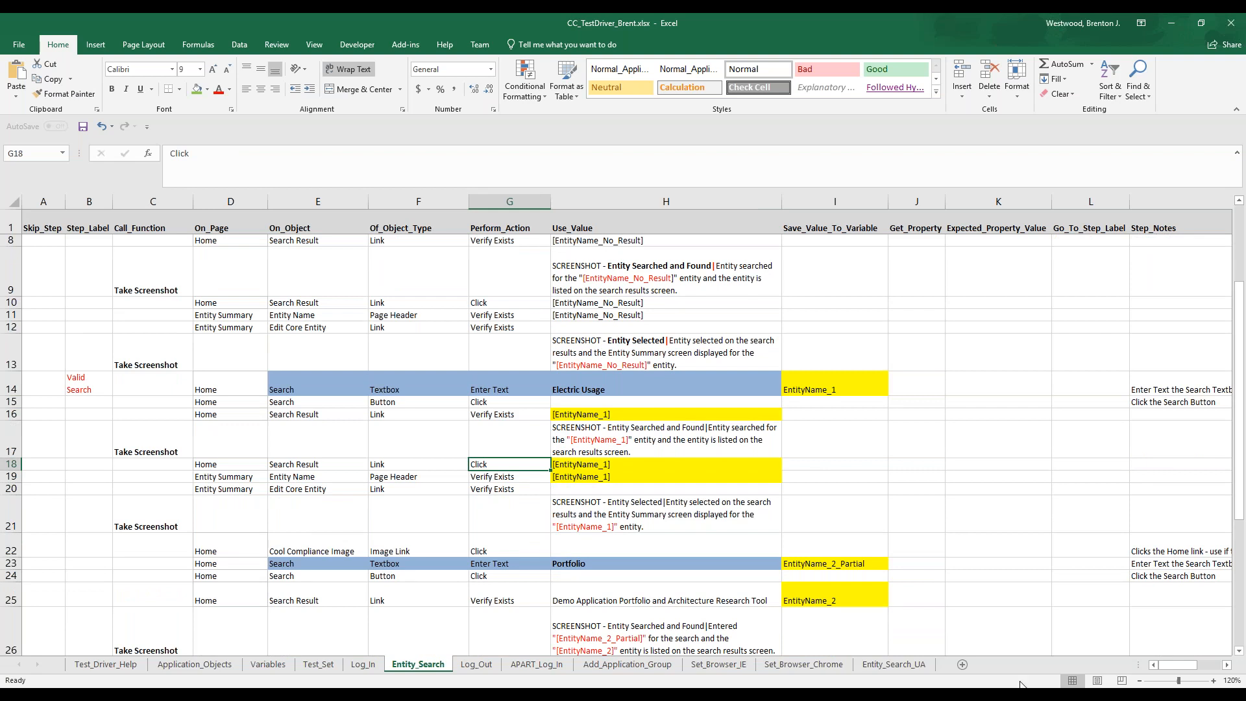
Switch to Internet Explorer and open the Electric Usage entity from the COOL Compliance search results
click(1003, 695)
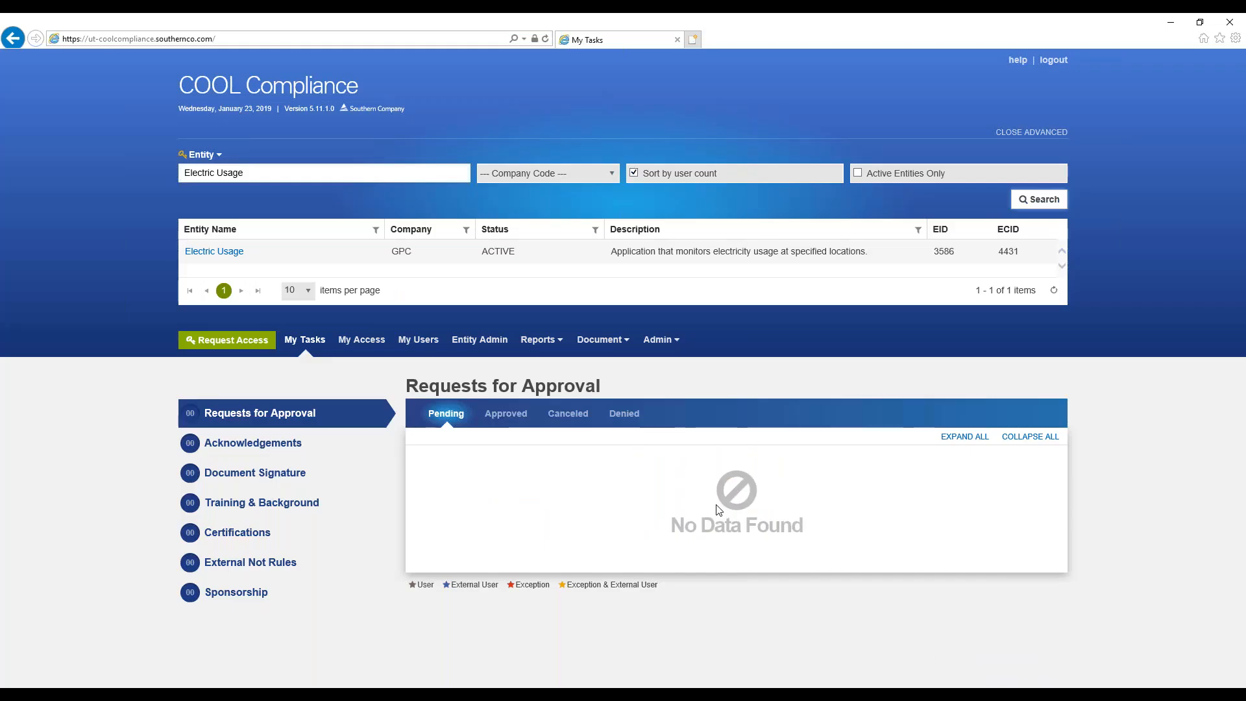
click(238, 253)
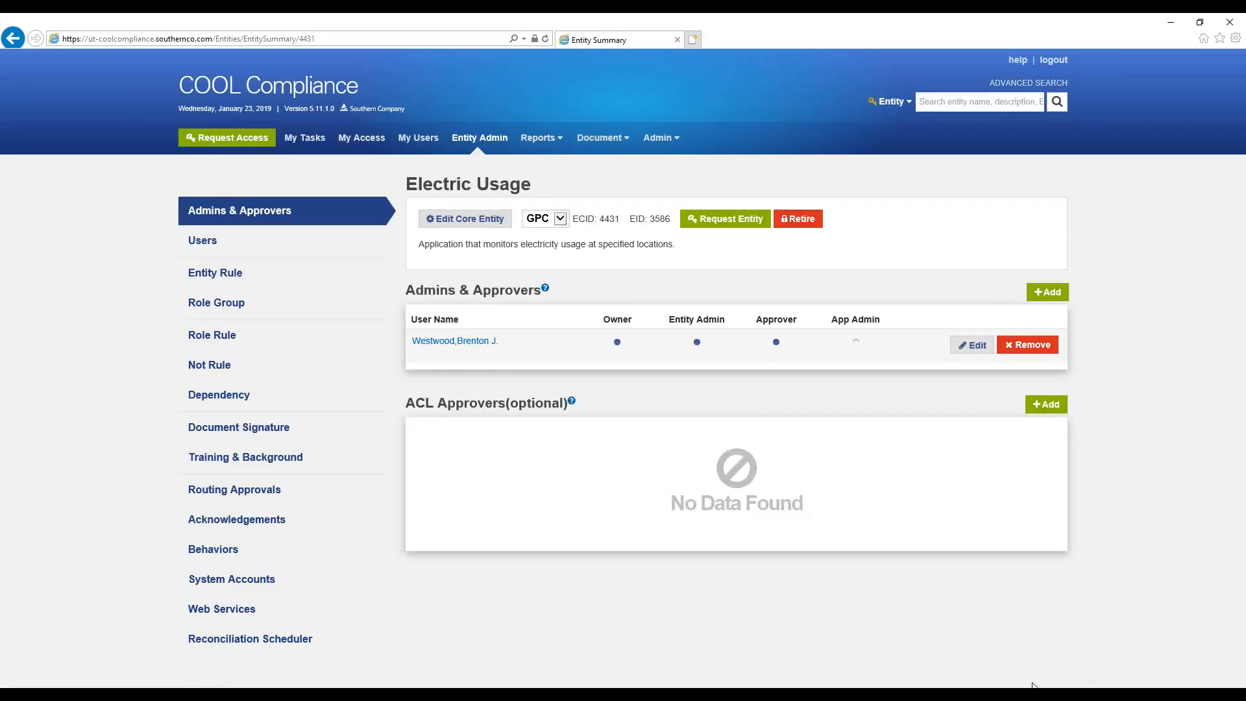
Return to Excel and review the remaining Entity_Search steps, through the Portfolio and MPC Generation Load searches
key(alt+Tab)
scroll(551, 506, down, 3)
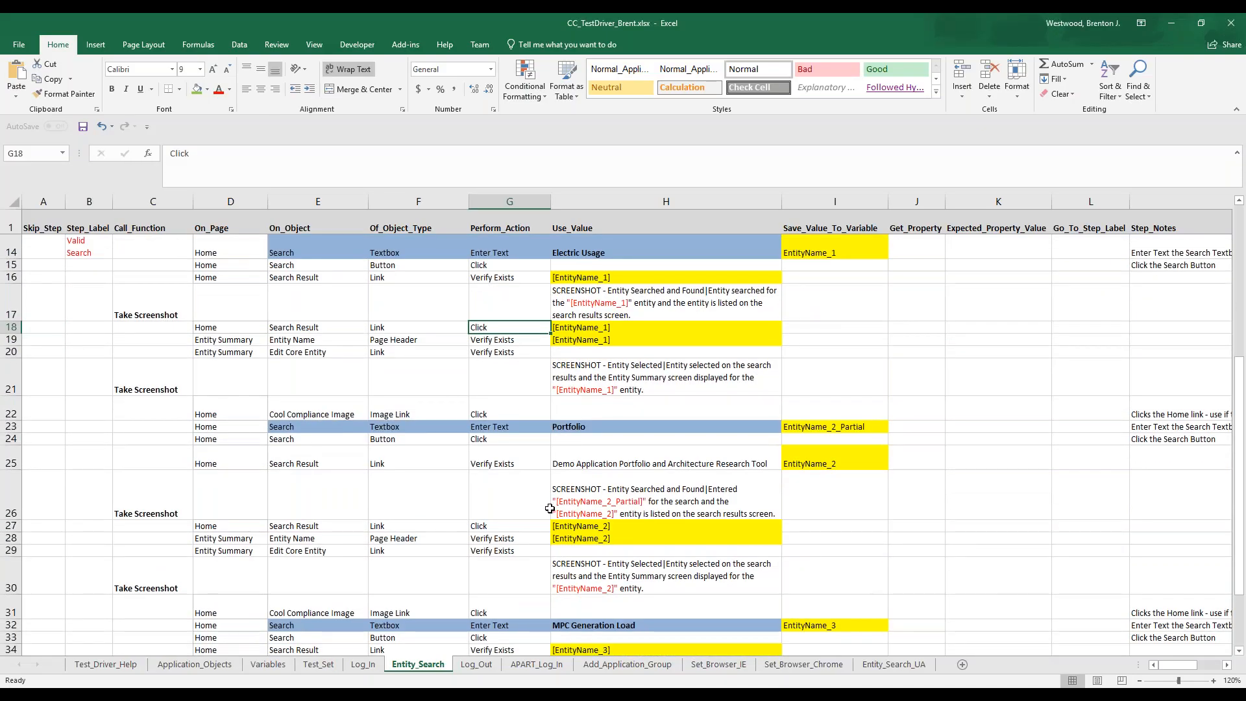
scroll(550, 509, down, 1)
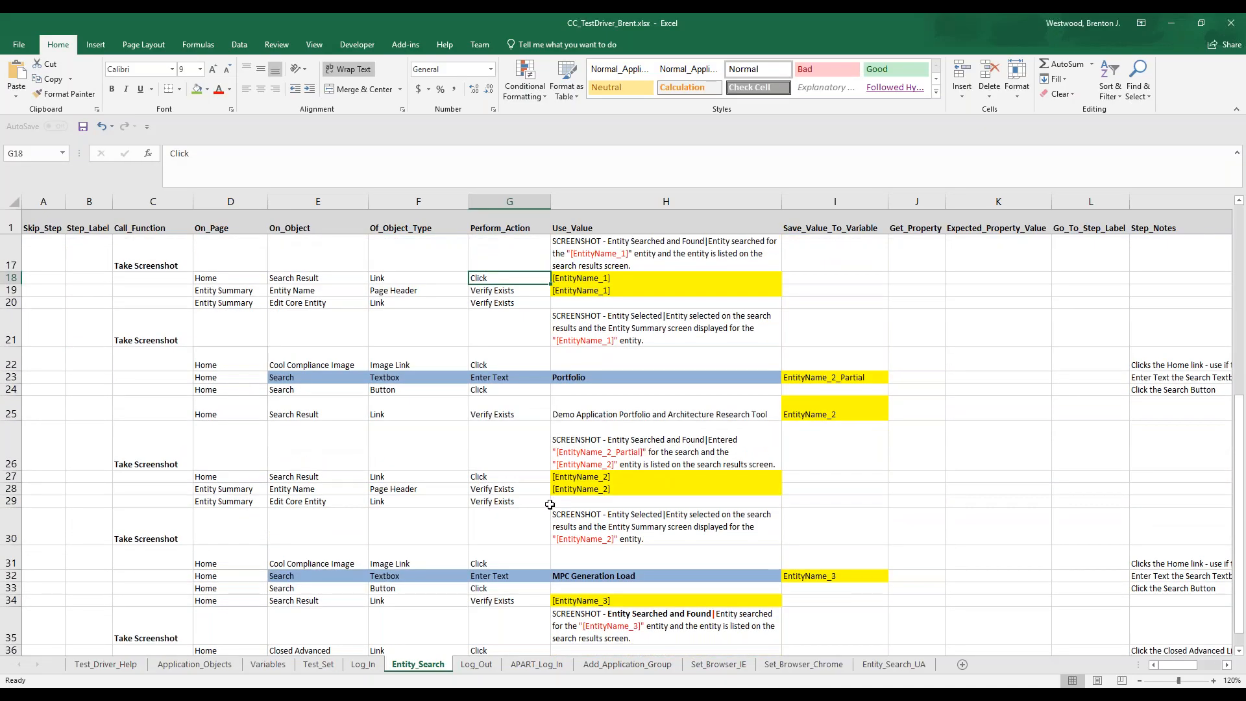
scroll(550, 505, down, 1)
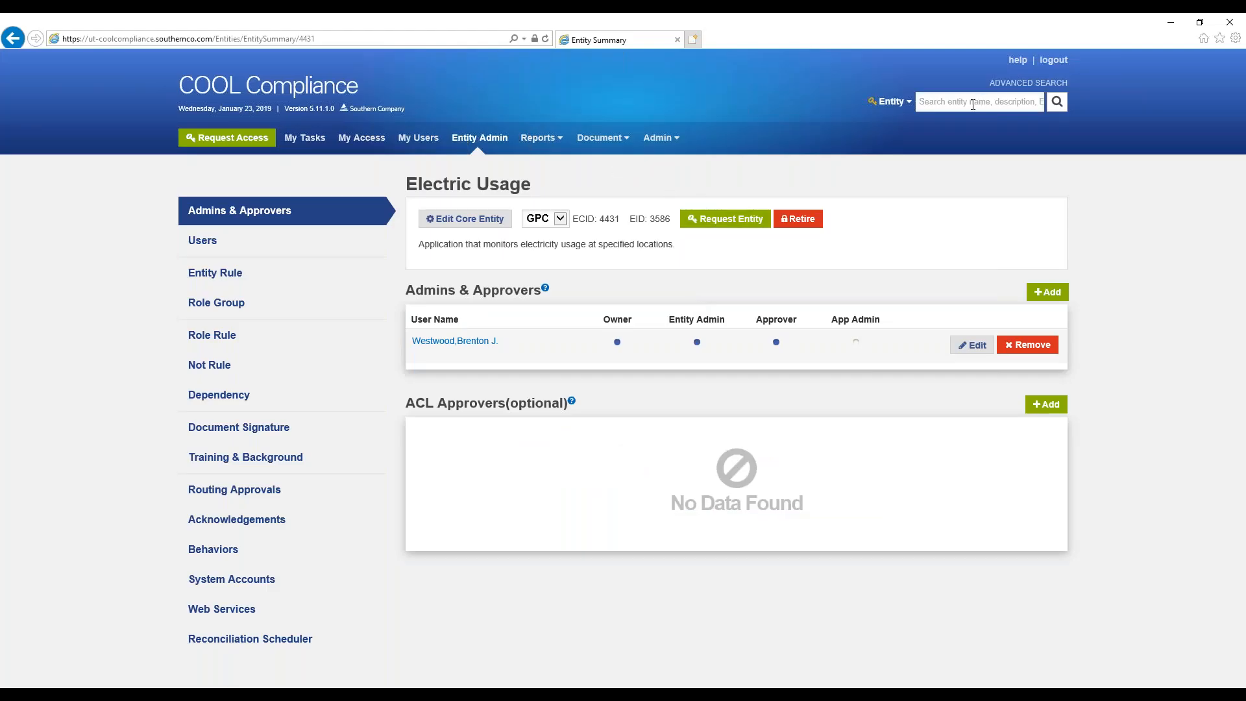
Search the COOL Compliance entities in Internet Explorer for portfolio, then close the advanced search
click(972, 104)
key(Return)
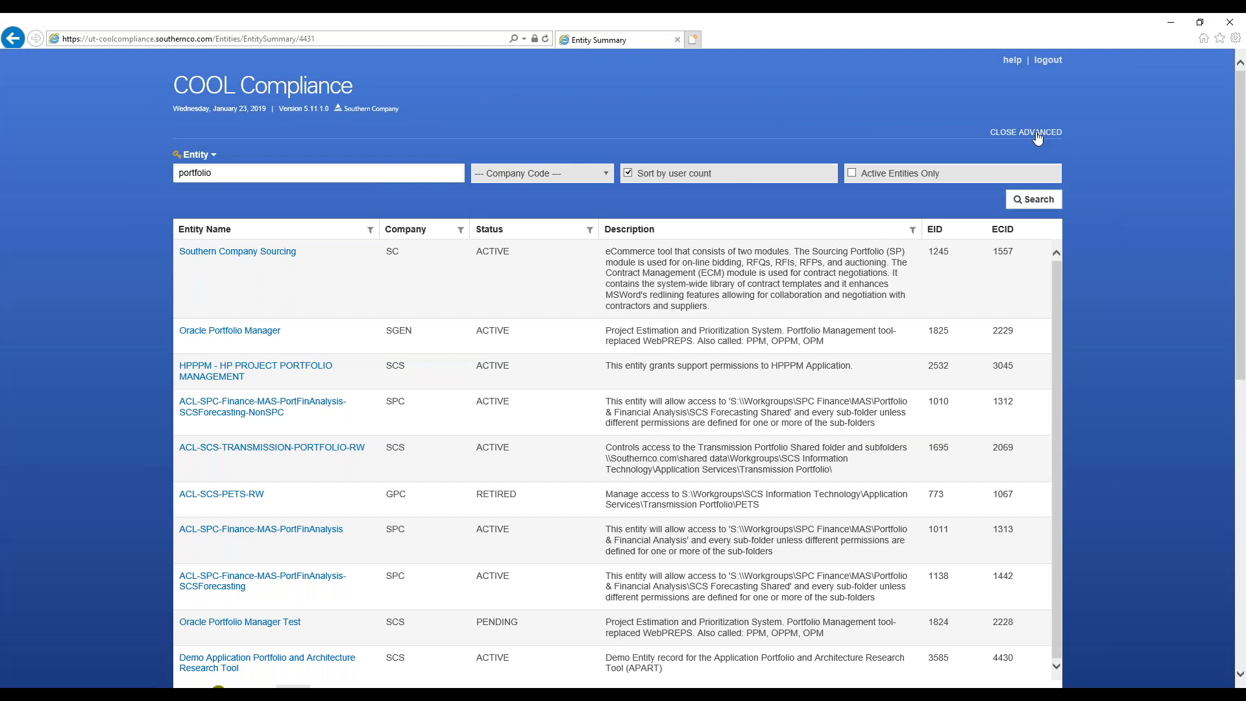
click(1026, 132)
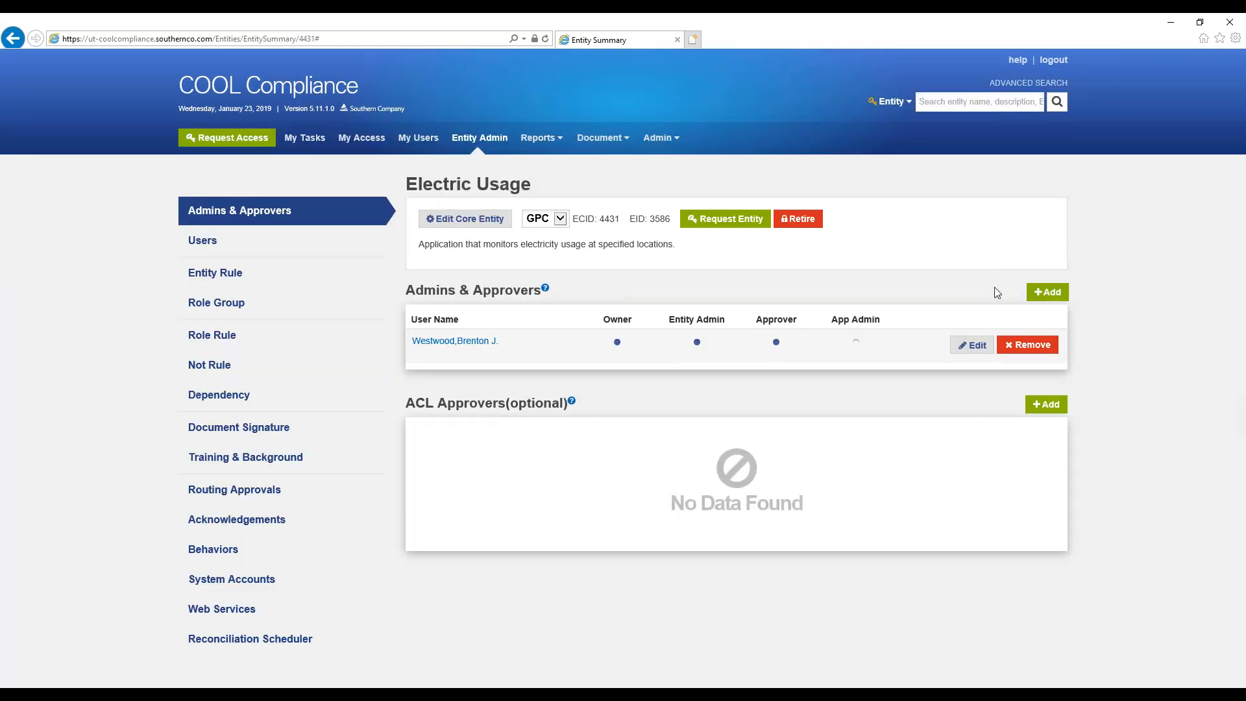
Switch to Excel and examine the Closed Advanced link's class, UFT object name and primary property value on the Application_Objects sheet
key(alt+Tab)
click(234, 665)
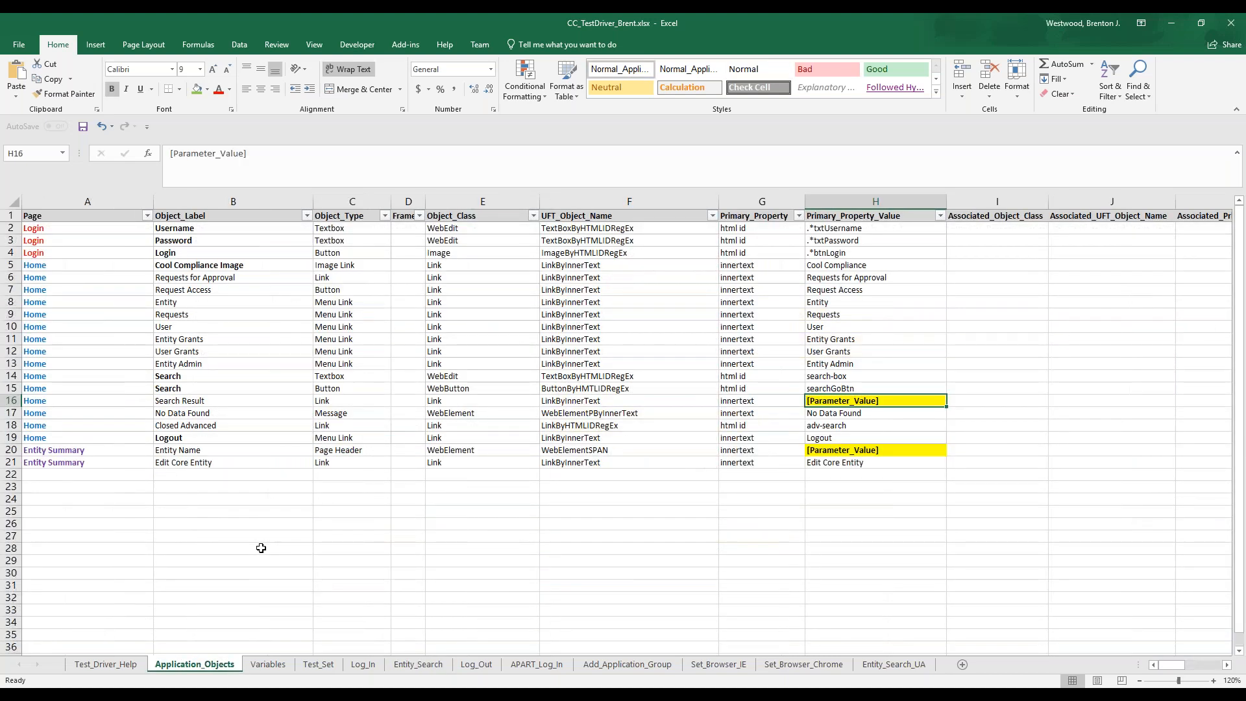
drag(125, 427, 344, 425)
click(503, 425)
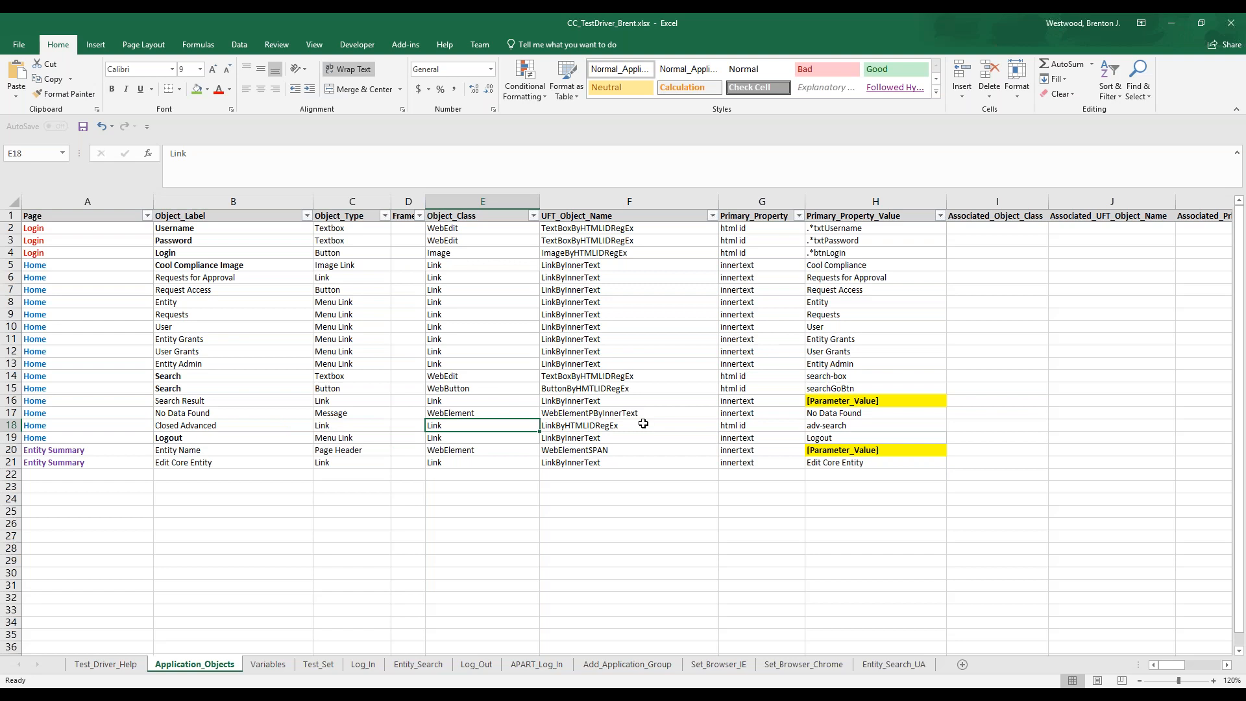
click(643, 424)
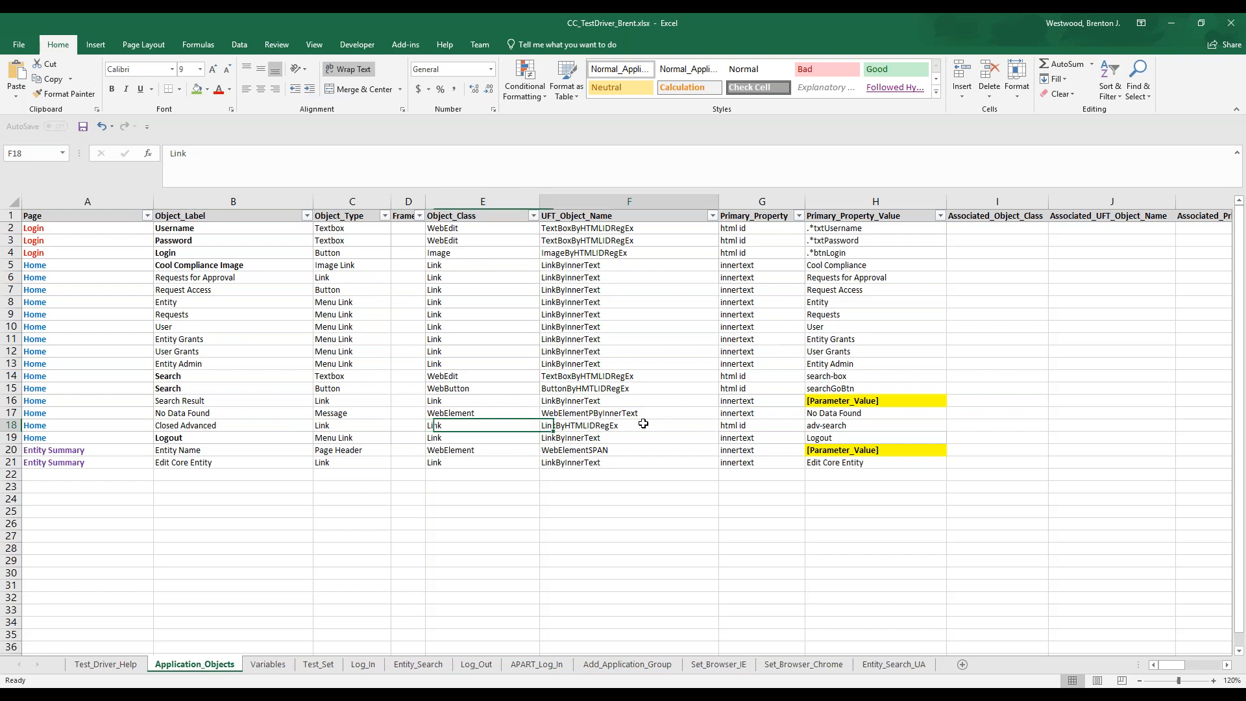
click(828, 426)
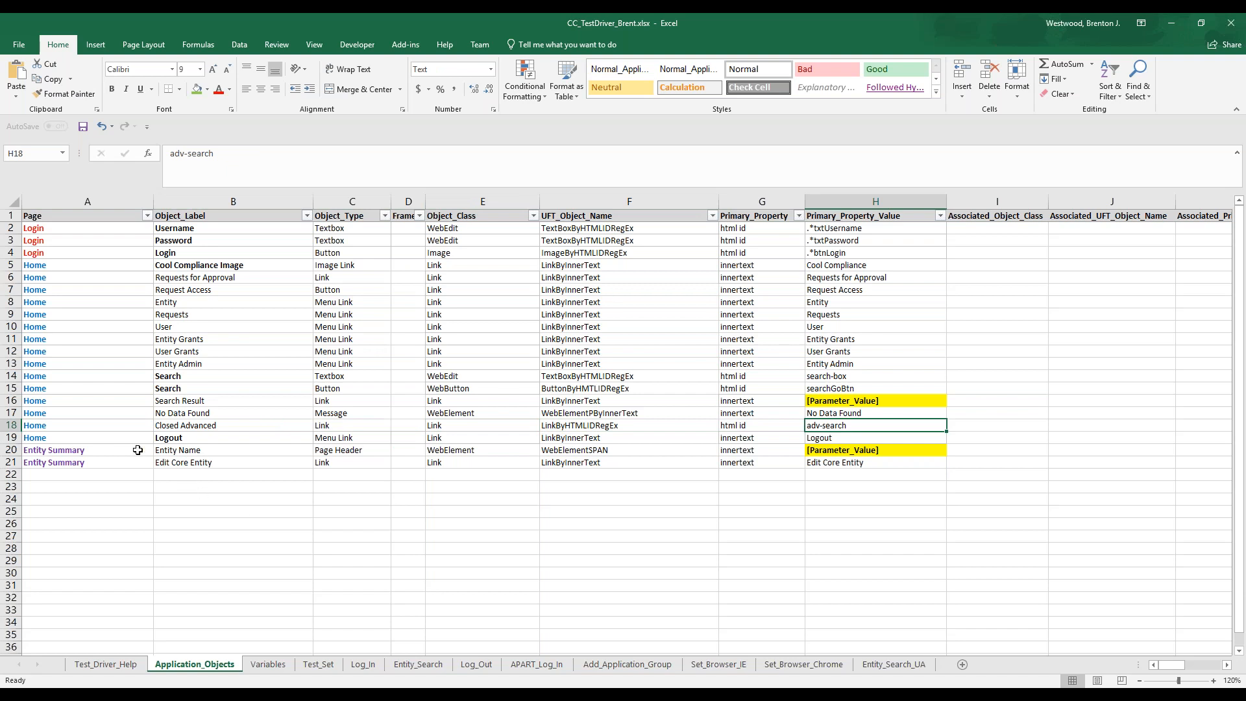
Revisit the closing steps of the Entity_Search sheet and bring up the Log_Out sheet
click(423, 665)
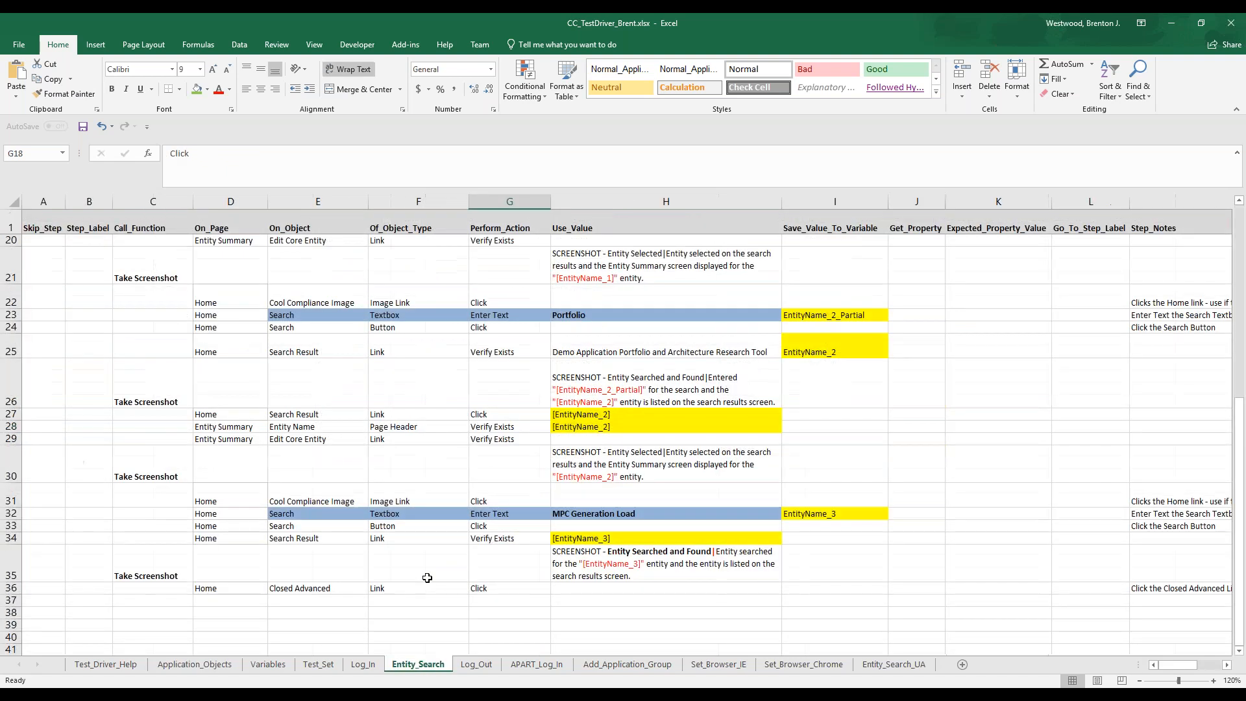
click(477, 664)
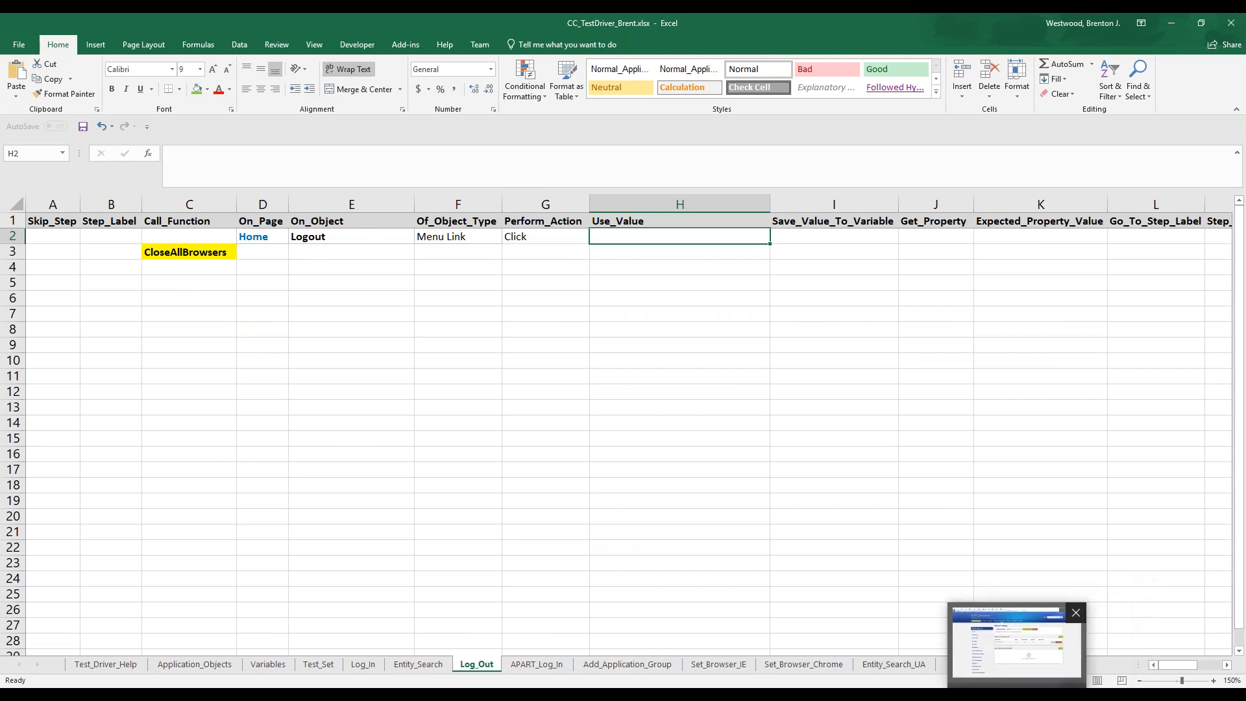
Switch to UFT, capture the COOL Compliance logout link with the Object Spy, and find its innertext property
click(1027, 696)
click(1000, 696)
click(614, 174)
click(538, 187)
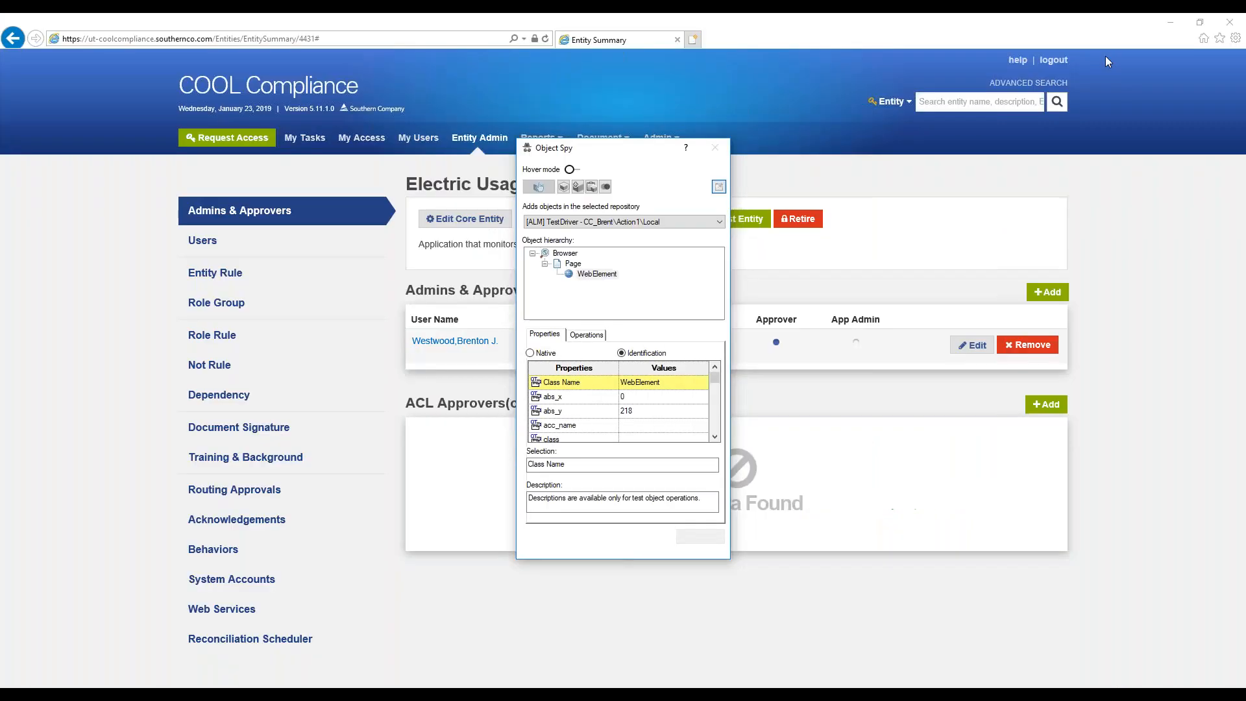
click(1062, 62)
click(715, 437)
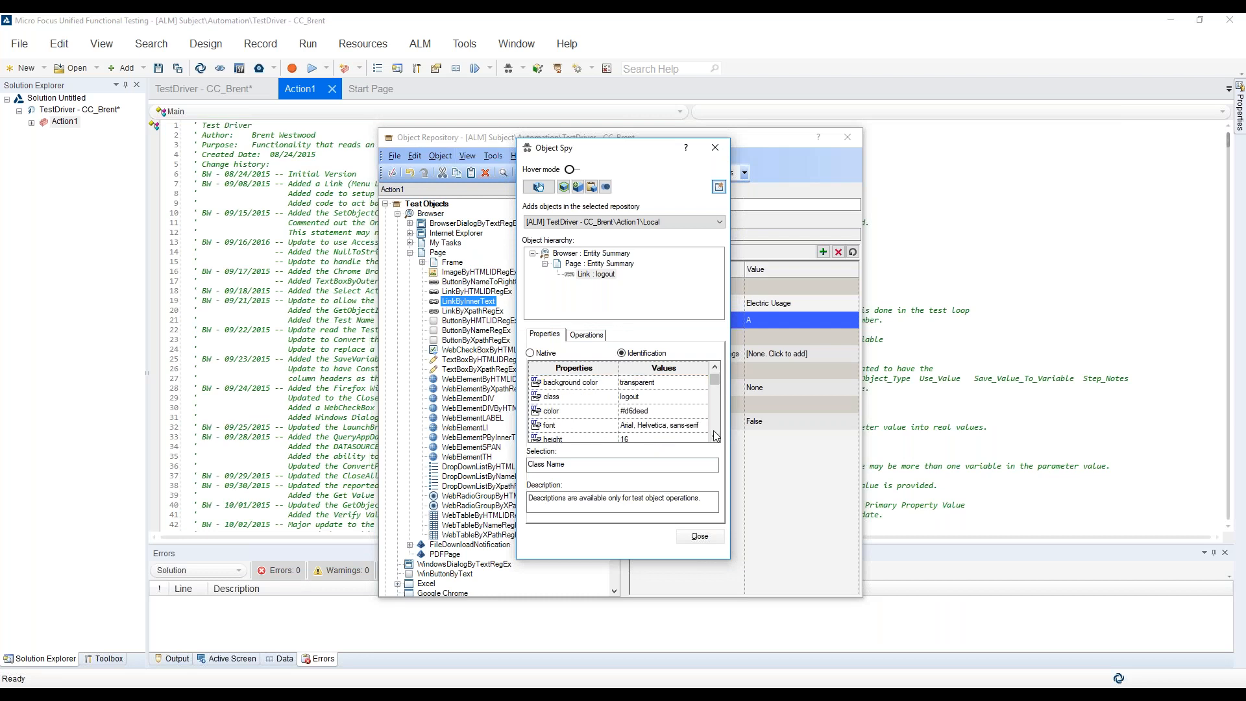
click(714, 437)
click(715, 438)
click(714, 437)
click(715, 438)
click(715, 438)
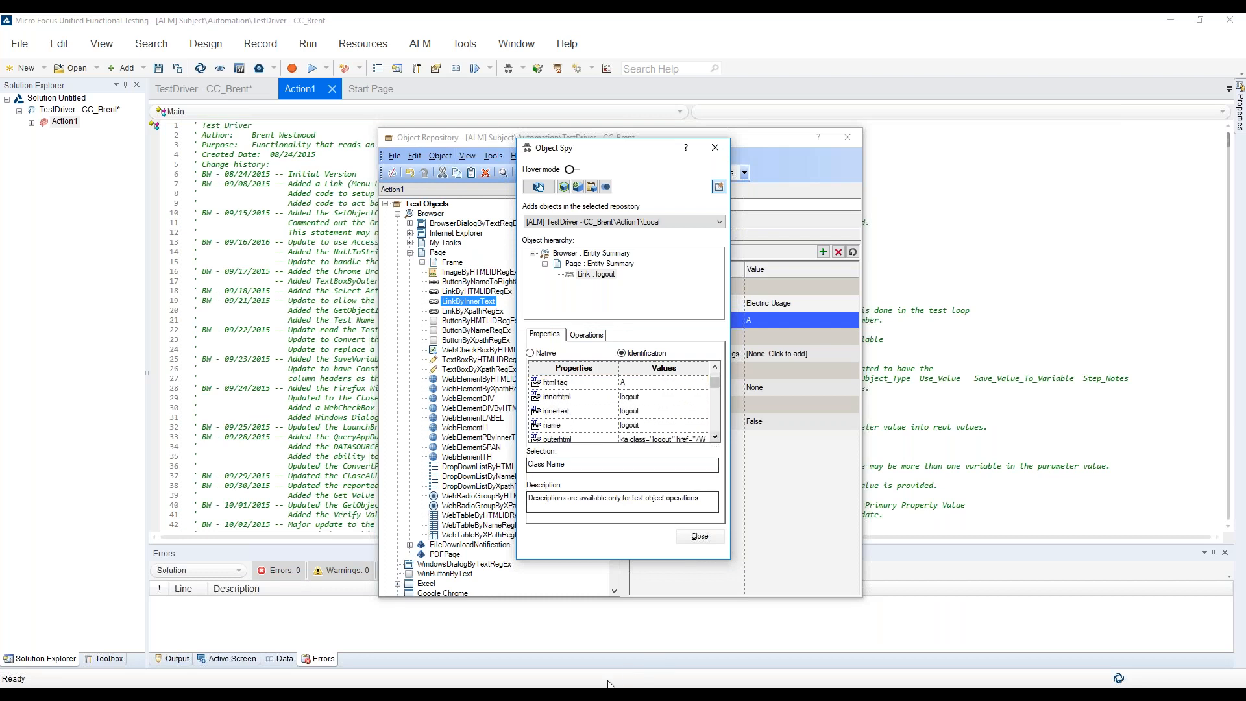
Switch to Excel and examine the Logout menu link's class, UFT object name and primary property on the Application_Objects sheet
mouse_move(713, 694)
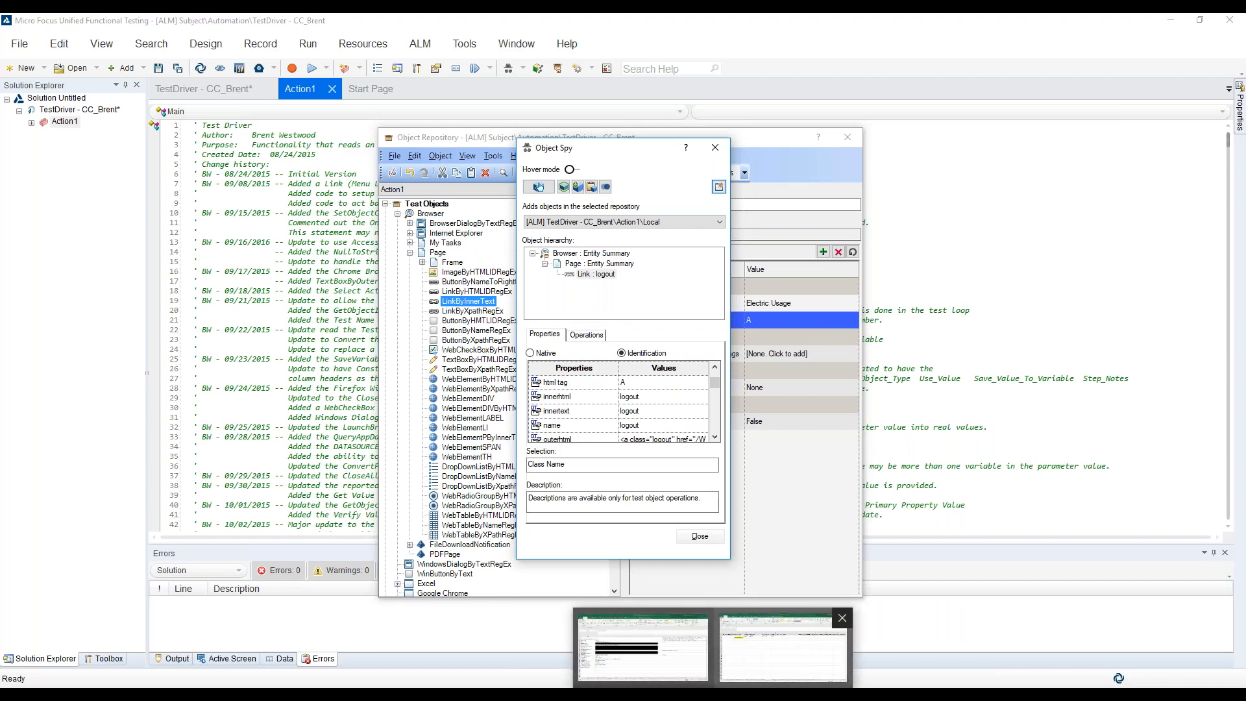
click(644, 642)
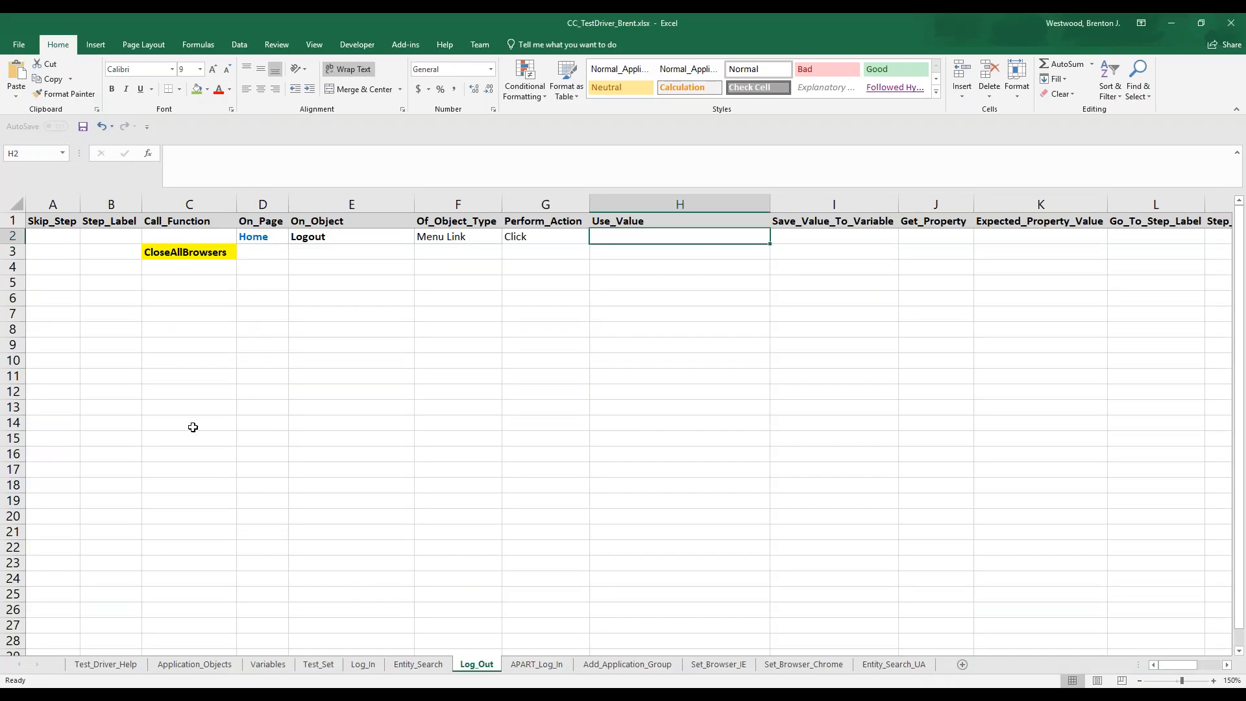
click(195, 664)
click(101, 438)
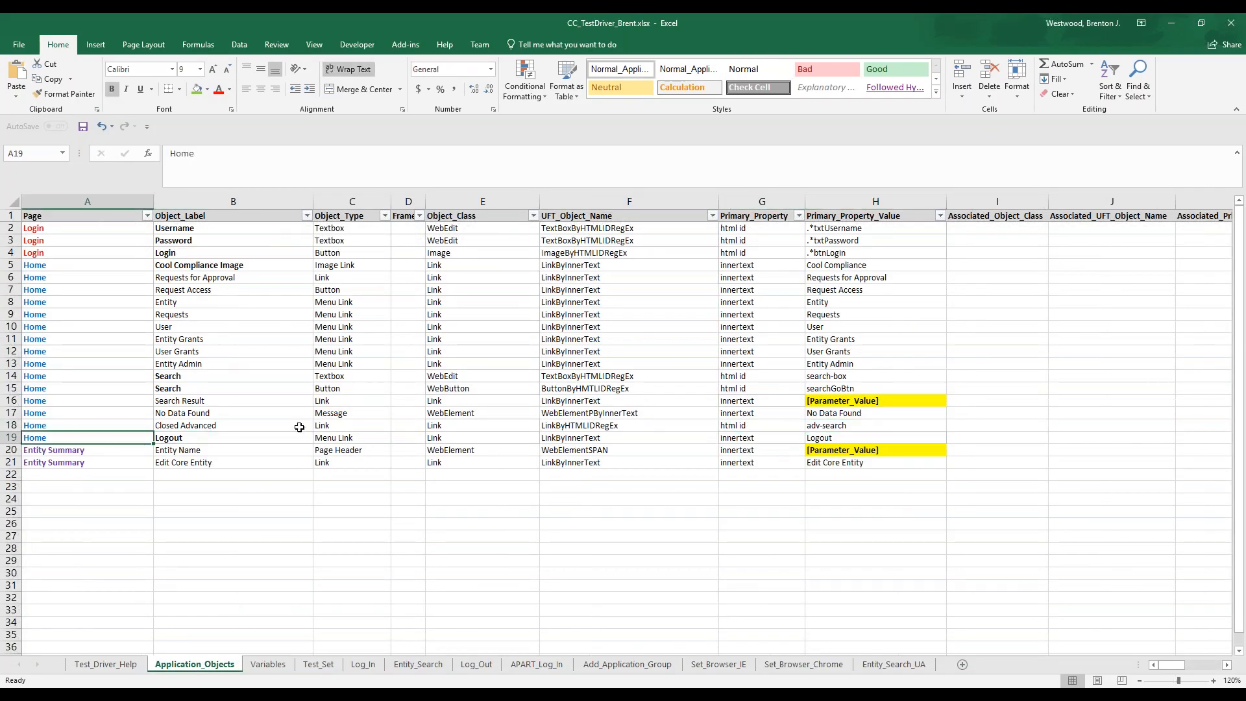
shift+click(348, 435)
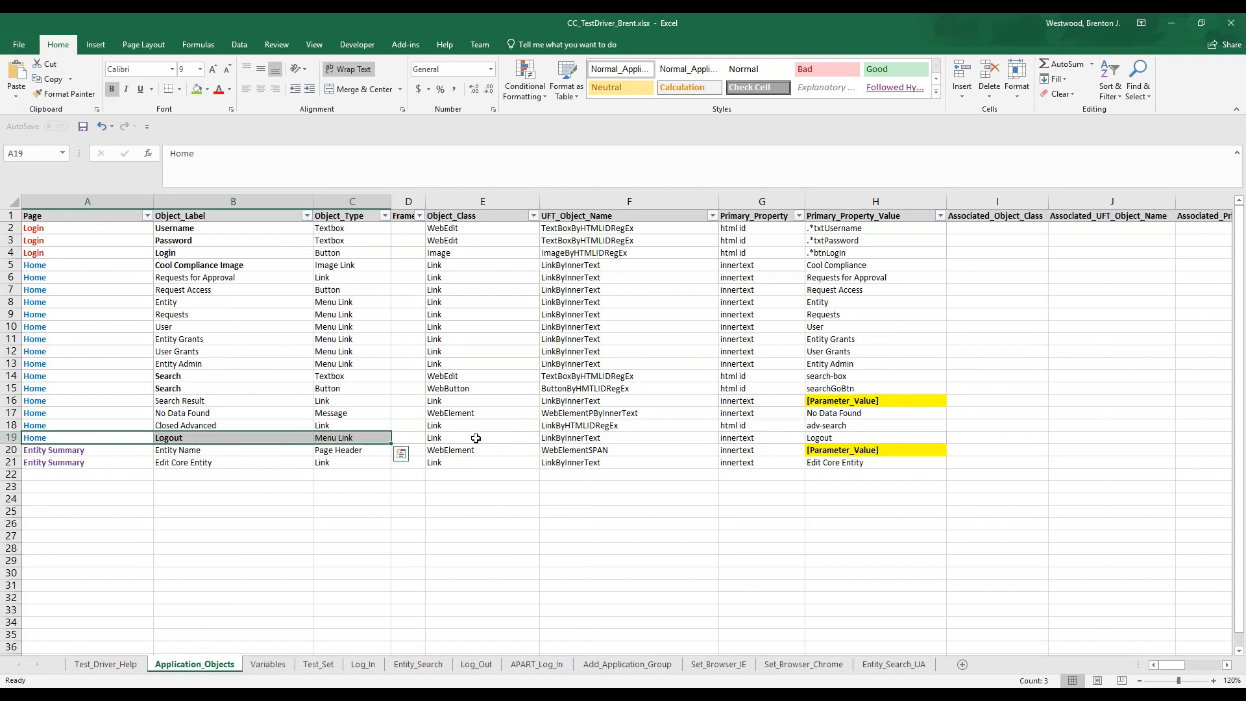
click(515, 435)
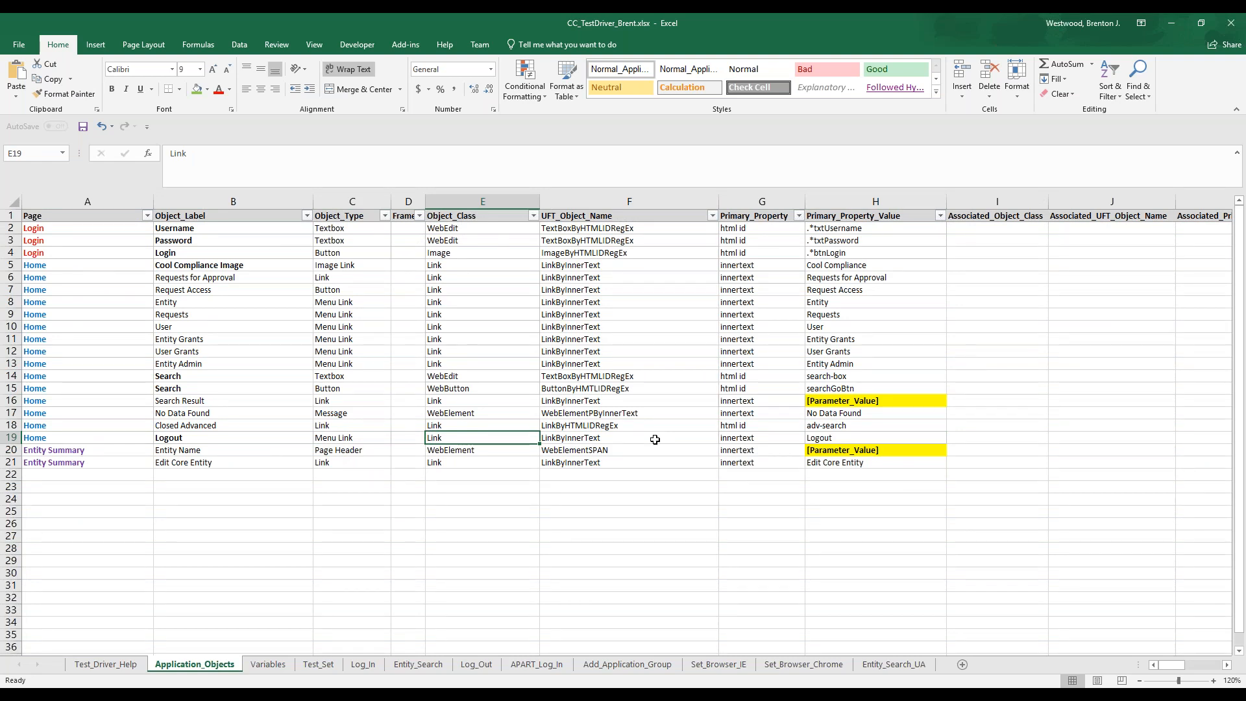
click(655, 439)
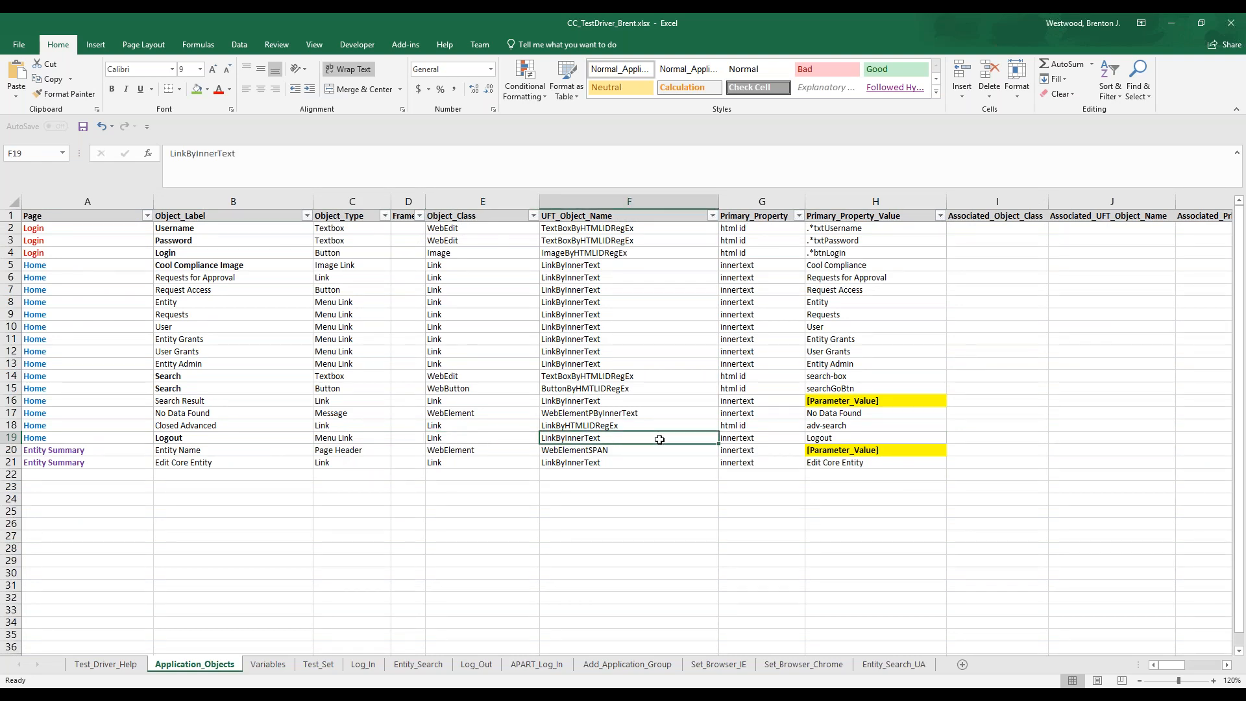
click(752, 438)
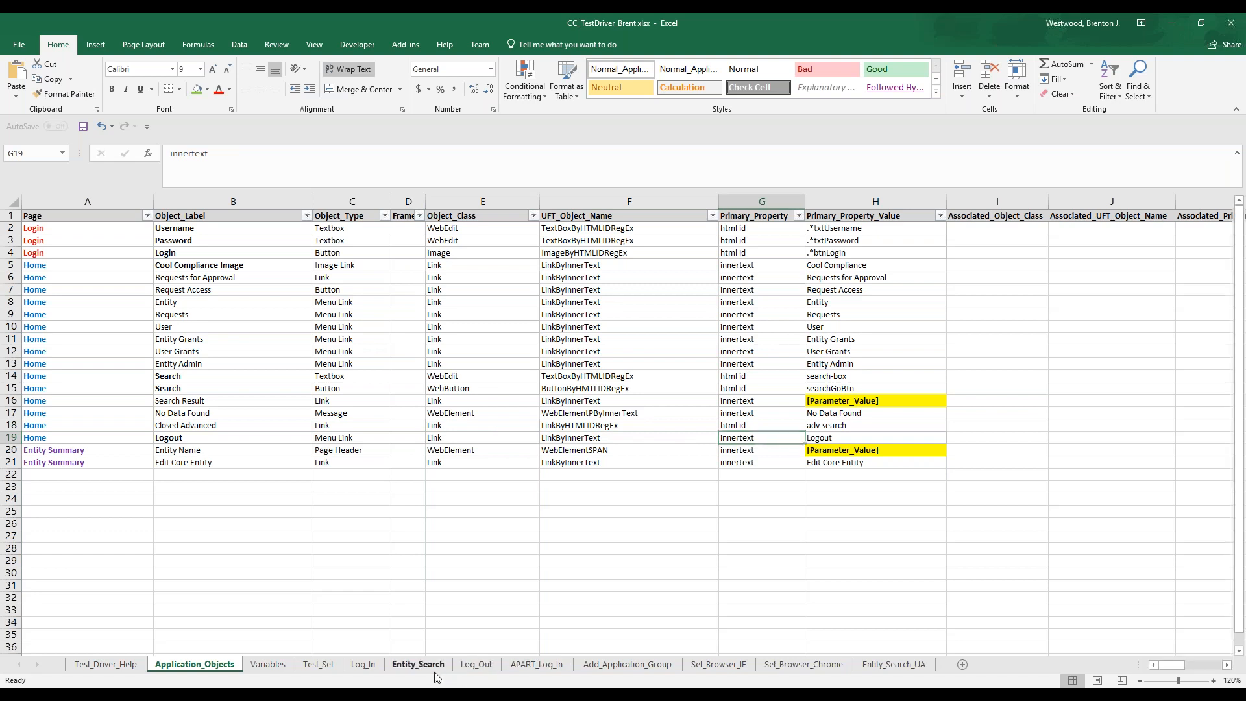
Review the Home page Logout step on the Log_Out sheet, then bring up the Test_Set sheet
click(477, 665)
click(265, 241)
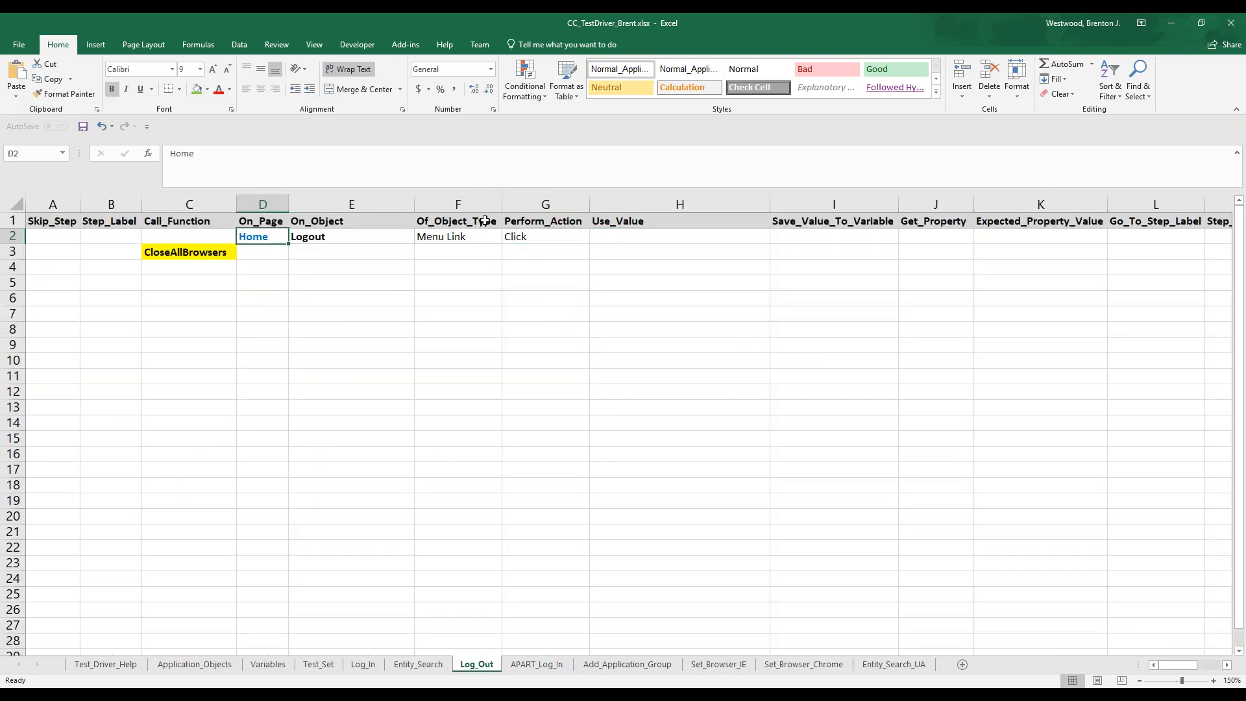
shift+click(513, 235)
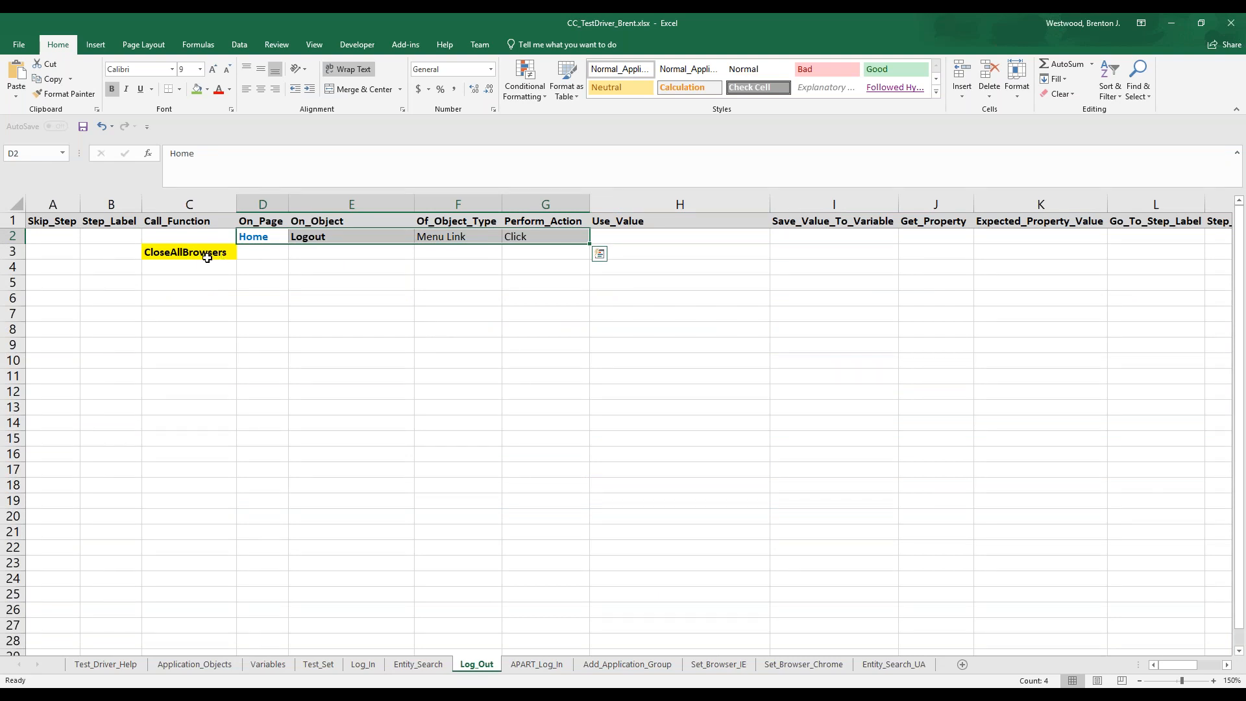
click(319, 664)
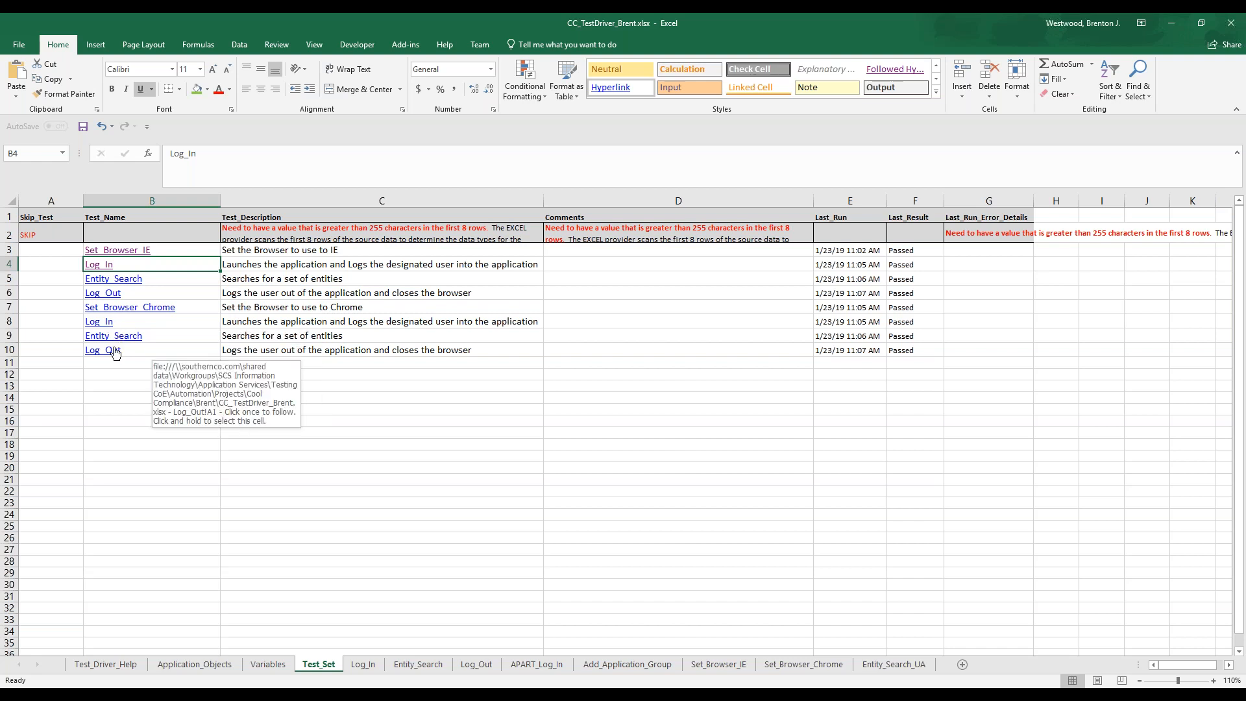
Log out of COOL Compliance in Internet Explorer, then switch to UFT and close the Object Spy and Object Repository
click(962, 686)
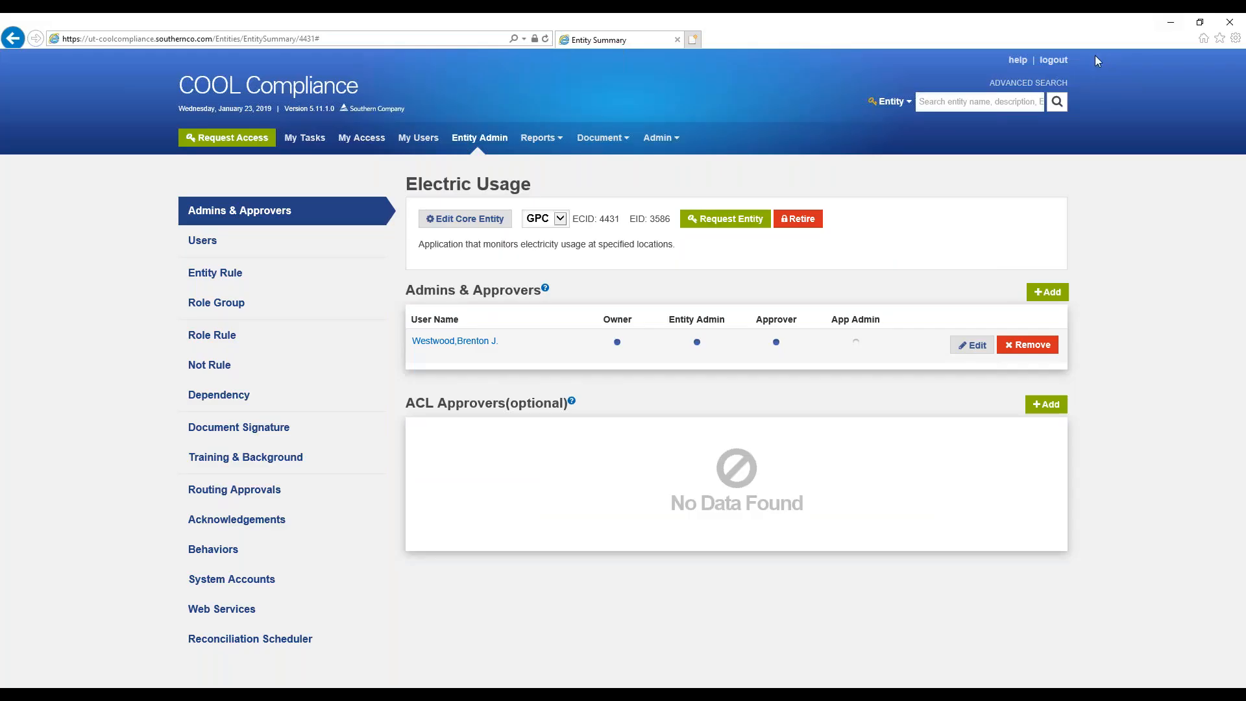
click(1059, 63)
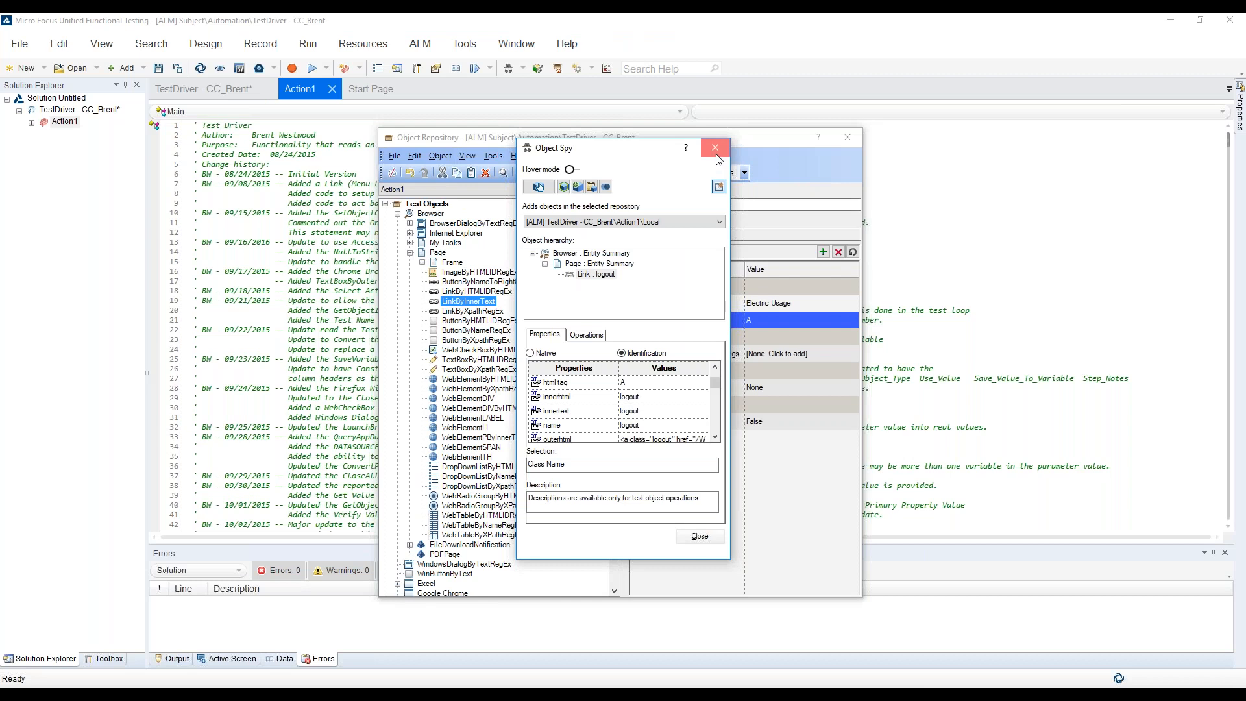
click(734, 138)
click(848, 138)
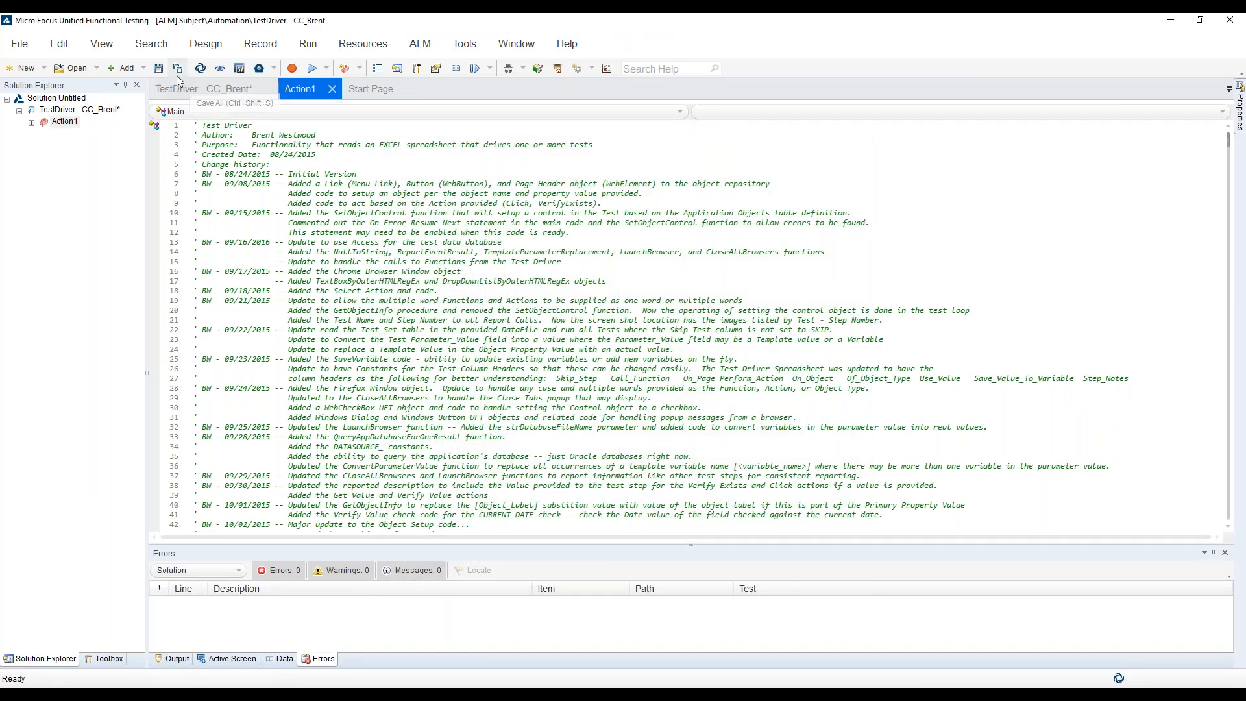
Save all changes and run the TestDriver - CC_Brent test with results written to the temporary run results folder
click(177, 75)
click(313, 69)
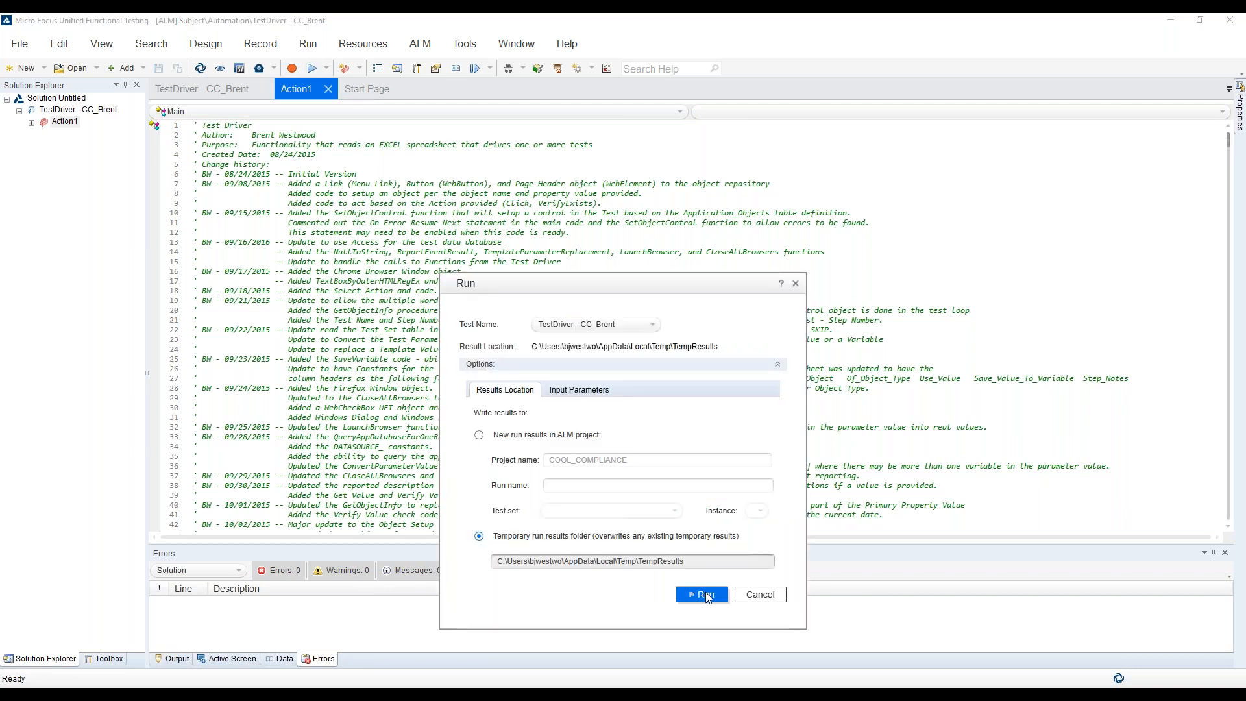
click(705, 595)
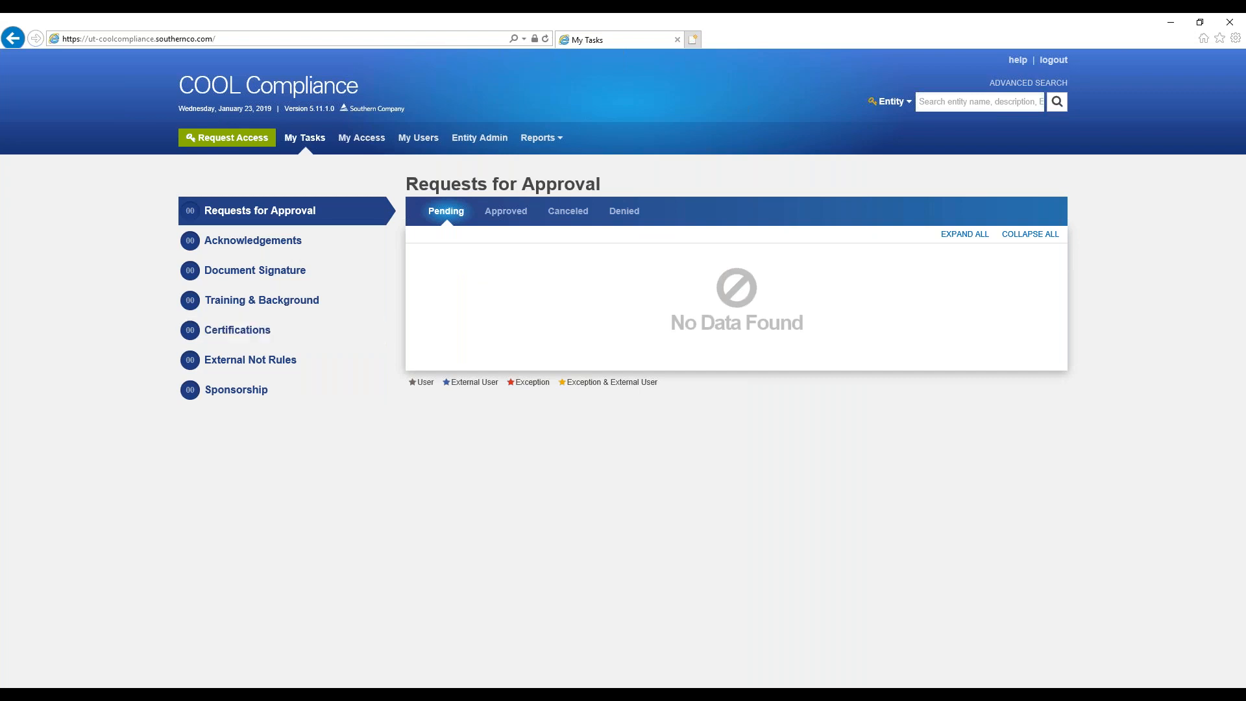
Search the COOL Compliance entities for Electric Usage, open that entity, and return to My Tasks
click(305, 138)
click(1028, 83)
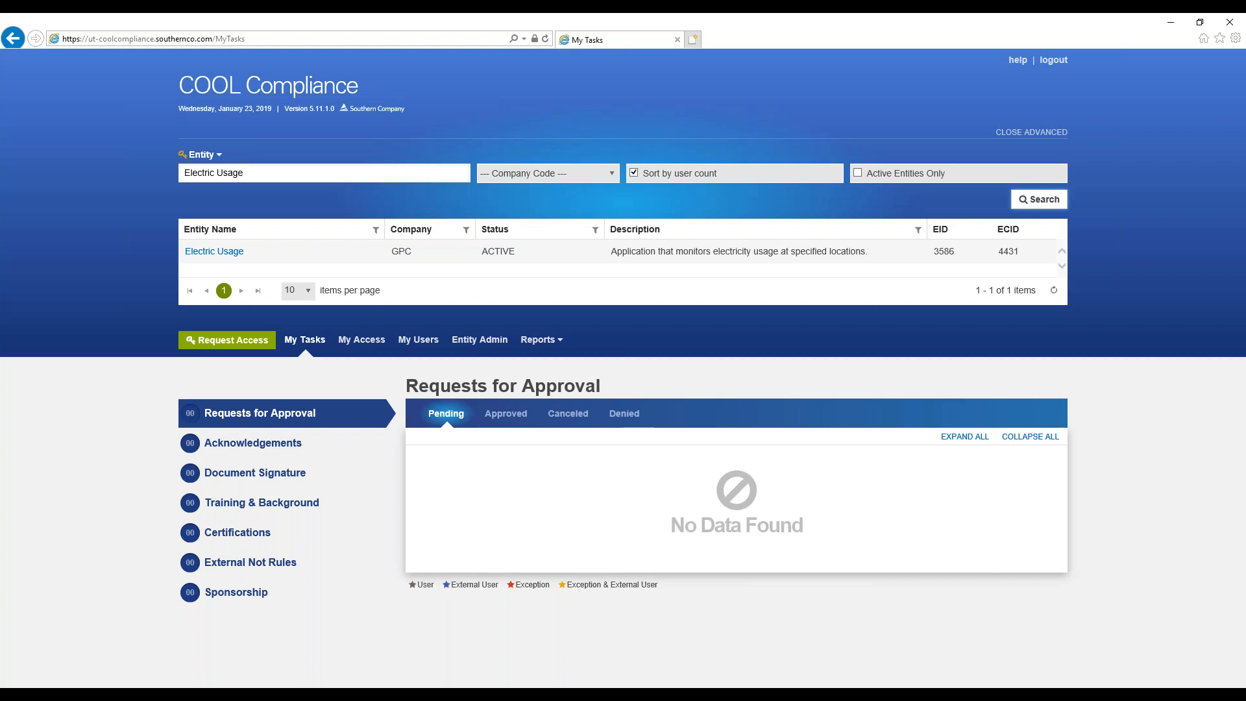
click(214, 252)
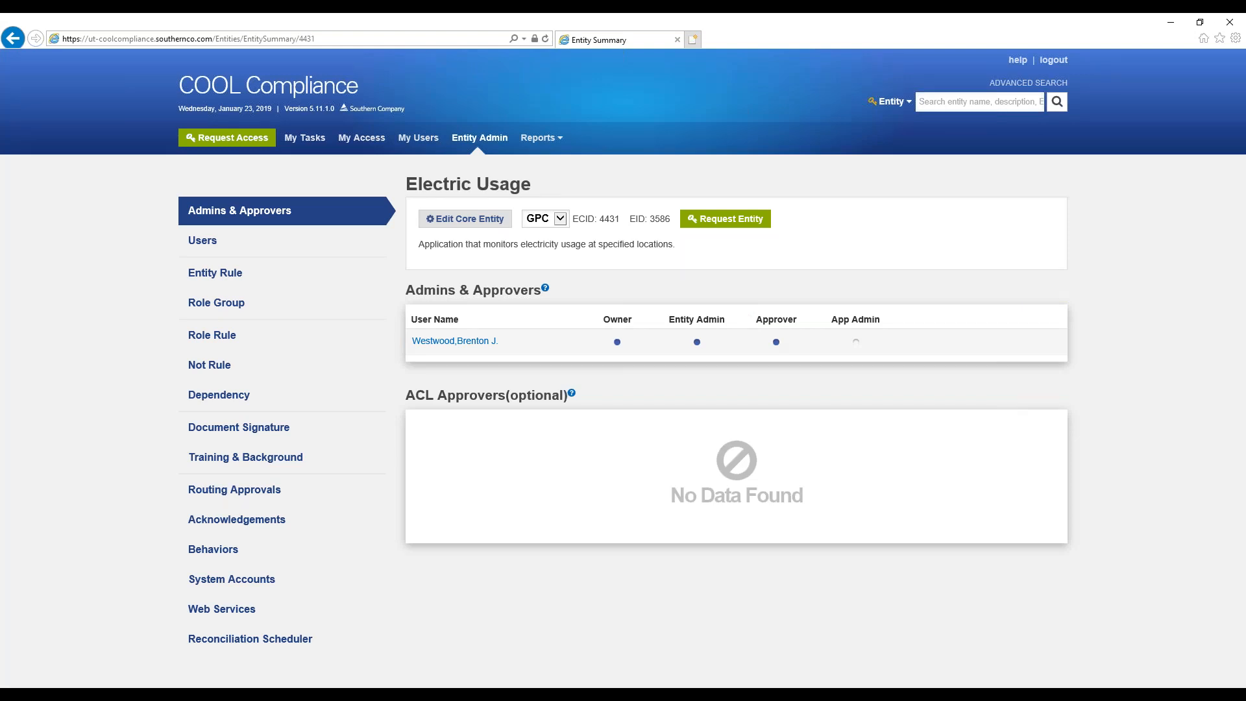
click(305, 137)
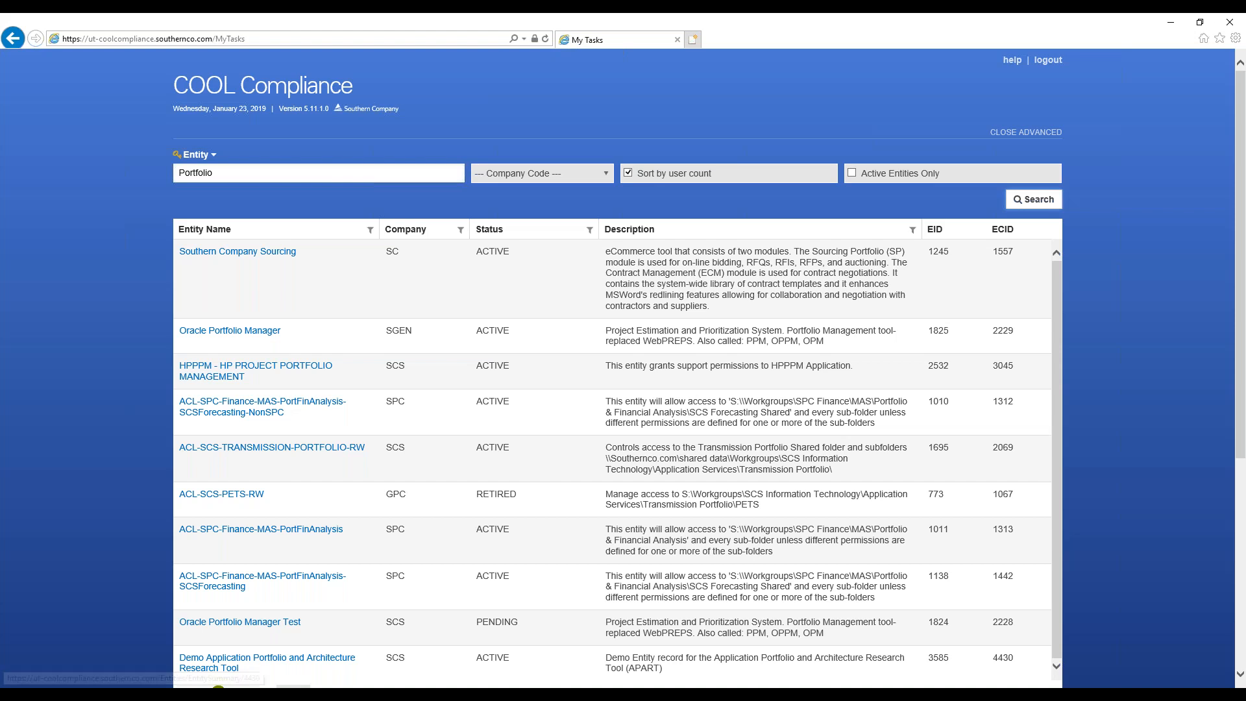
Open the Demo Application Portfolio and Architecture Research Tool entity, return to My Tasks, and search for MPC Generation Load
click(267, 658)
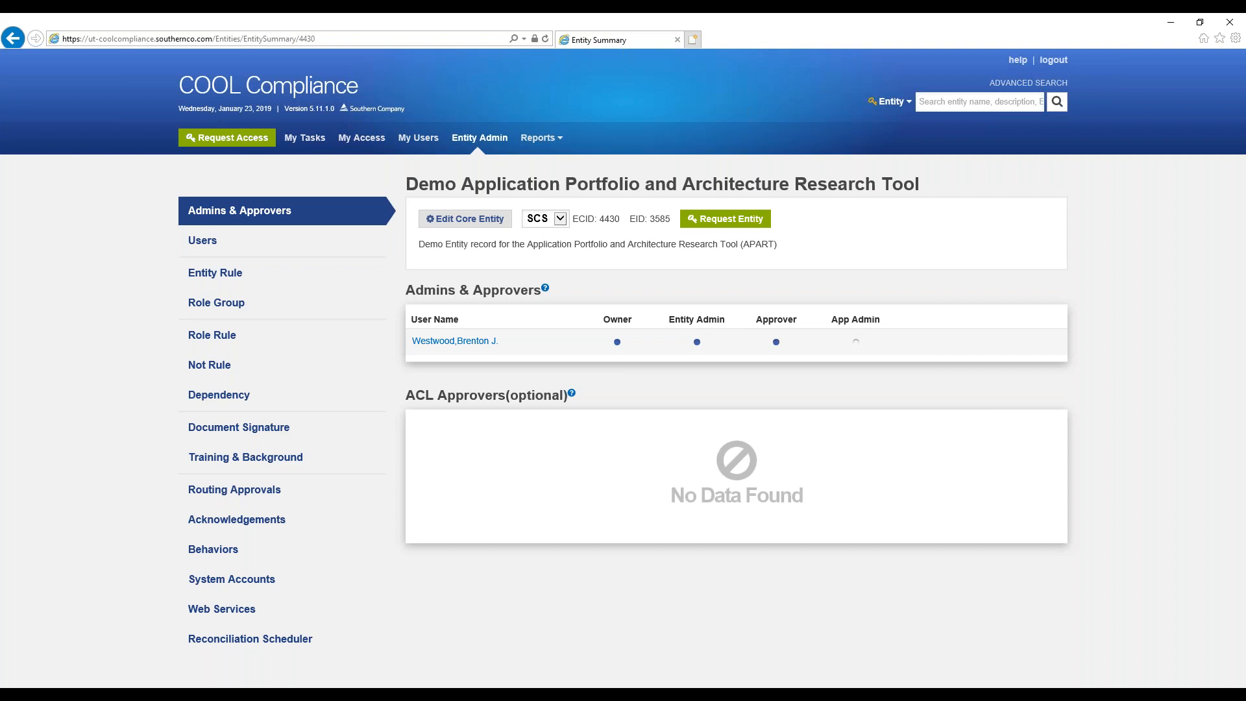
click(305, 138)
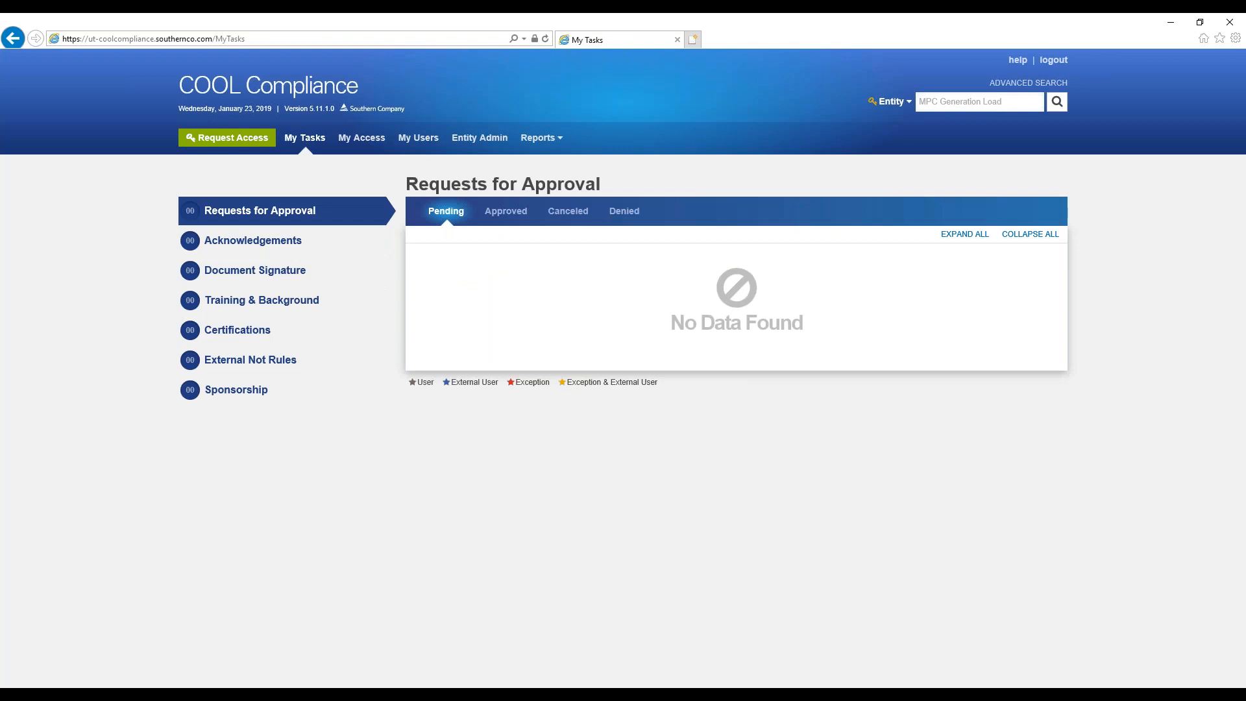
click(1057, 102)
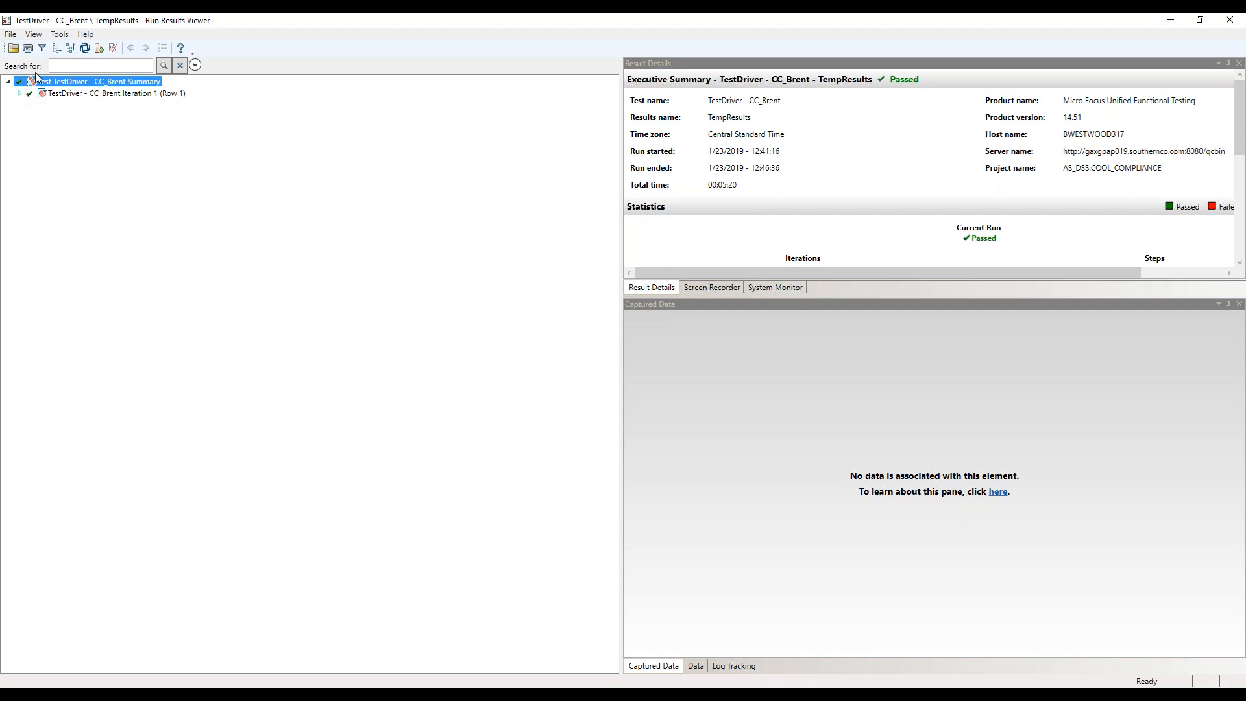
Filter the TestDriver - CC_Brent run results to show only Reporter nodes
click(43, 48)
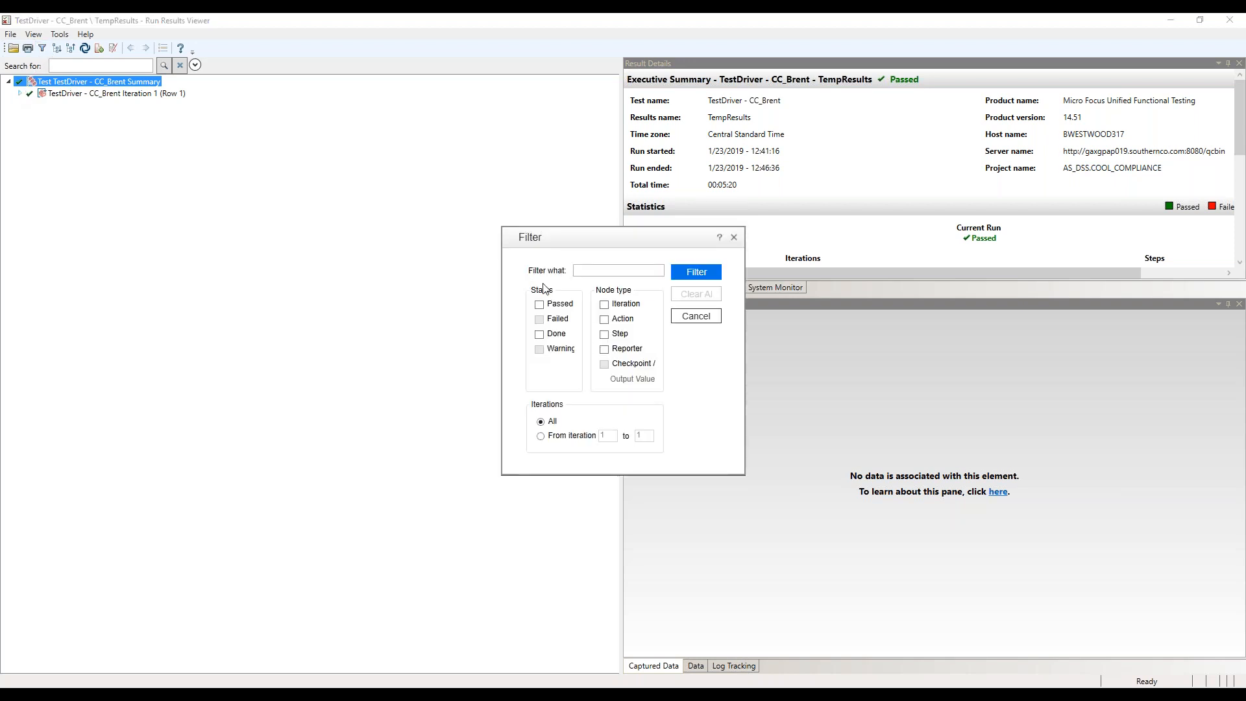
click(605, 350)
click(695, 272)
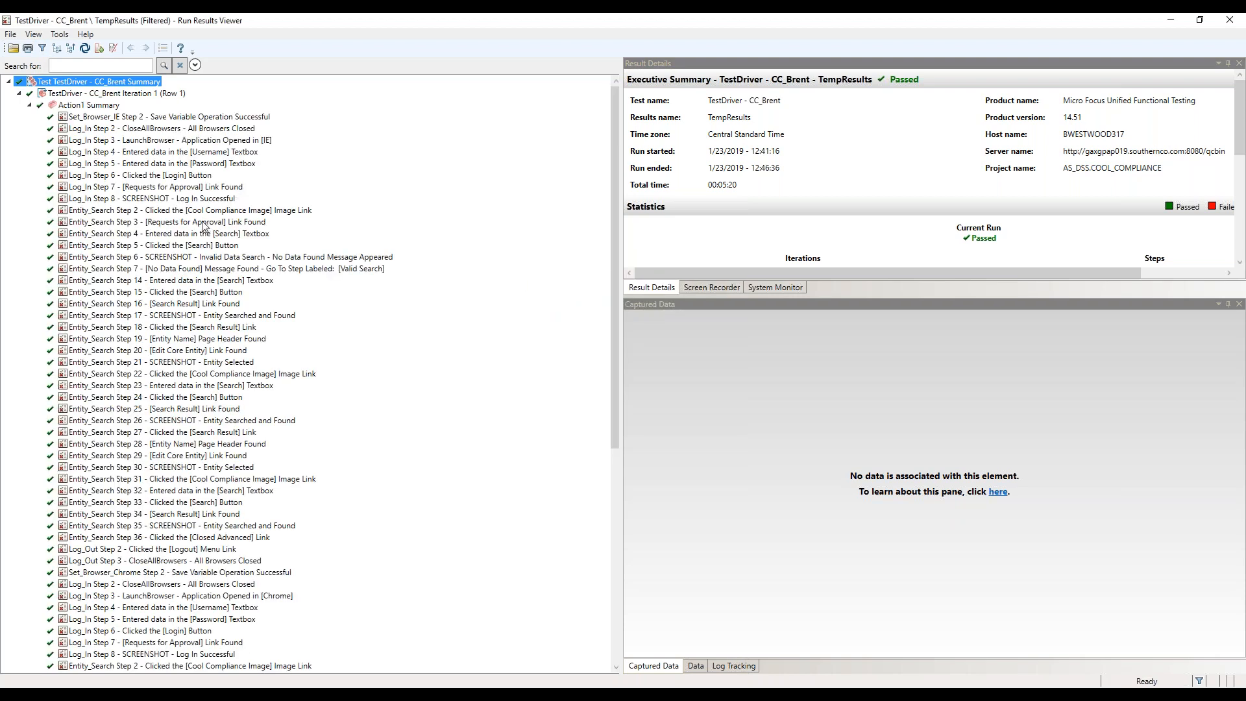
Examine the result details of Log_In steps 2 through 6 for the Internet Explorer run
click(108, 129)
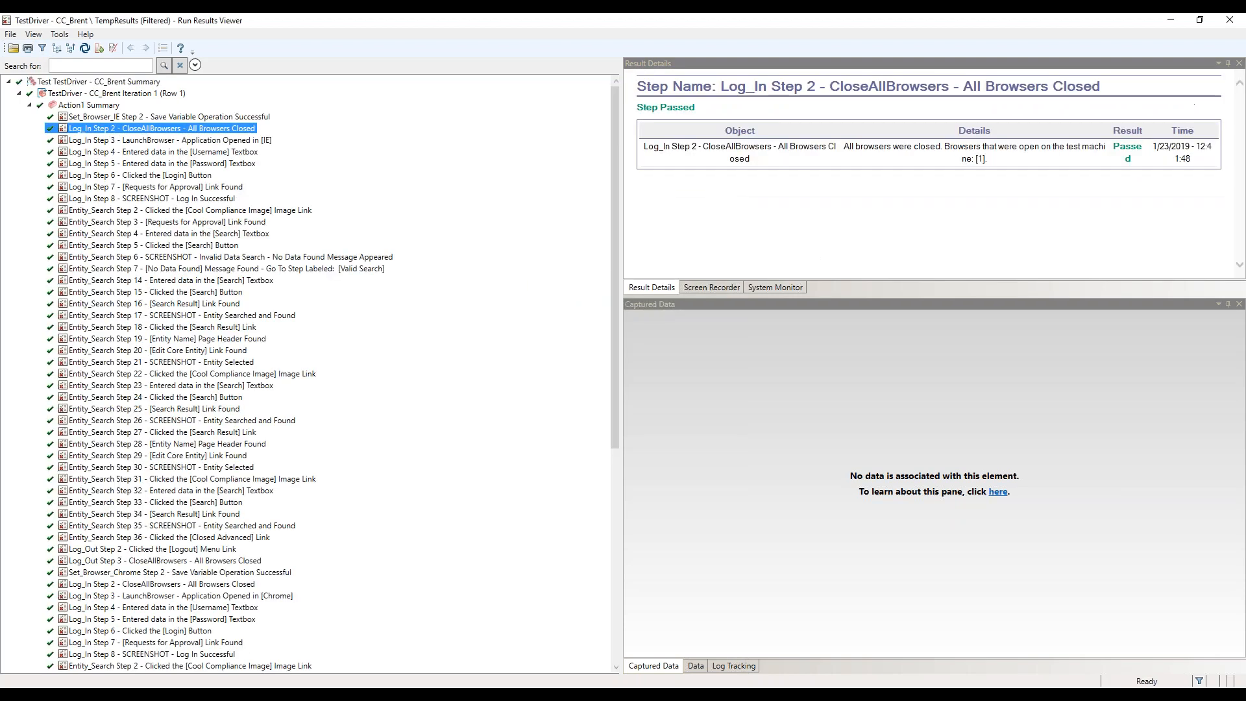
click(109, 140)
click(108, 152)
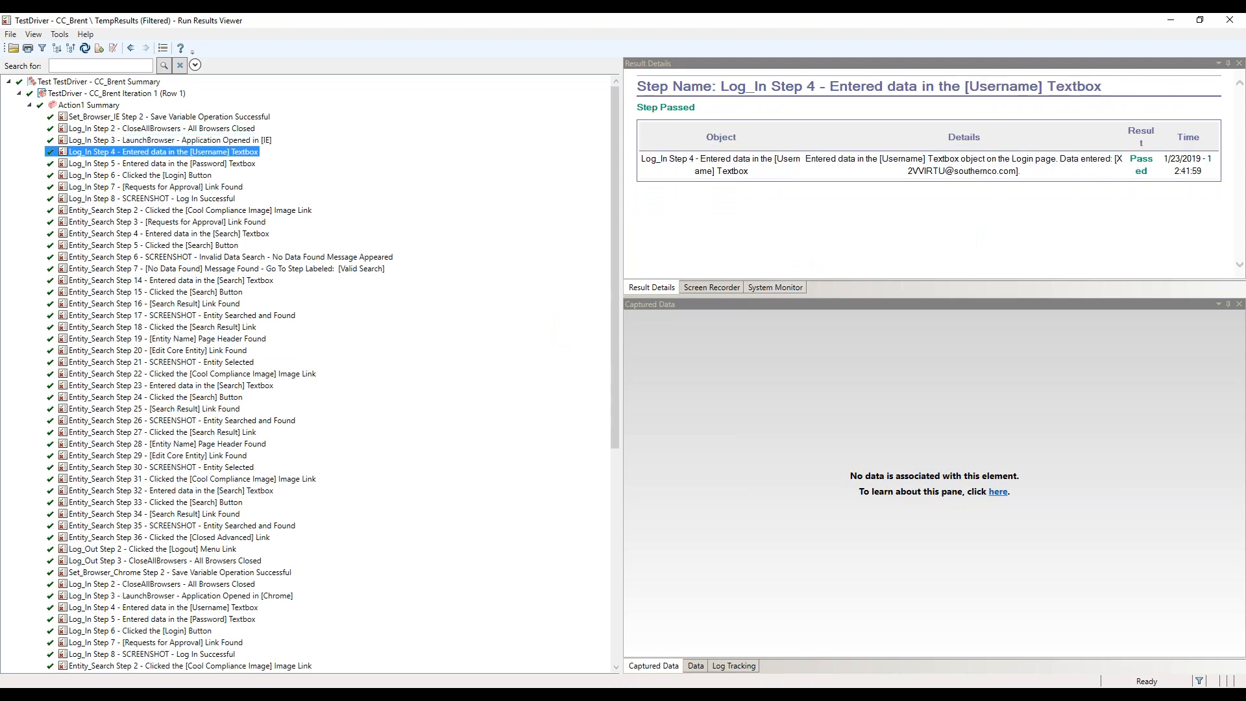
click(109, 165)
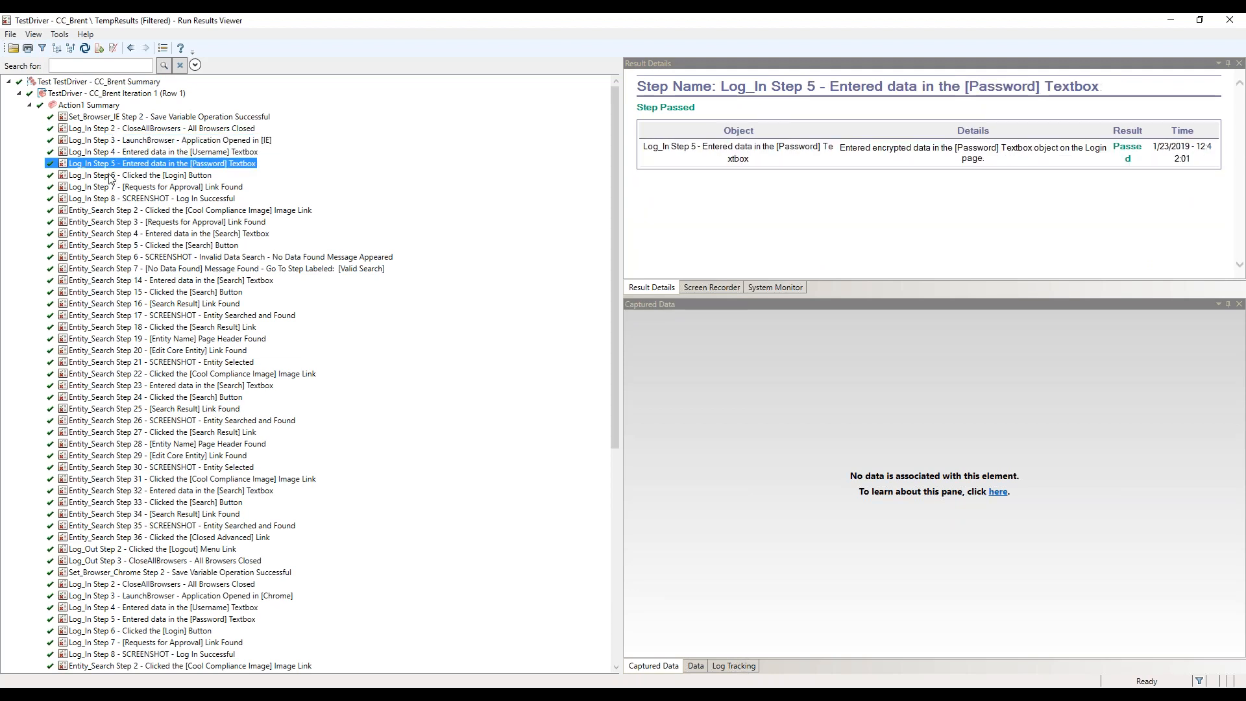
click(111, 176)
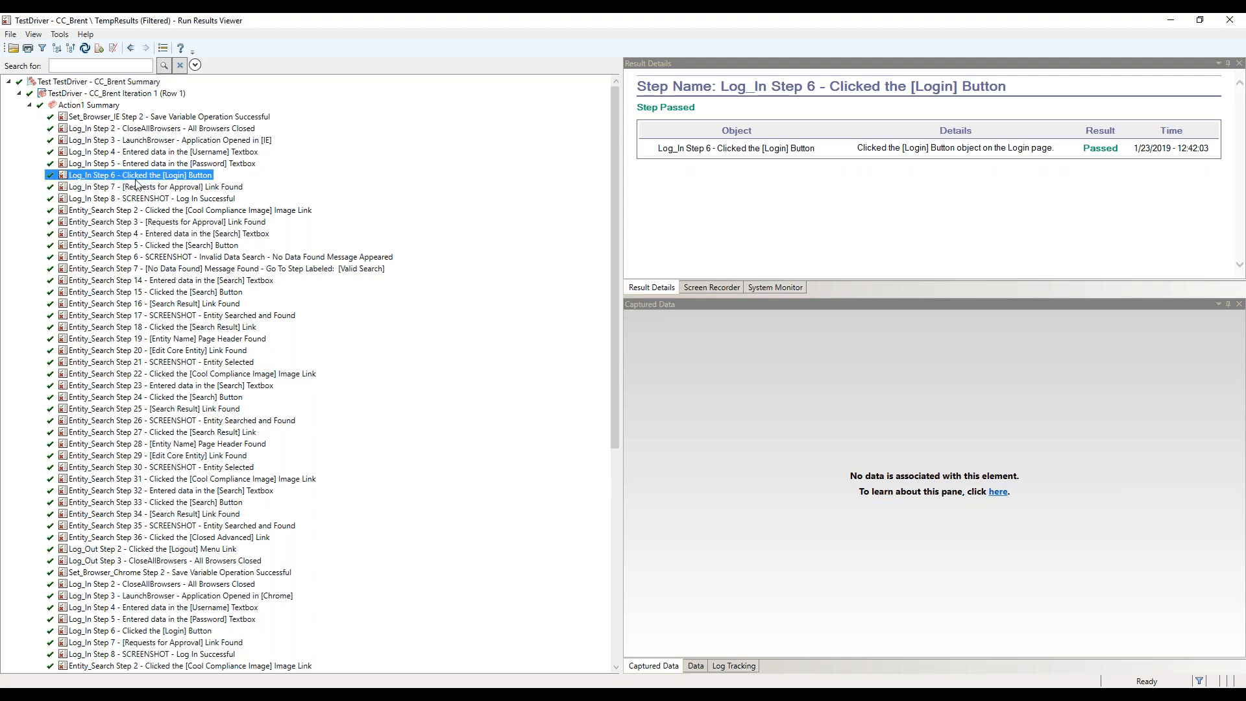
Switch to Excel and locate the Login button step in row 6 of the Log_In sheet
click(270, 696)
click(369, 665)
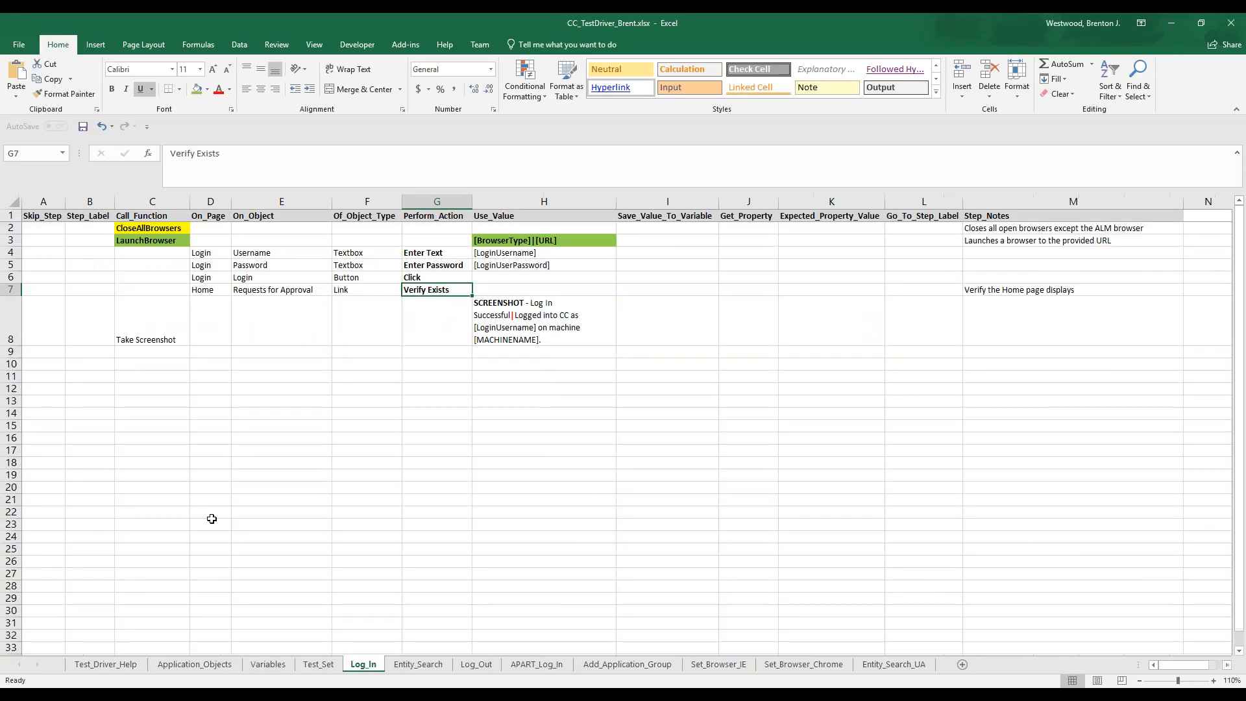
click(12, 277)
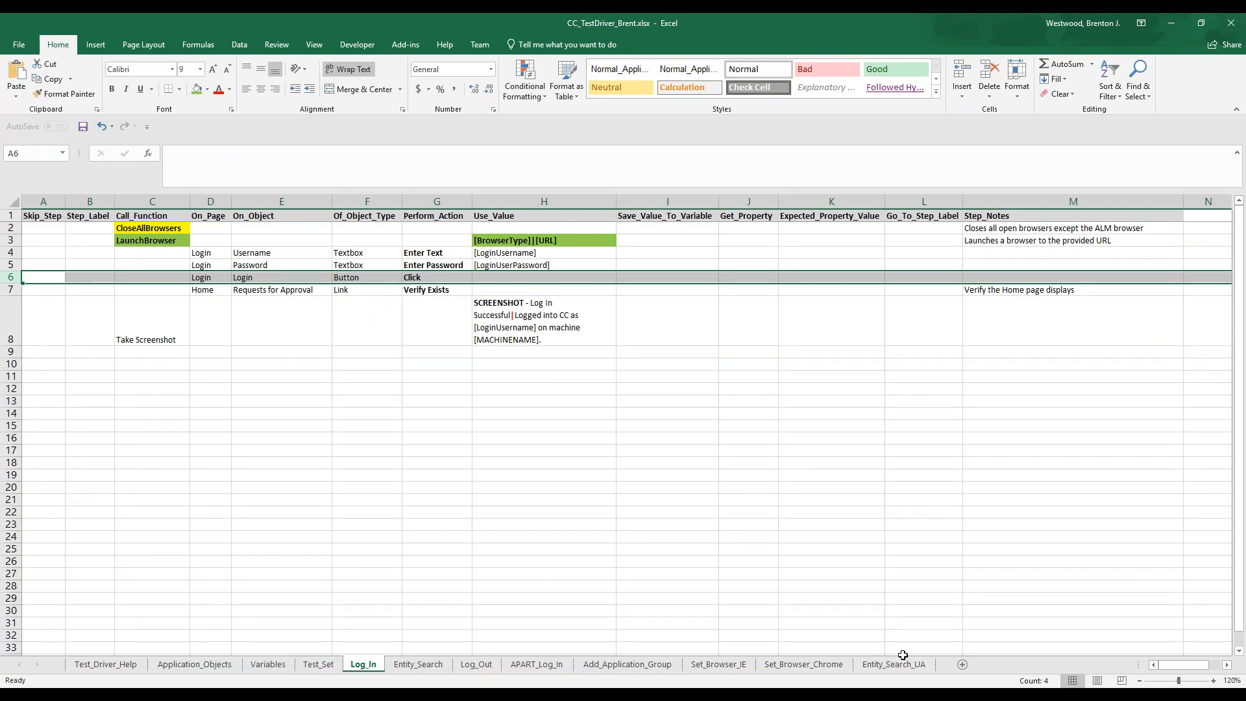
Return to the Run Results Viewer and compare the Set_Browser_IE test sequence with the repeated sequence starting at Set_Browser_Chrome
click(766, 698)
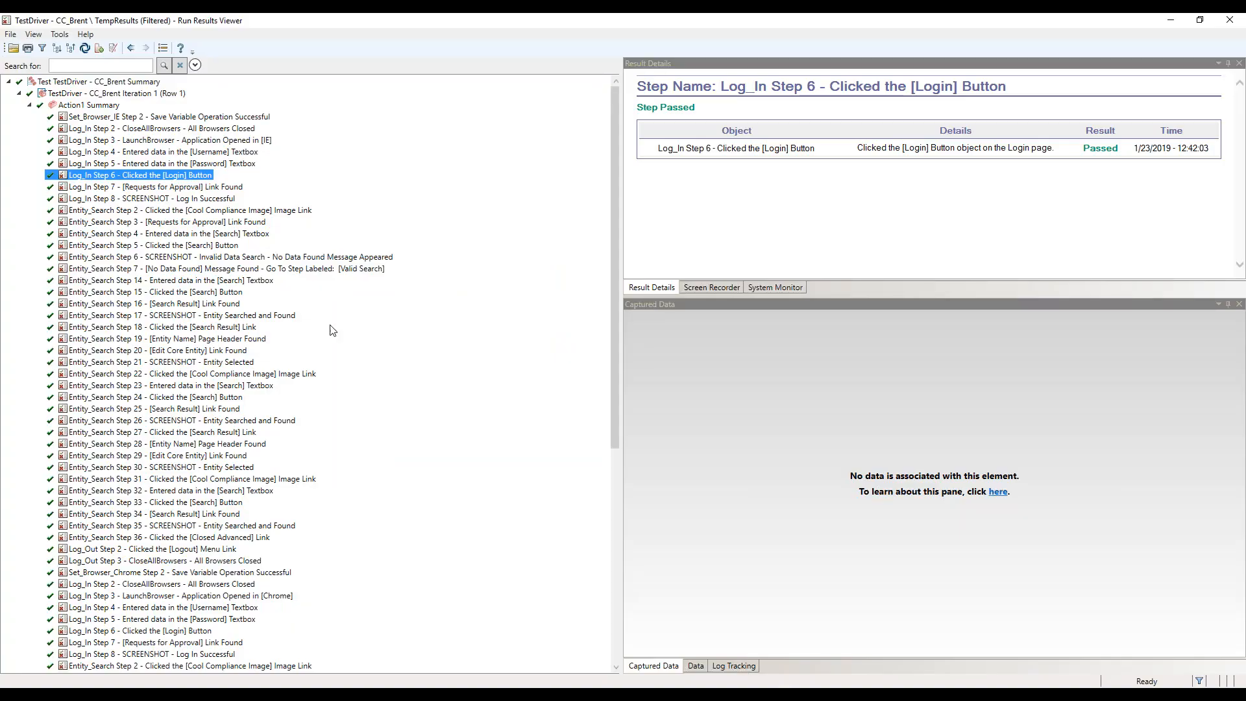
click(102, 119)
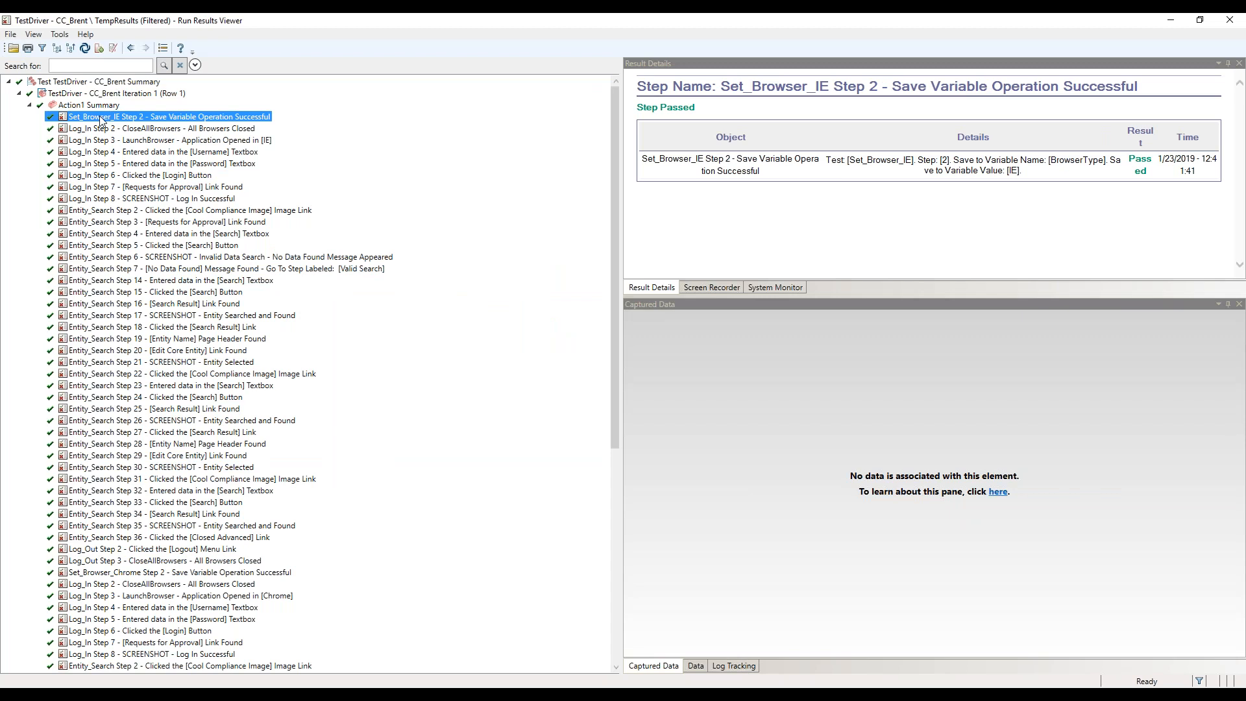
click(103, 130)
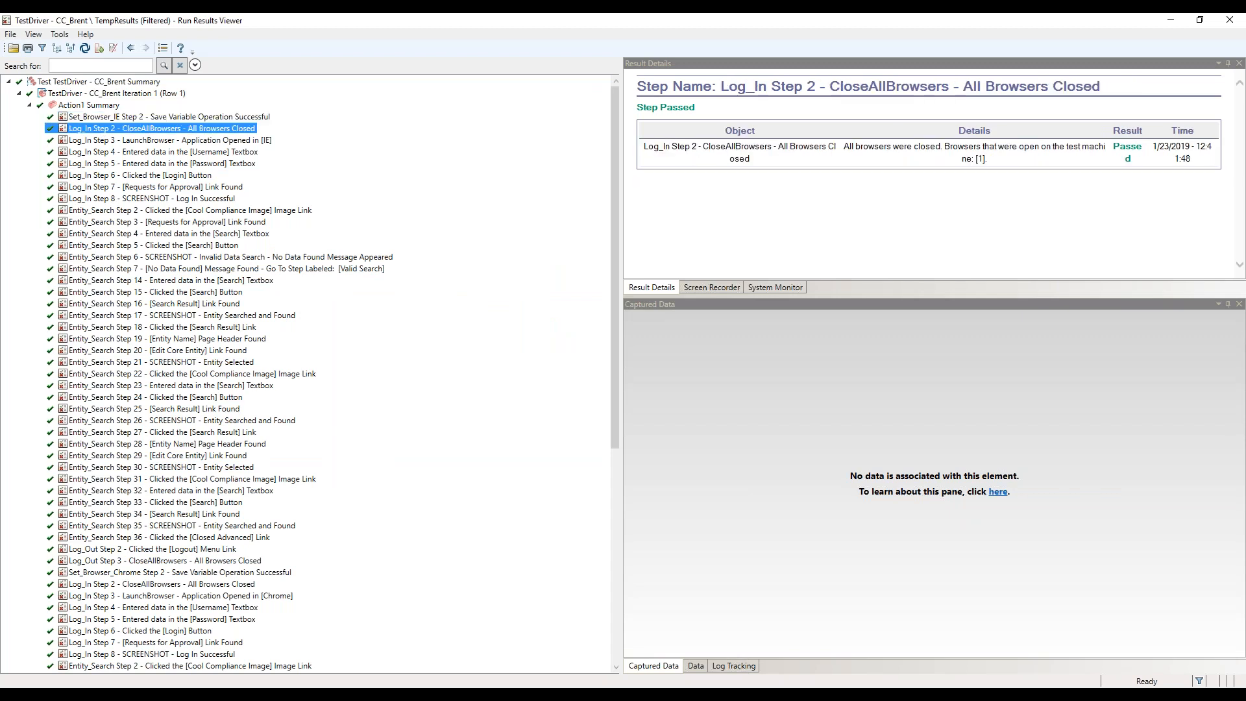
click(108, 212)
click(102, 553)
scroll(102, 553, down, 2)
click(114, 506)
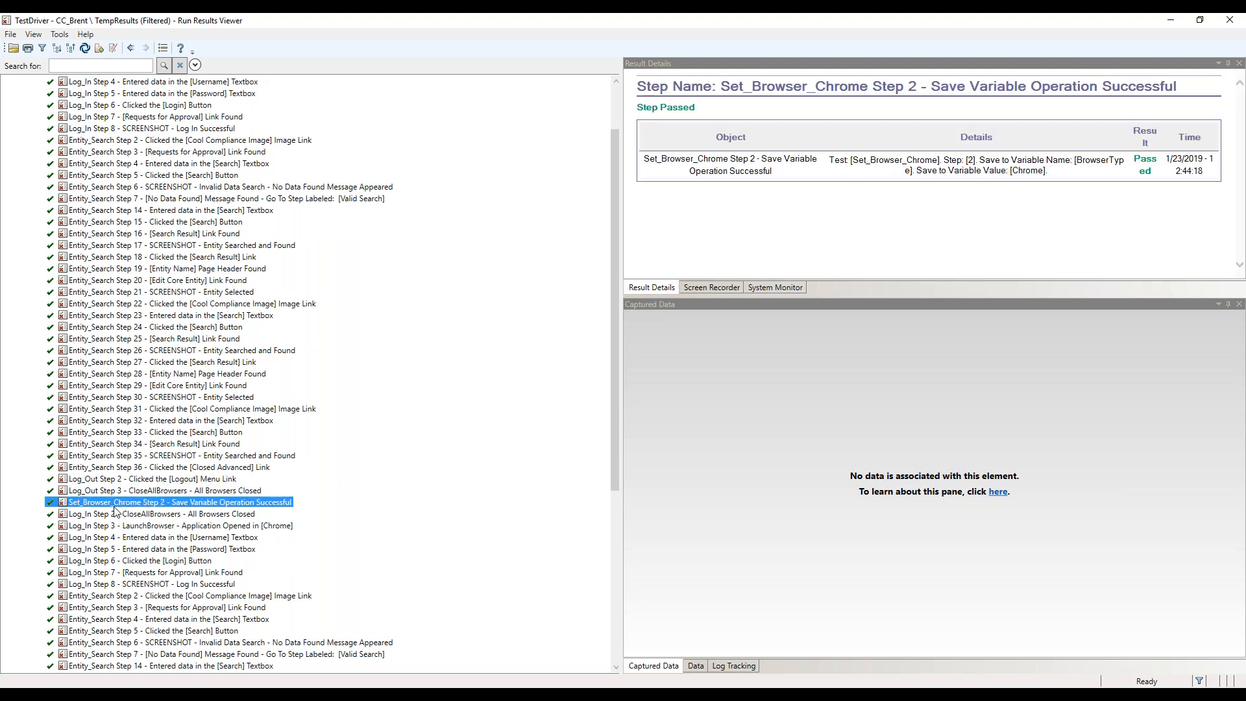
scroll(114, 511, down, 4)
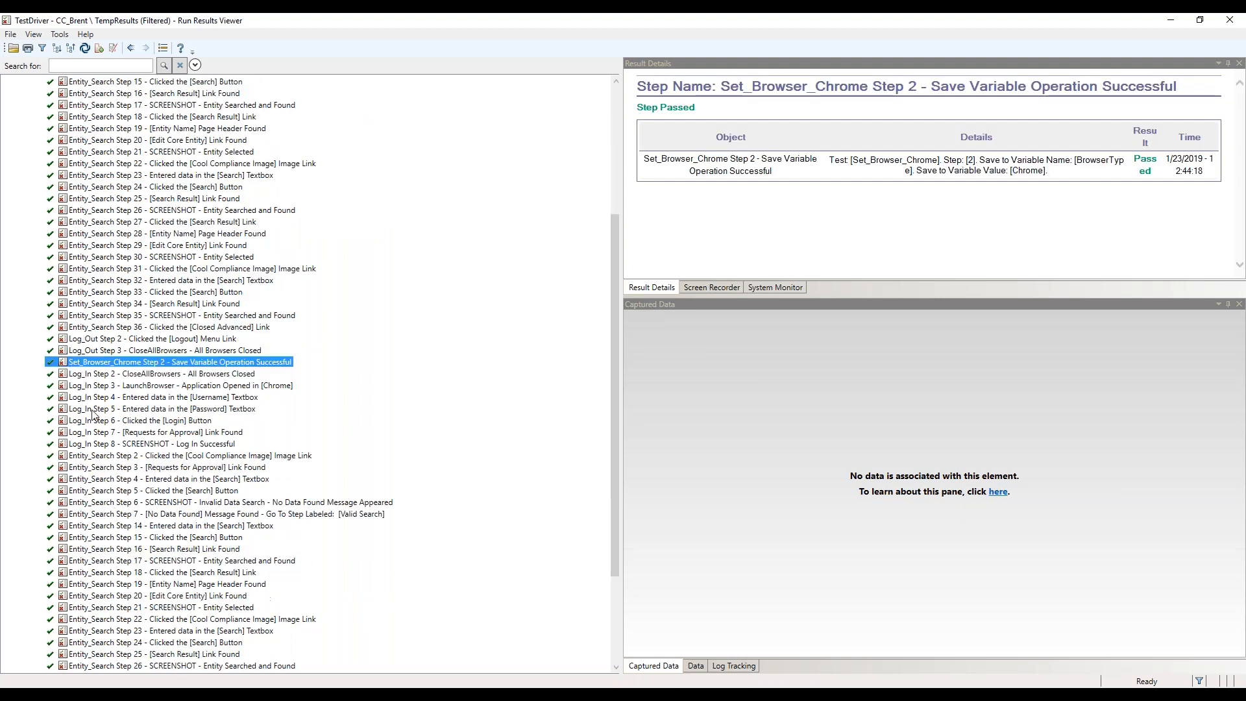
Examine the Chrome run's result nodes from the first Log_In step through Entity_Search to Log_Out step 2
click(87, 374)
click(97, 468)
scroll(98, 471, down, 4)
click(77, 656)
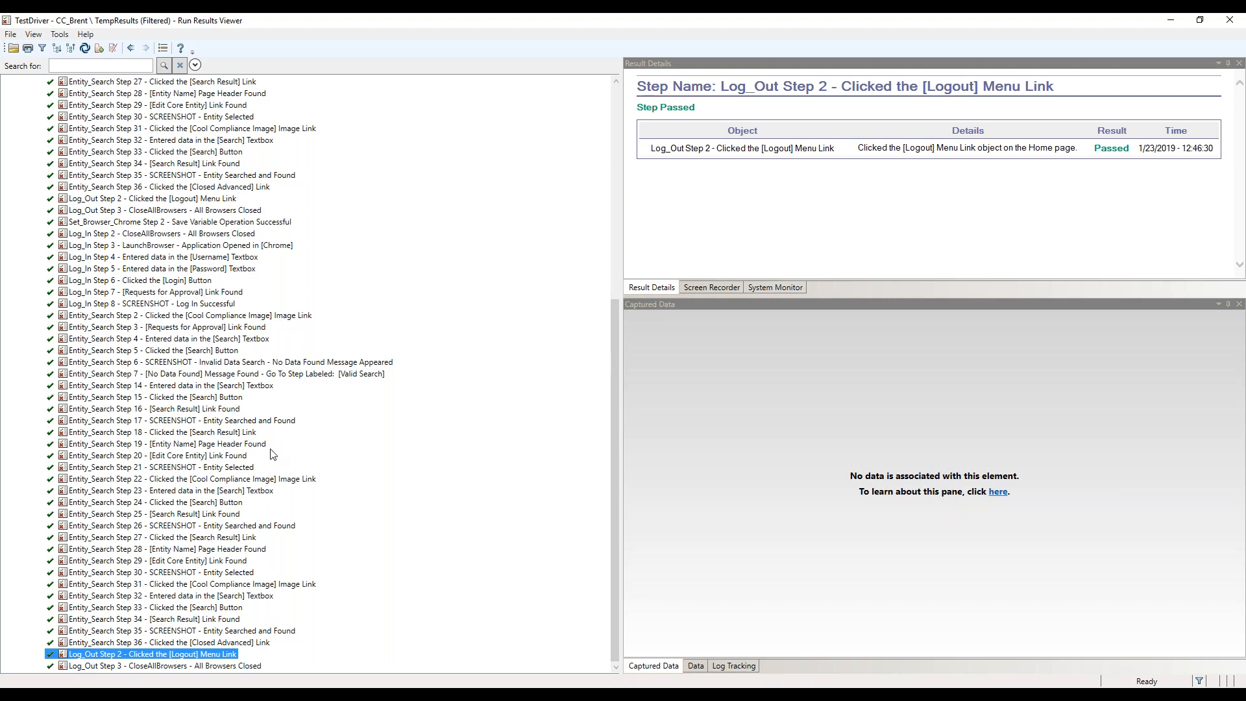
Filter the run results to Reporter nodes containing the text SCREENSHOT
scroll(278, 444, up, 10)
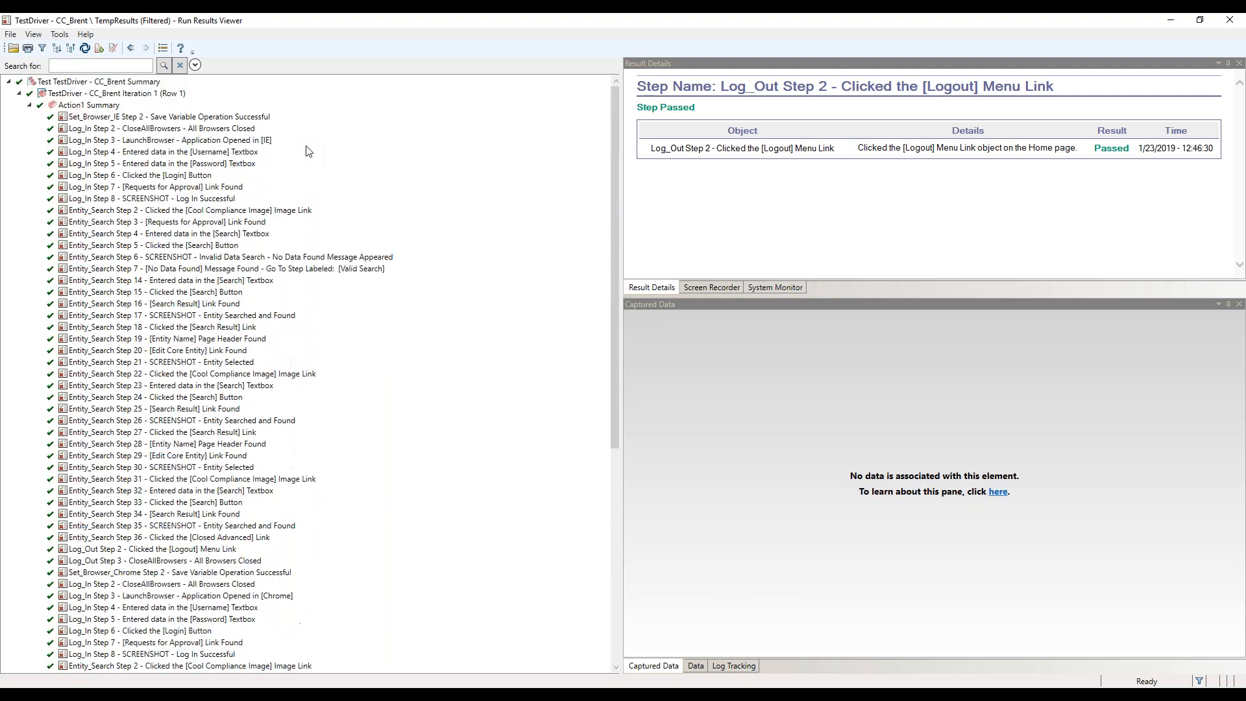
click(42, 48)
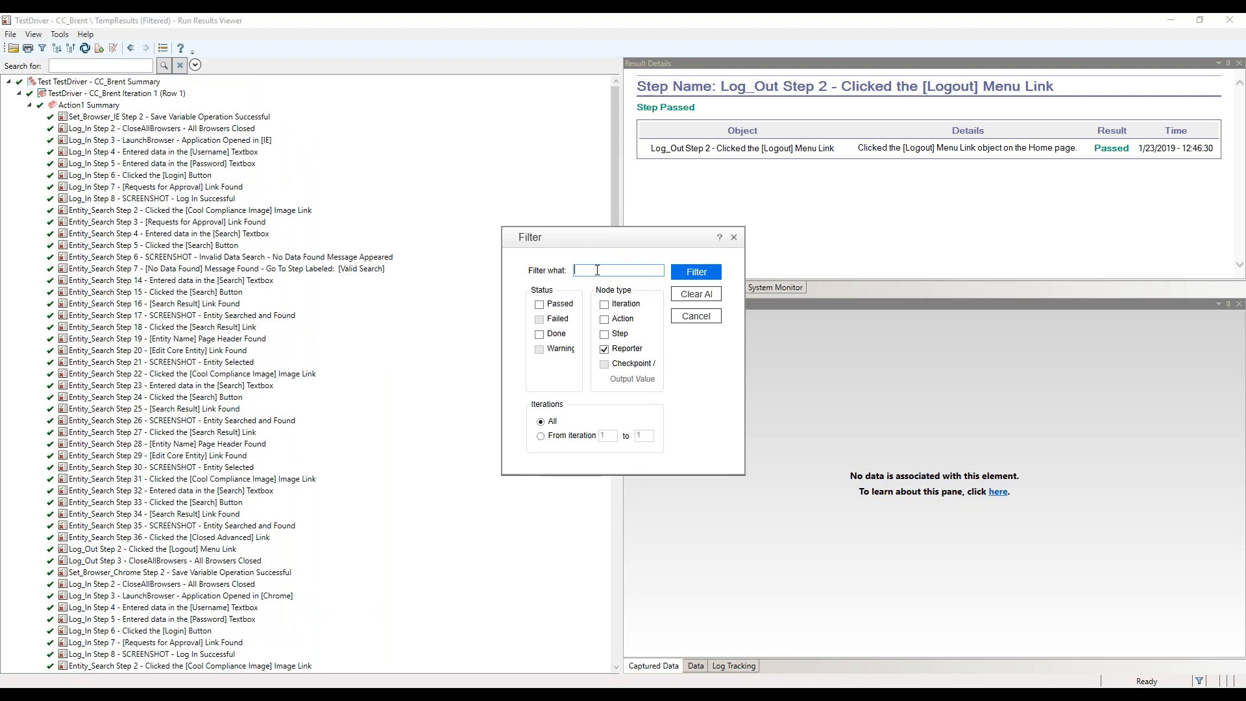
text(SCREENSHOT)
key(Return)
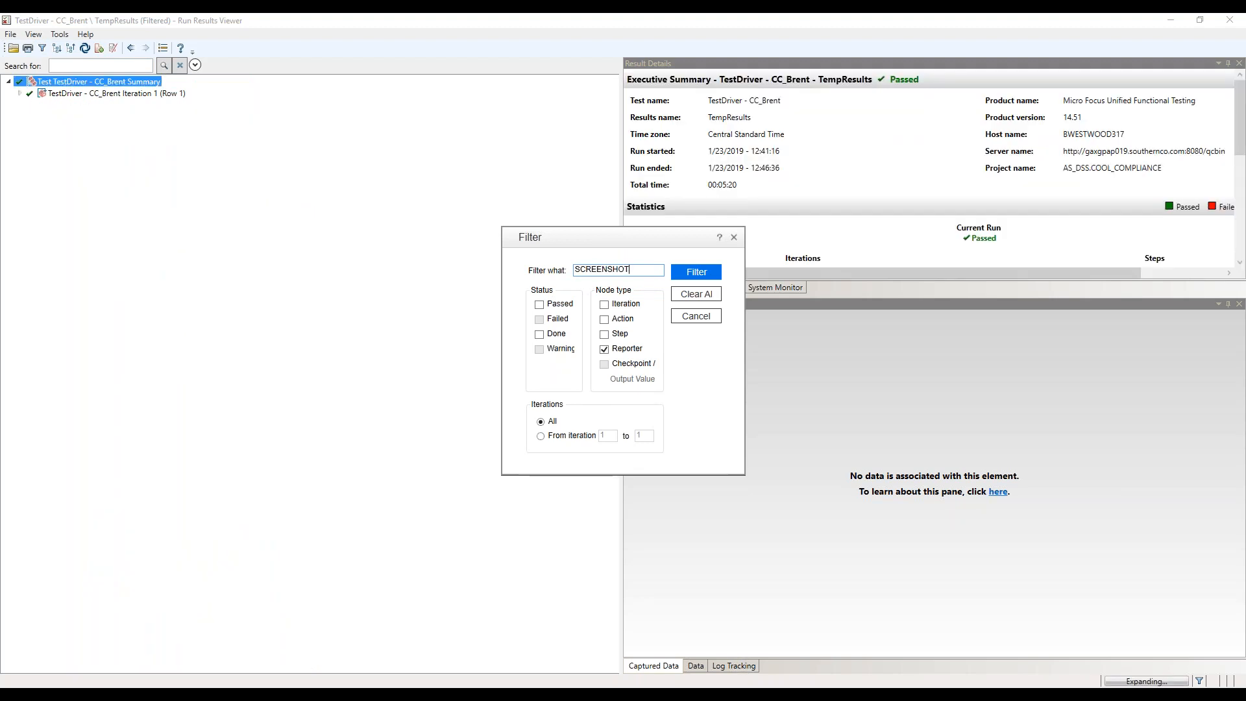
Show the first Log_In step 8 screenshot and enlarge the captured data area by resizing the surrounding panes
click(235, 117)
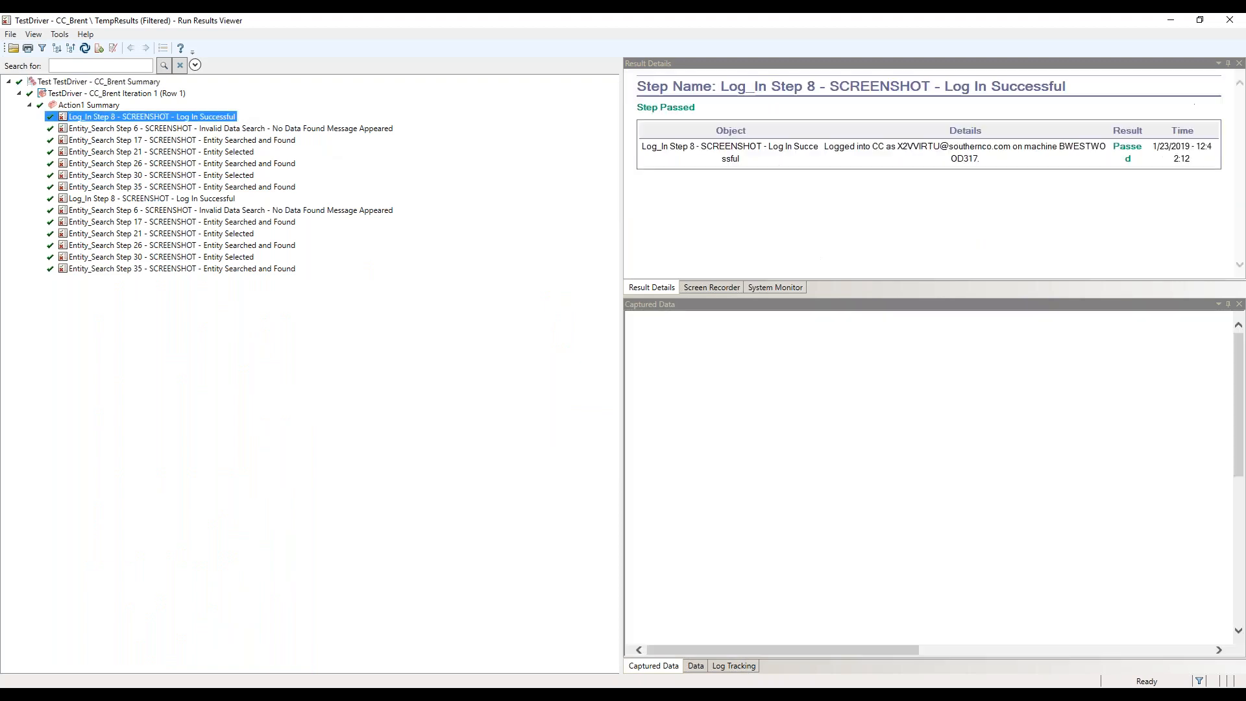
drag(621, 203, 432, 201)
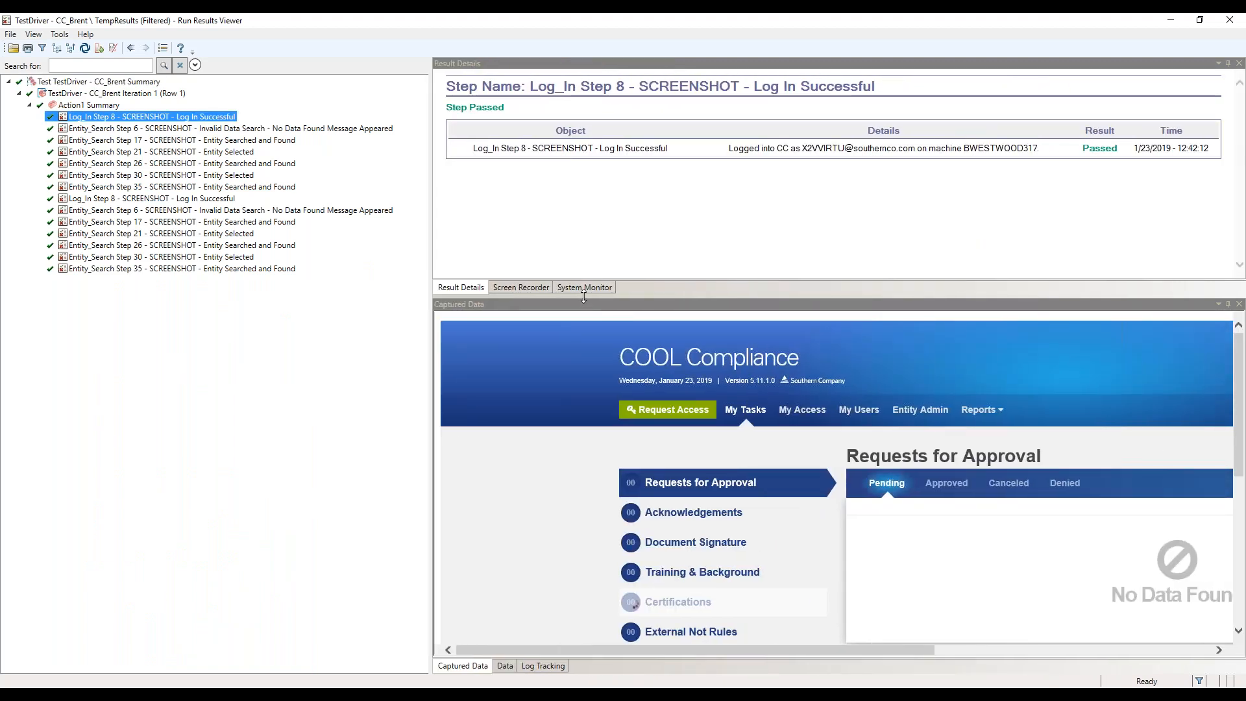
drag(568, 249, 568, 201)
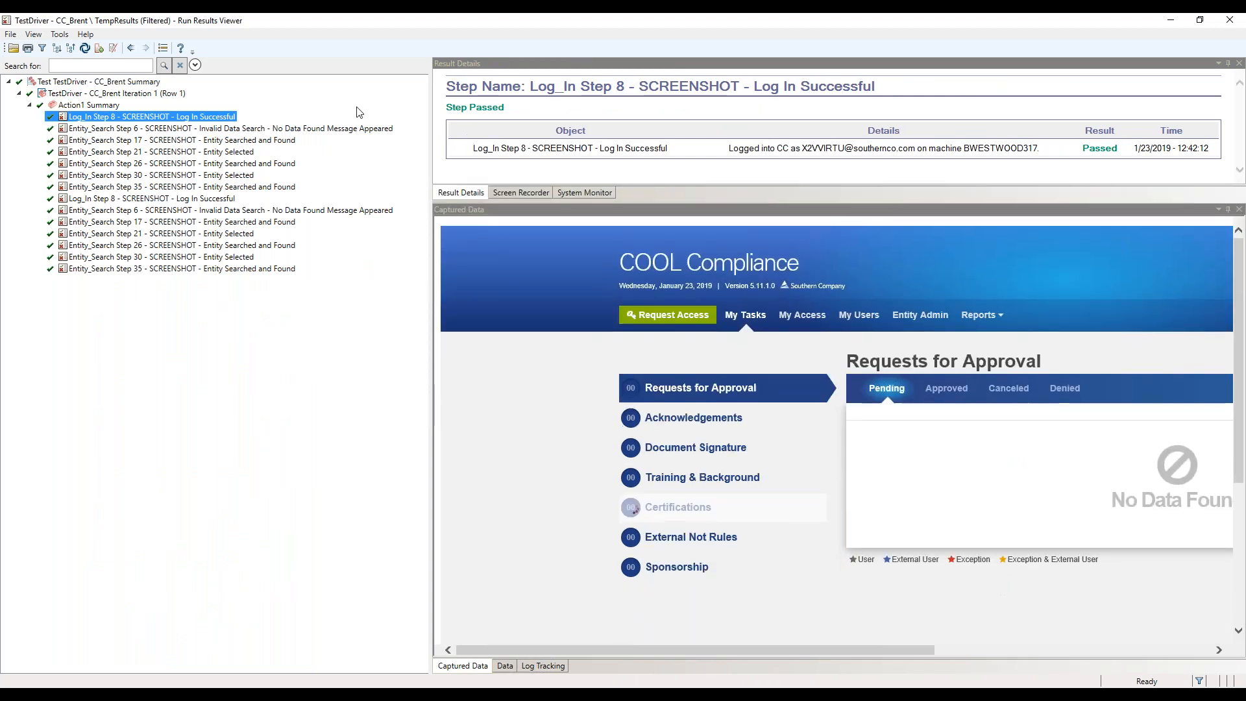
Review the captured Entity_Search screenshots of the Internet Explorer run, from step 6 through step 35
click(277, 129)
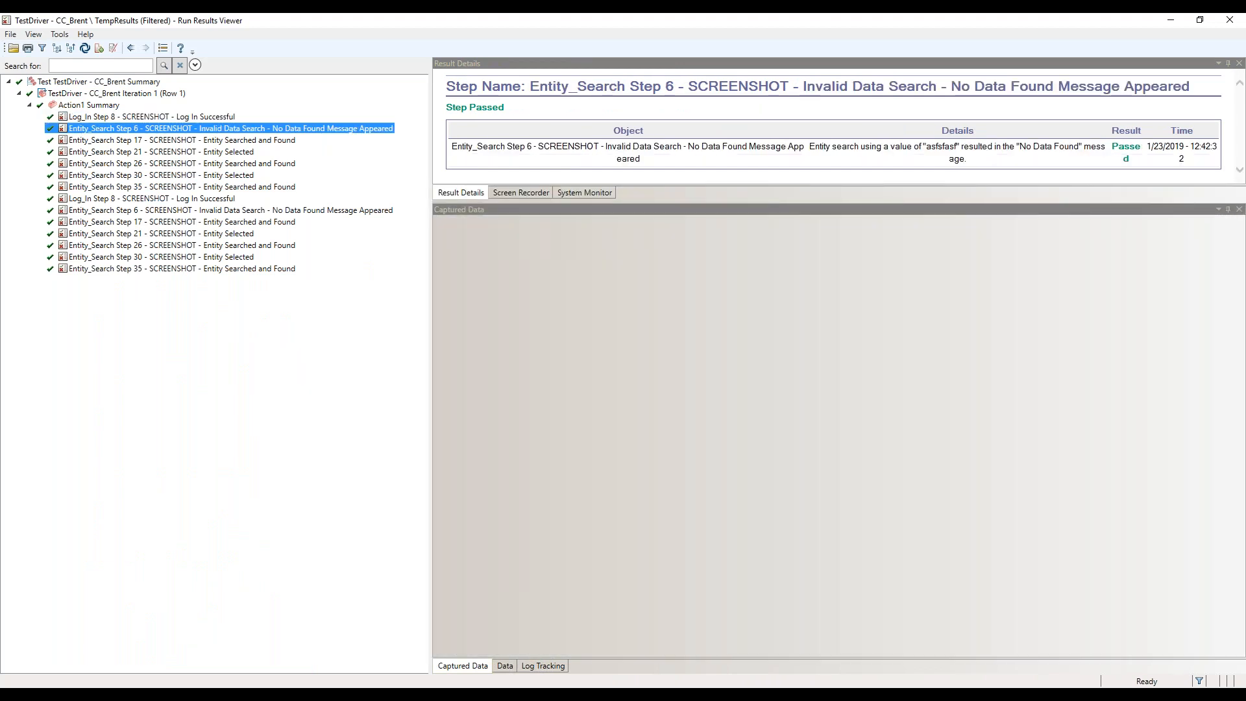
key(Down)
key(Down)
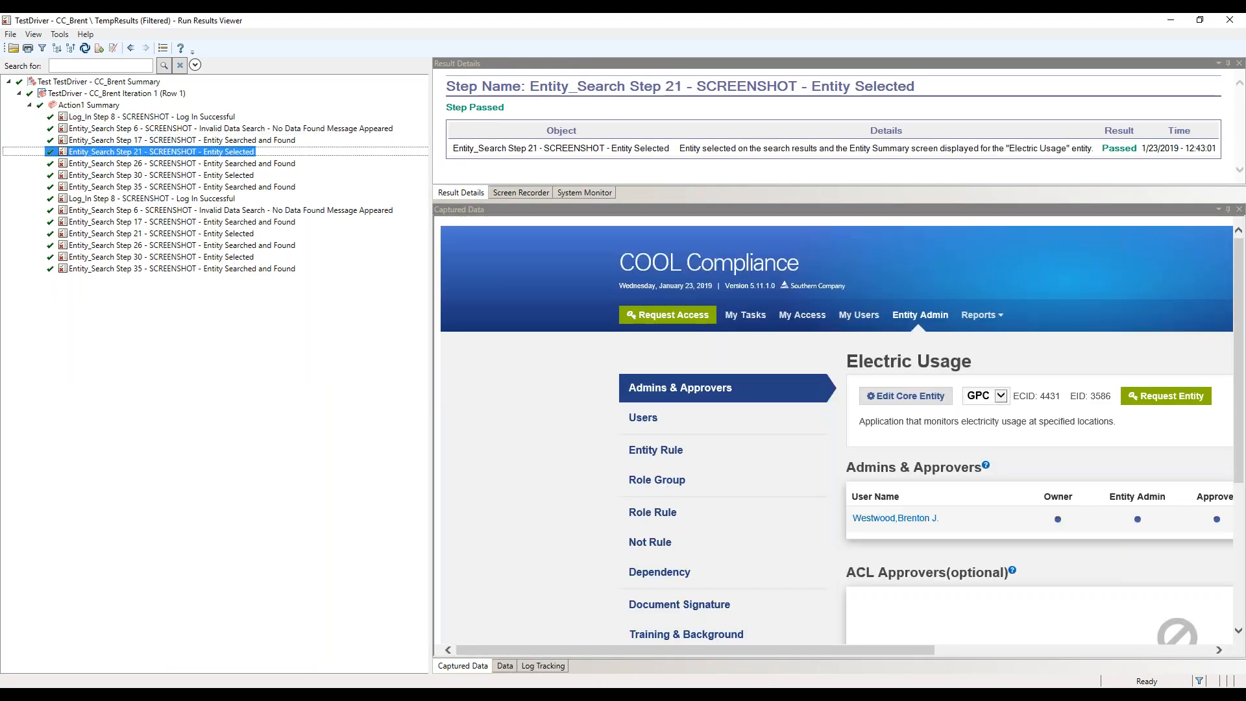
key(Down)
key(Down)
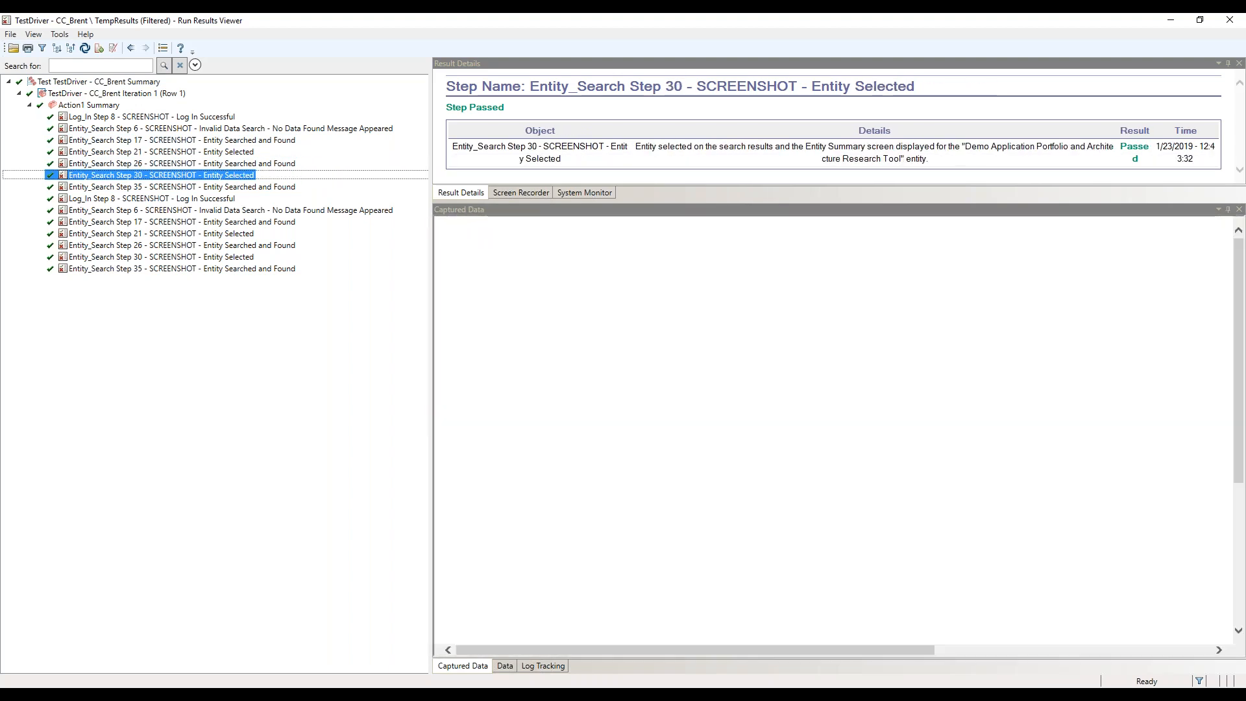
key(Down)
key(Down)
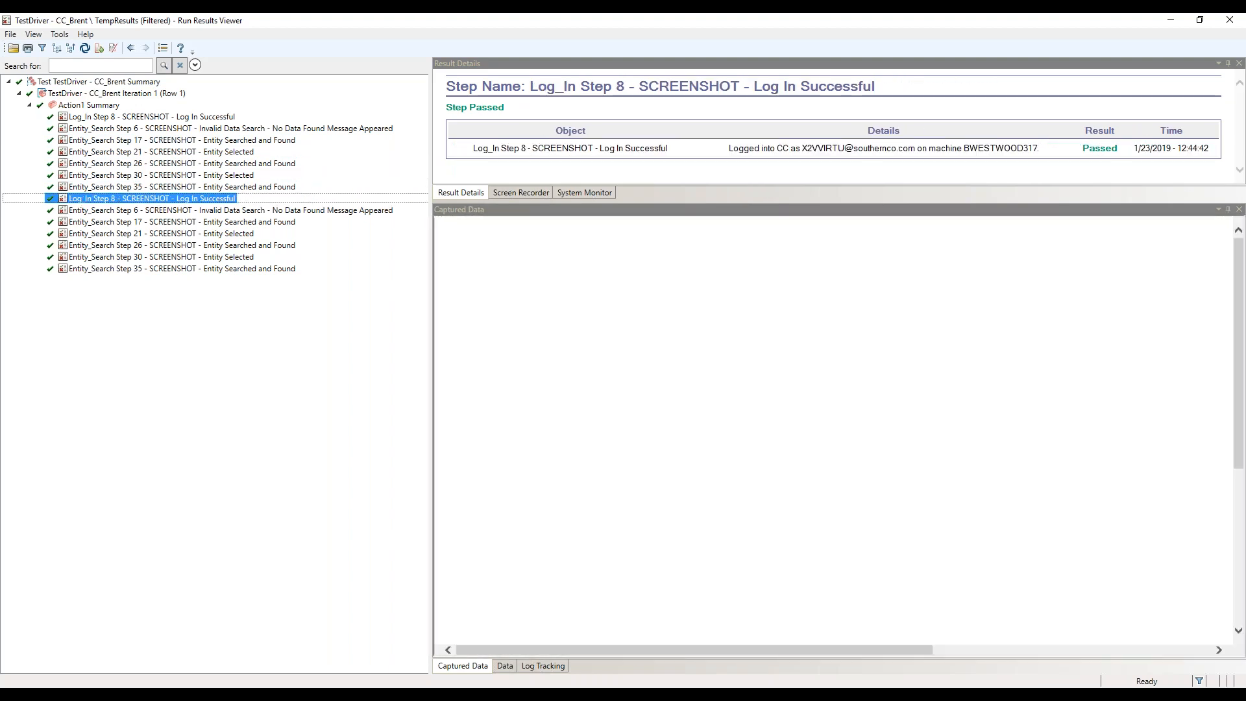
Review the captured screenshots of the Chrome run, from Log_In step 8 through Entity_Search step 35
key(Down)
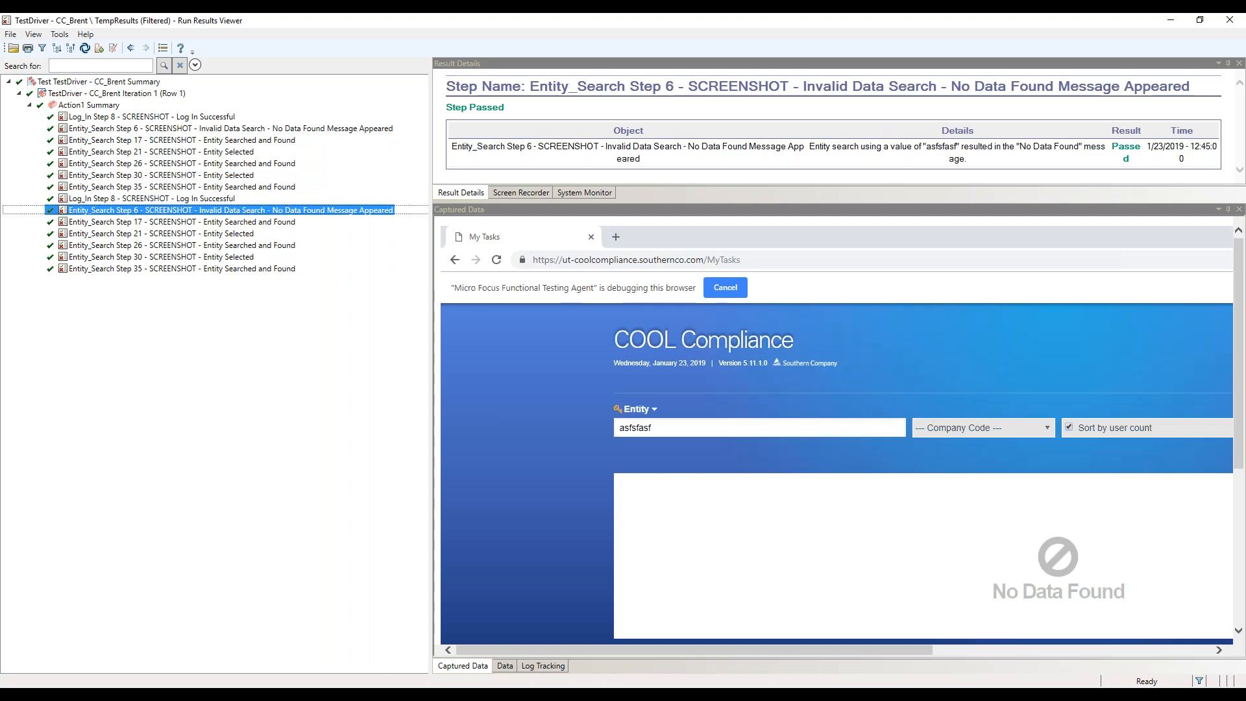
key(Down)
key(Down)
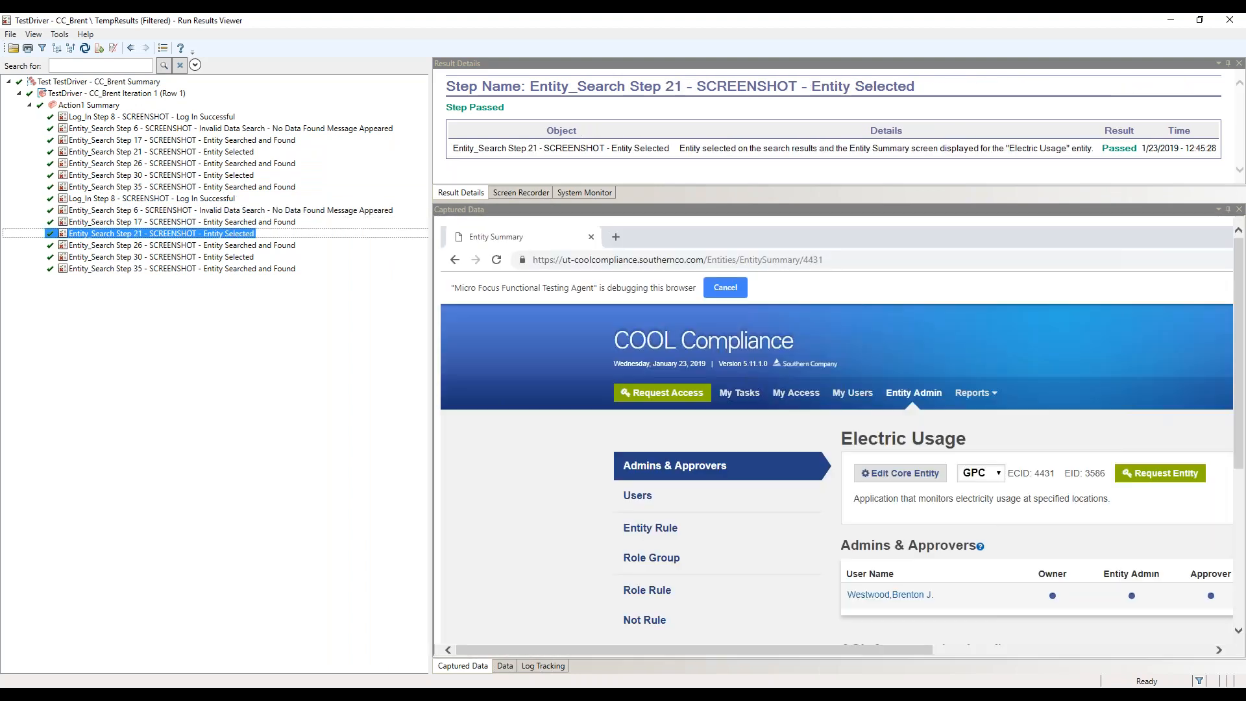
key(Down)
key(Down)
key(Down)
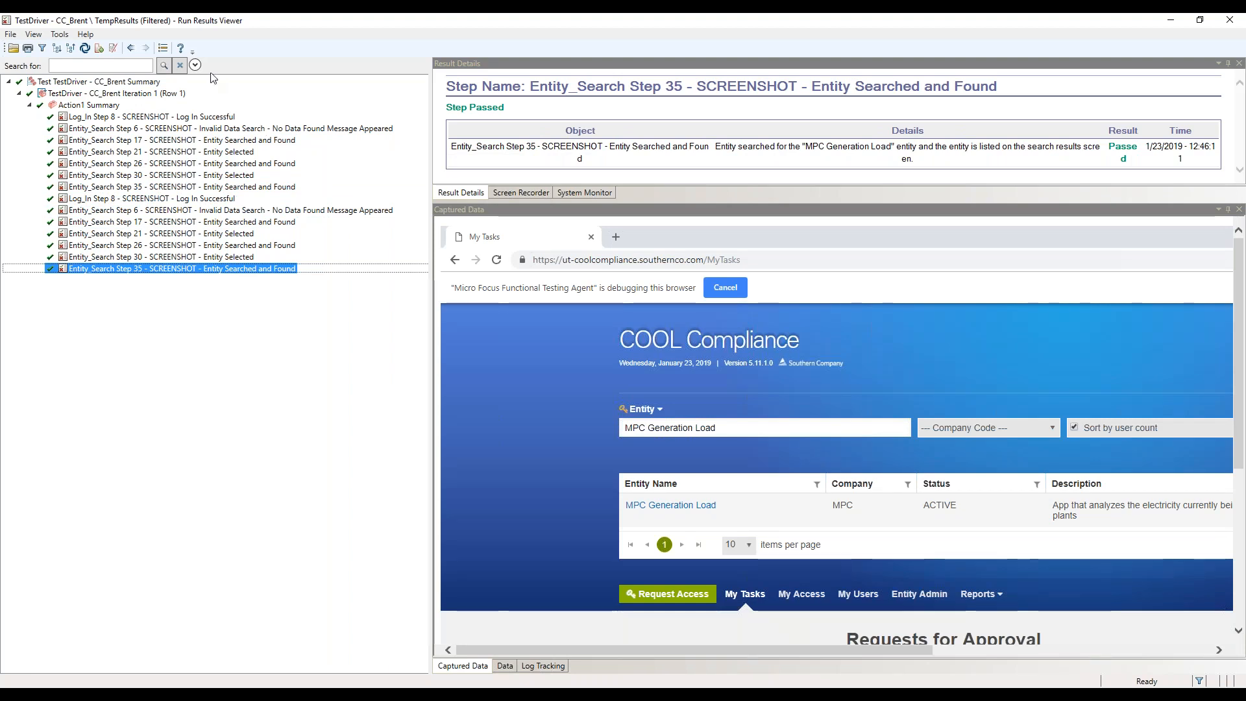
Clear all result filters and expand the iteration and Action1 nodes to show the full result tree
click(42, 48)
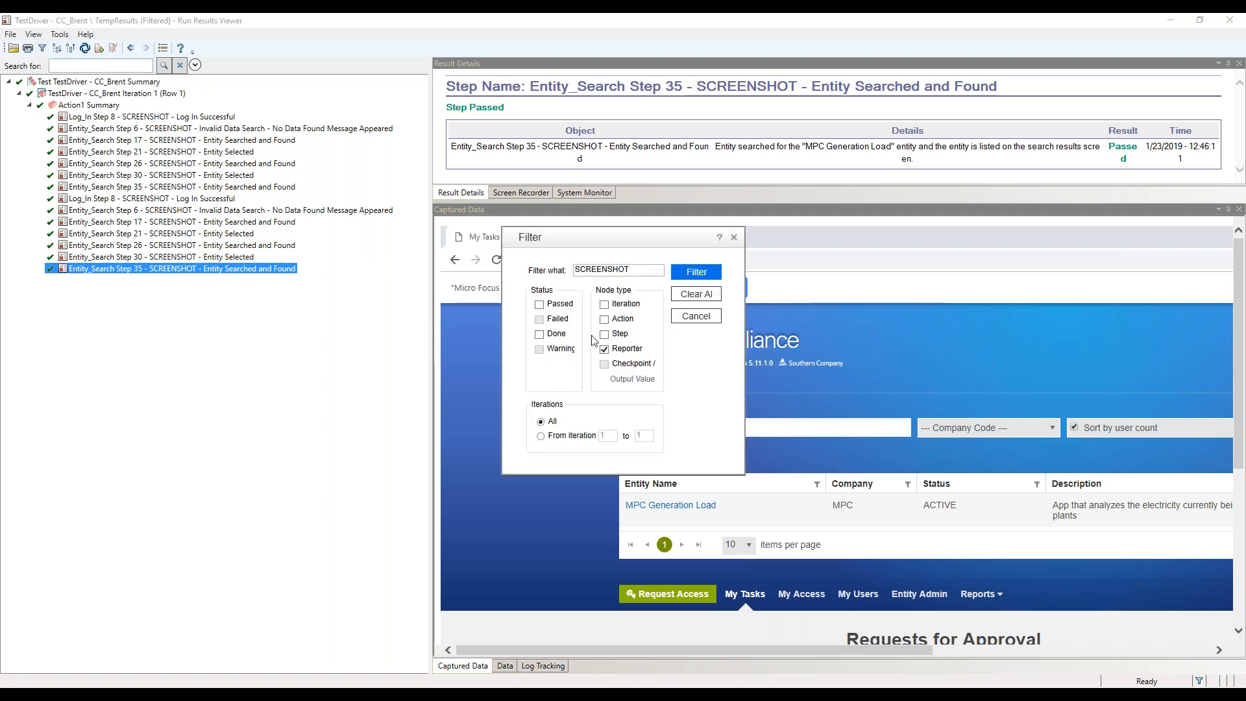
click(695, 294)
click(19, 94)
click(30, 106)
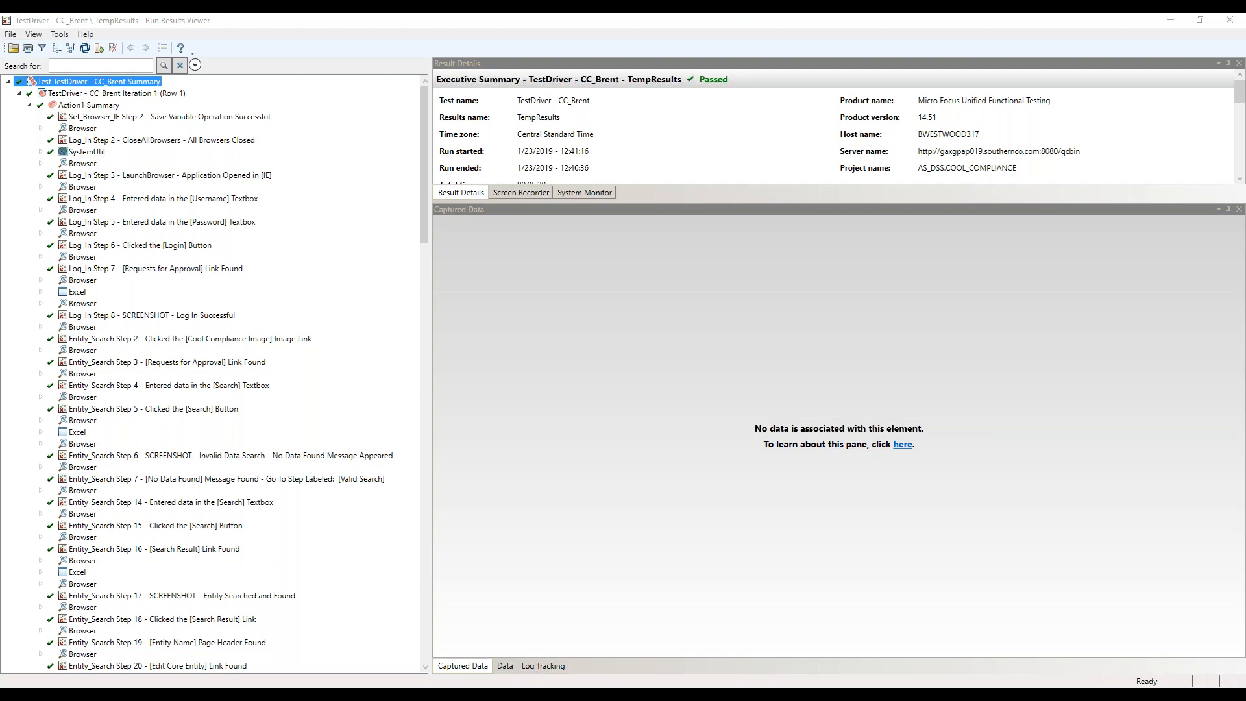
Export the run results of all nodes as step details, using the user-defined stylesheet PShort - Reporter.xsl
click(17, 38)
click(59, 103)
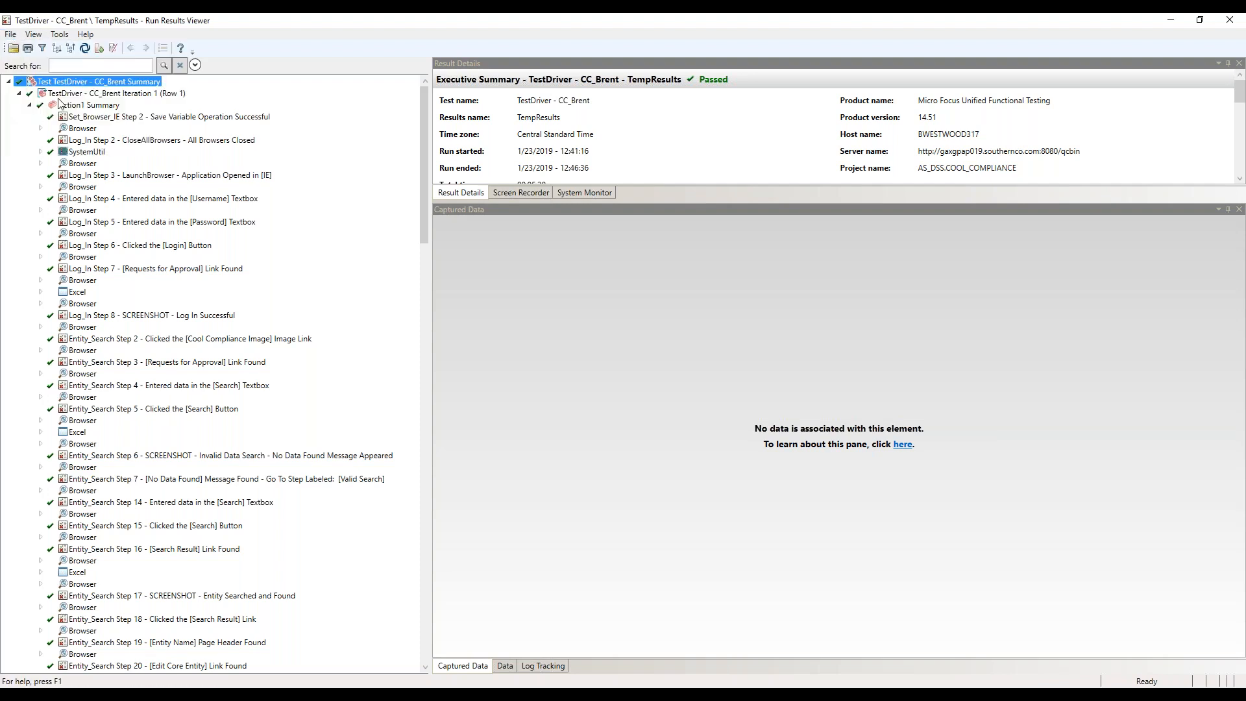
click(555, 394)
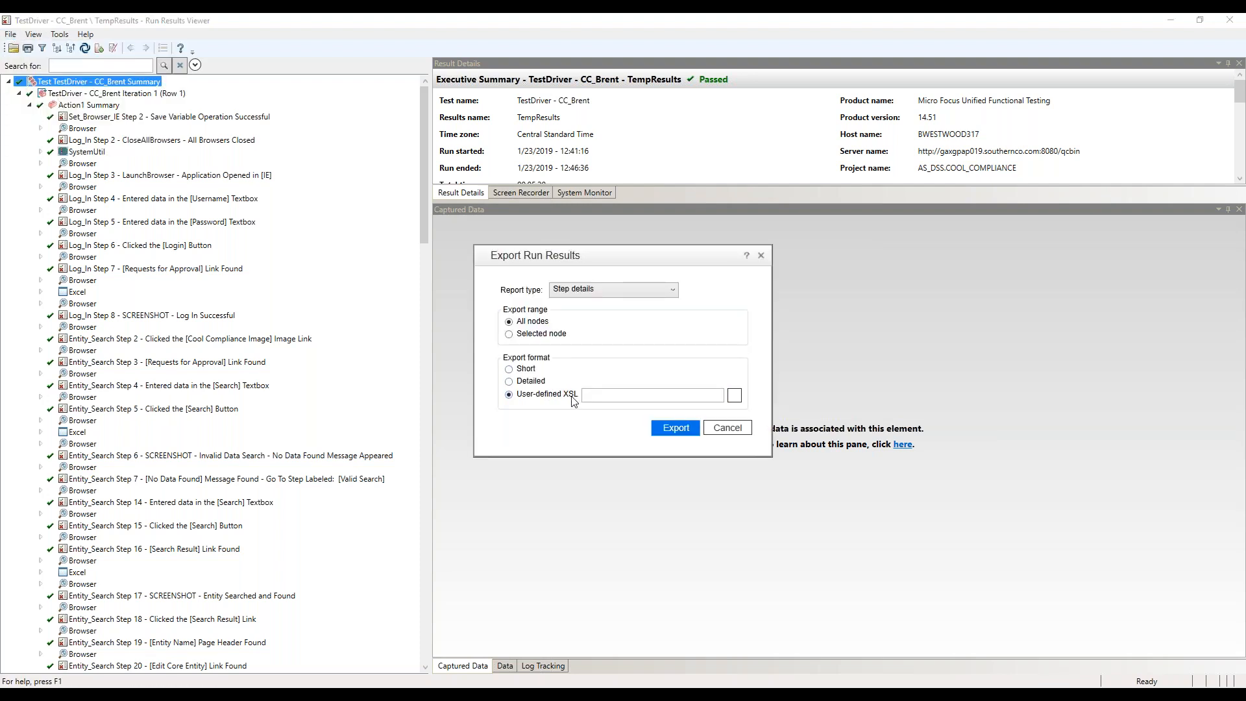
click(735, 396)
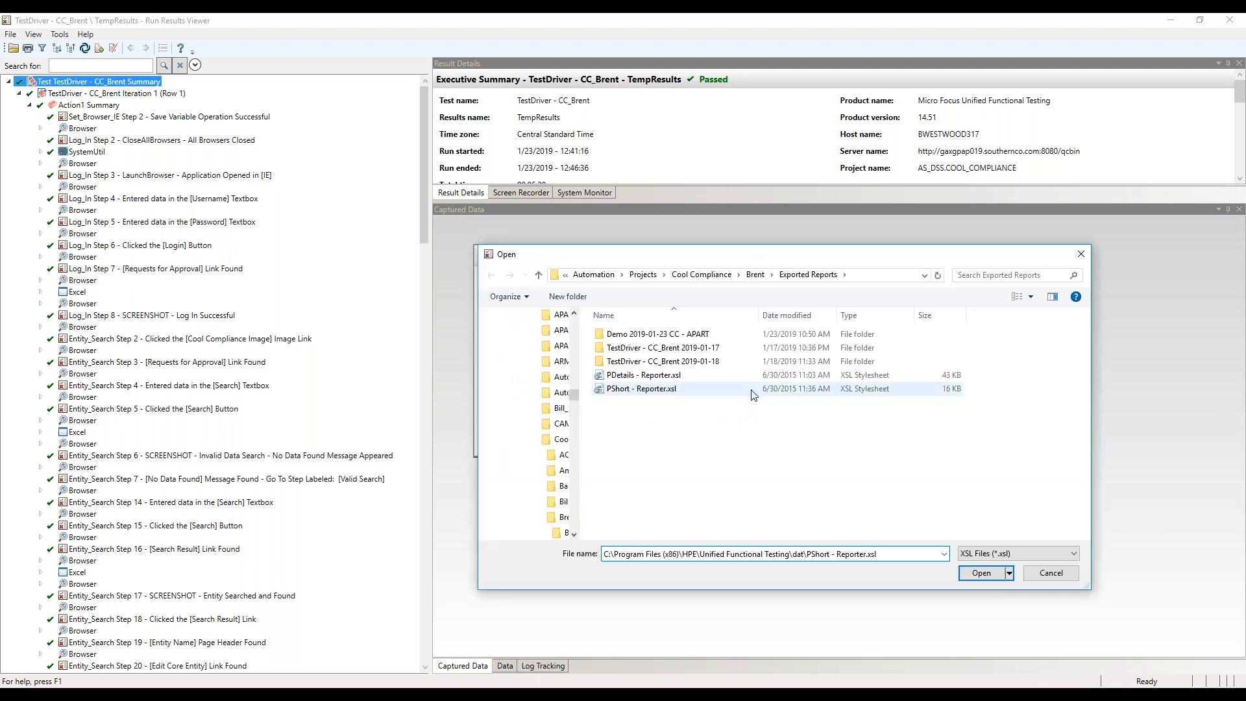
double_click(753, 389)
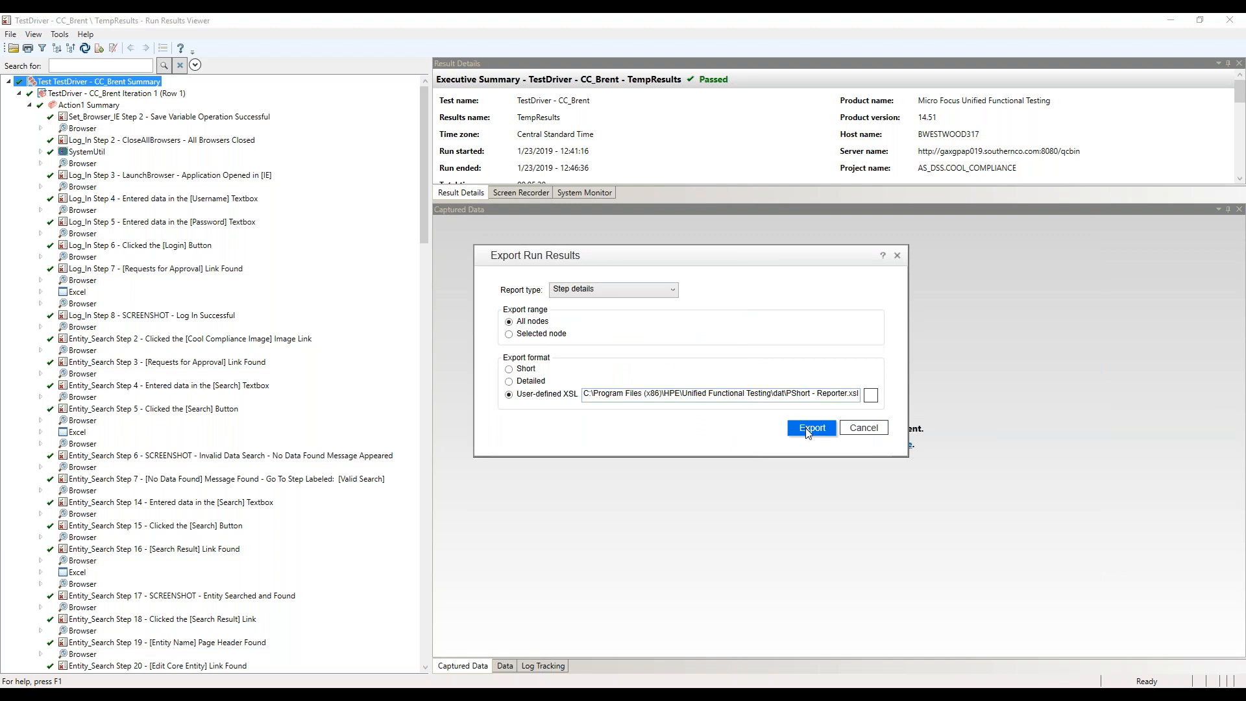
click(805, 427)
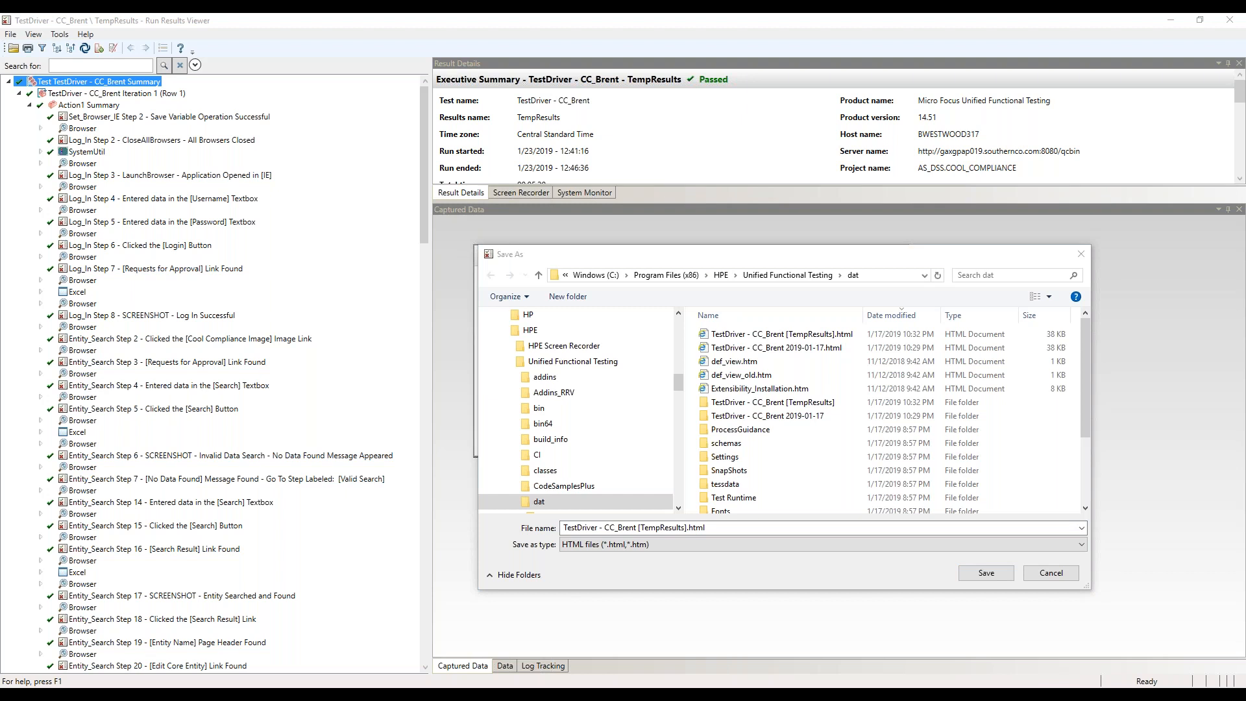
Set the save location to the Exported Reports folder of the Cool Compliance project
click(776, 527)
key(ctrl+a)
key(ctrl+v)
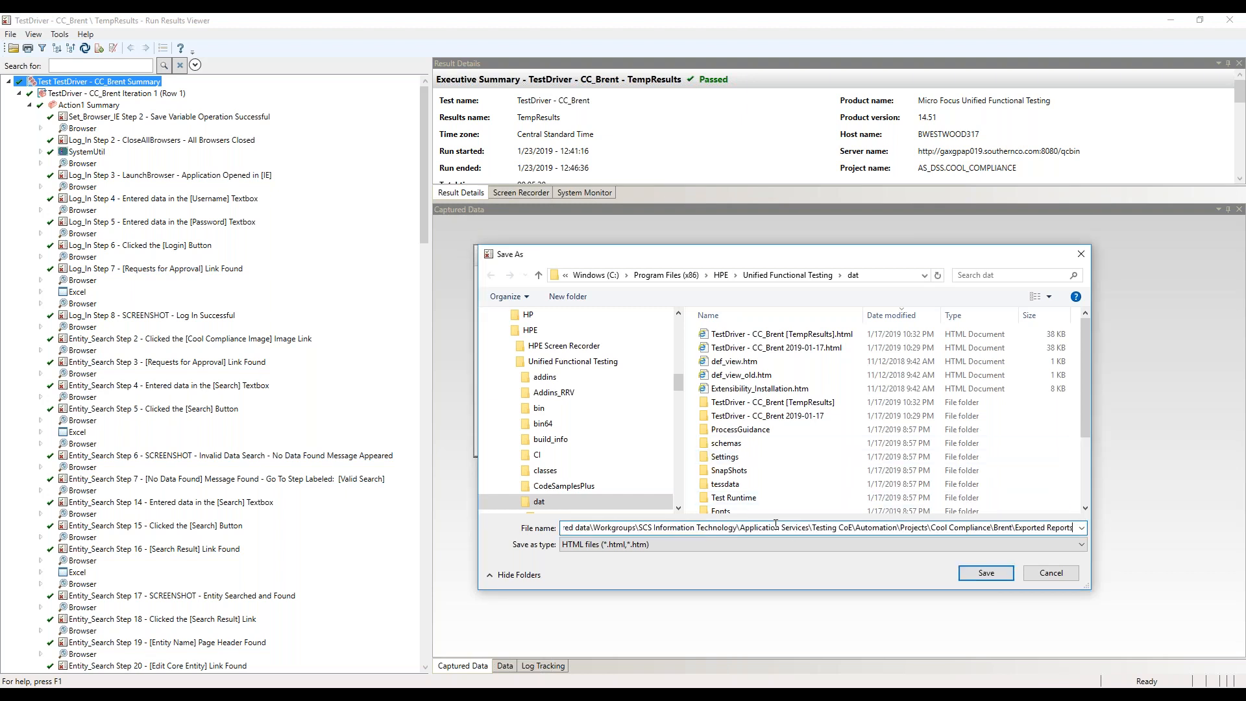
key(Return)
Name the exported HTML report Vivit Demo and save it
key(shift+Left)
key(shift+Left)
key(shift+Left)
key(shift+Left)
key(shift+Left)
text(vlV)
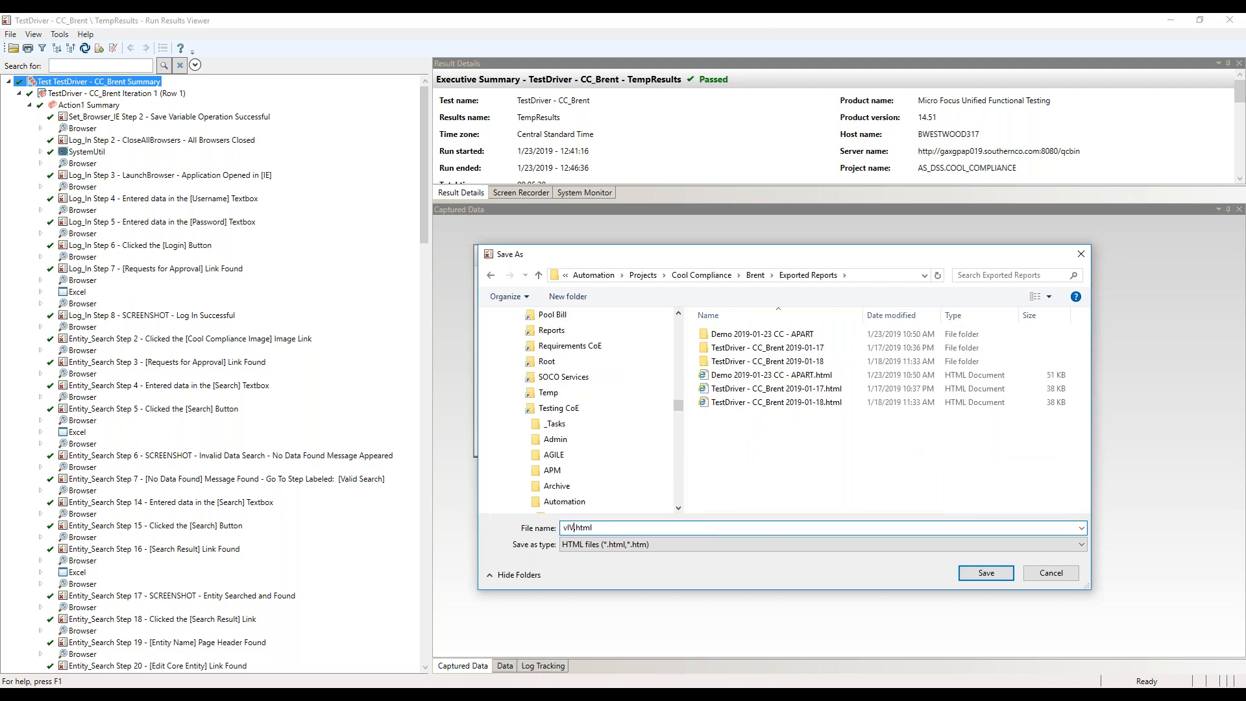
key(BackSpace)
key(BackSpace)
key(BackSpace)
text(Vivit Demo)
click(987, 576)
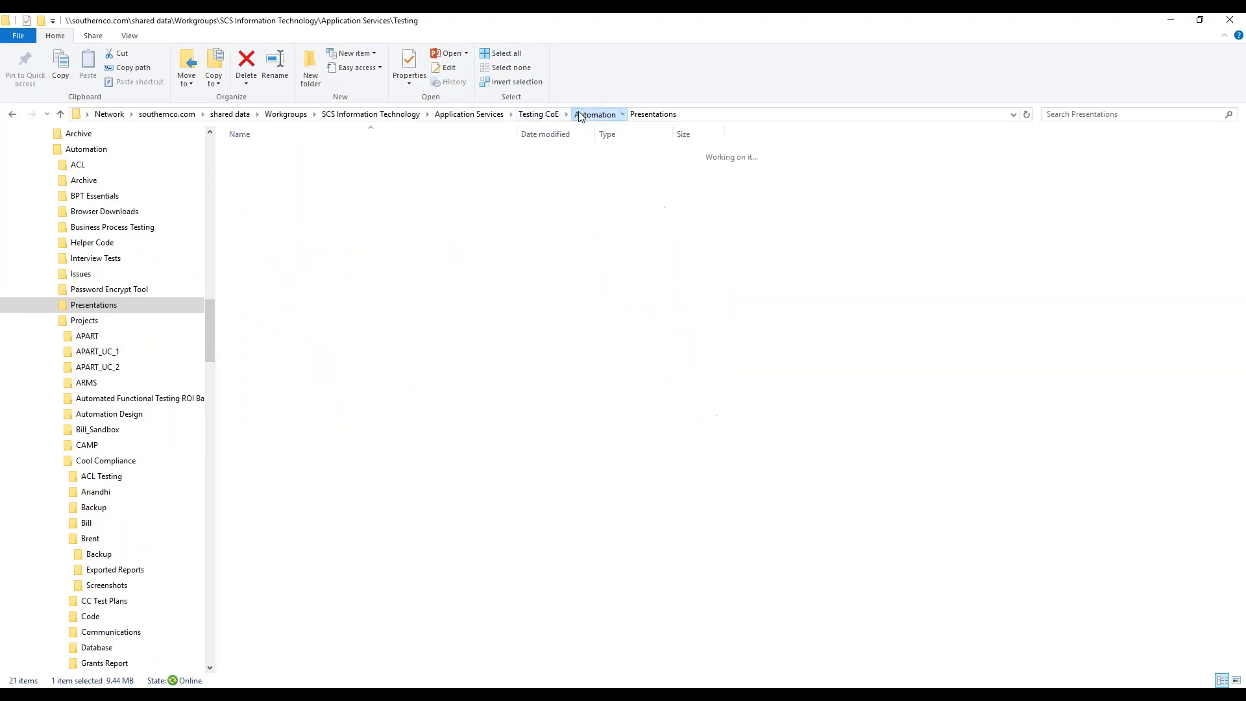
Switch to File Explorer, open the Cool Compliance project's Exported Reports folder under Automation, and sort it by date modified
click(580, 116)
click(262, 293)
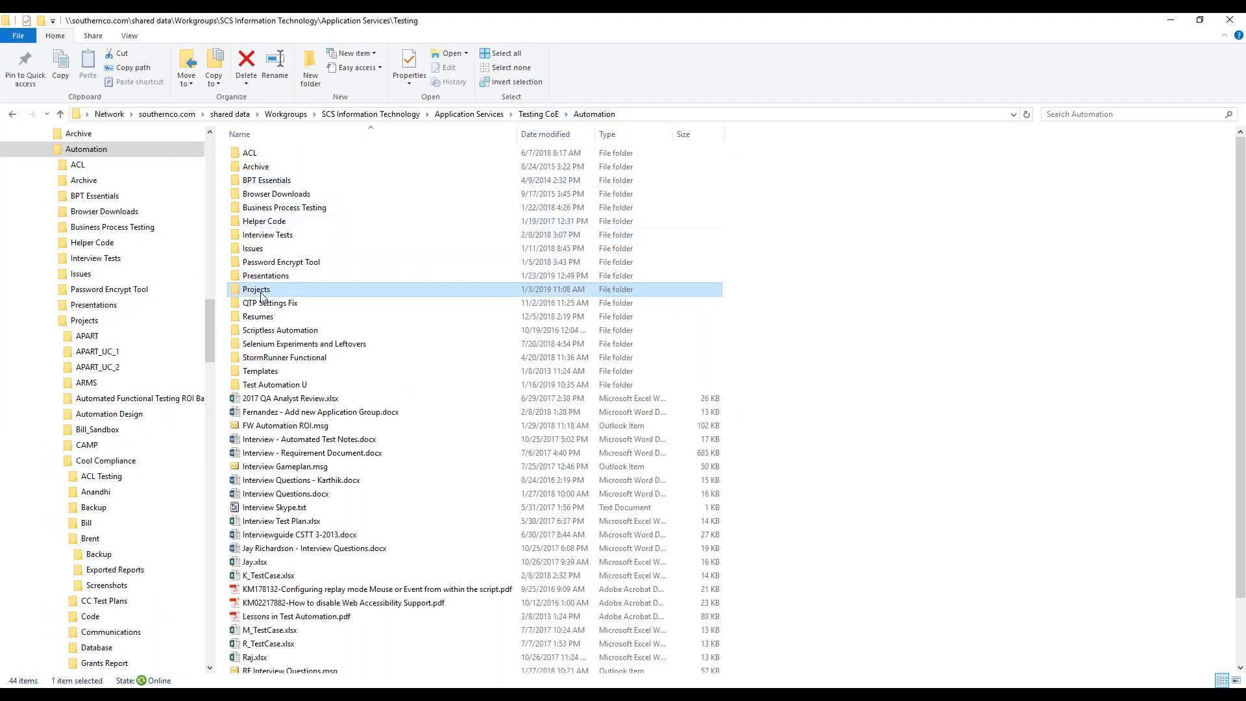
double_click(262, 291)
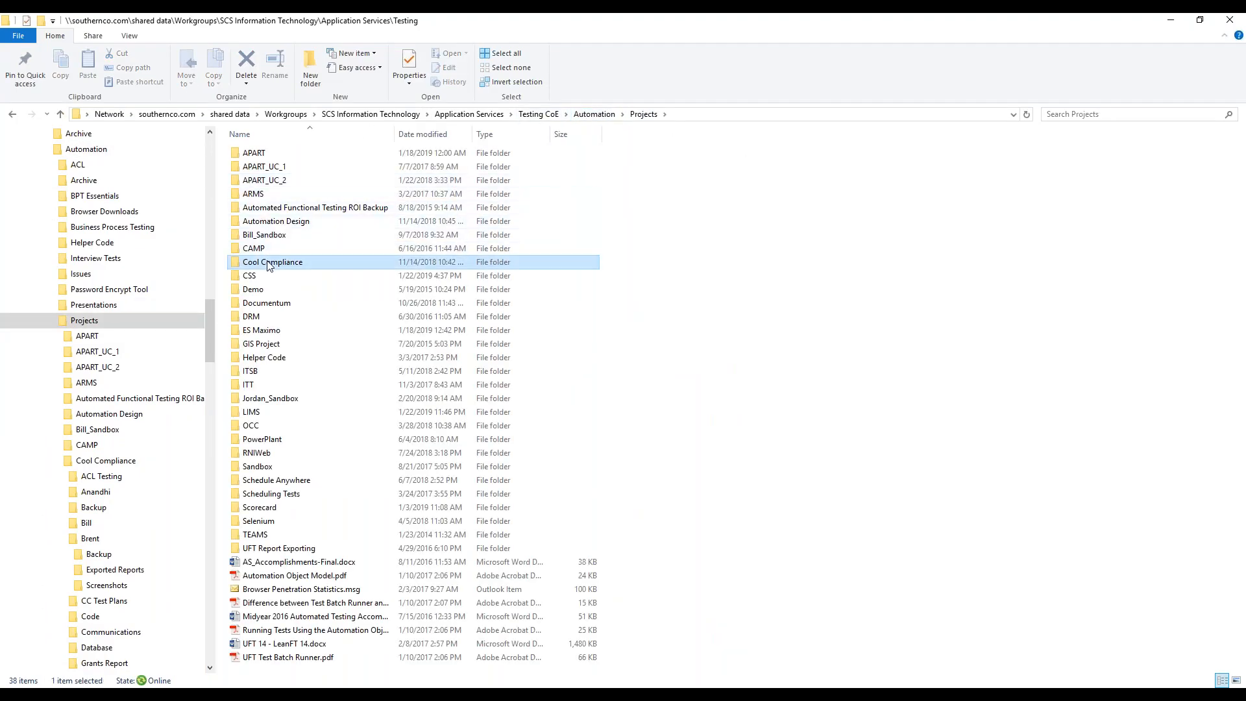
double_click(270, 262)
double_click(267, 208)
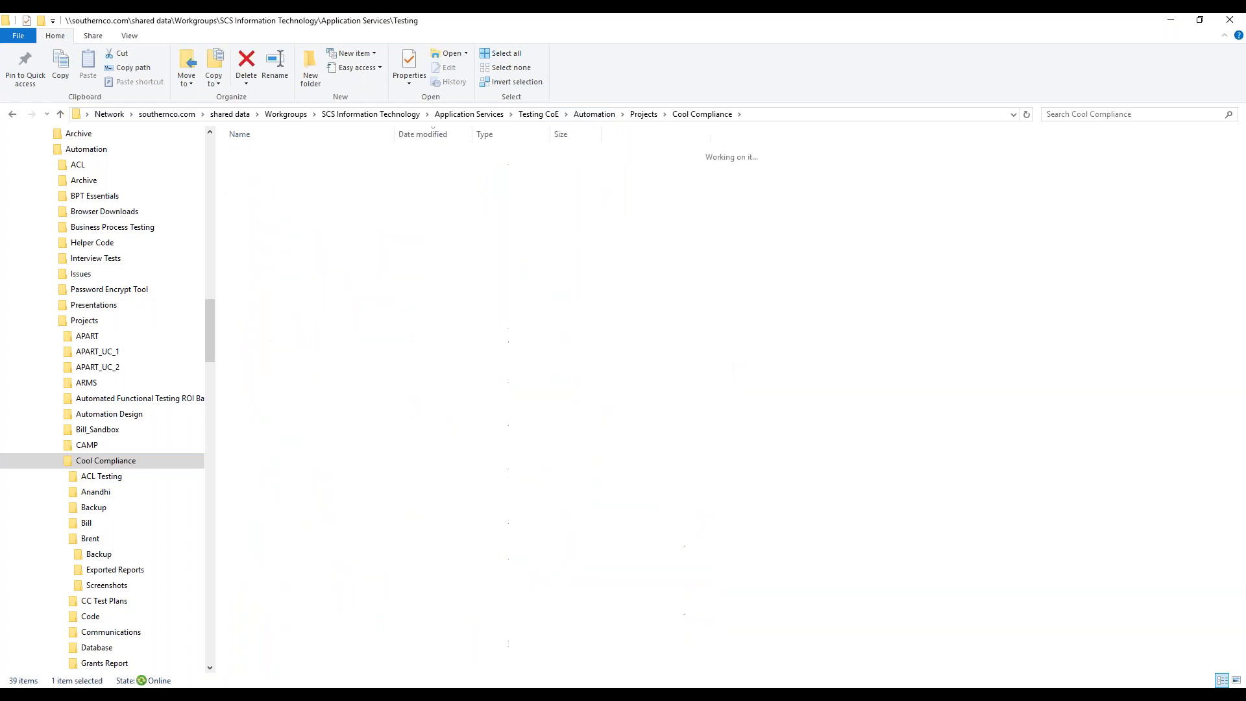
double_click(269, 205)
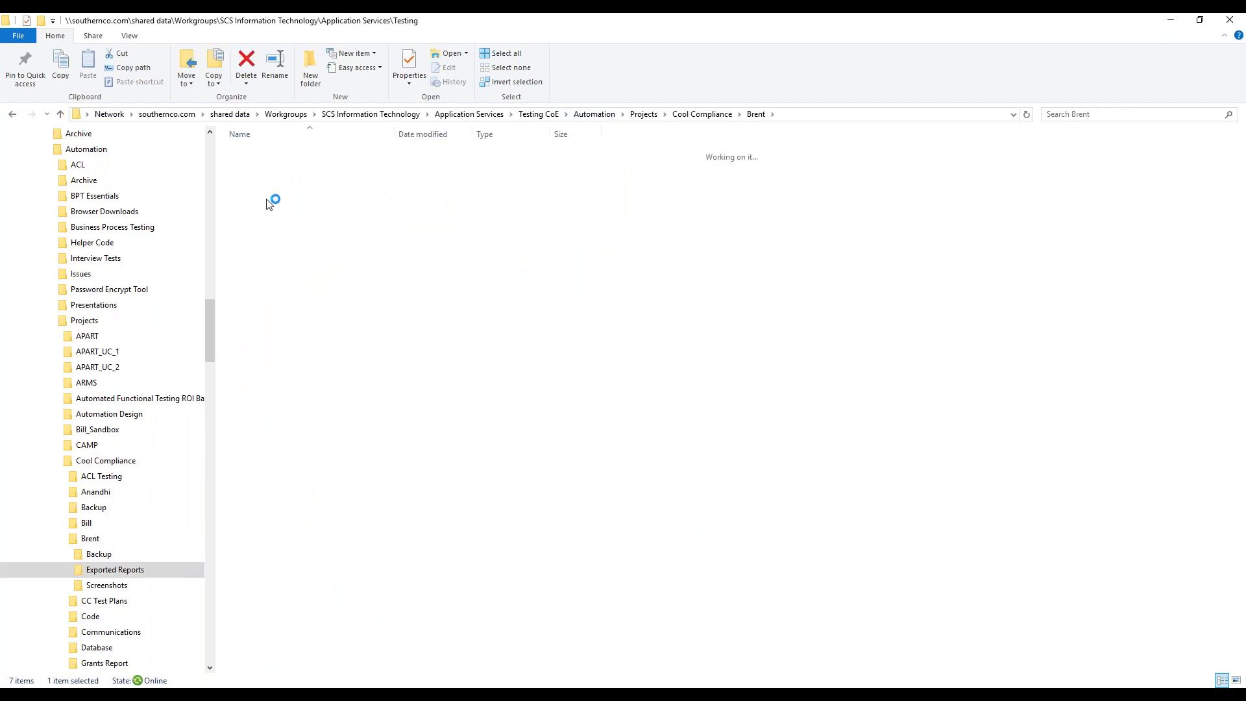
click(423, 133)
Open the exported Vivit Demo.html file in TextPad
click(300, 154)
right_click(299, 155)
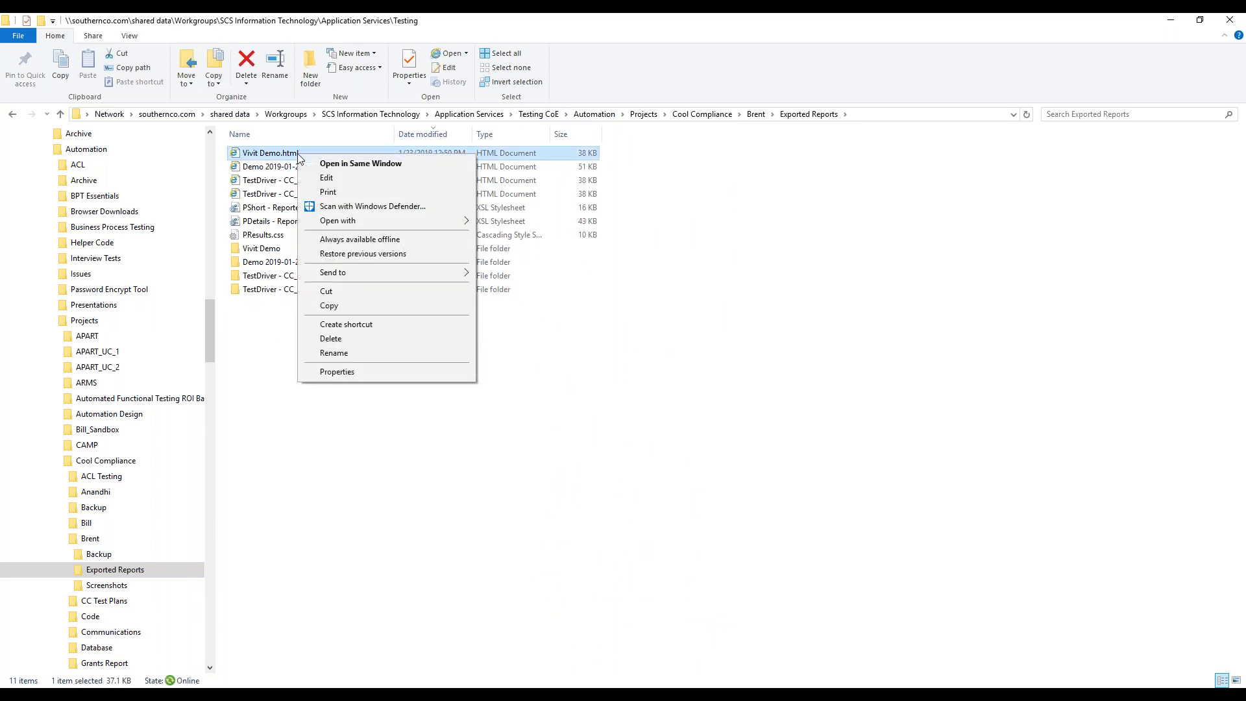
click(250, 323)
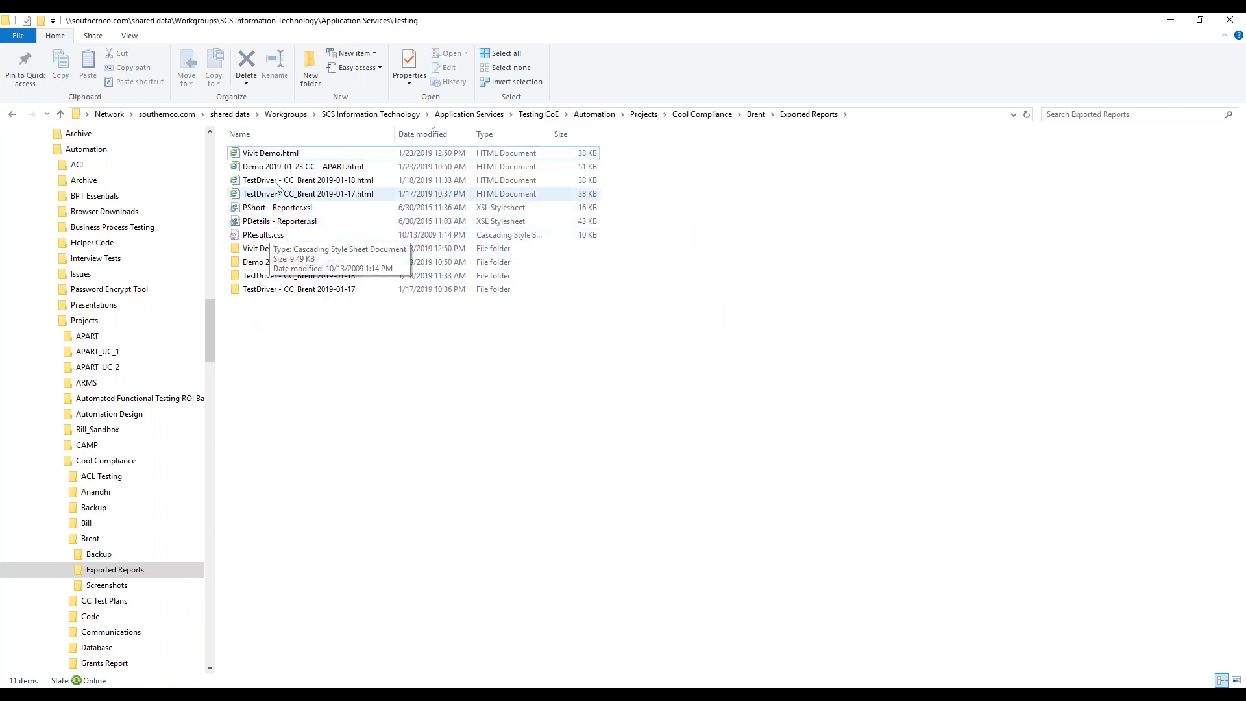
click(278, 155)
right_click(277, 155)
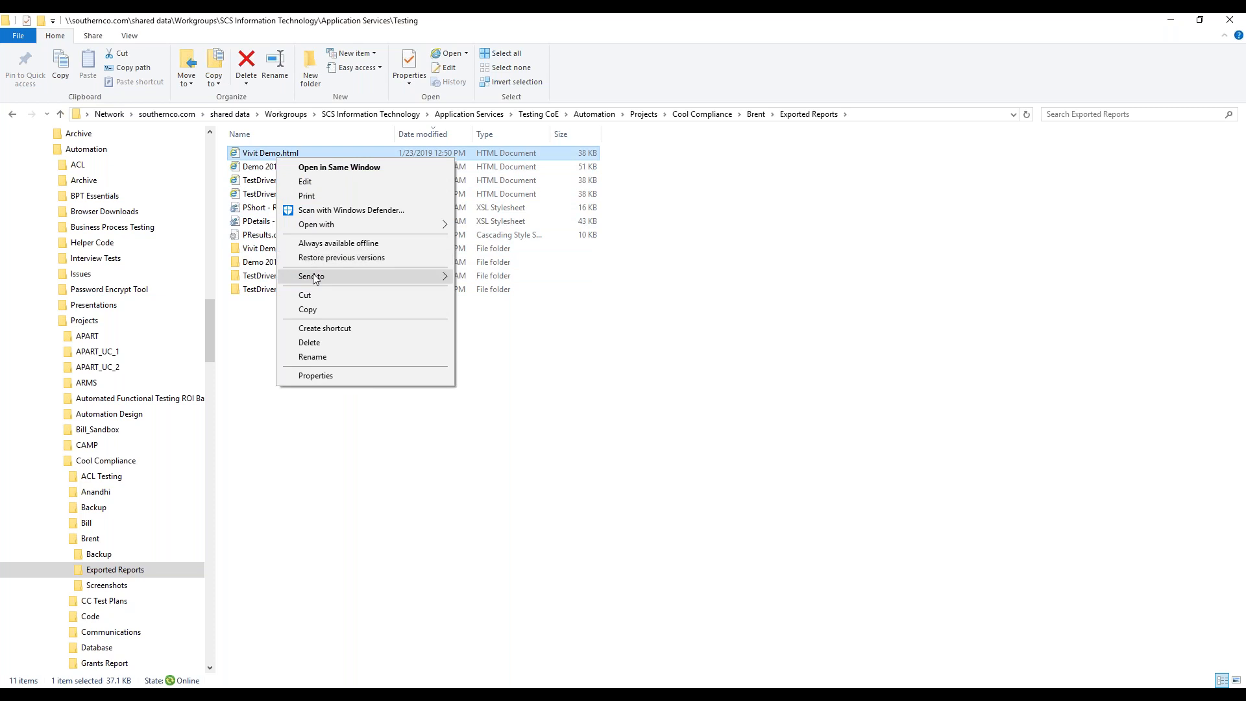
mouse_move(314, 278)
click(493, 362)
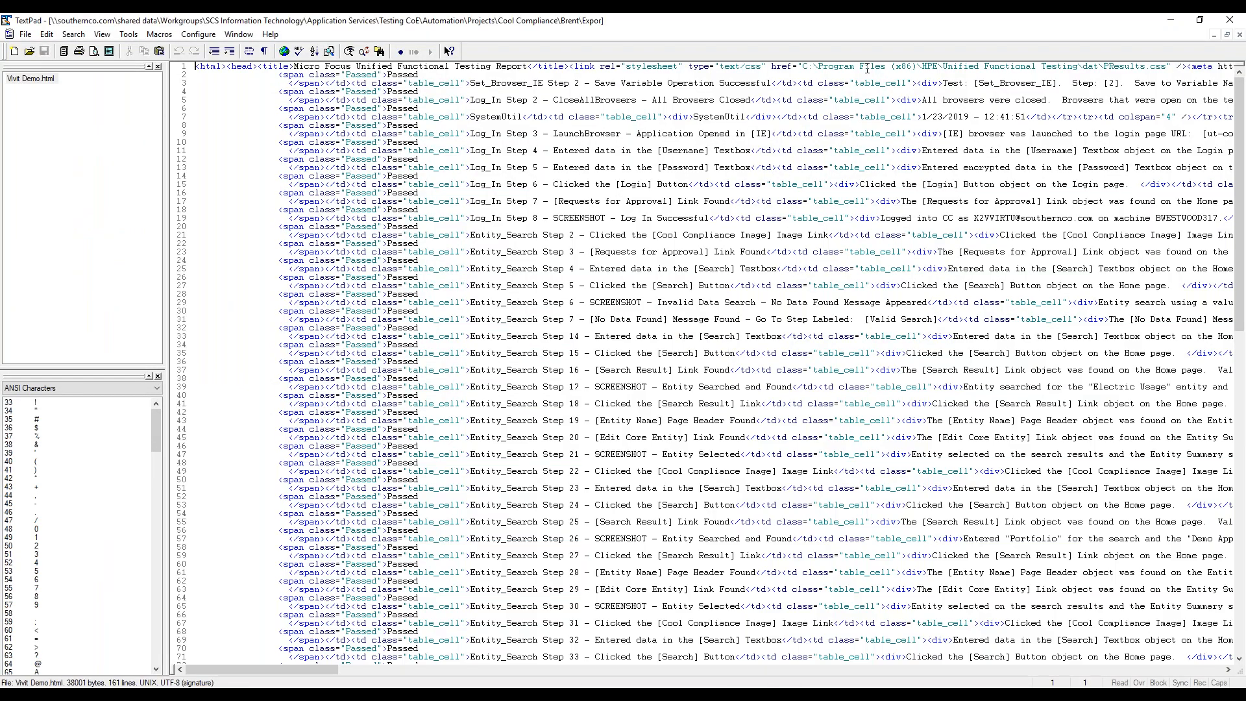
Remove the folder path before PResults.css in the report's stylesheet link on line 1, then save and close the file
click(804, 68)
key(Delete)
key(Delete)
key(Delete)
key(Delete)
key(Delete)
key(Delete)
key(Delete)
key(Delete)
key(Delete)
key(Delete)
key(Delete)
key(Delete)
key(Delete)
key(Delete)
key(Delete)
key(Delete)
key(Delete)
key(Delete)
key(Delete)
key(Delete)
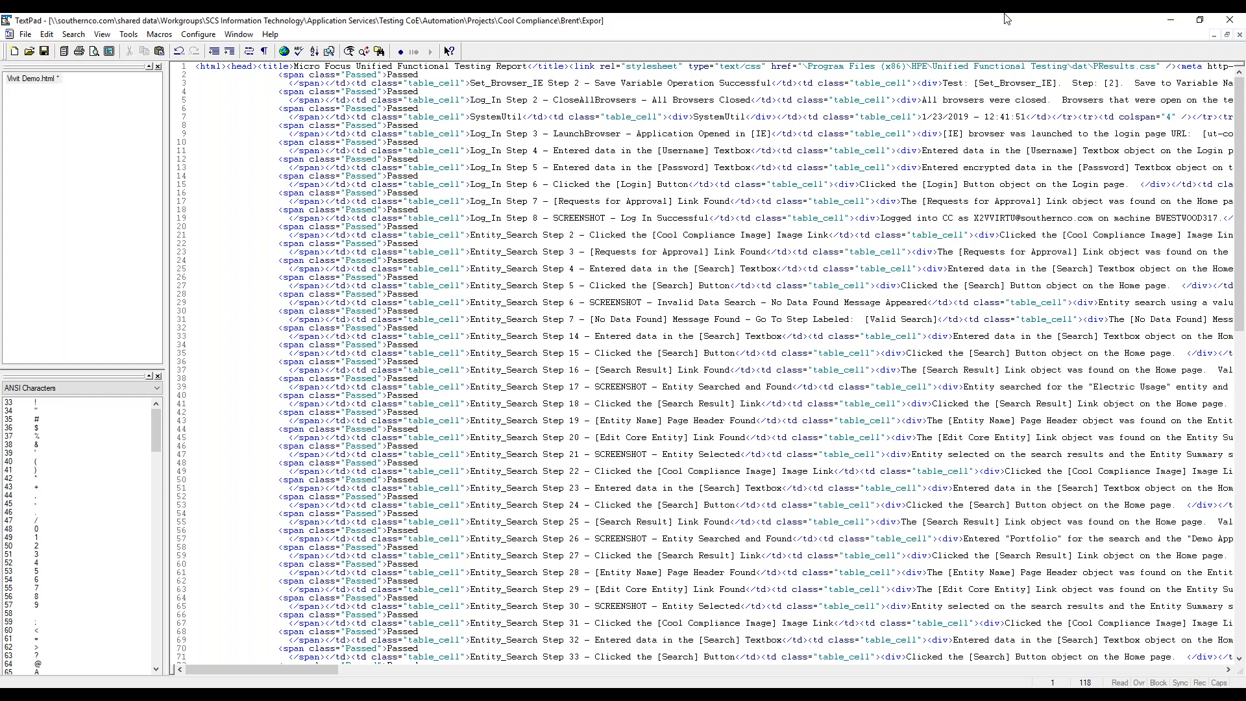
key(Delete)
key(Delete)
key(Delete)
key(Delete)
key(Delete)
key(Delete)
key(Delete)
key(Delete)
key(Delete)
key(Delete)
key(Delete)
key(Delete)
key(Delete)
key(Delete)
key(Delete)
key(Delete)
key(Delete)
key(Delete)
key(Delete)
key(Delete)
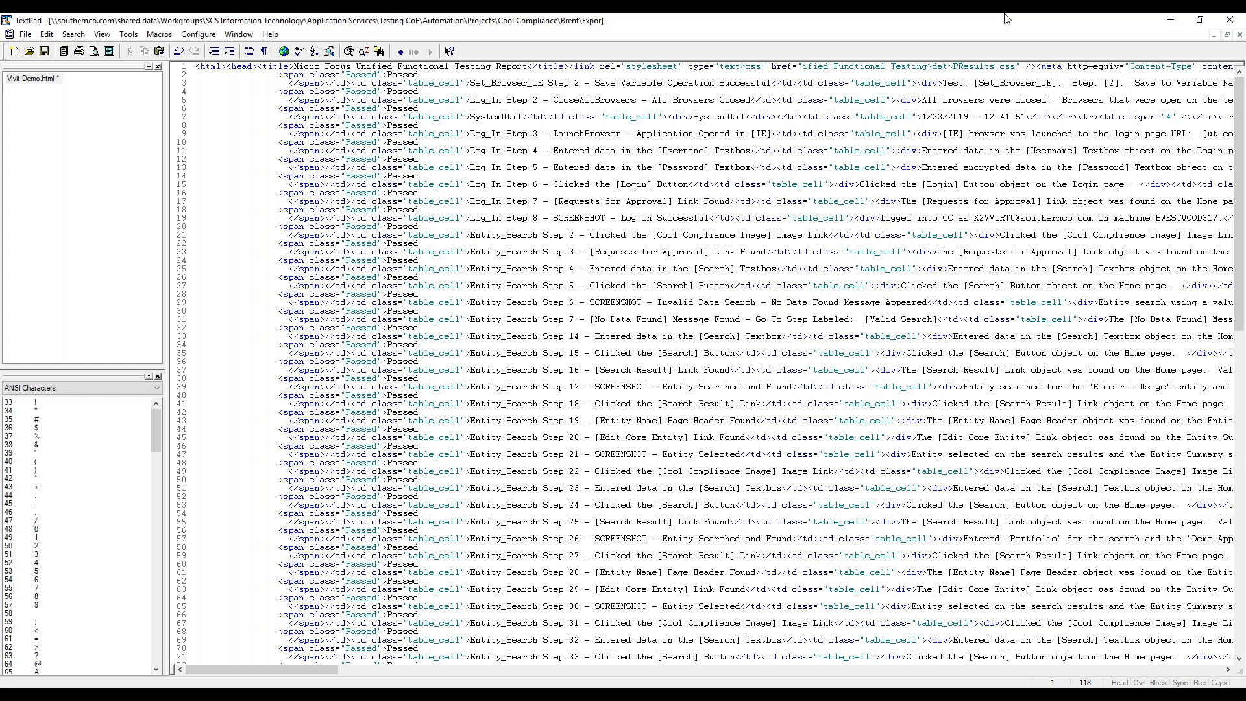
key(Delete)
key(Delete)
key(Delete)
key(Delete)
key(Delete)
key(Delete)
key(Delete)
key(Delete)
key(Delete)
key(Delete)
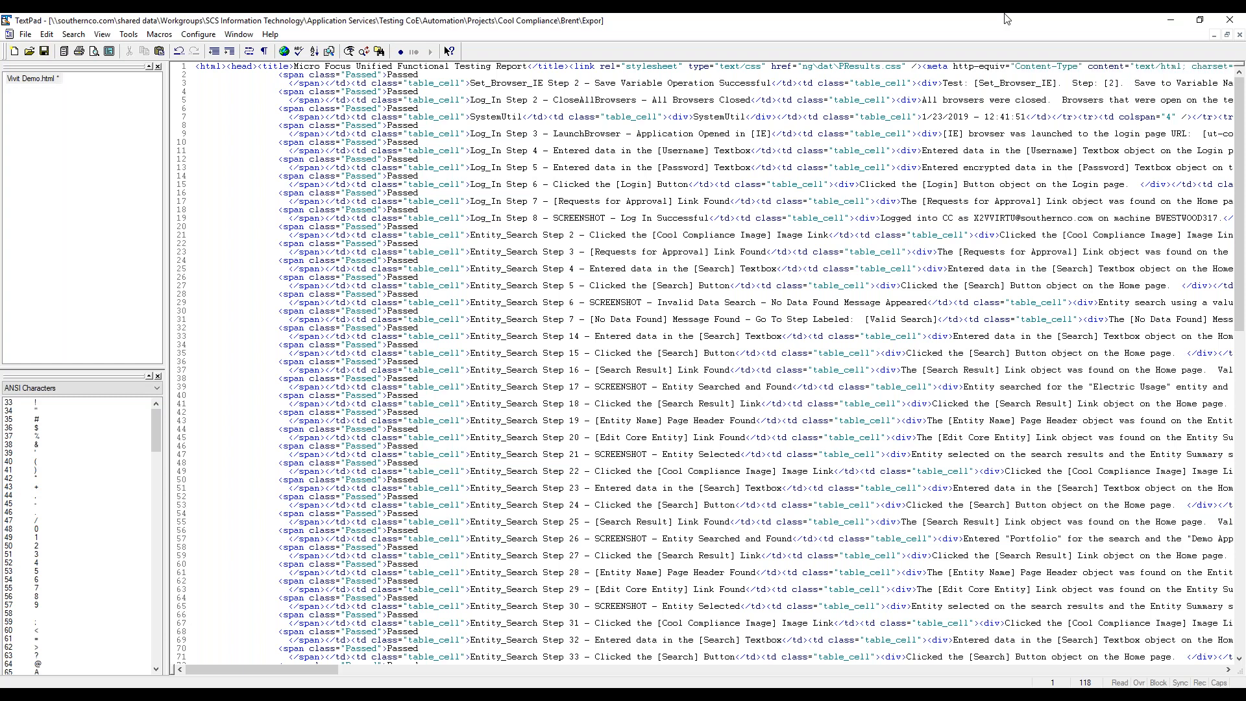
key(Delete)
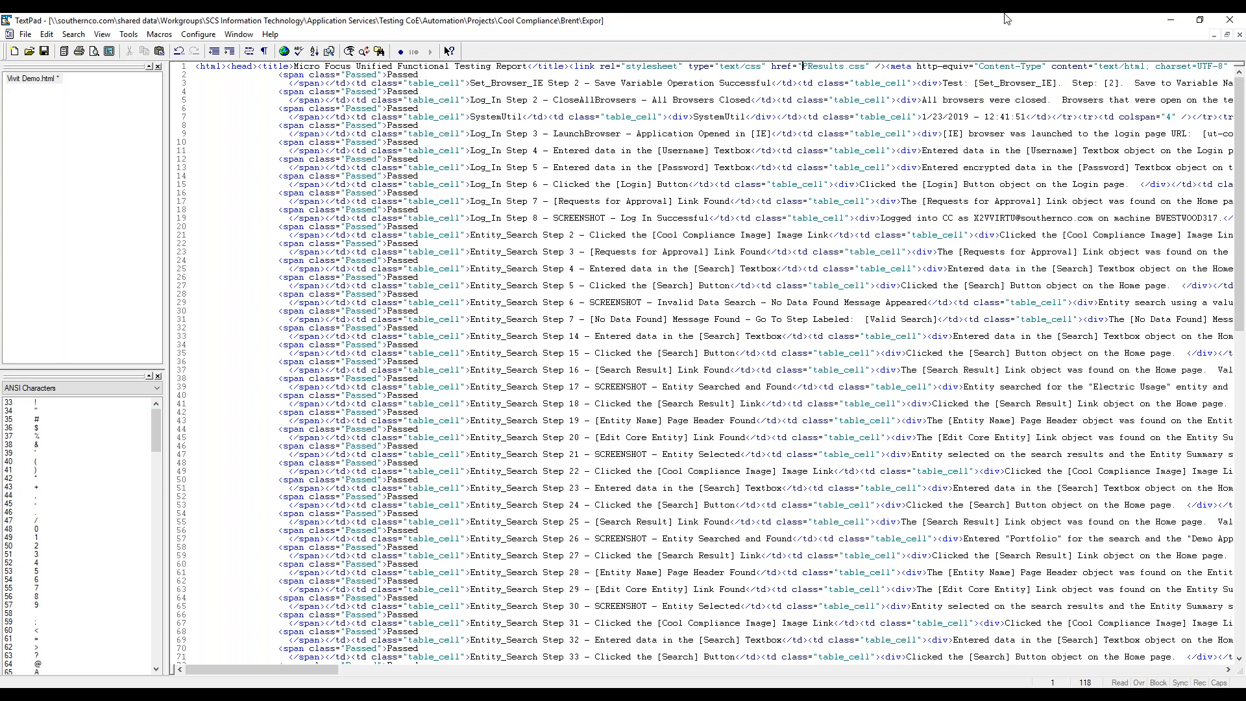
click(46, 59)
click(1240, 20)
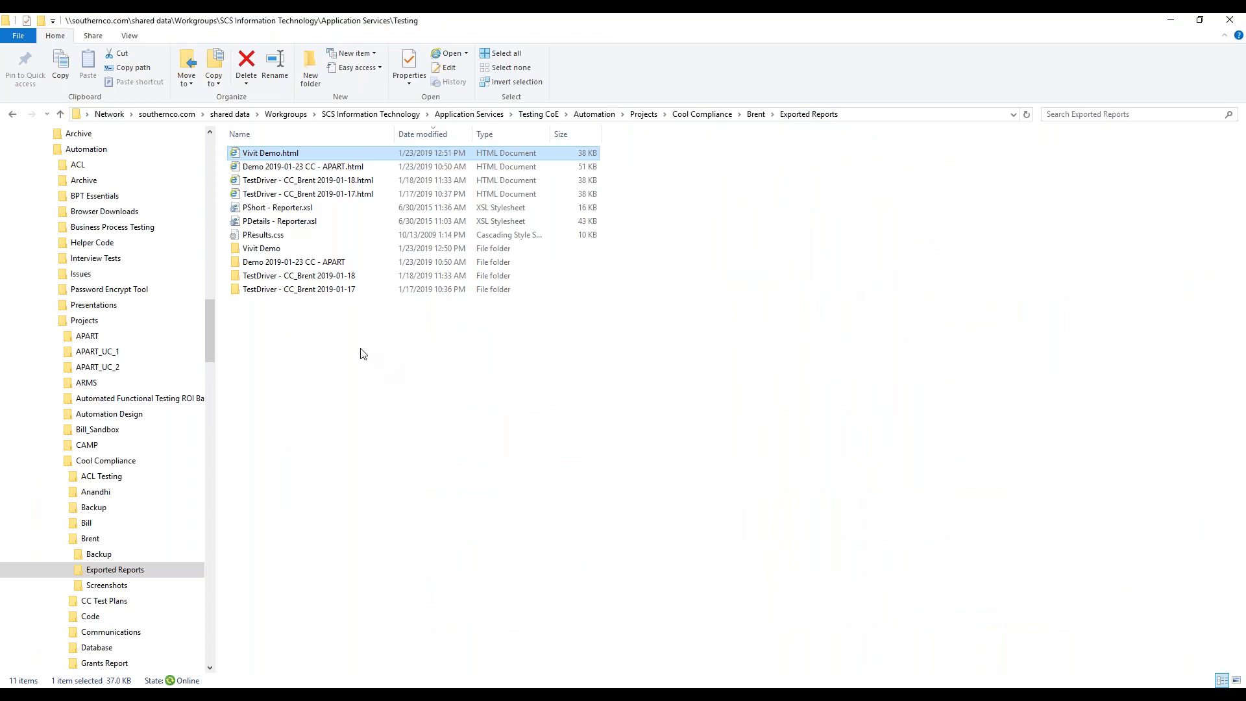
Open Vivit Demo.html in the browser, review its logged steps for both browser runs, and enlarge a screenshot of the demo entity's summary page
double_click(289, 158)
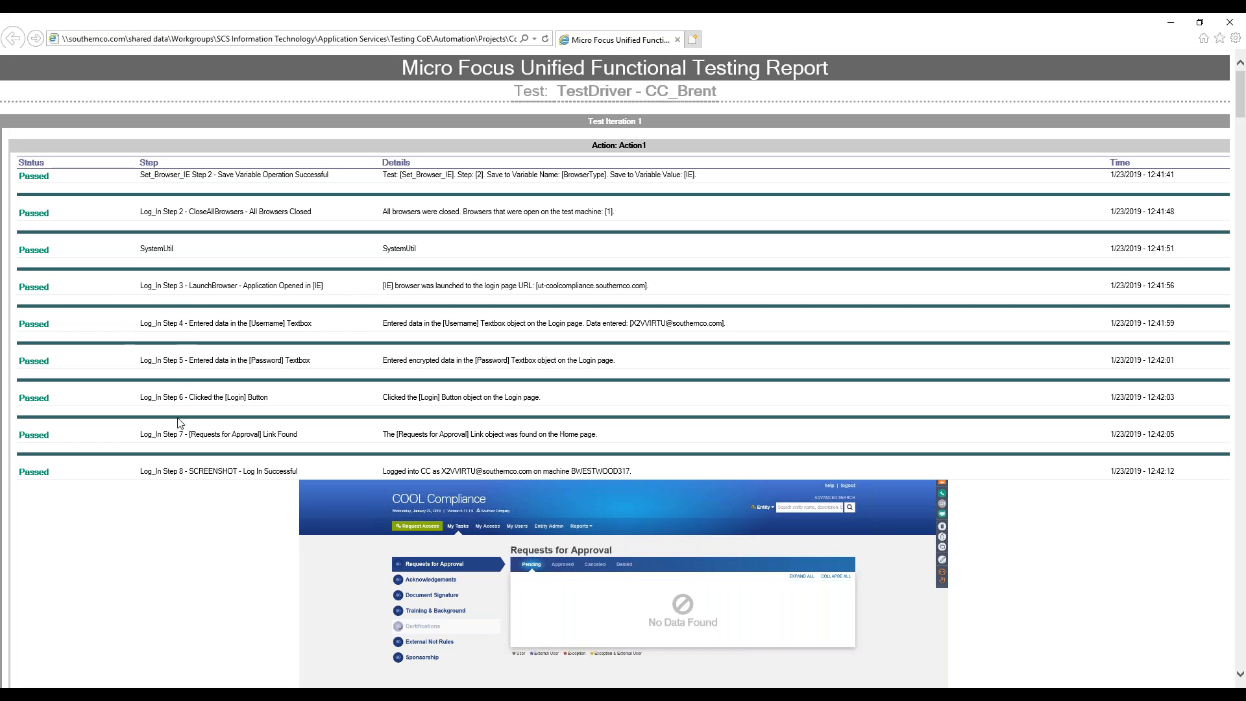
scroll(183, 432, down, 2)
scroll(182, 432, down, 3)
scroll(182, 428, down, 10)
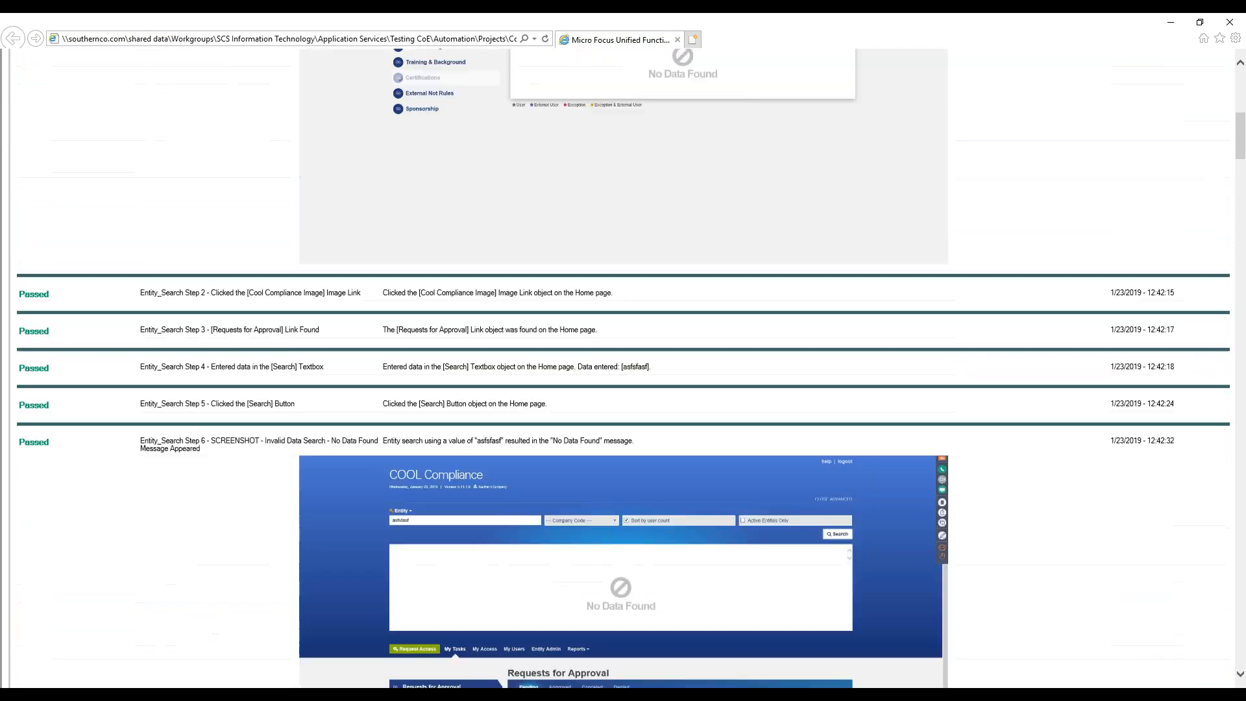
scroll(623, 369, down, 10)
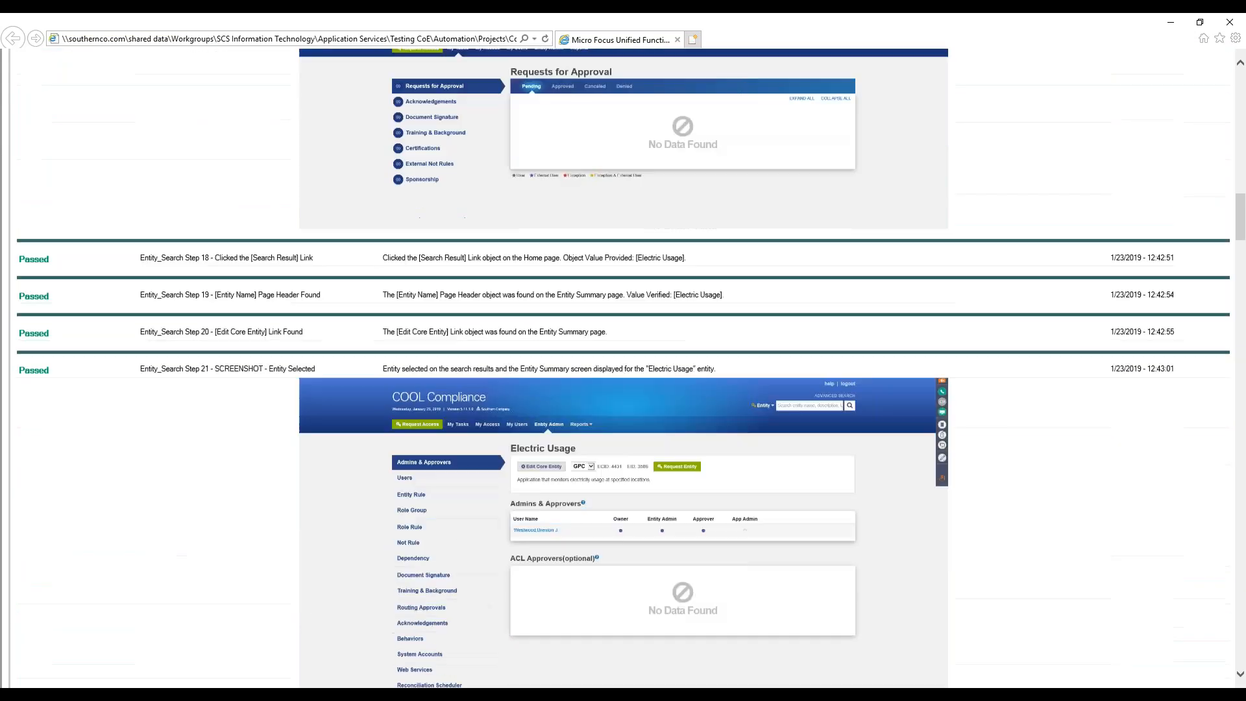
scroll(623, 369, down, 9)
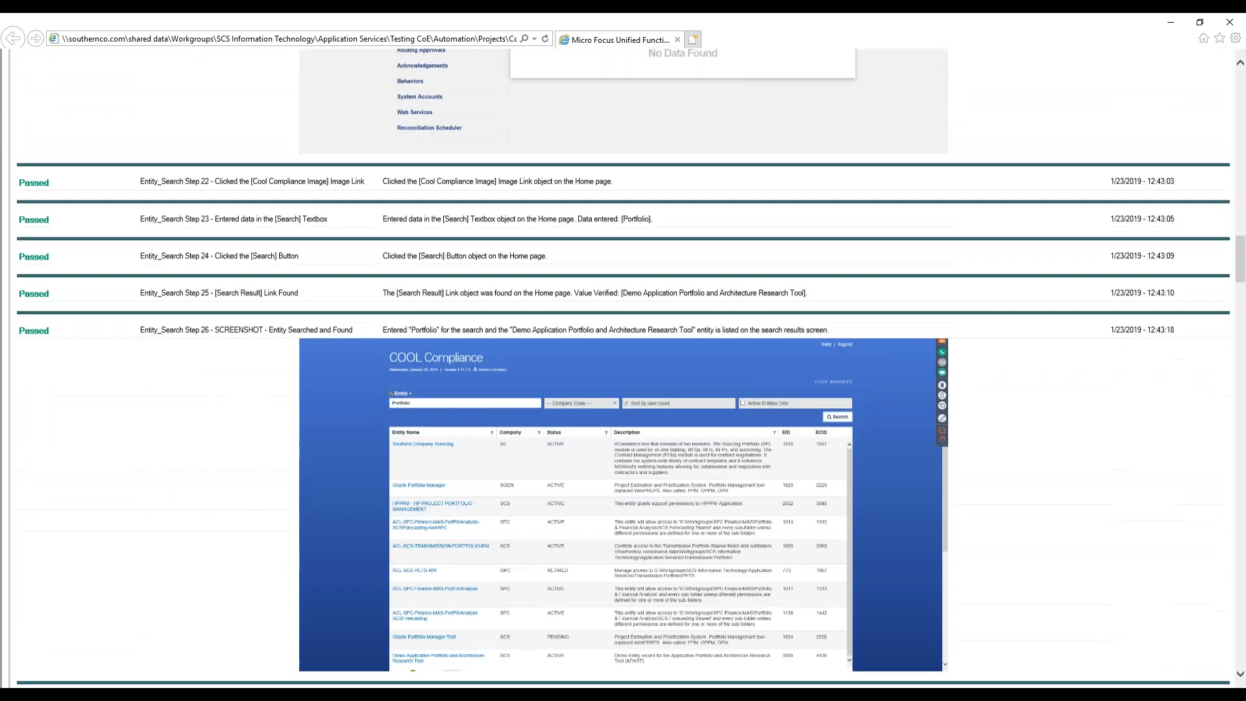
scroll(624, 369, down, 17)
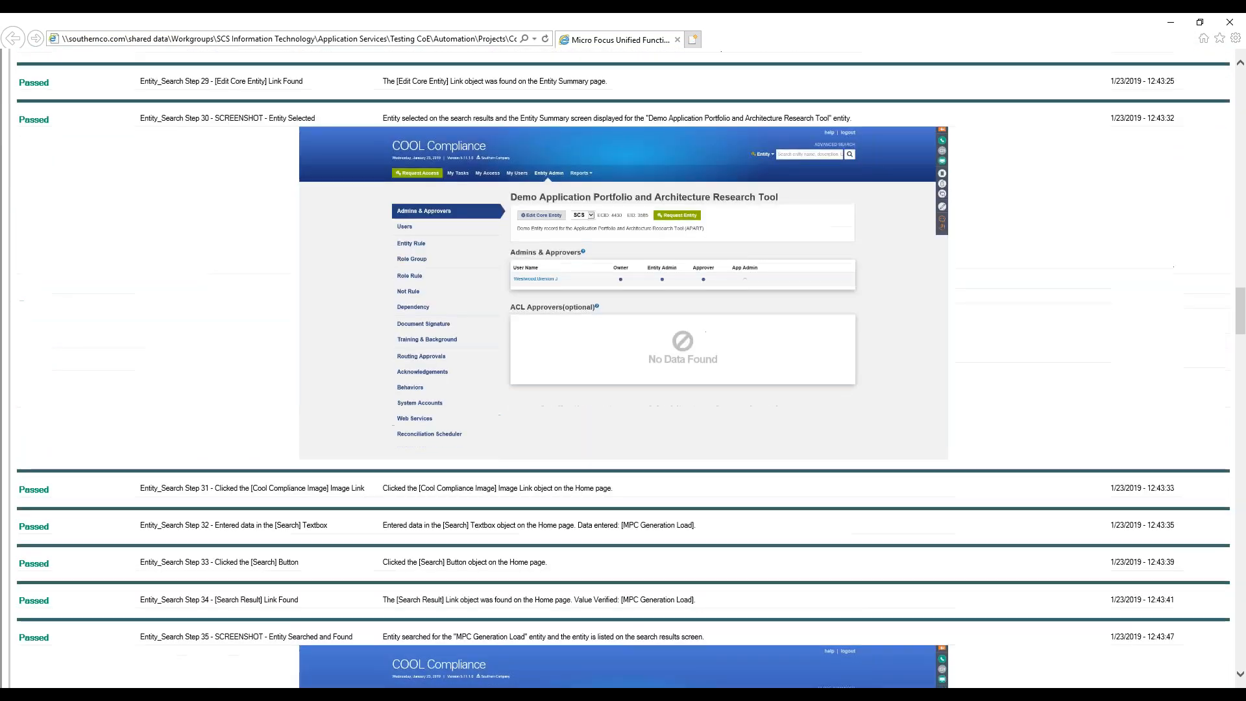
scroll(623, 369, down, 9)
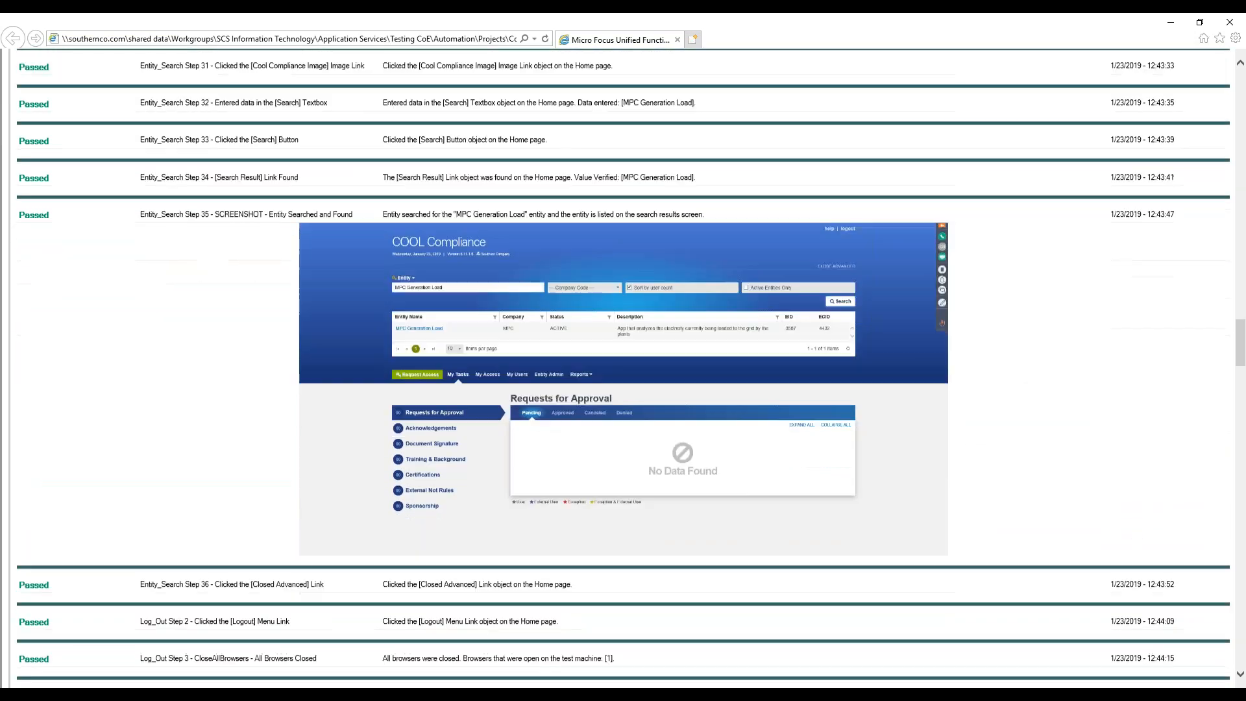
scroll(624, 369, down, 11)
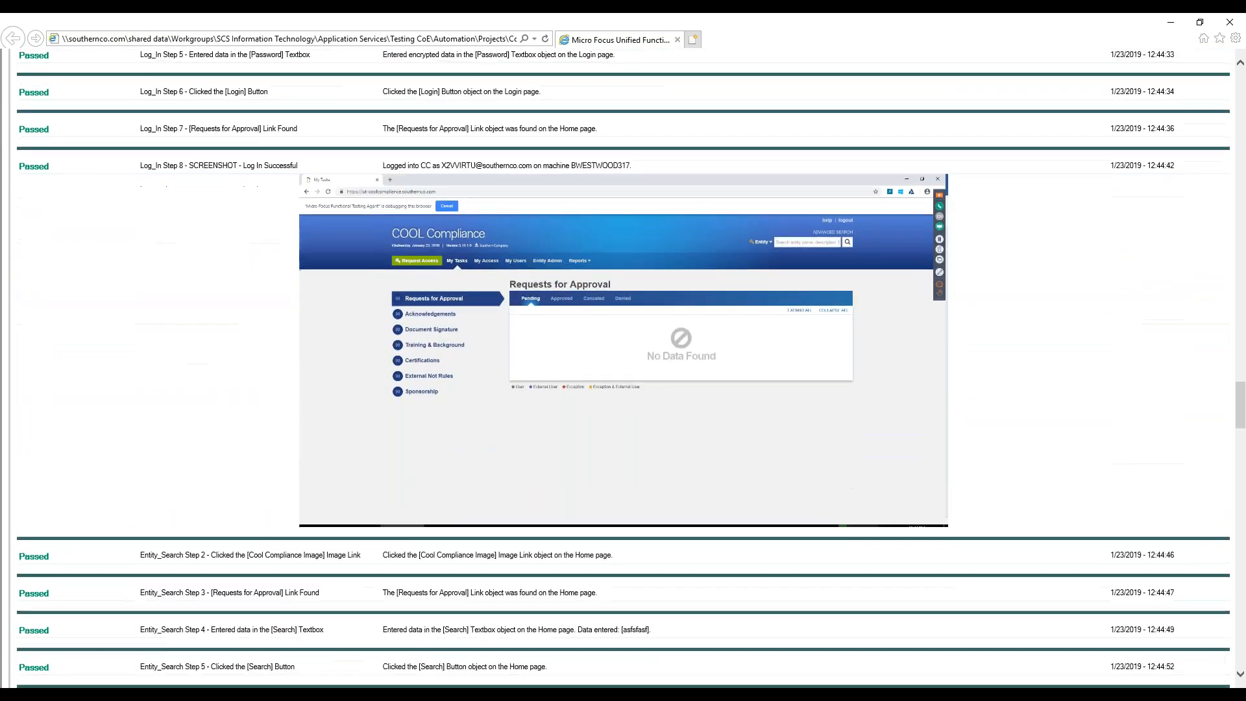
scroll(623, 369, down, 20)
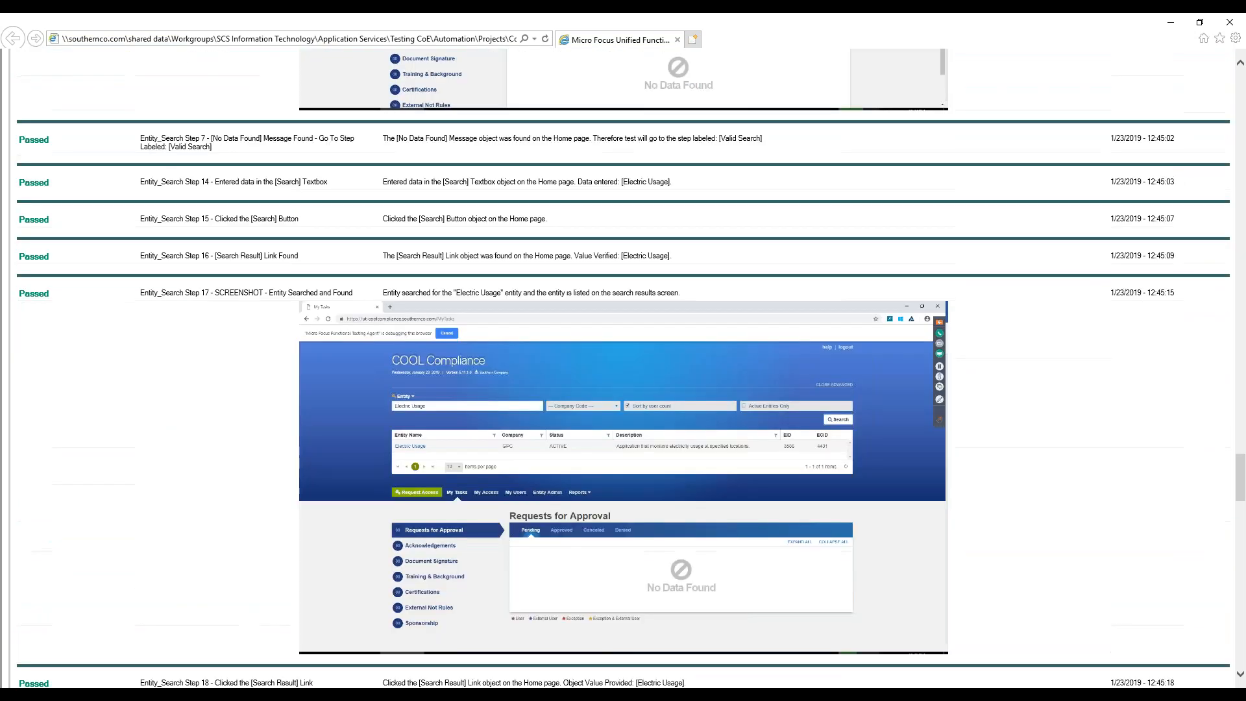
scroll(624, 369, down, 12)
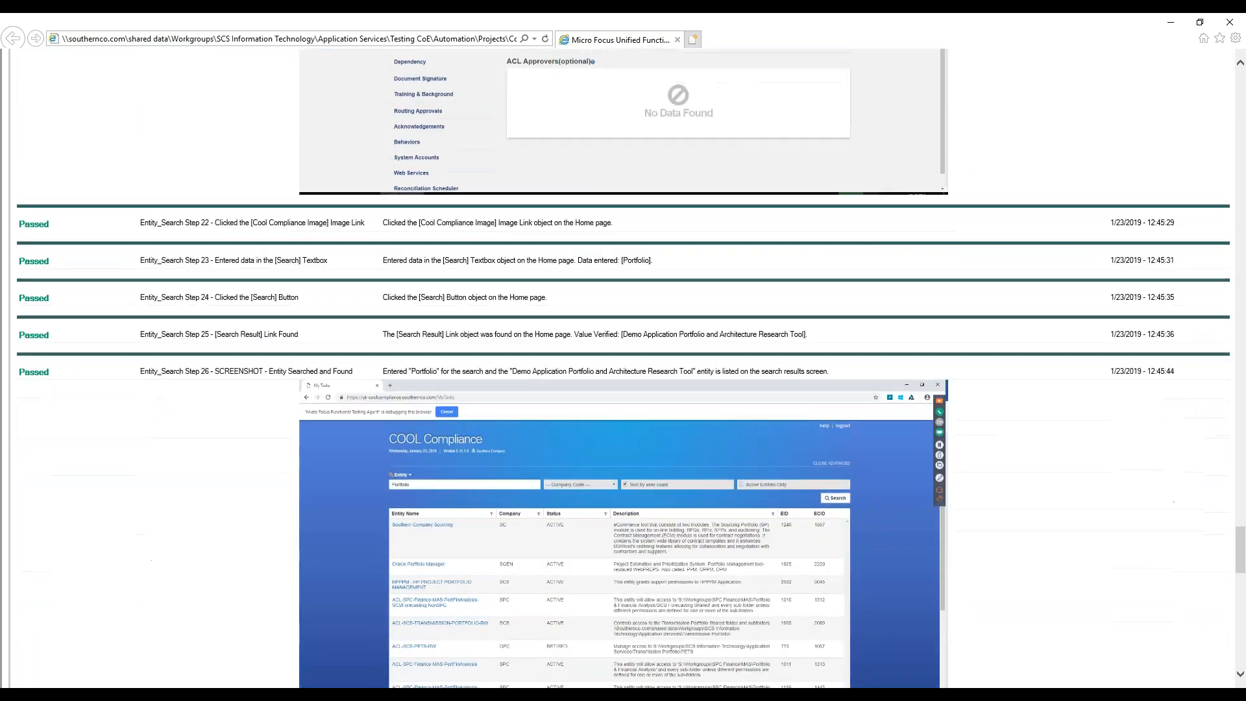
scroll(623, 368, down, 4)
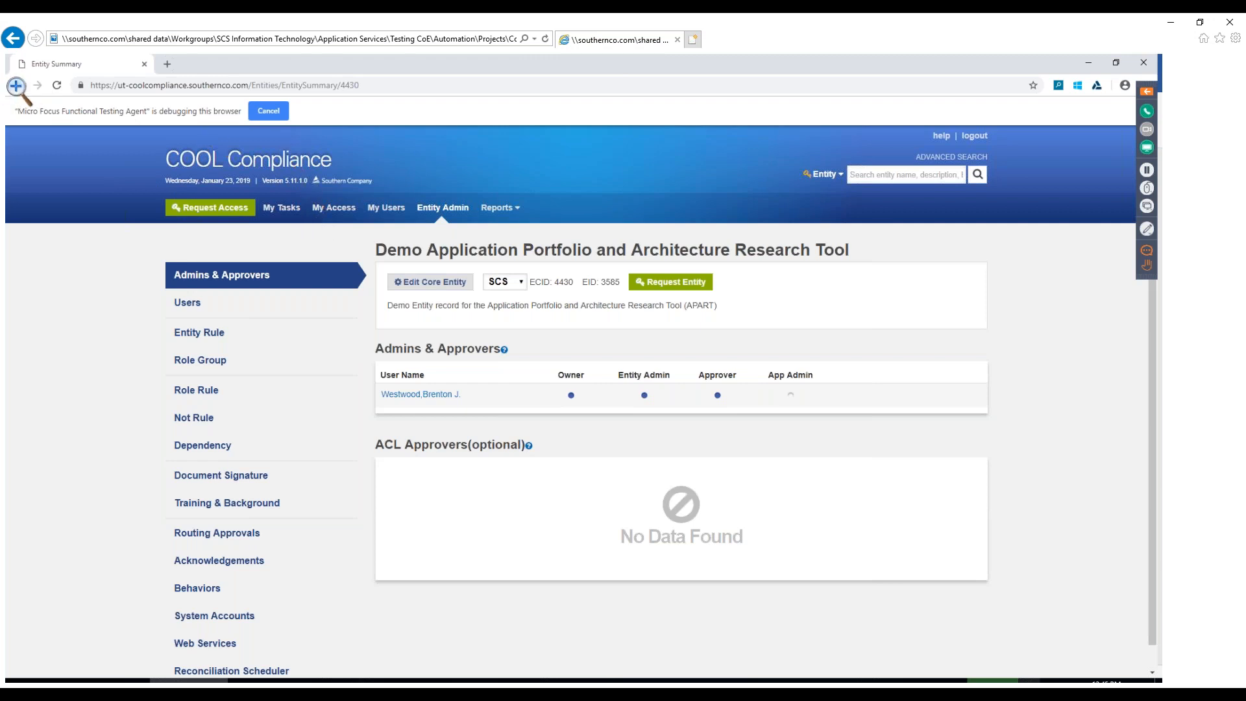
Return from the enlarged screenshot to the report and review its entries through the final Log_Out step
click(12, 39)
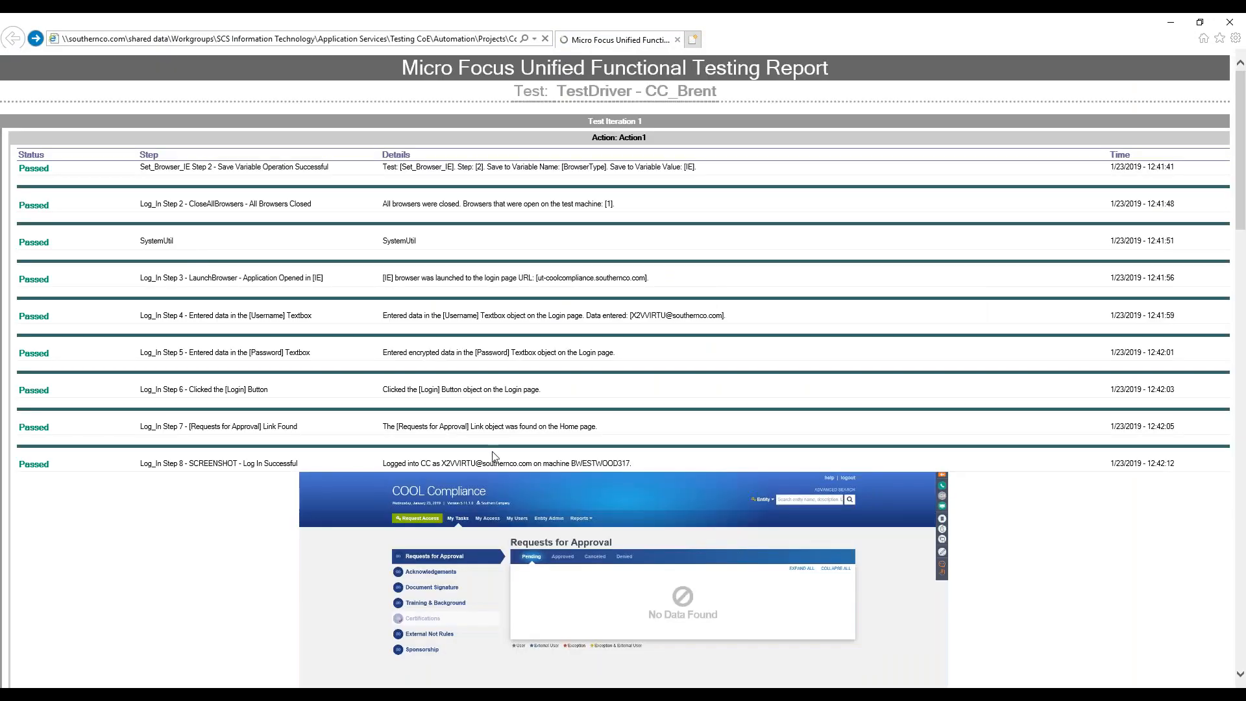
scroll(538, 444, down, 20)
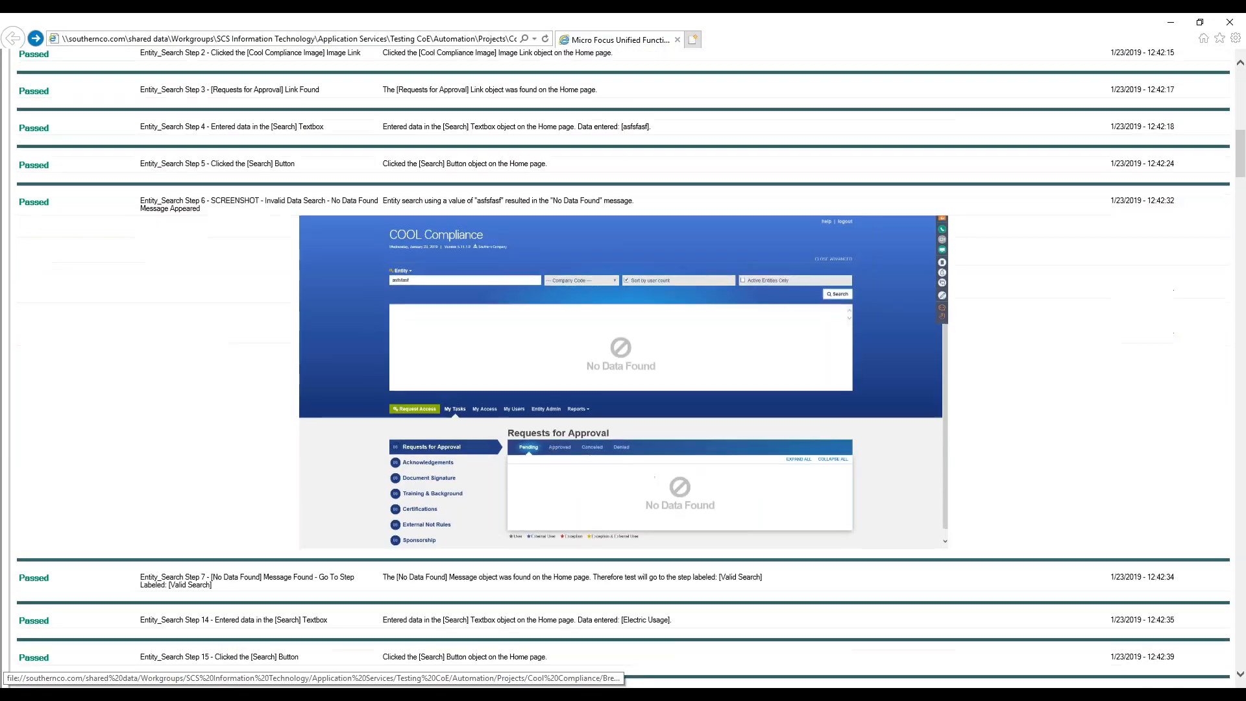
scroll(623, 368, down, 20)
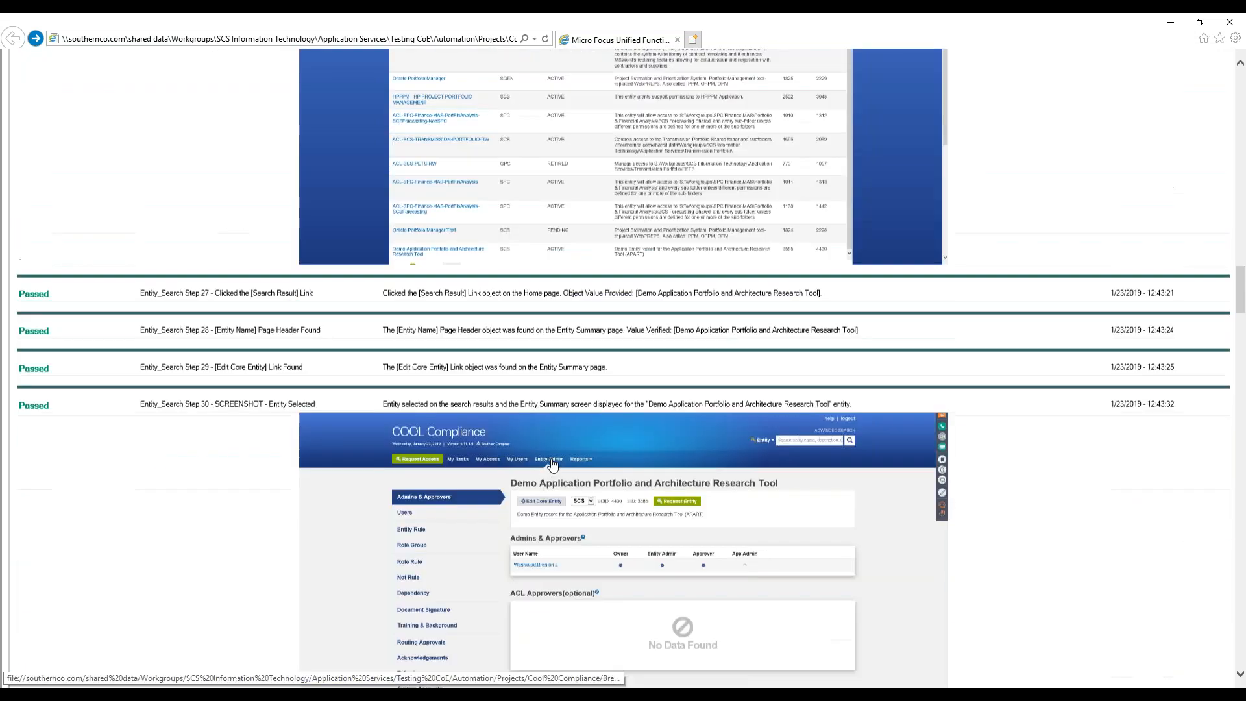
scroll(1223, 664, down, 20)
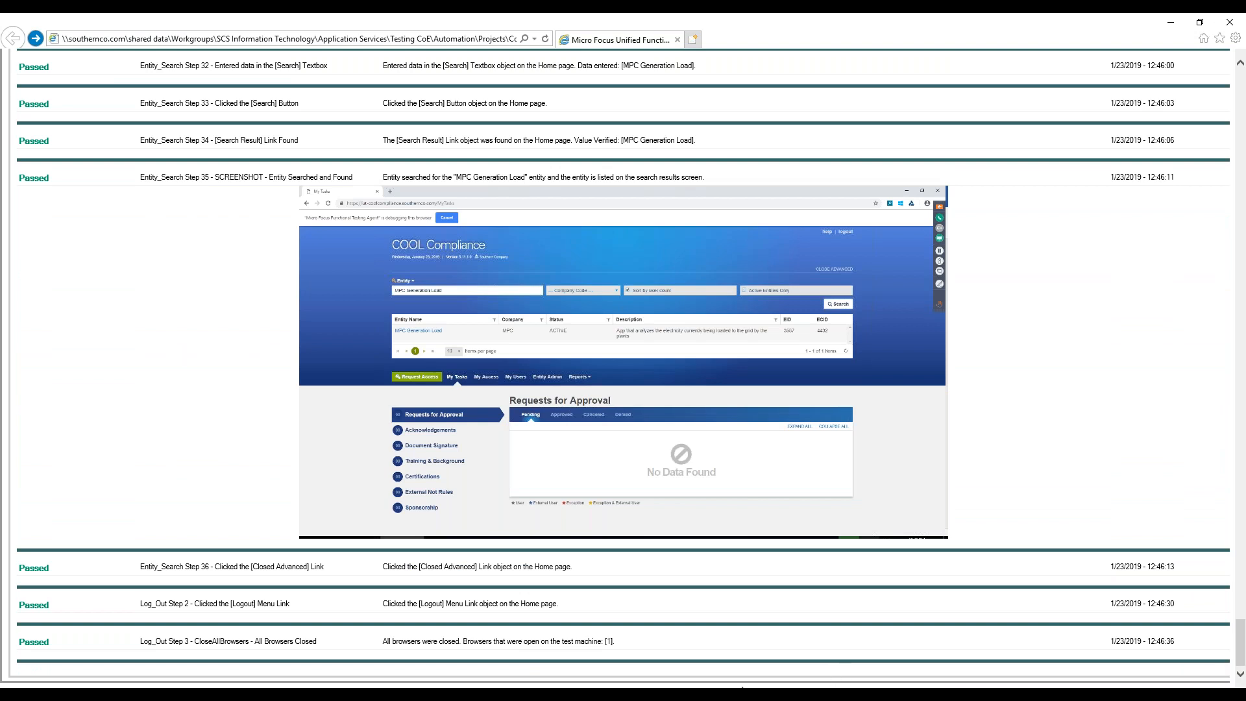
Switch to the CC_TestDriver_Brent.xlsx workbook in Excel and examine the Application_Objects sheet and the APART_URL entry on the Variables sheet
mouse_move(729, 688)
click(691, 659)
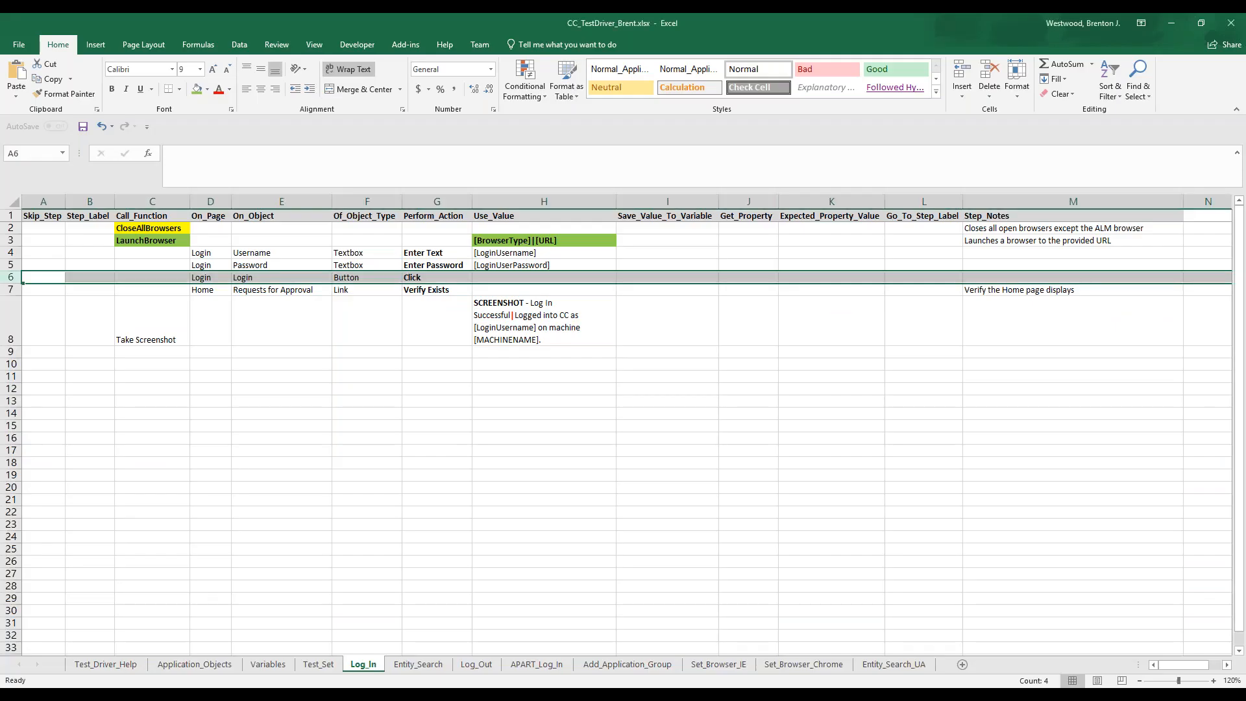
click(198, 667)
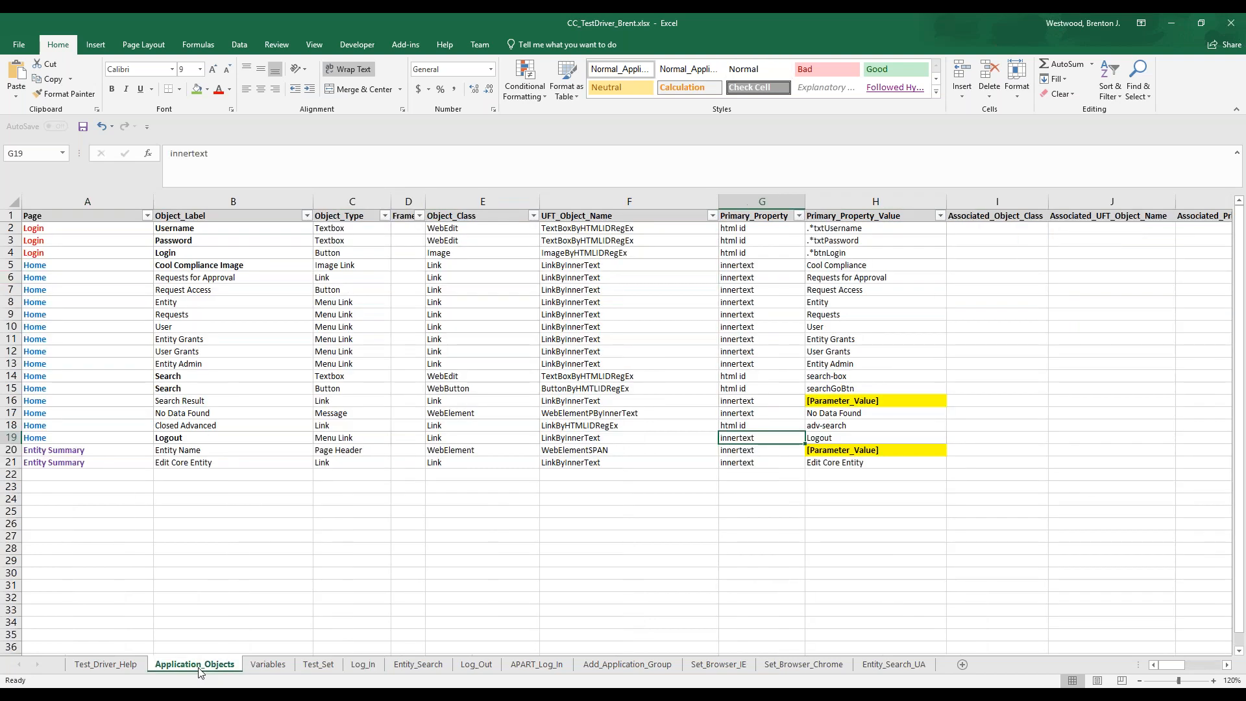
click(265, 667)
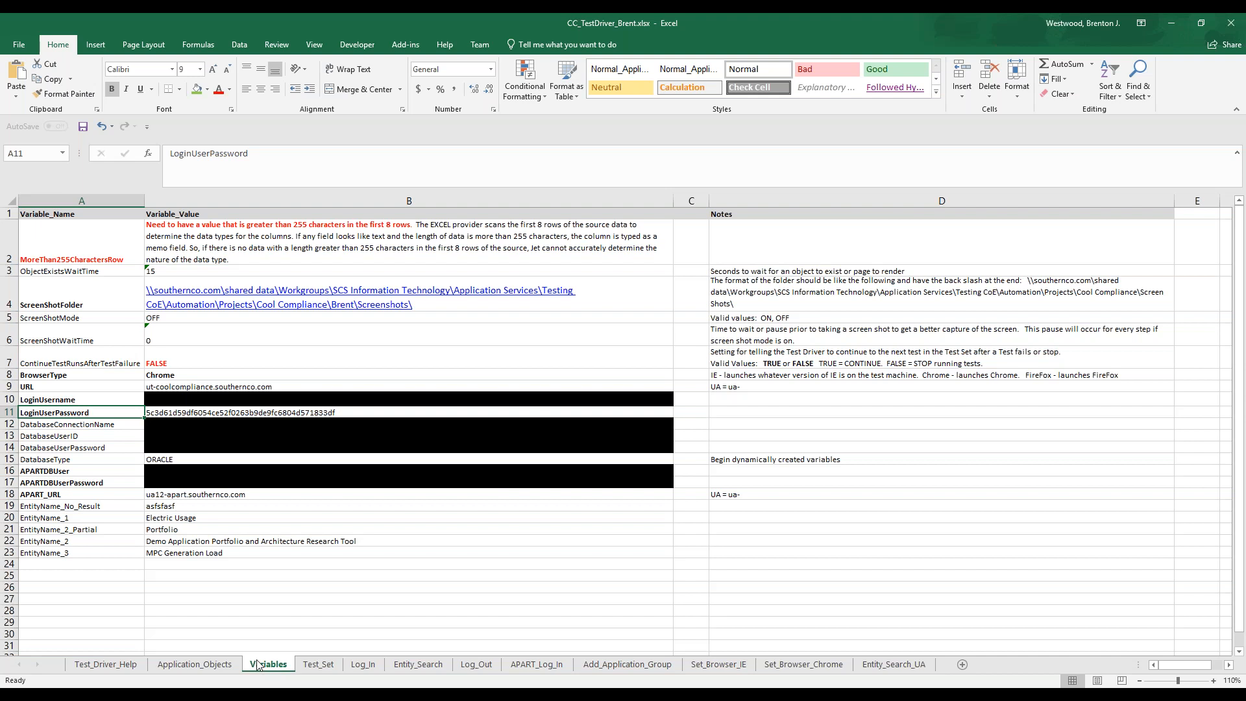
click(113, 496)
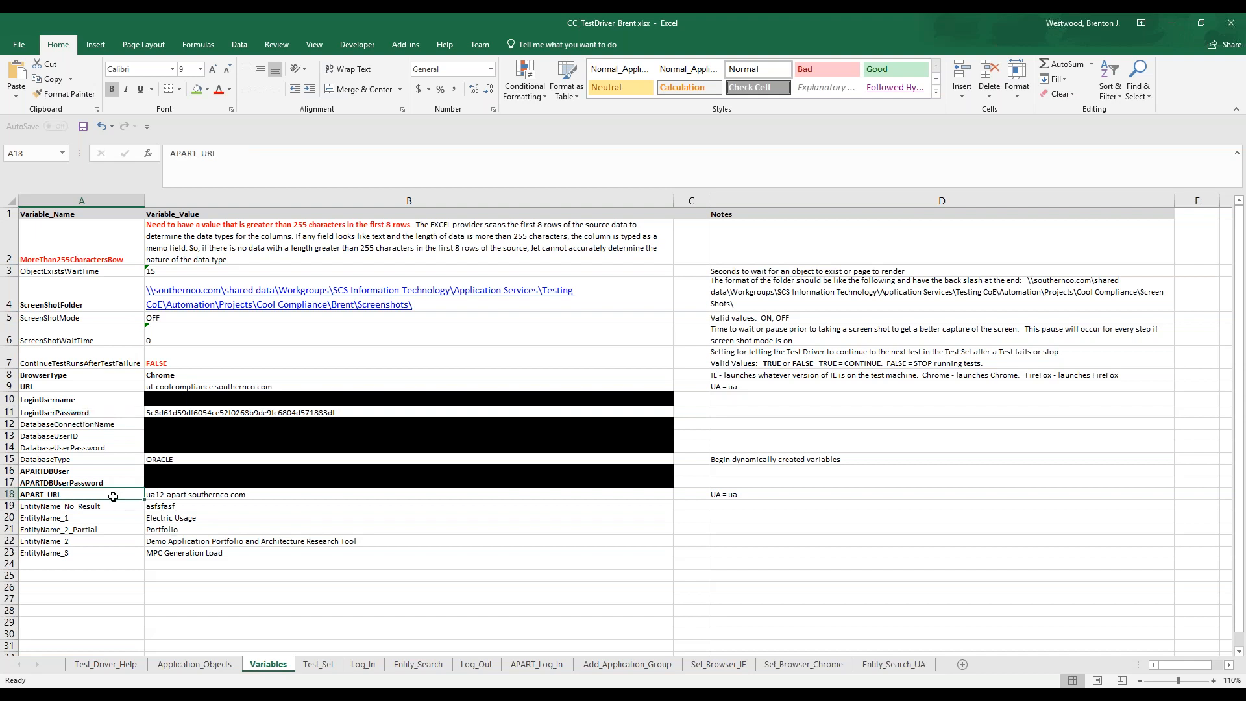
click(161, 495)
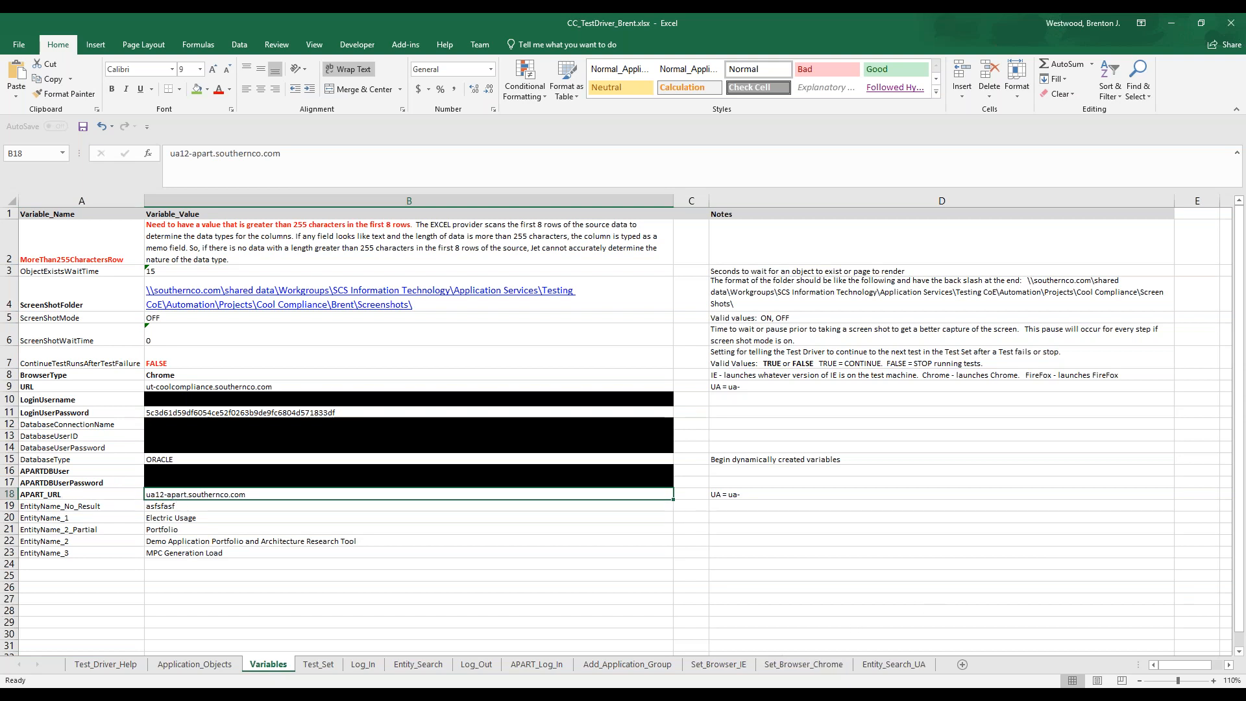
Copy the prepared APART login steps from the other open workbook, paste them at A2 of the APART_Log_In sheet, and review them
mouse_move(748, 696)
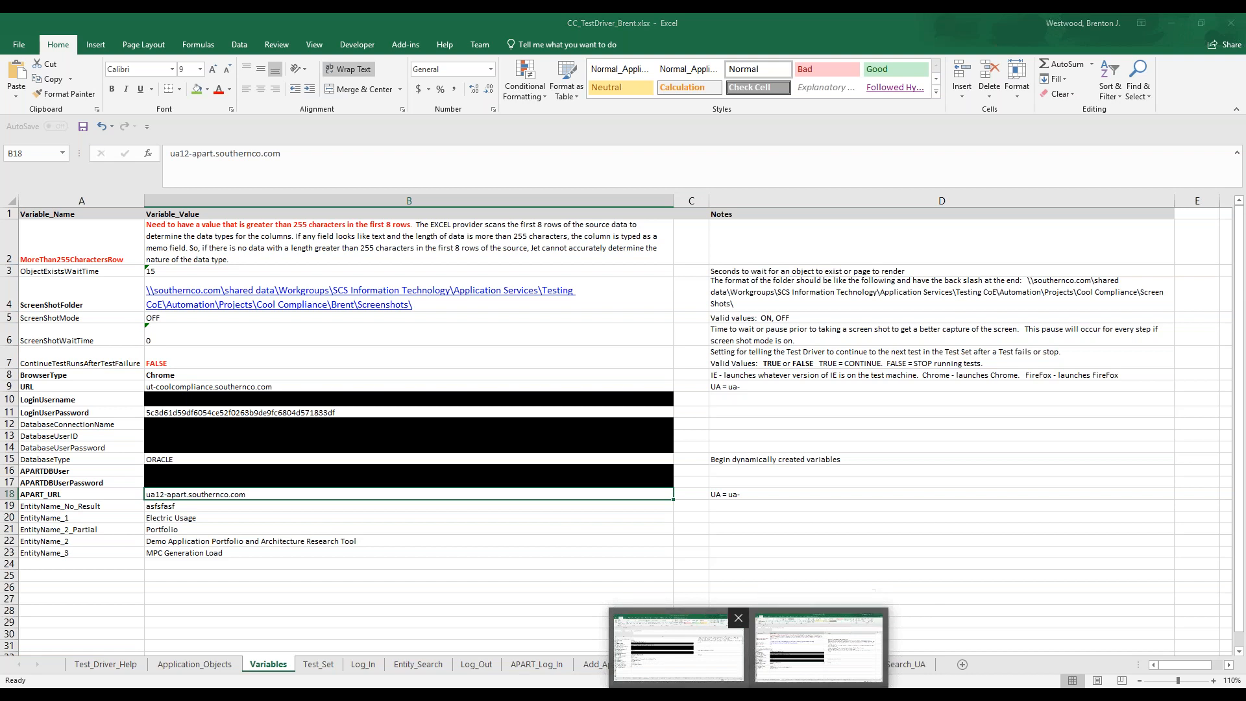
click(680, 653)
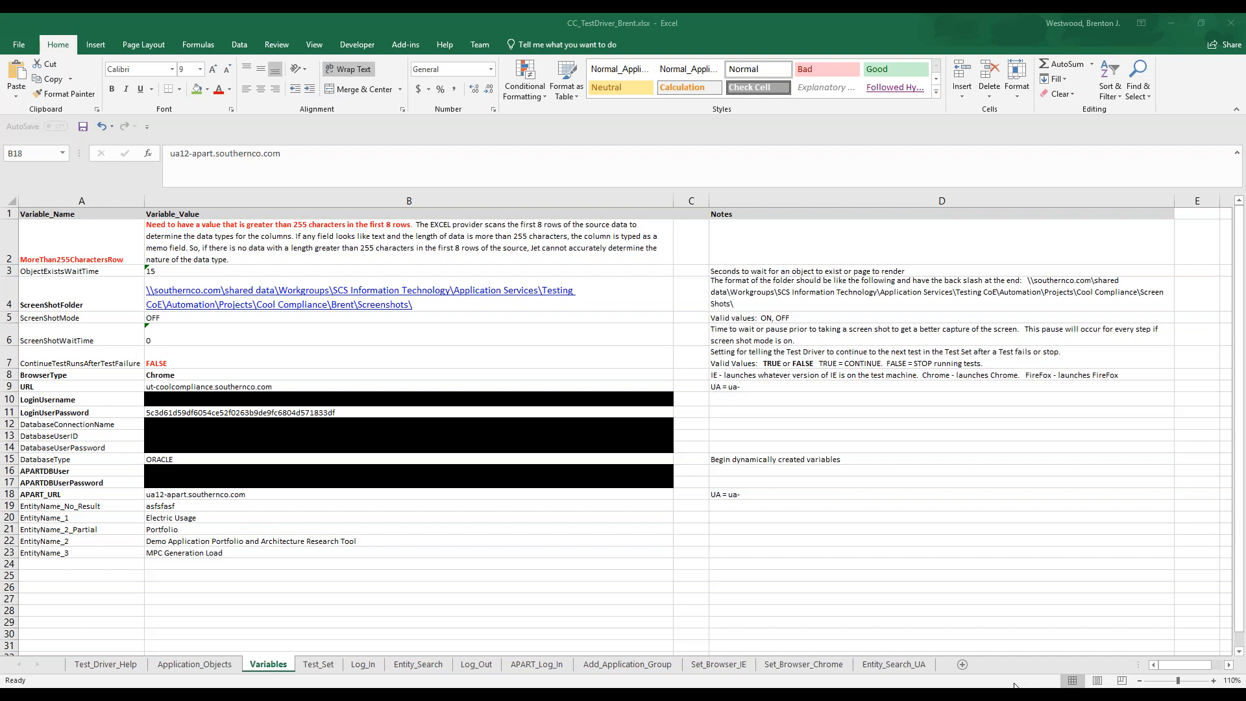
click(531, 667)
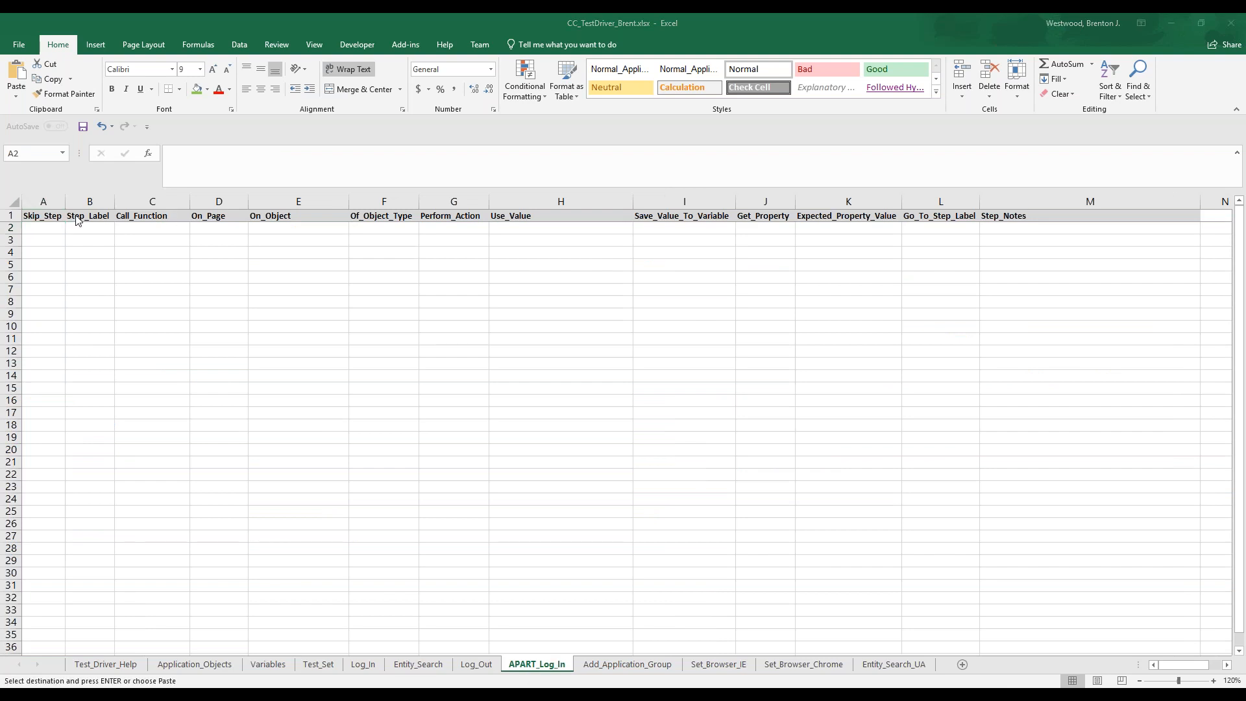
click(29, 229)
key(ctrl+v)
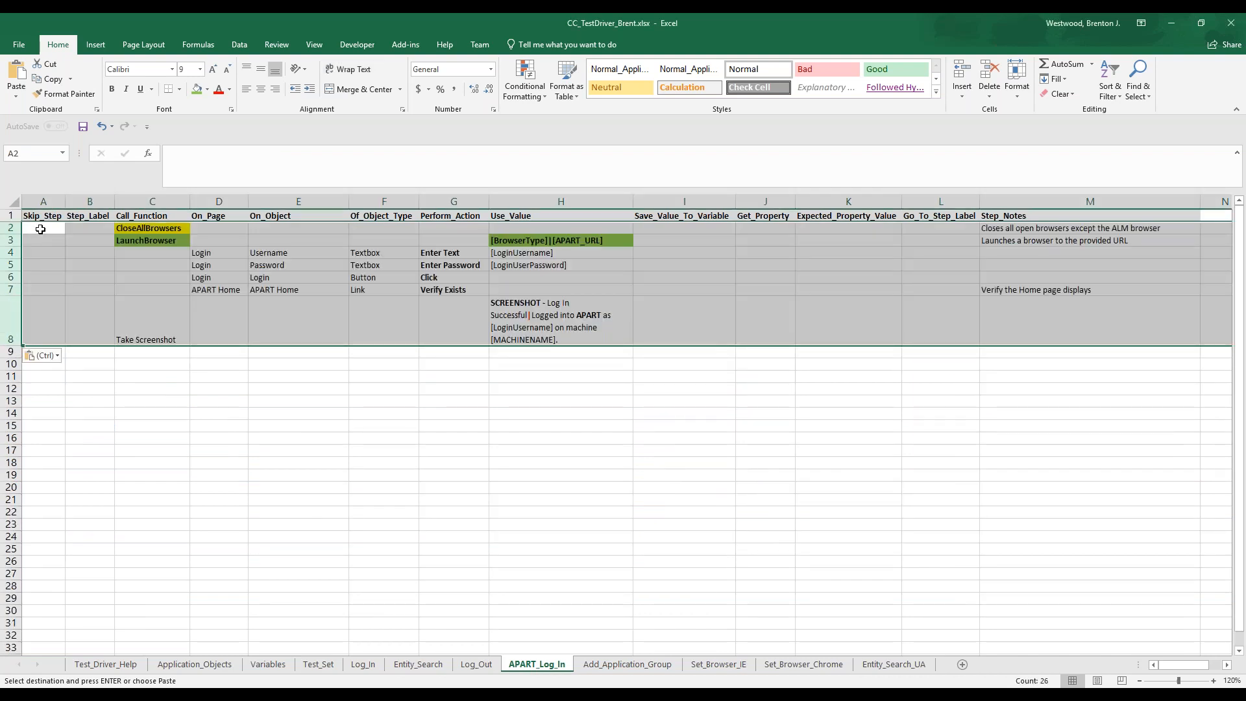
click(149, 231)
click(164, 240)
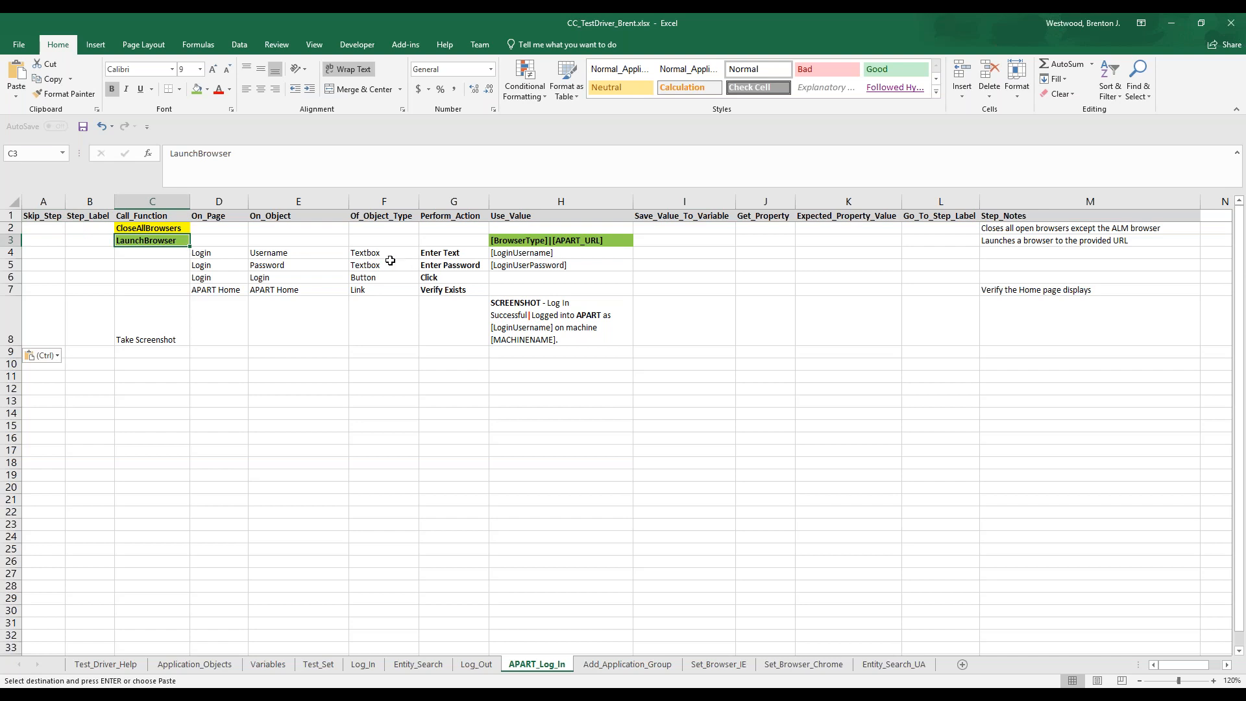
click(295, 255)
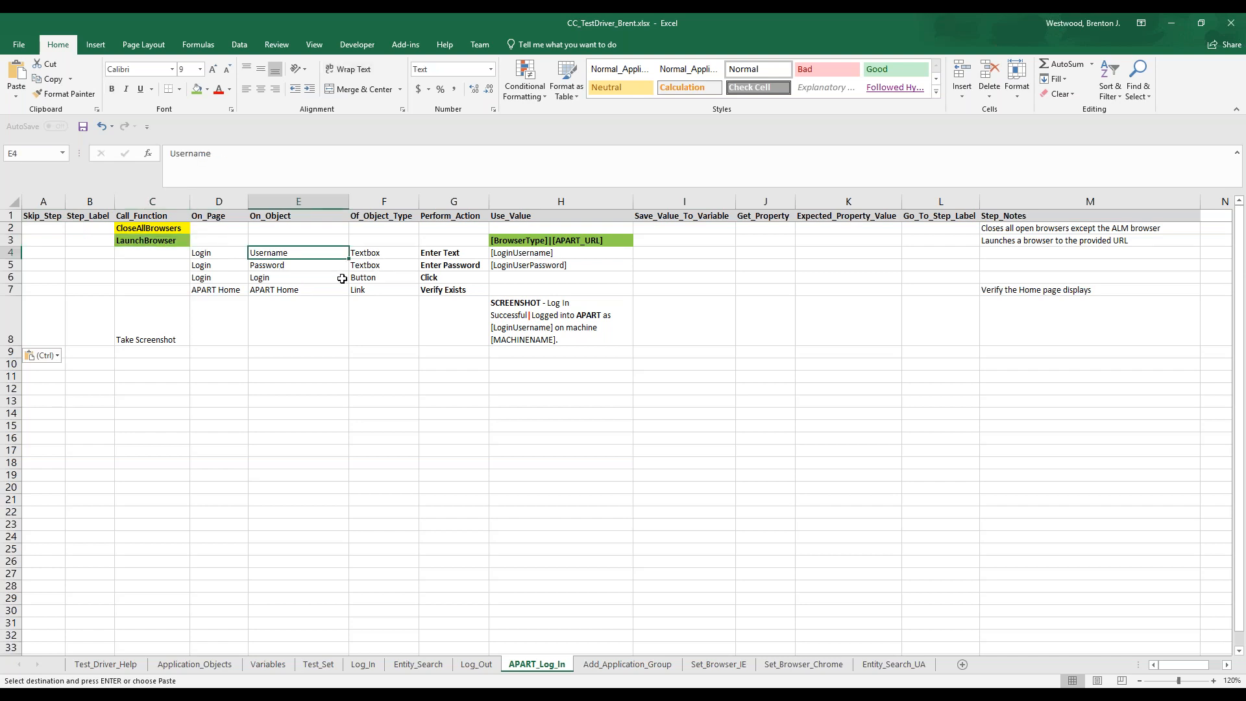
click(288, 289)
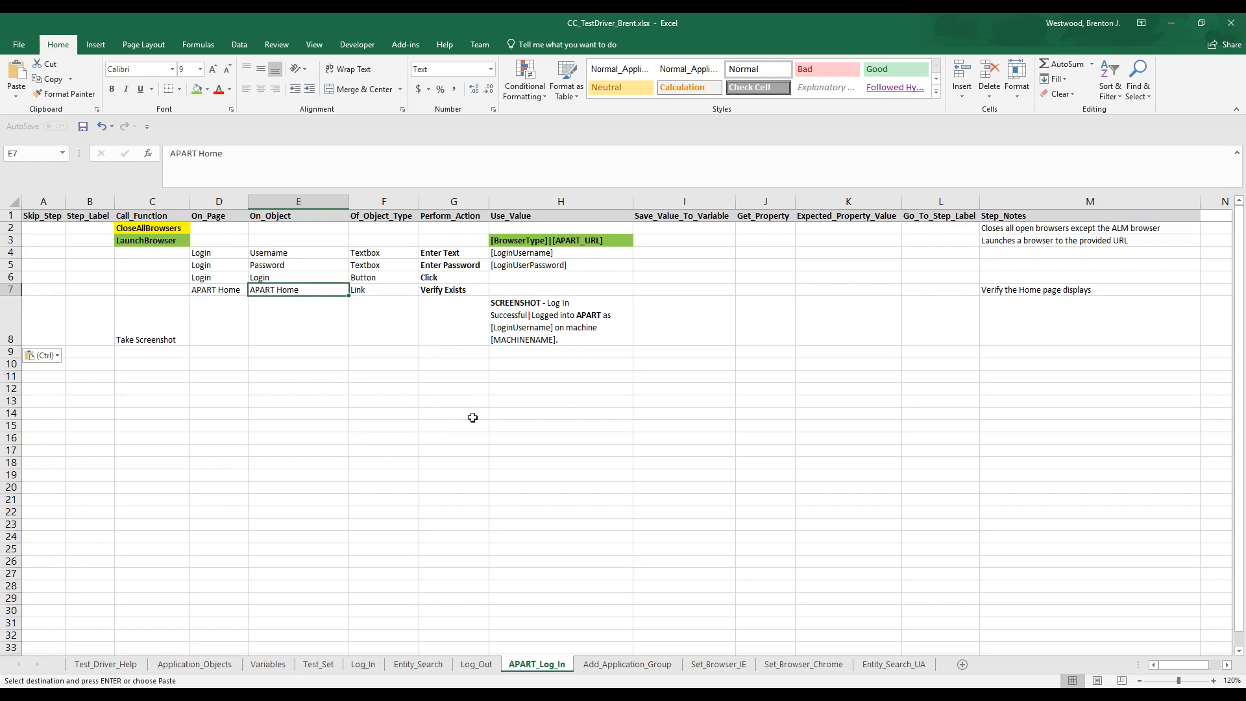
click(758, 694)
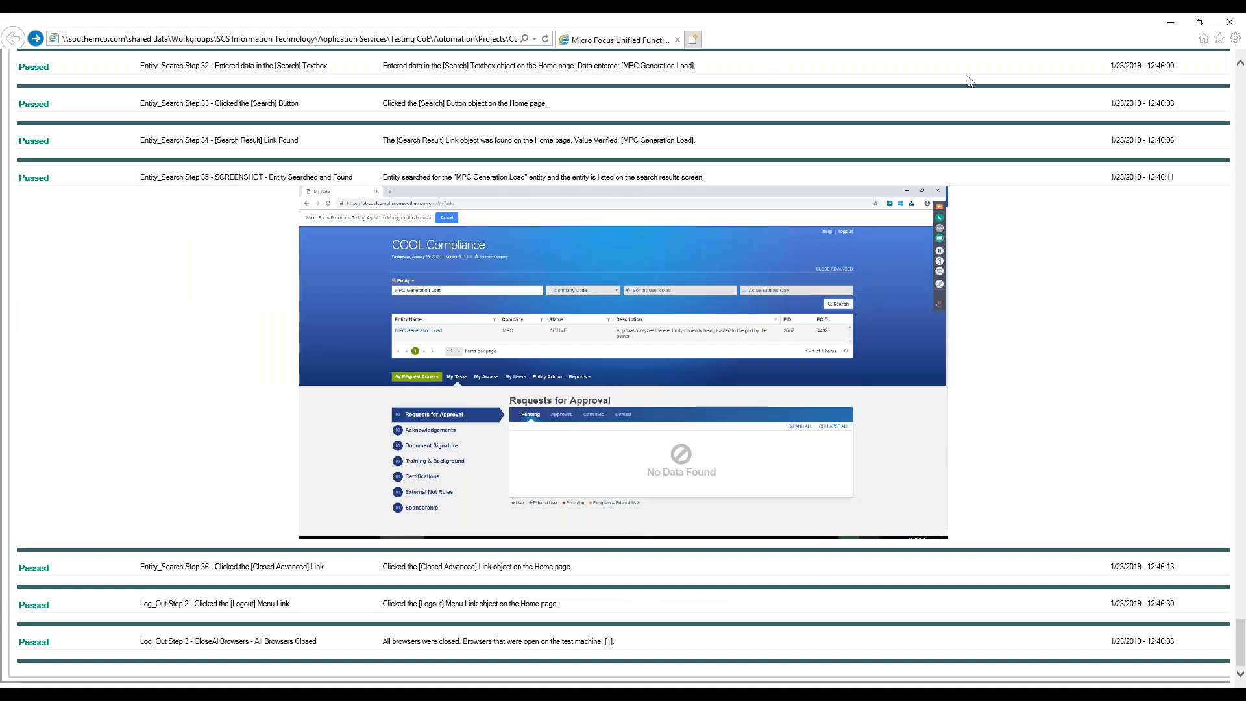
click(456, 39)
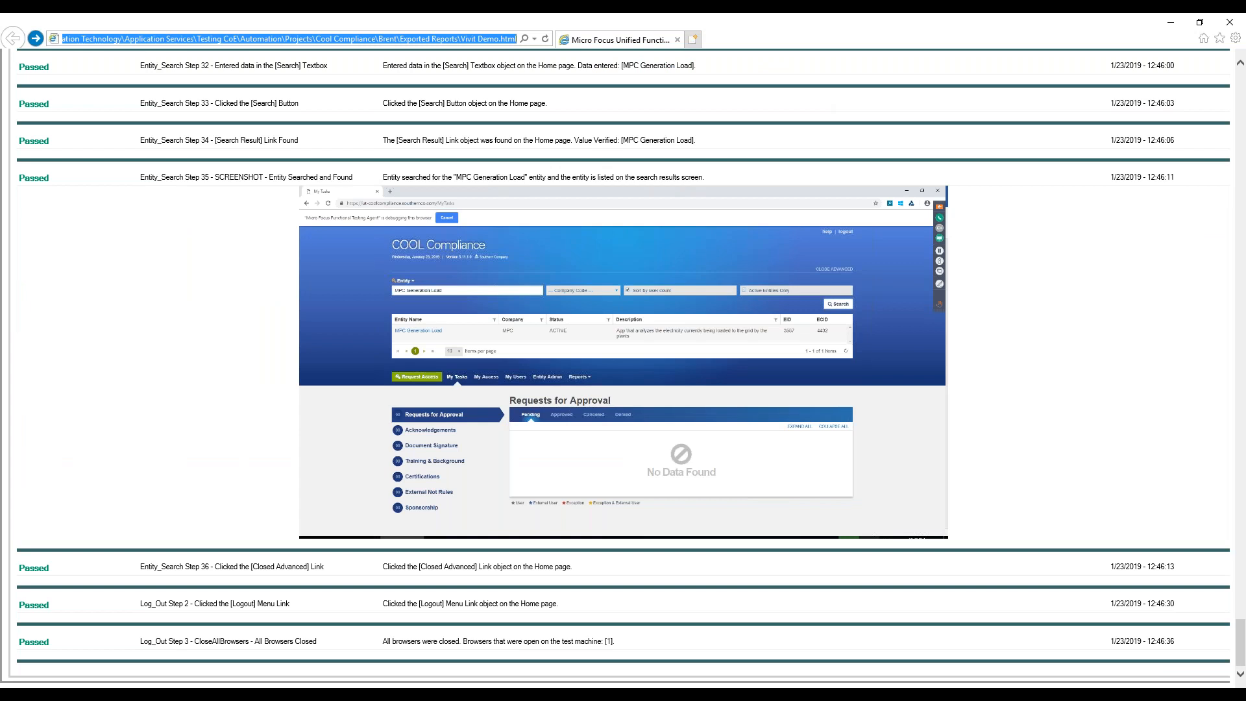
text(ua)
key(Down)
key(Return)
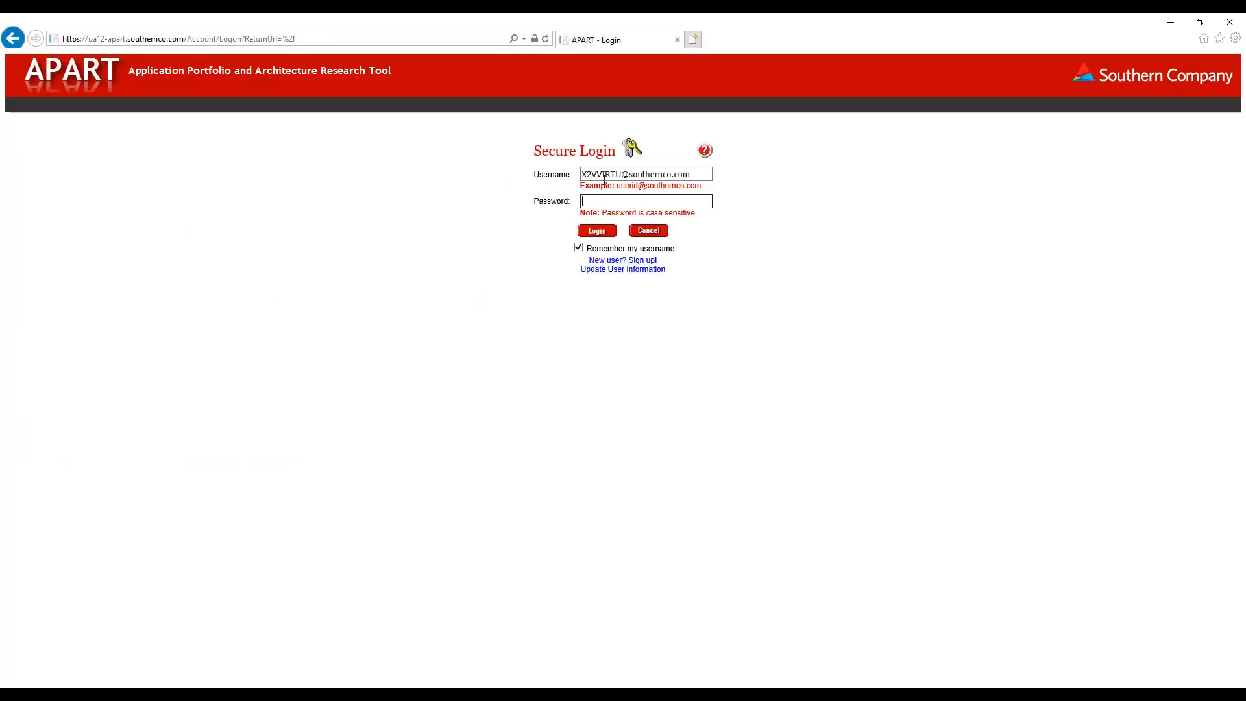
Log in to APART with the account username and password
double_click(605, 176)
key(Tab)
text(******)
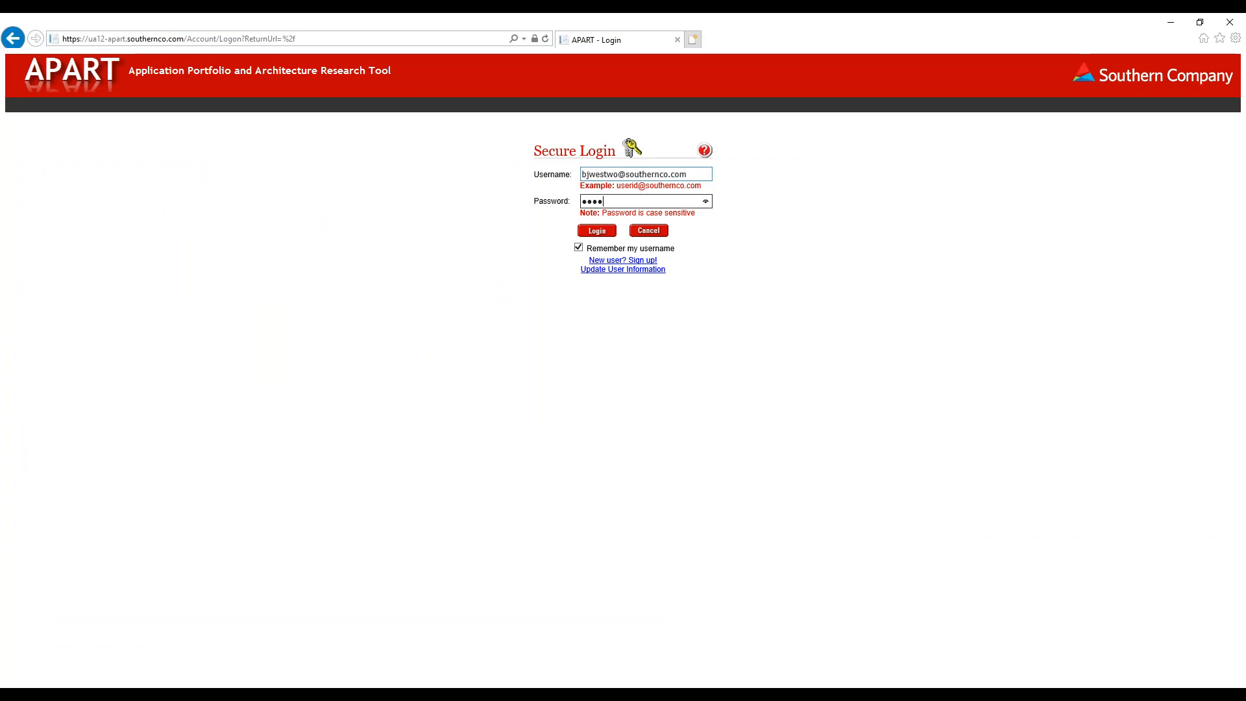
key(Return)
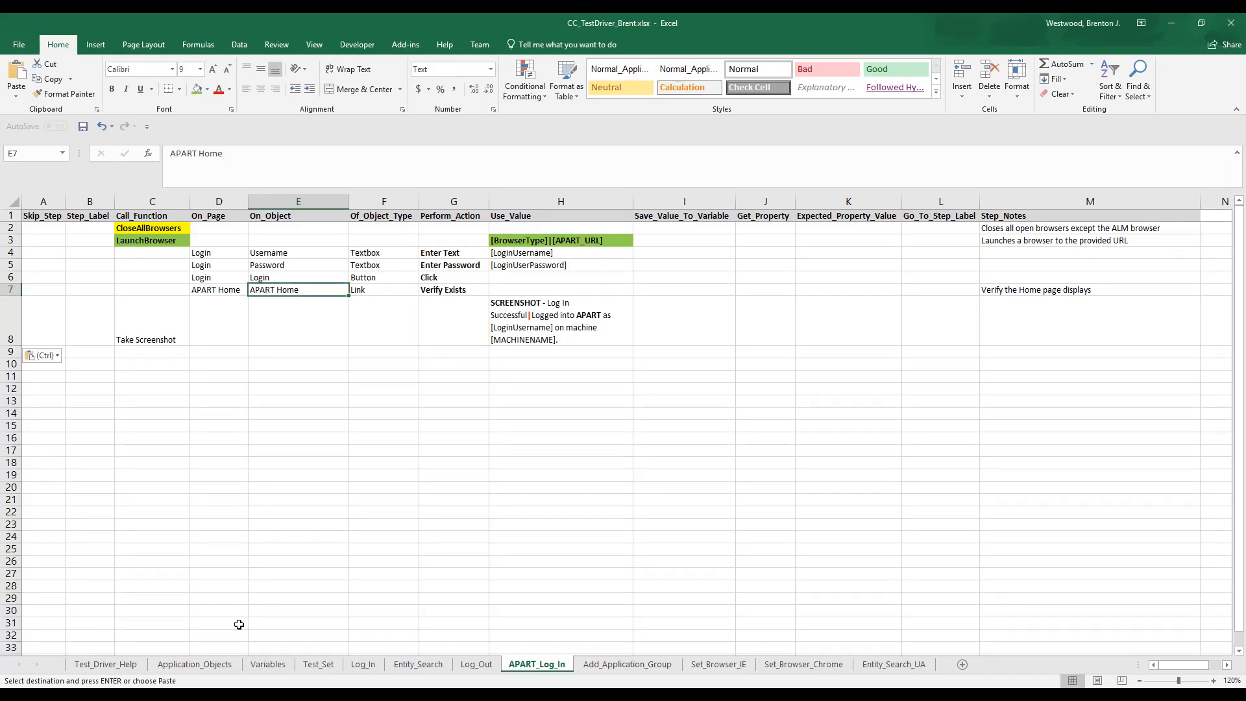
Switch to the CC_TestDriver_Brent.xlsx workbook in Excel and paste the prepared APART Home object rows at A22 of the Application_Objects sheet
click(219, 665)
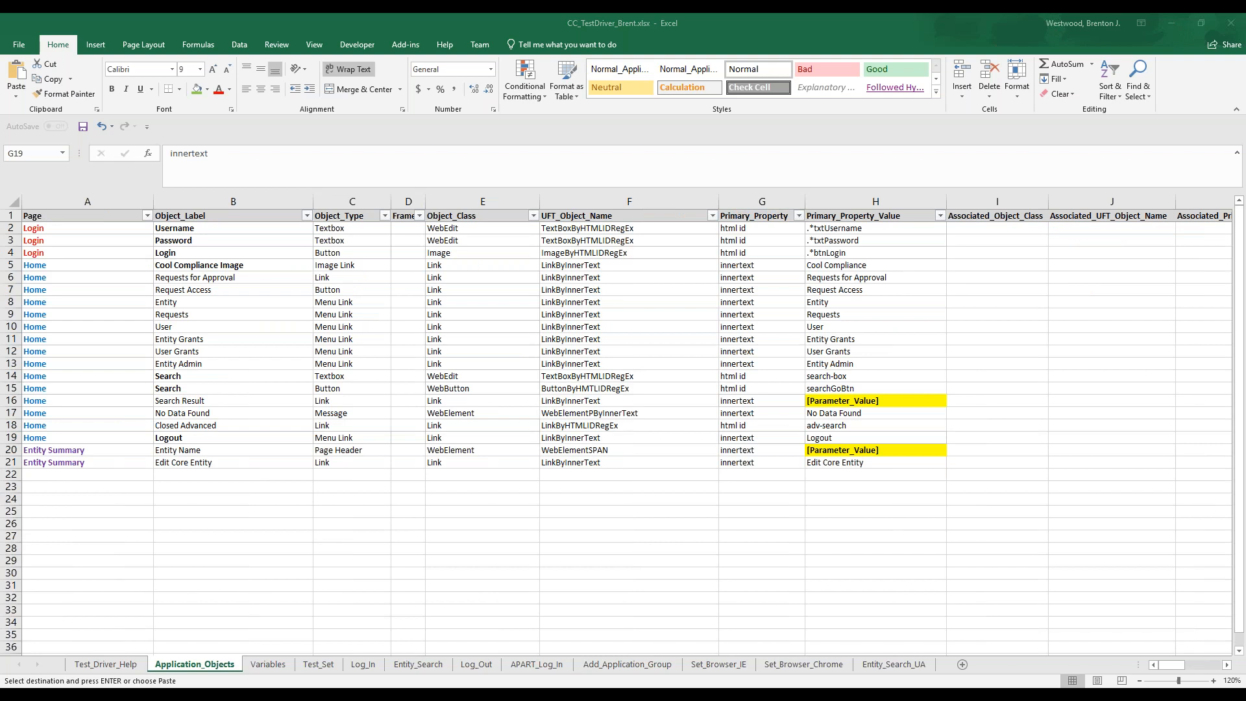
click(52, 475)
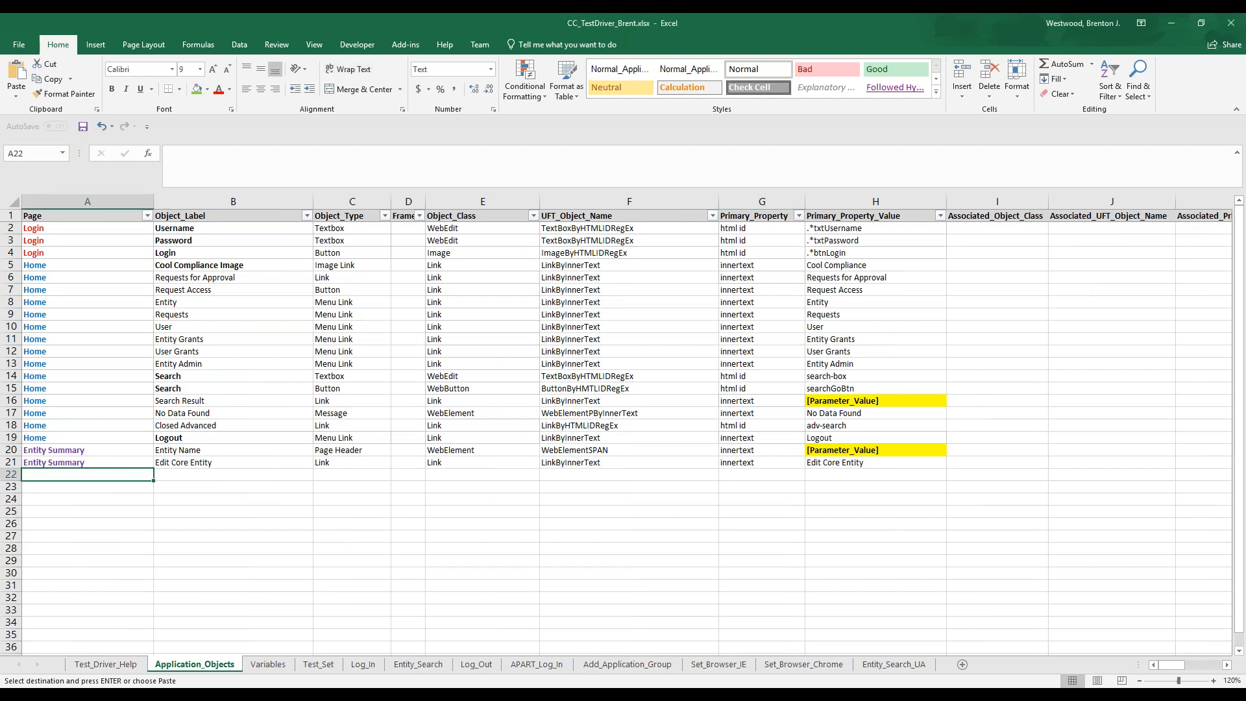
text(APART Home	APART Home	Link		Link	LinkByInnerText	innertext	APART Home APART Home	Application Groups	Link		Link	LinkByInnerText	innertext	Application Groups)
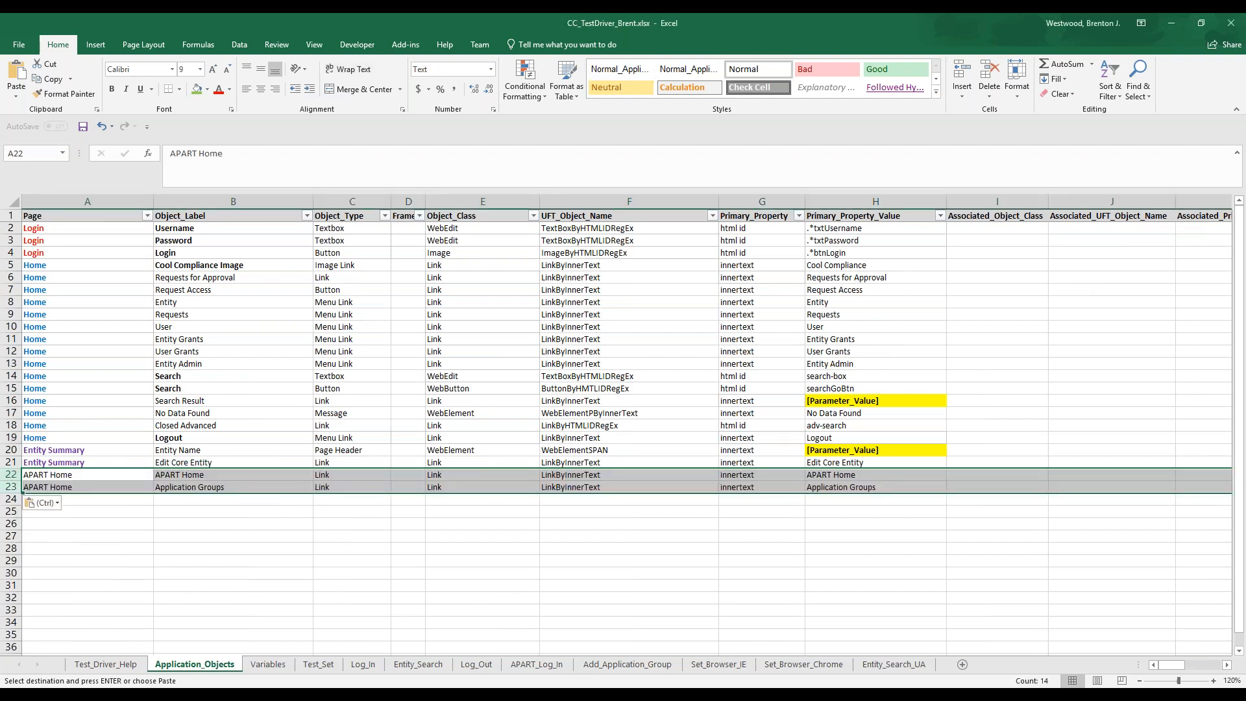
click(70, 475)
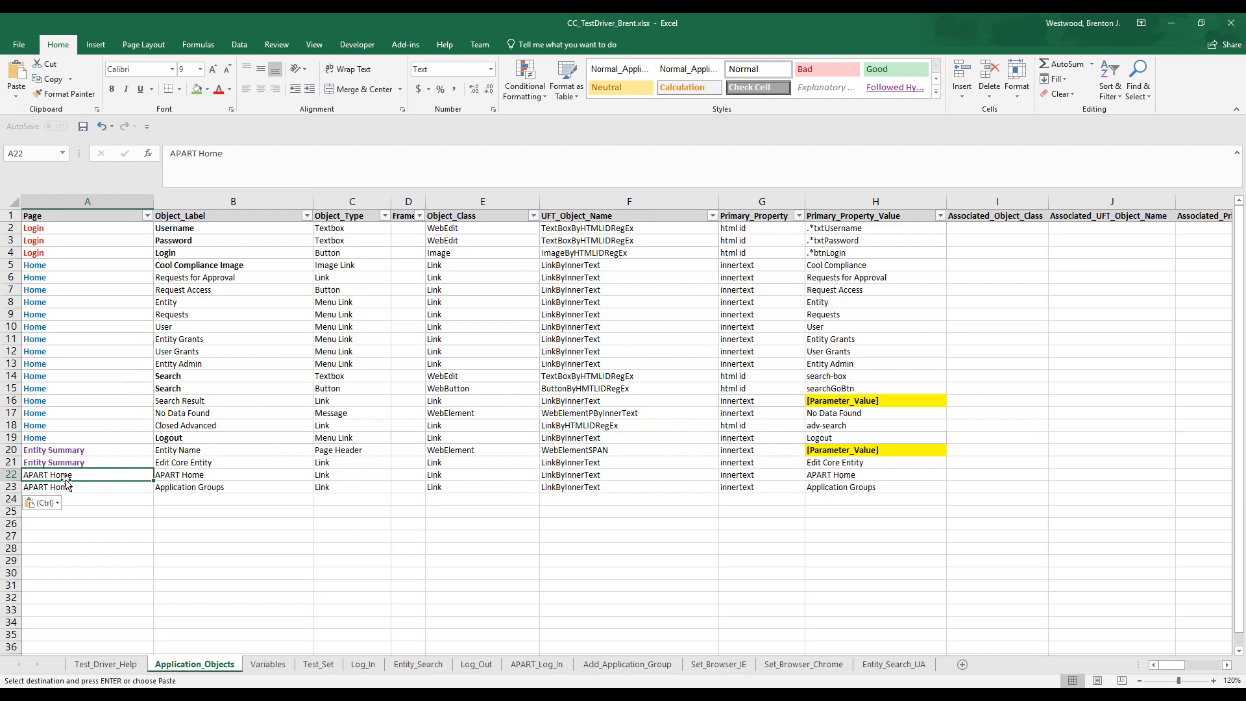
click(229, 477)
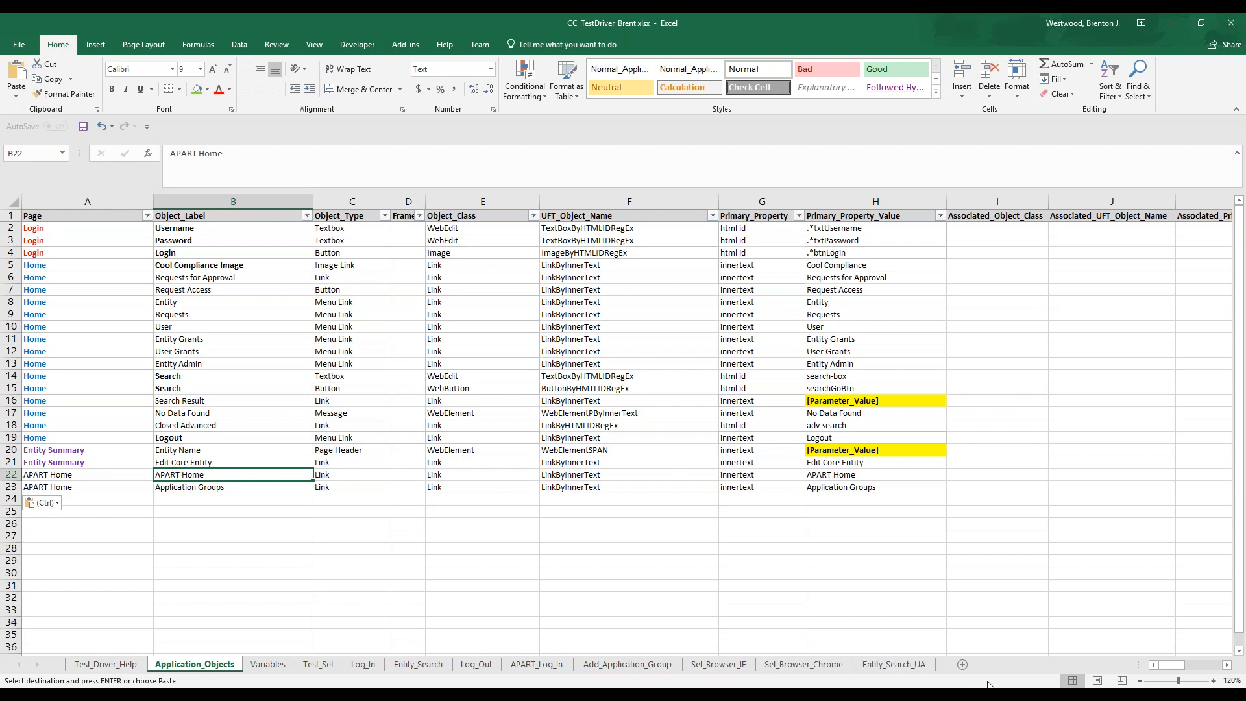
Switch to Internet Explorer and start a new application group from APART's Application Groups page
key(alt+Tab)
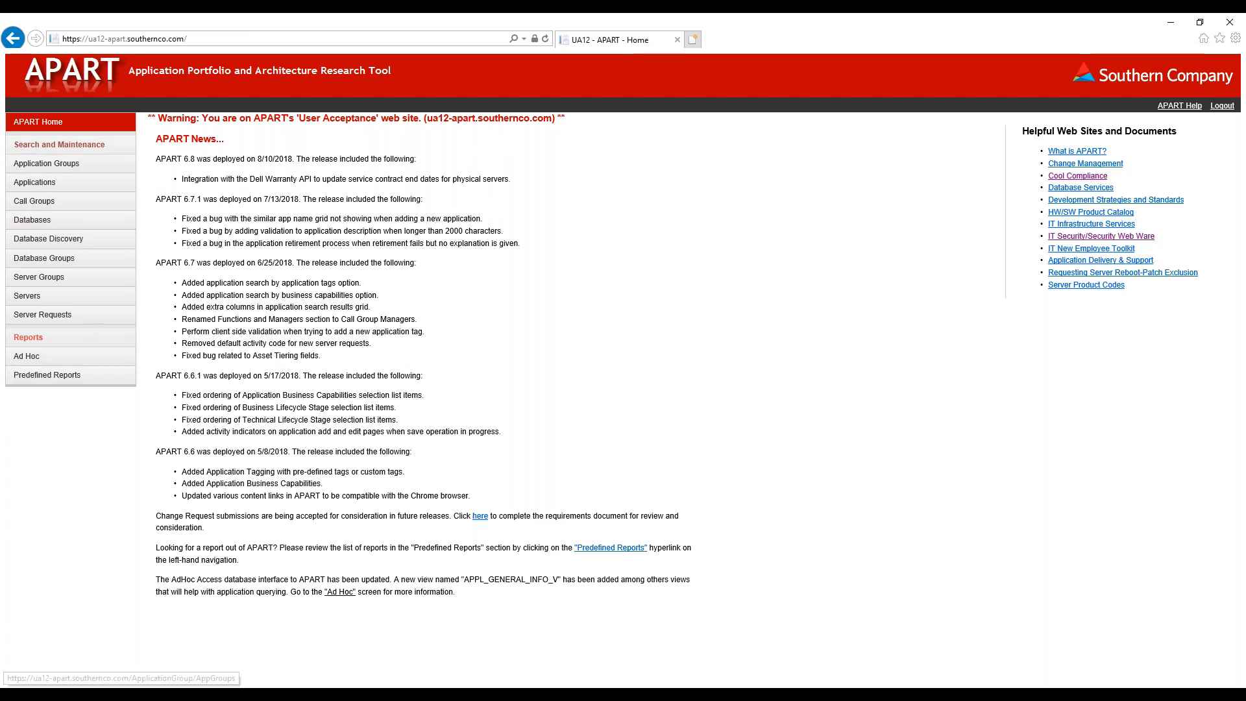
click(60, 168)
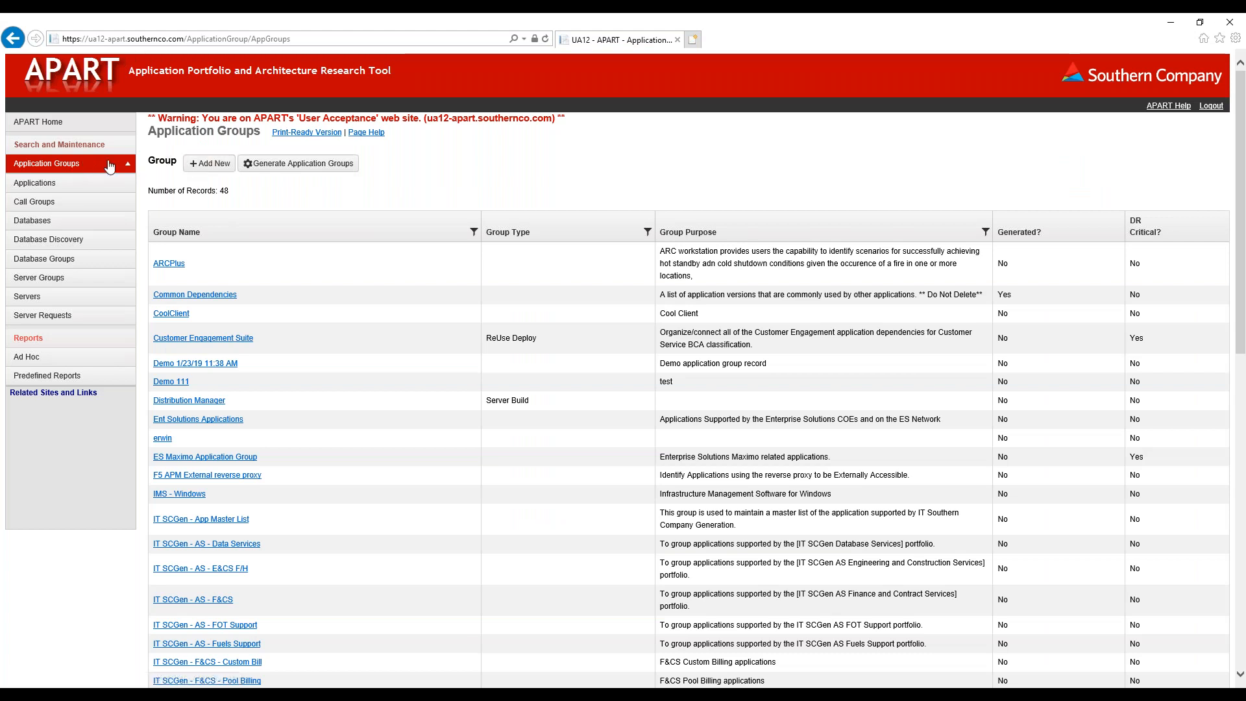
click(210, 165)
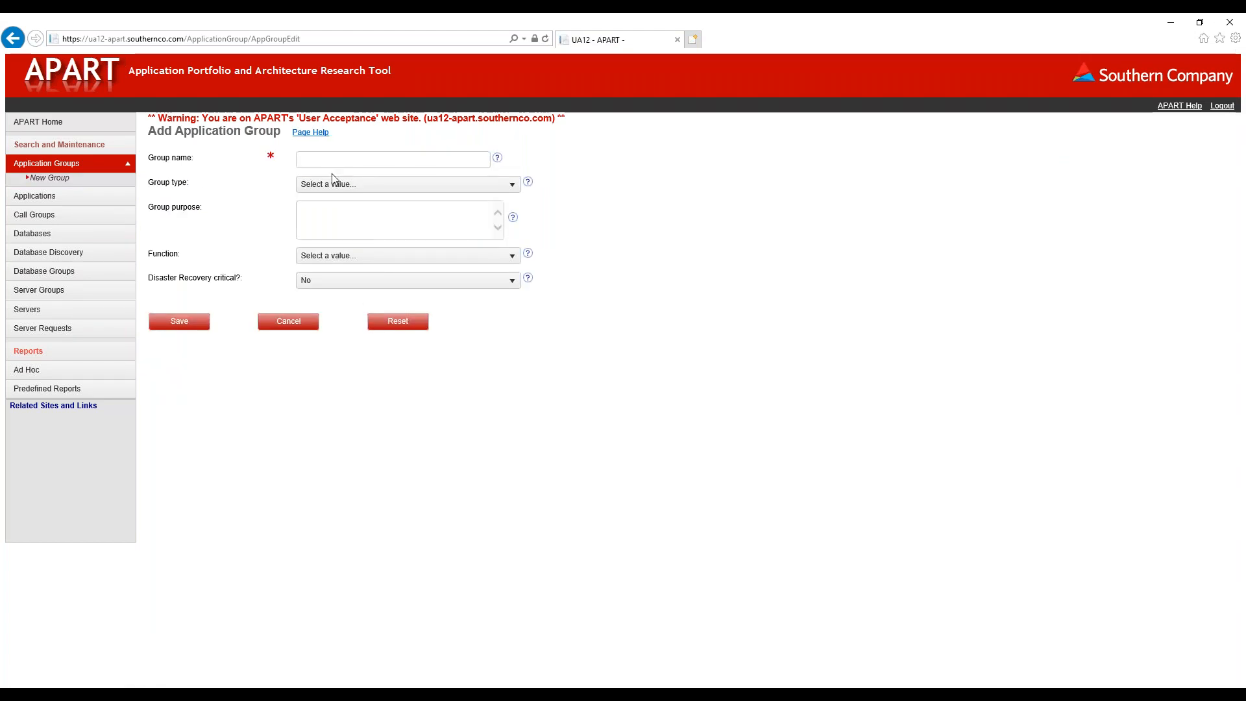
Name the application group "demo 2", enter "tesst" as its purpose, and save it
click(334, 160)
text(dme)
key(BackSpace)
text(emo)
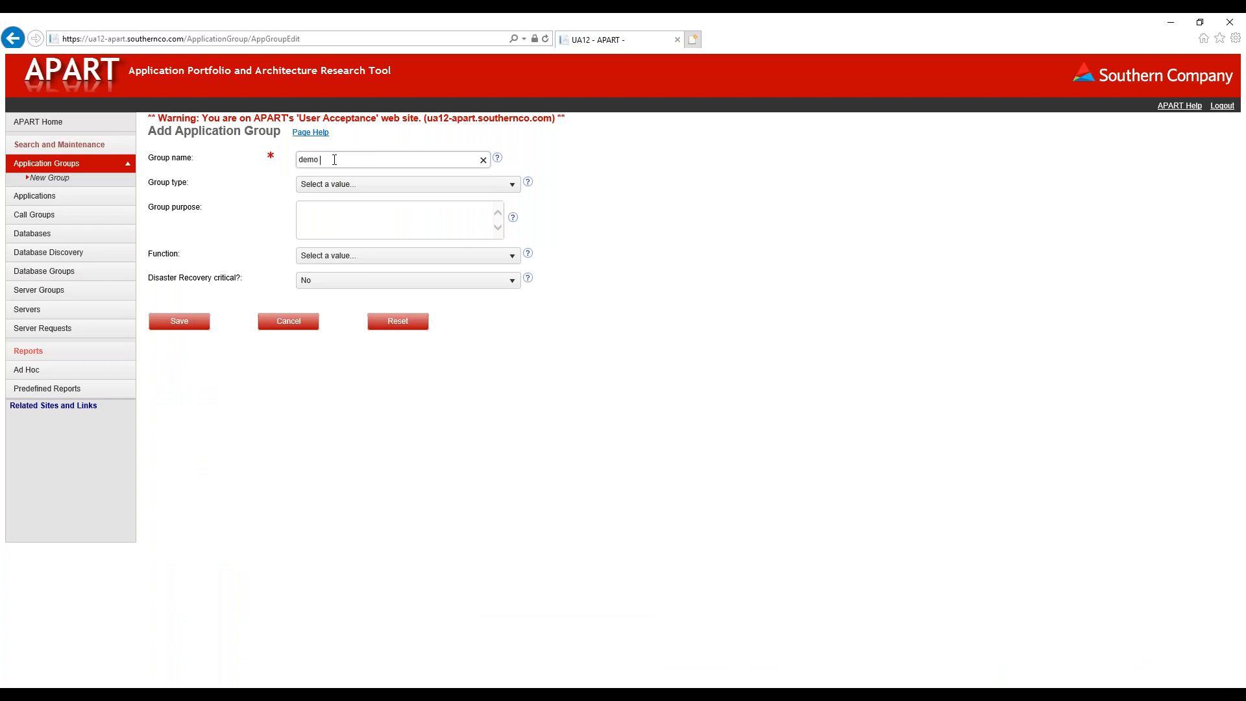
text( 2)
click(342, 205)
text(tesdt)
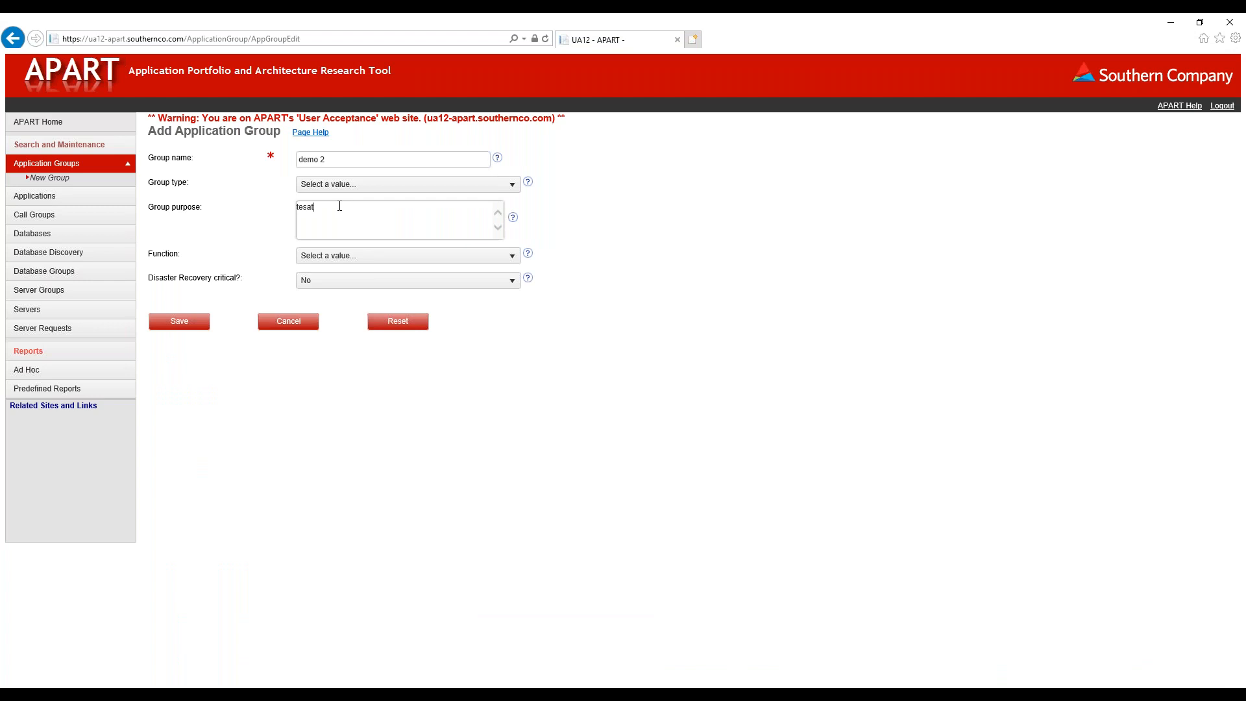
key(BackSpace)
key(BackSpace)
text(st)
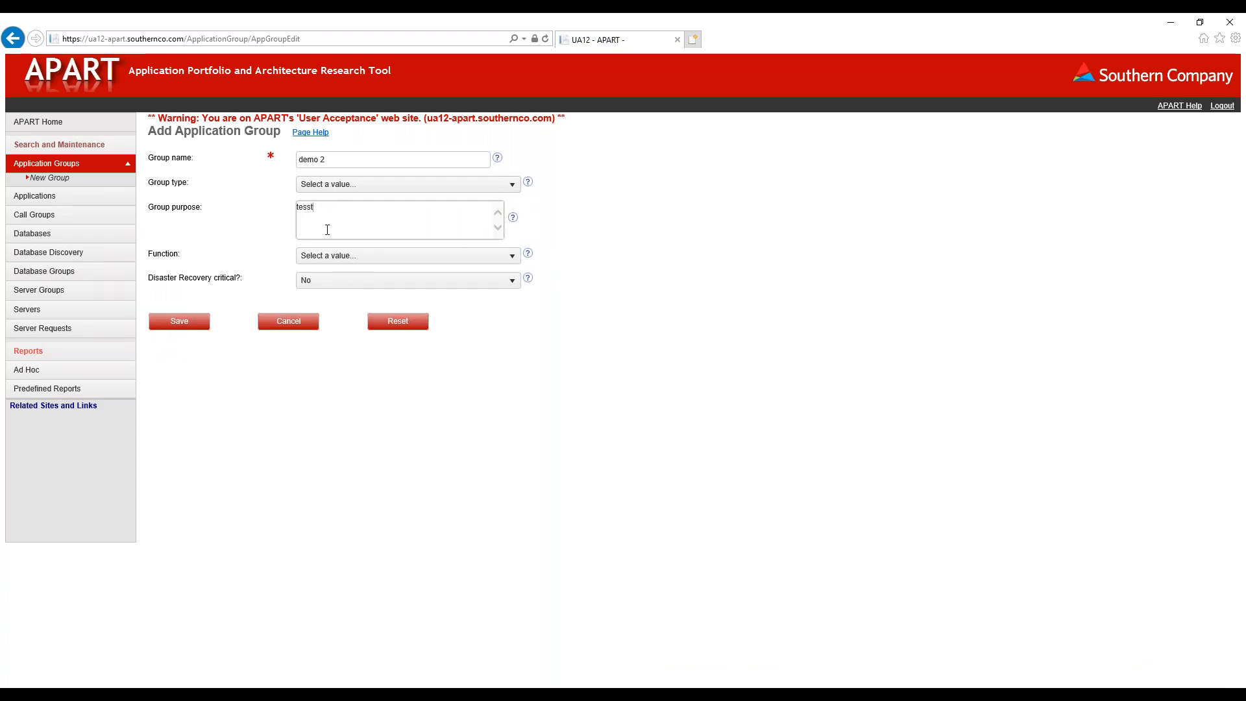
click(155, 323)
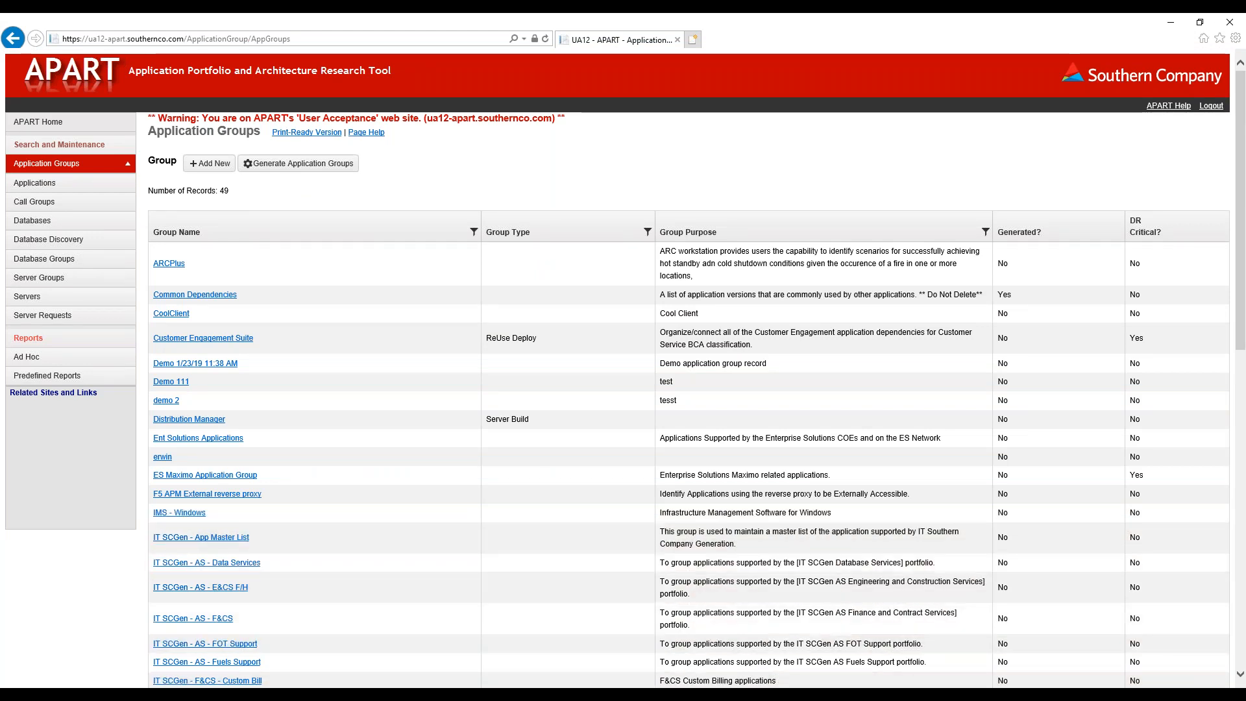
Switch to Excel, paste the prepared application group page objects at A24 of the Application_Objects sheet, and review the new rows
key(alt+Tab)
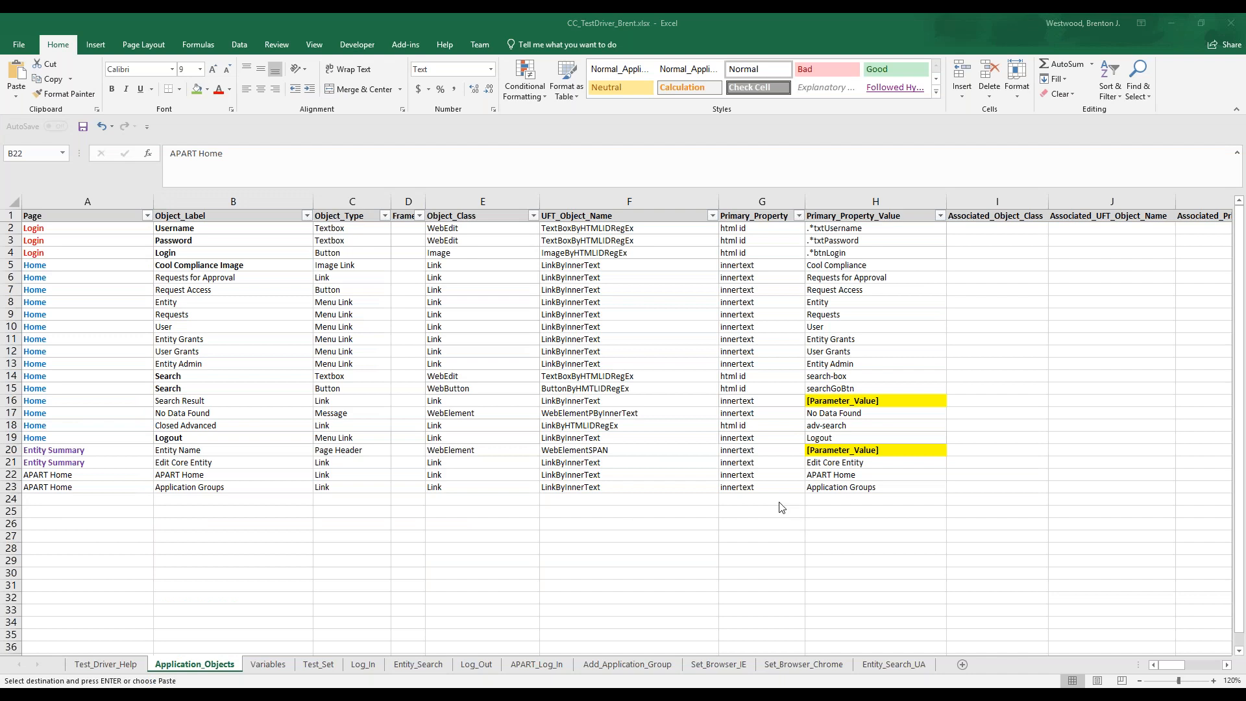
click(88, 501)
text(Application Groups	Application Groups	Page Header		WebElement	WebElementSPAN	innertext	Application Groups Application Groups	Add New	Button		Link	LinkByInnerText	innertext	Add New Add Application Group	Add Application Group	Page Header		WebElement	WebElementSPAN	innertext	Add Application Group Add Application Group	Group Name	Textbox		WebEdit	TextBoxByHTMLIDRegEx	html id	ApplicationGroupName Add Application Group	Group Purpose	Textbox		WebEdit	TextBoxByHTMLIDRegEx	html id	Purpose Add Application Group	Save	Button		WebButton	ButtonByNameRegEx	name	Save Application Groups	Application Group Name	Link		Link	LinkByInnerText	innertext	[Parameter_Value] Application Group General Info	Application Group General Info	Page Header		WebElement	WebElementSPAN	innertext	Application Group General Info)
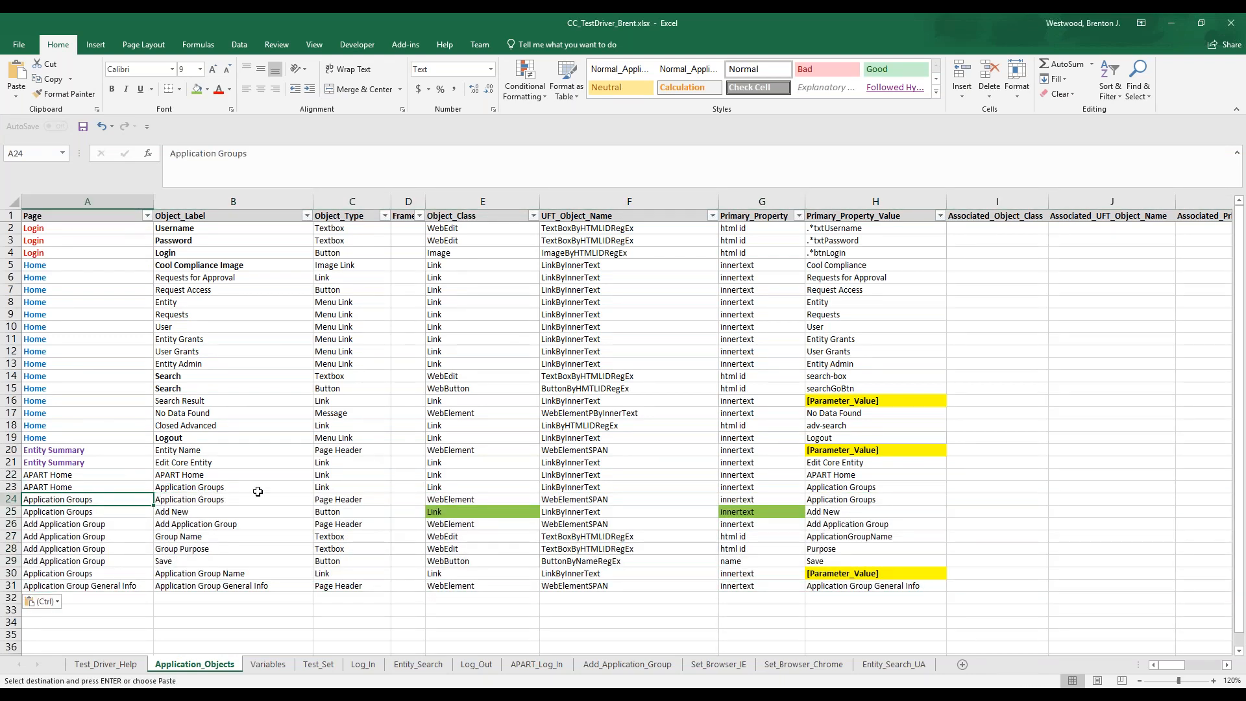
click(122, 511)
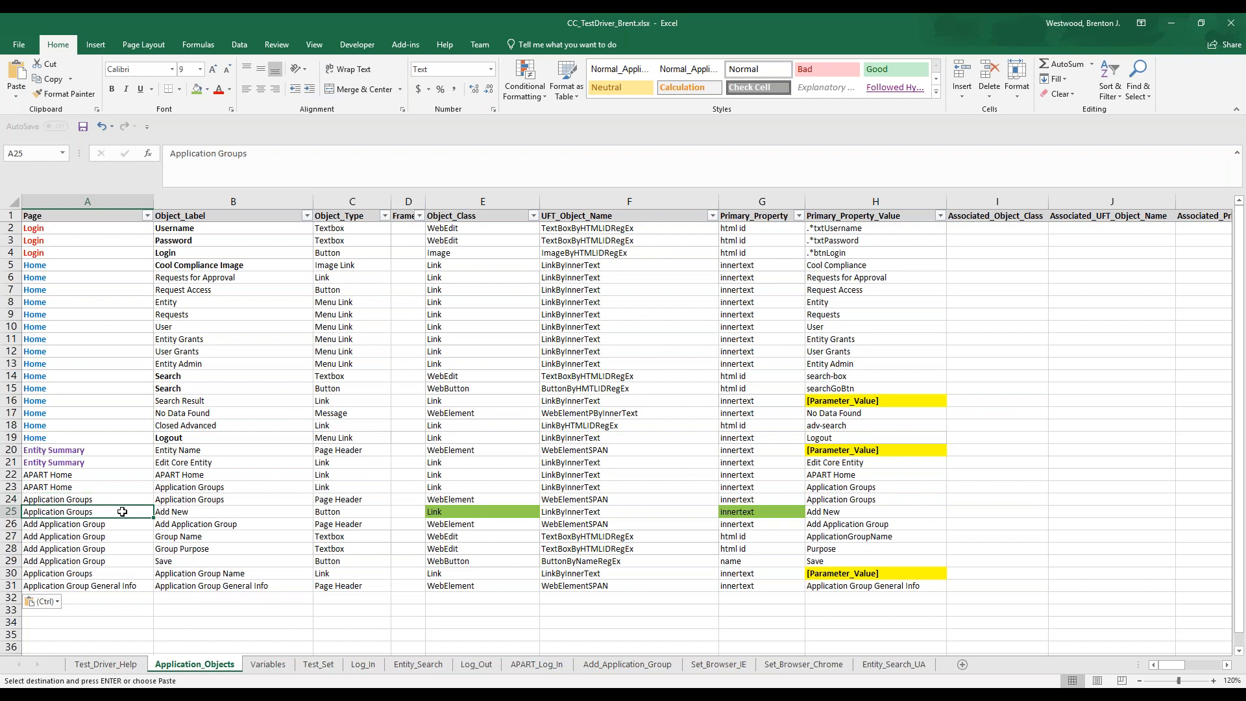
click(188, 512)
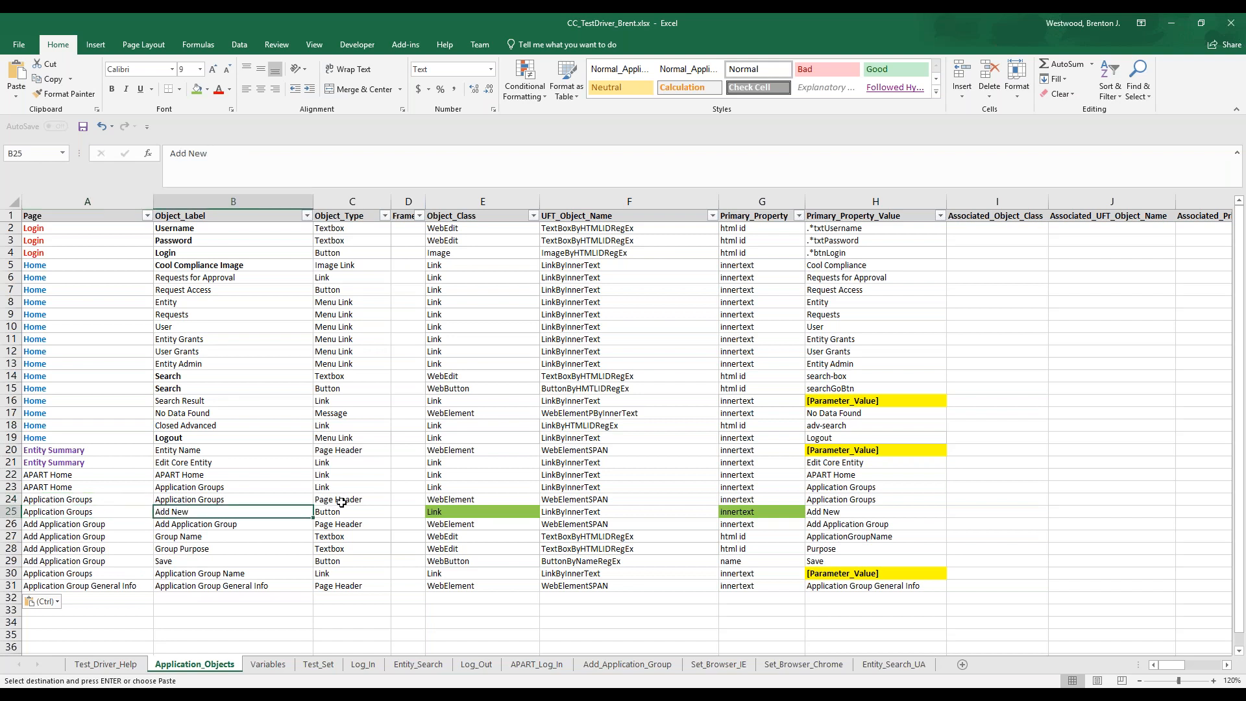
click(257, 526)
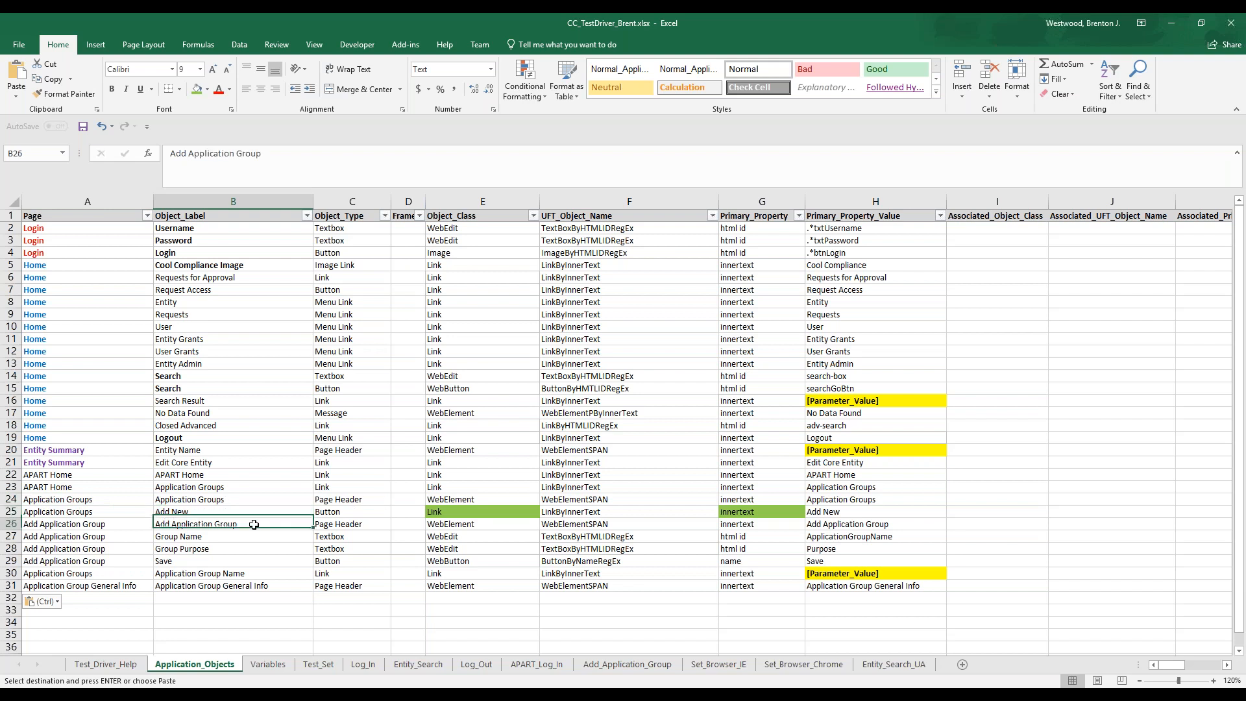
click(170, 537)
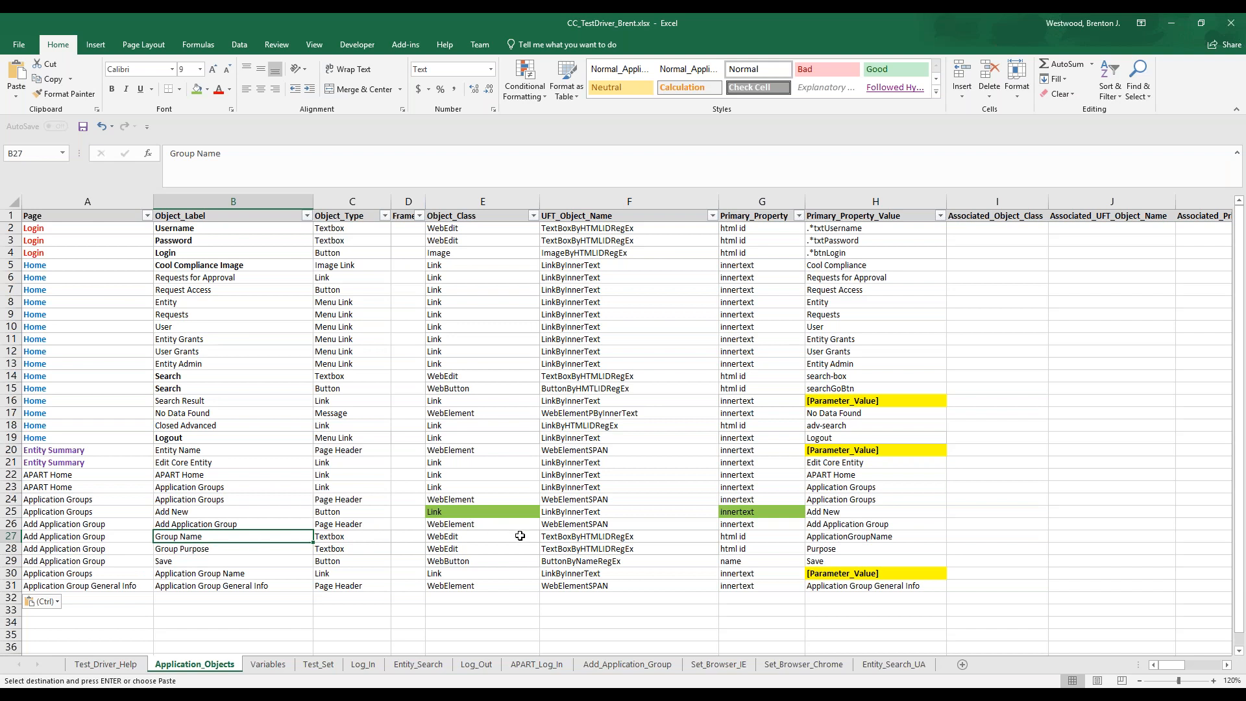
click(241, 561)
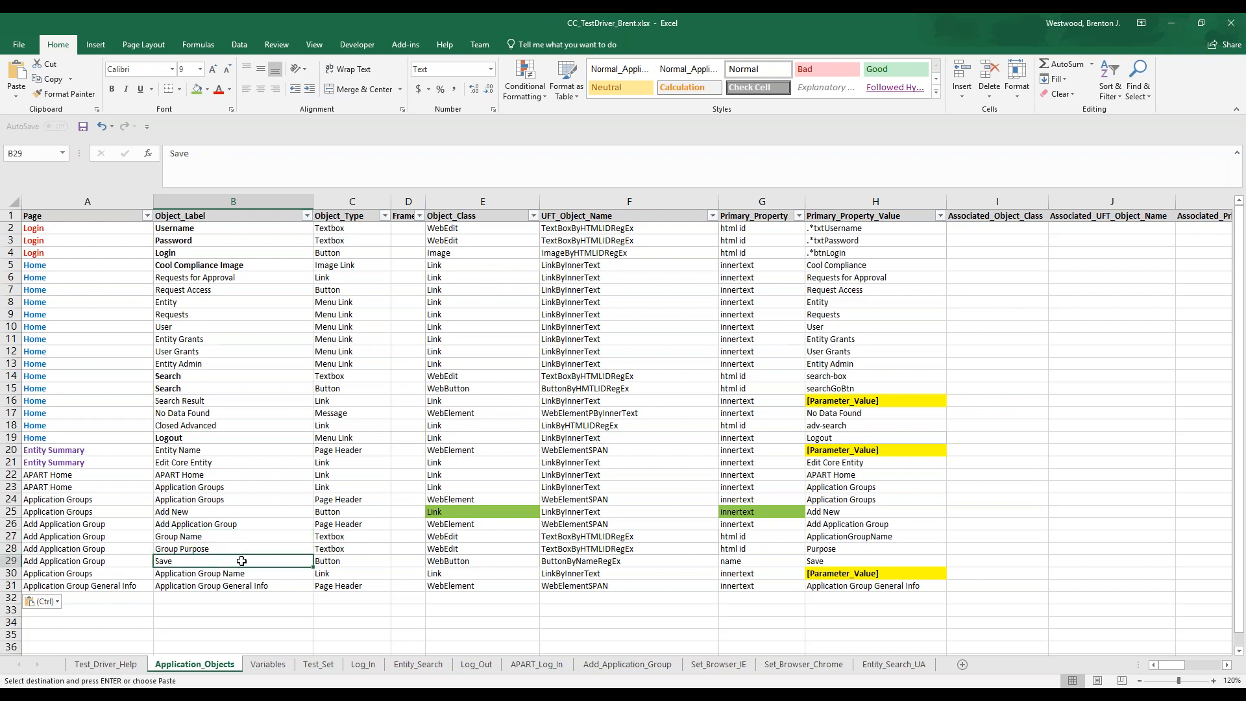
click(257, 573)
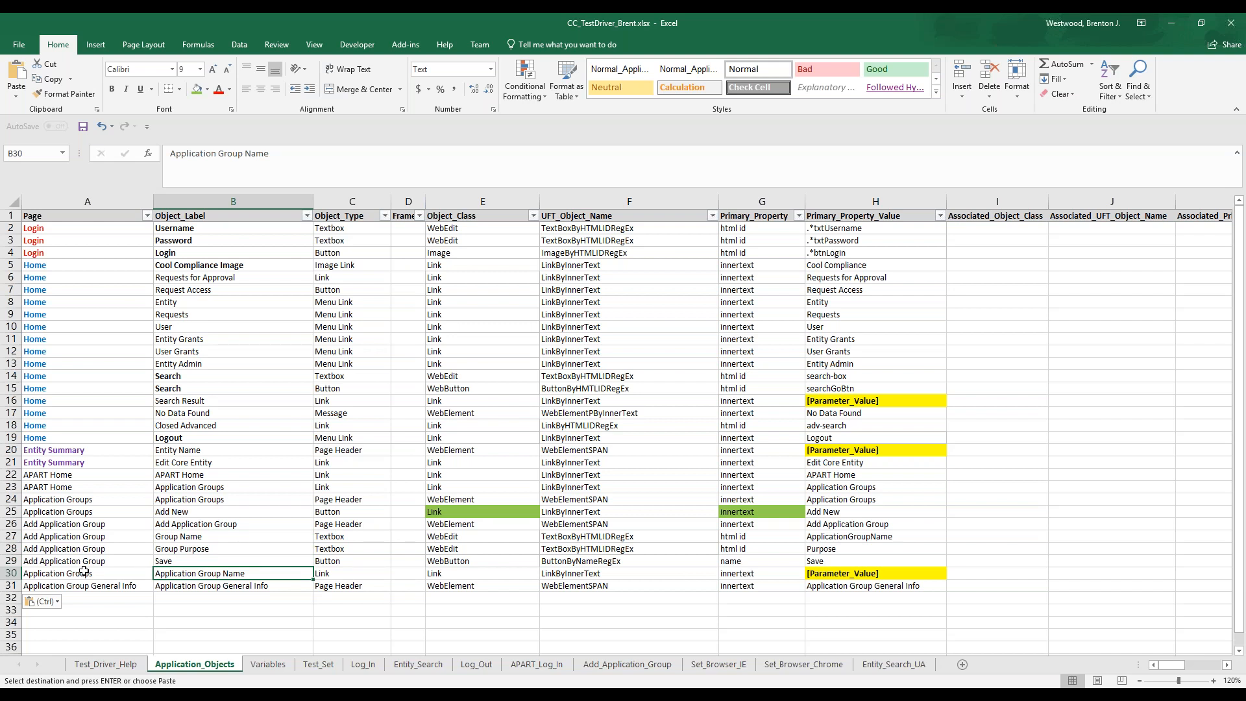
Paste the prepared application group test steps at A2 of the Add_Application_Group sheet and skim through them
click(604, 668)
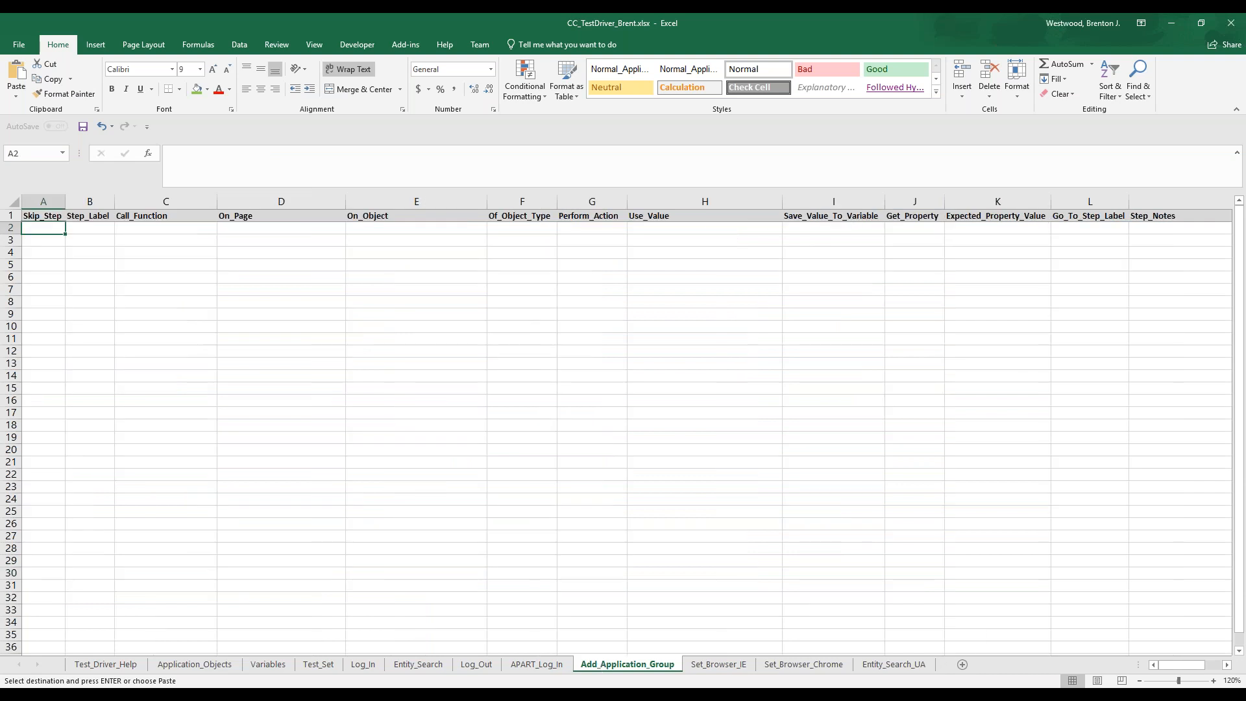
key(ctrl+v)
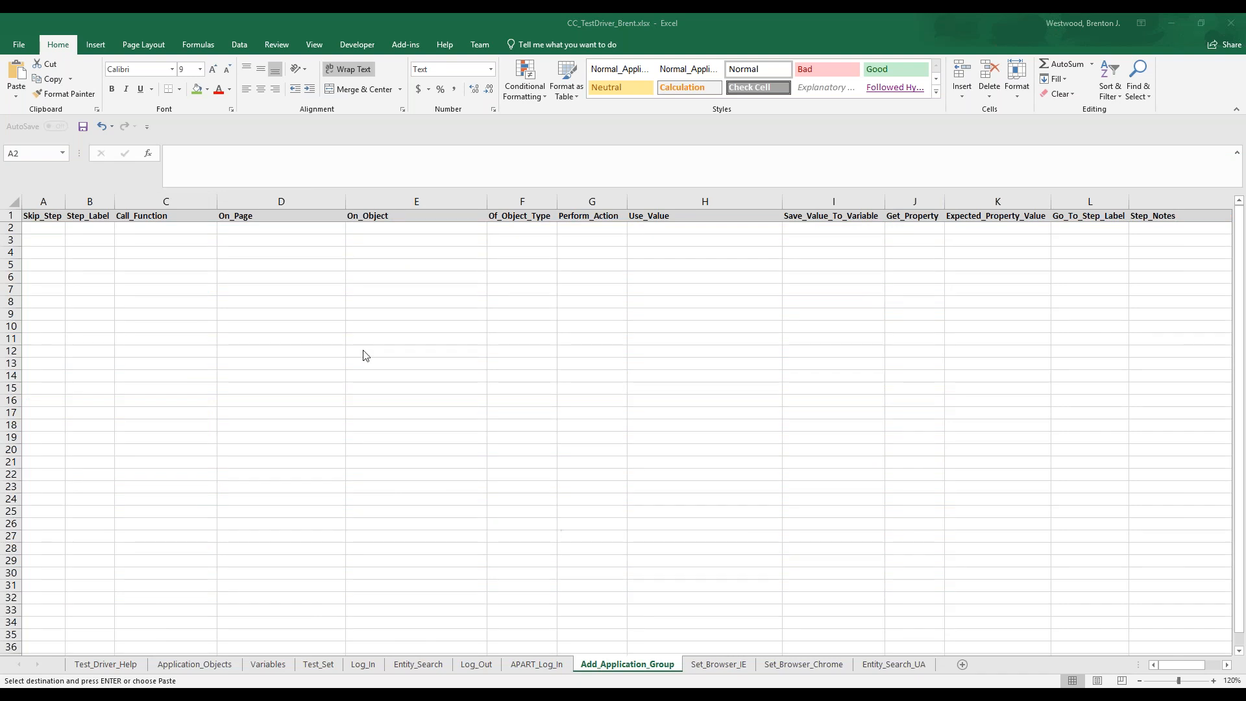
key(ctrl+v)
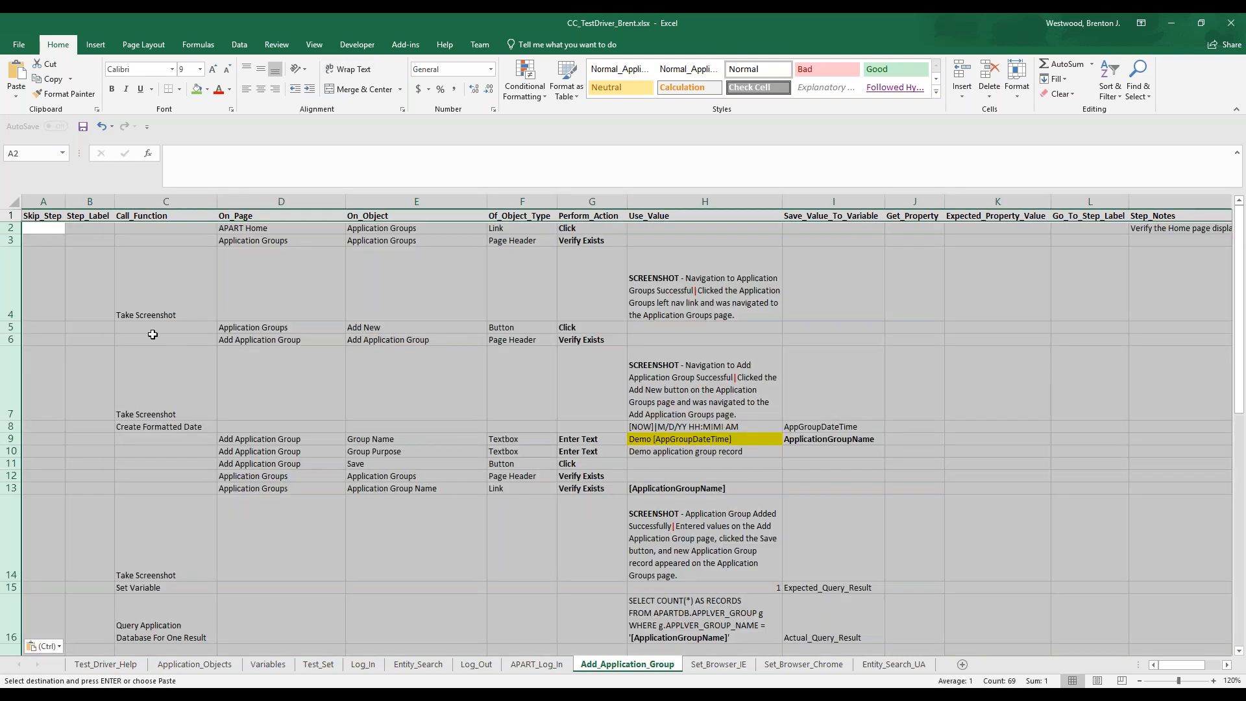
click(160, 311)
scroll(161, 310, down, 2)
scroll(160, 310, down, 4)
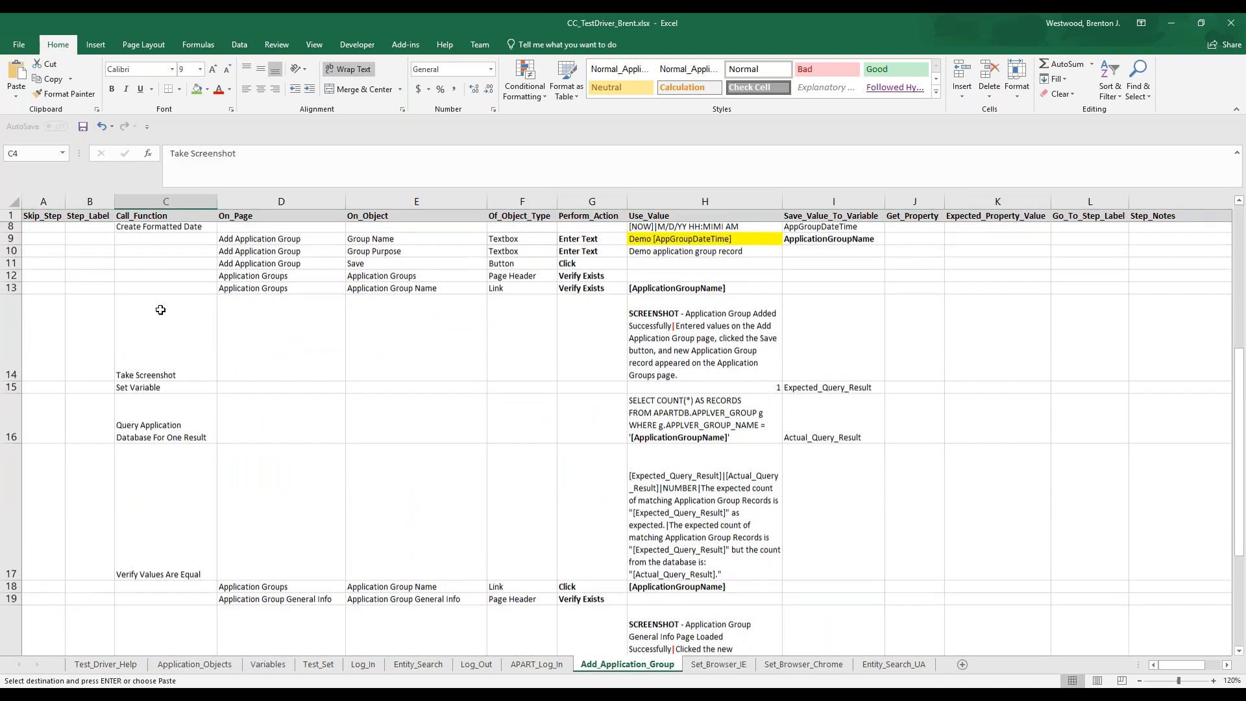
scroll(160, 310, up, 6)
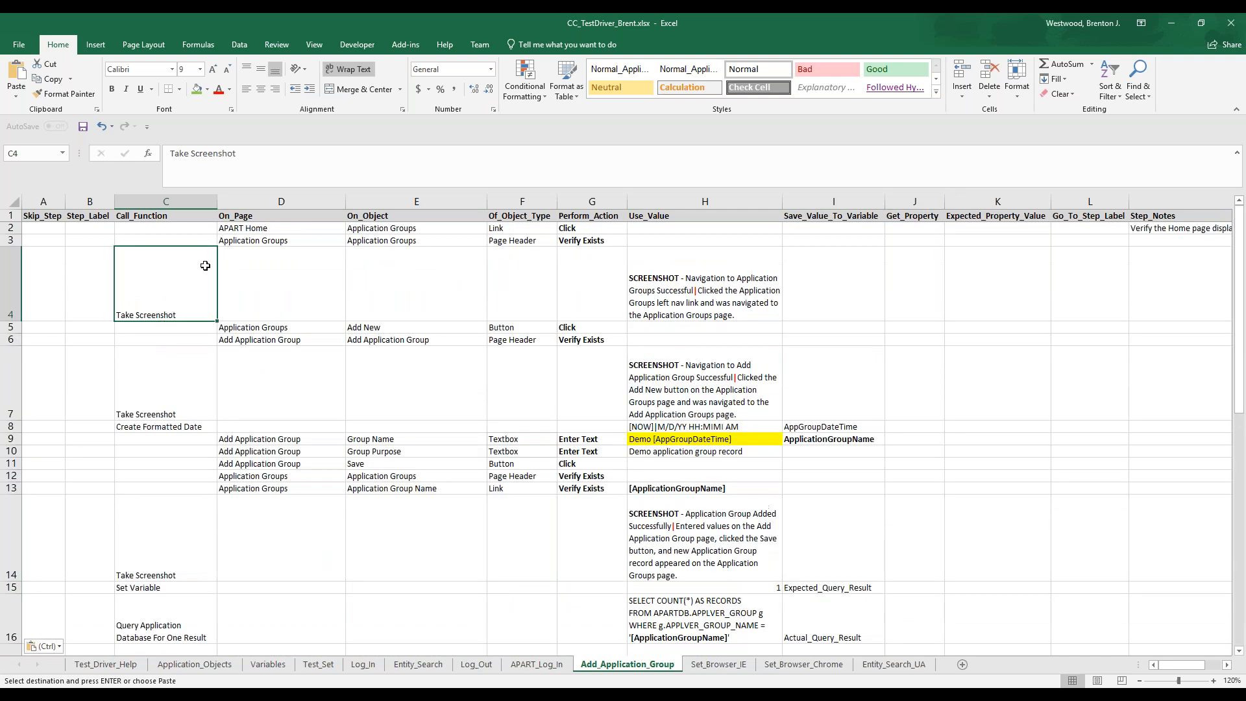
Review the pasted steps in rows 2 to 8 of Add_Application_Group that navigate from APART Home to the Add Application Group page
click(273, 228)
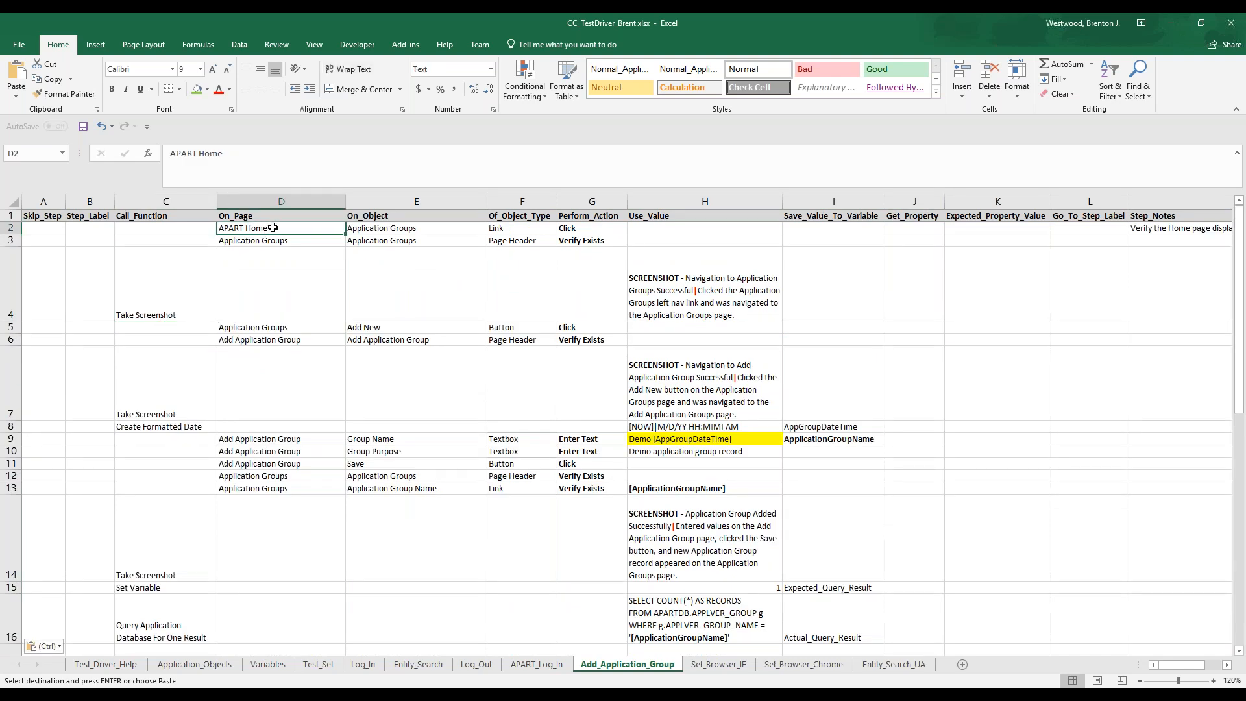
key(Down)
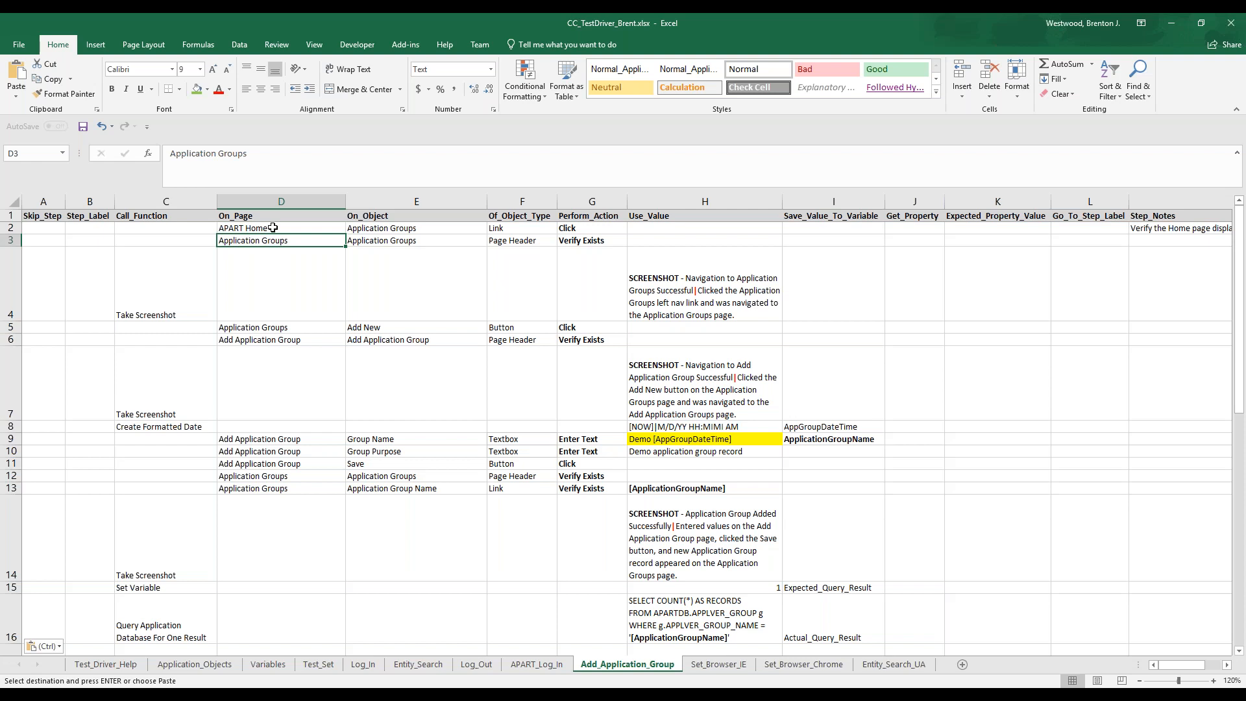
key(Down)
key(Down)
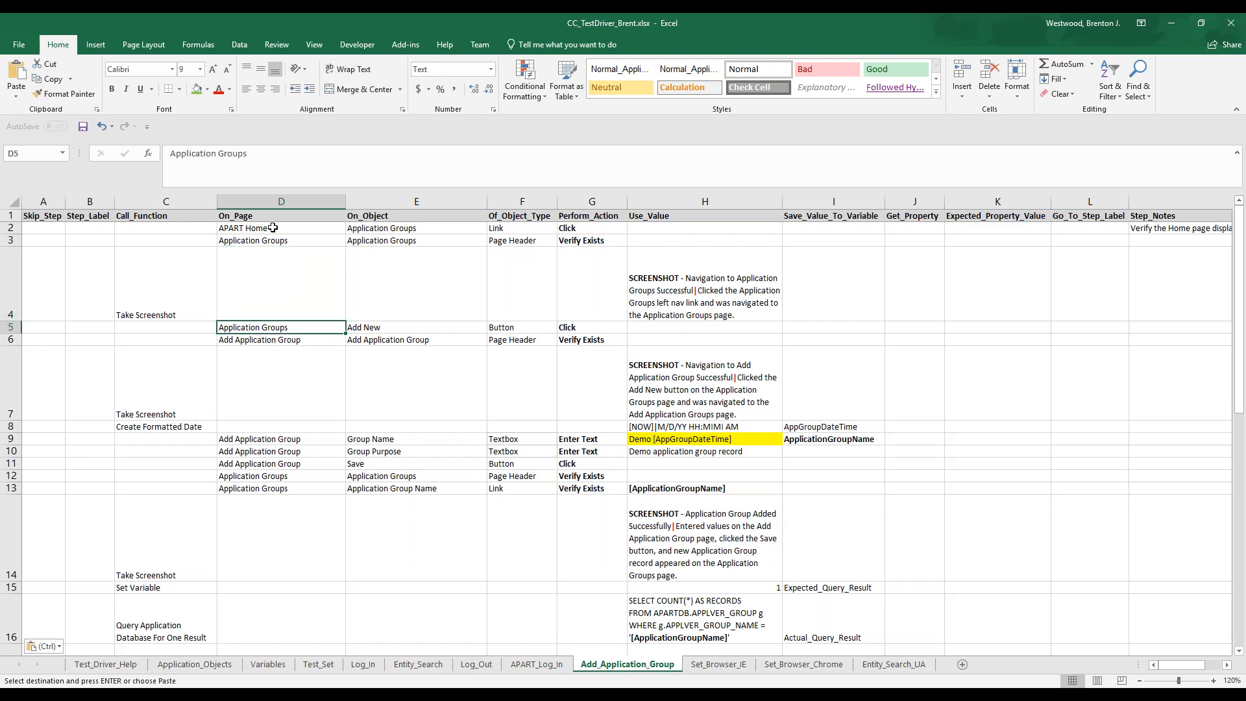
key(Down)
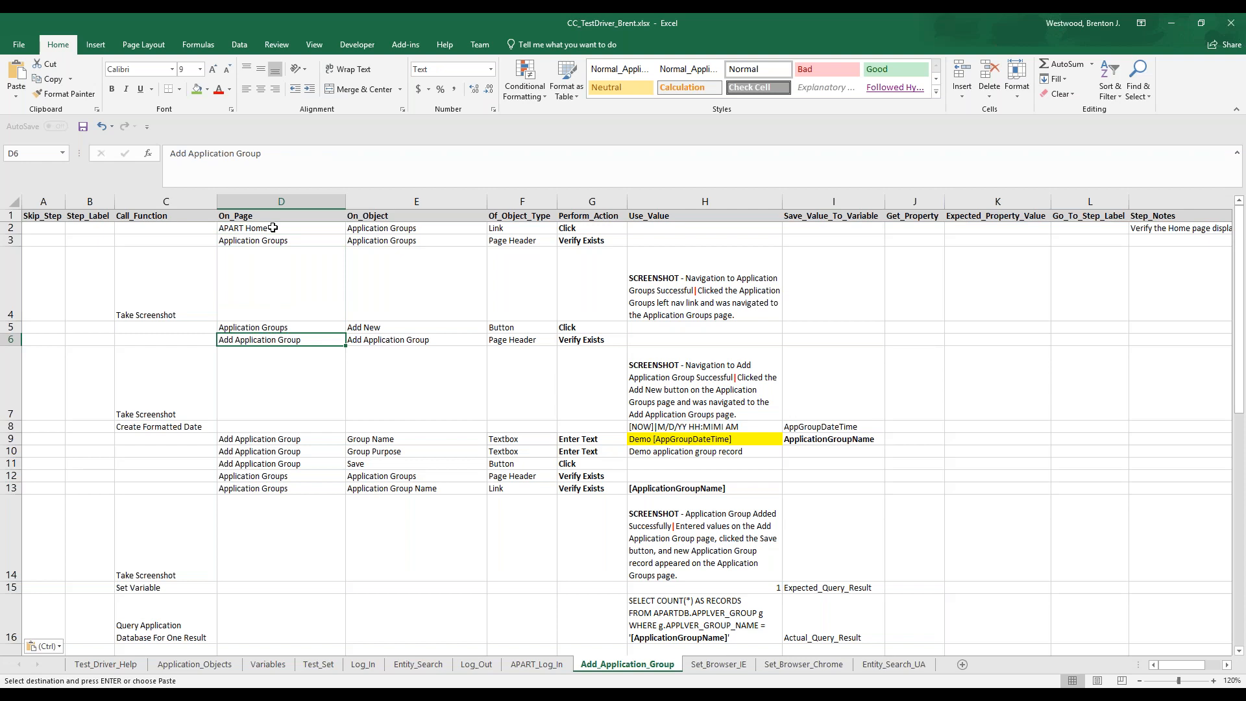
key(Down)
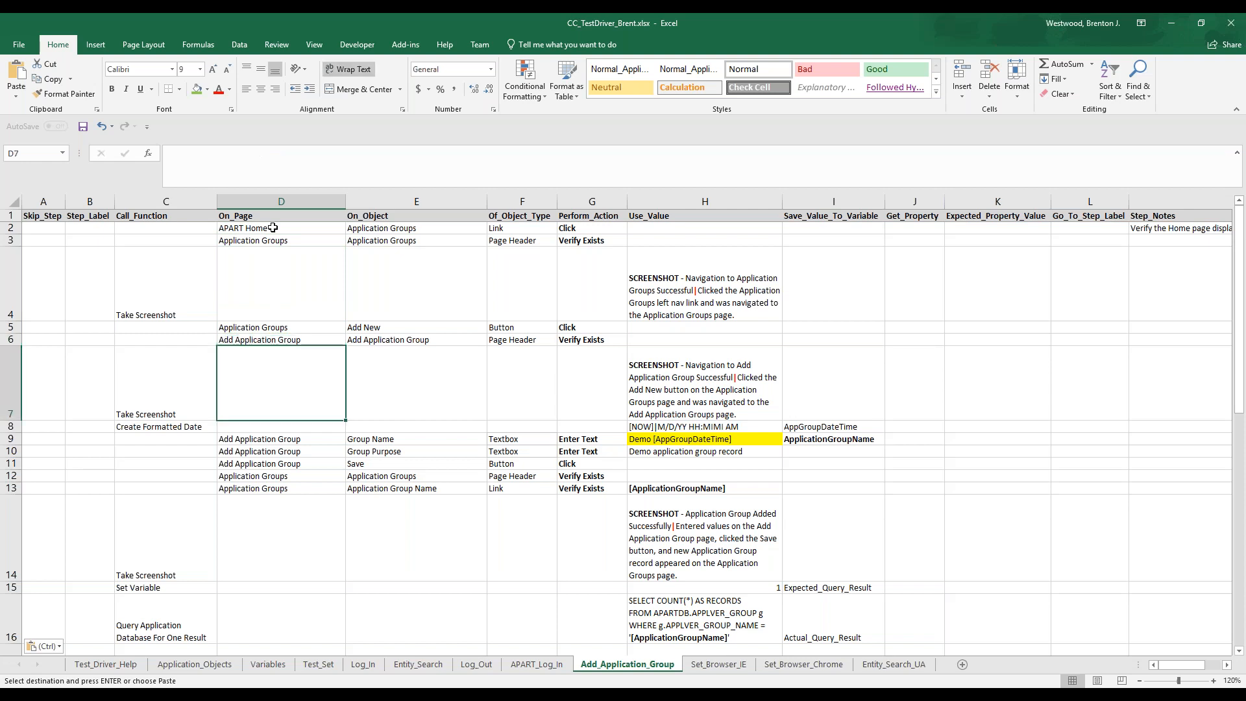
key(Down)
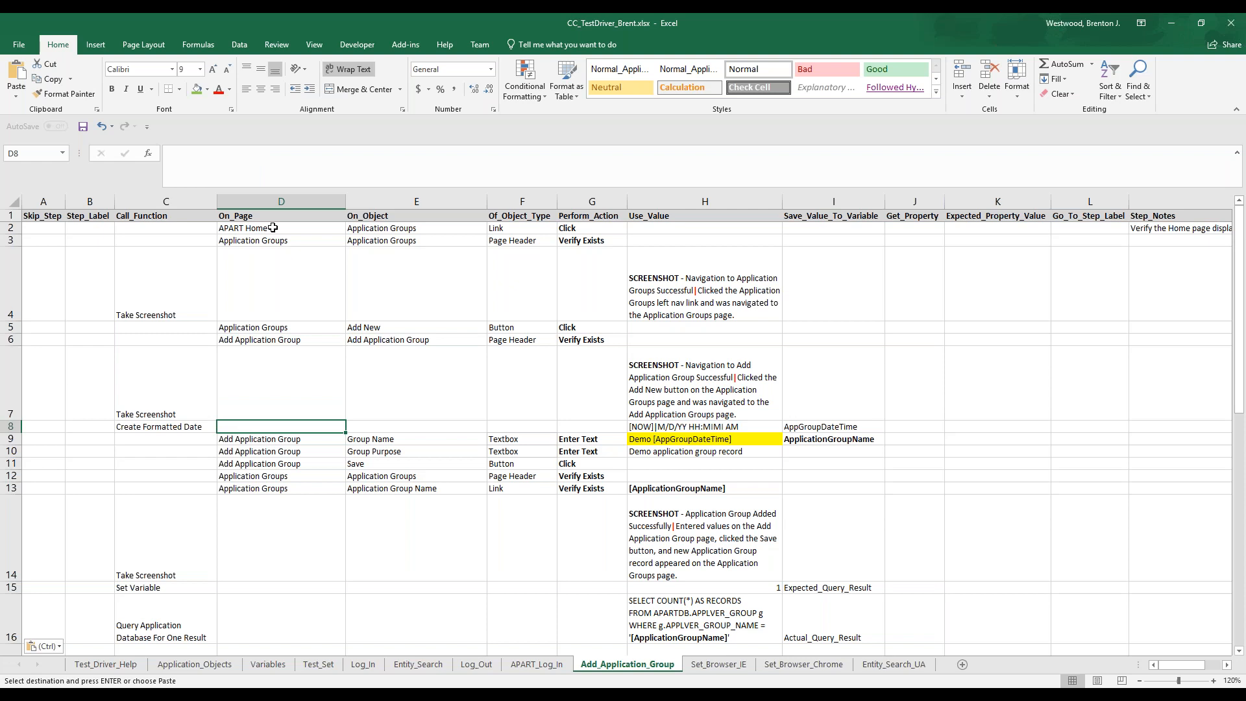
Examine the values and variables in rows 8 to 10 that build the date-stamped group name and supply the group purpose
key(Right)
key(Right)
key(Right)
key(Right)
key(Right)
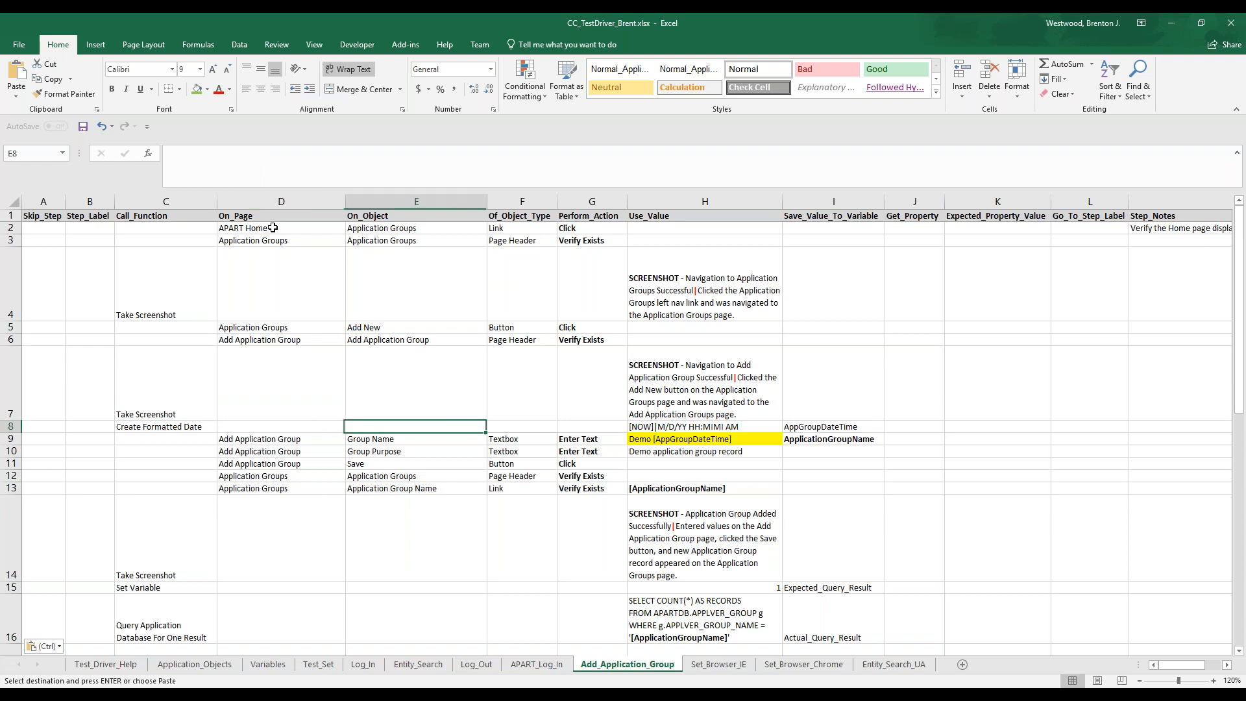
key(Left)
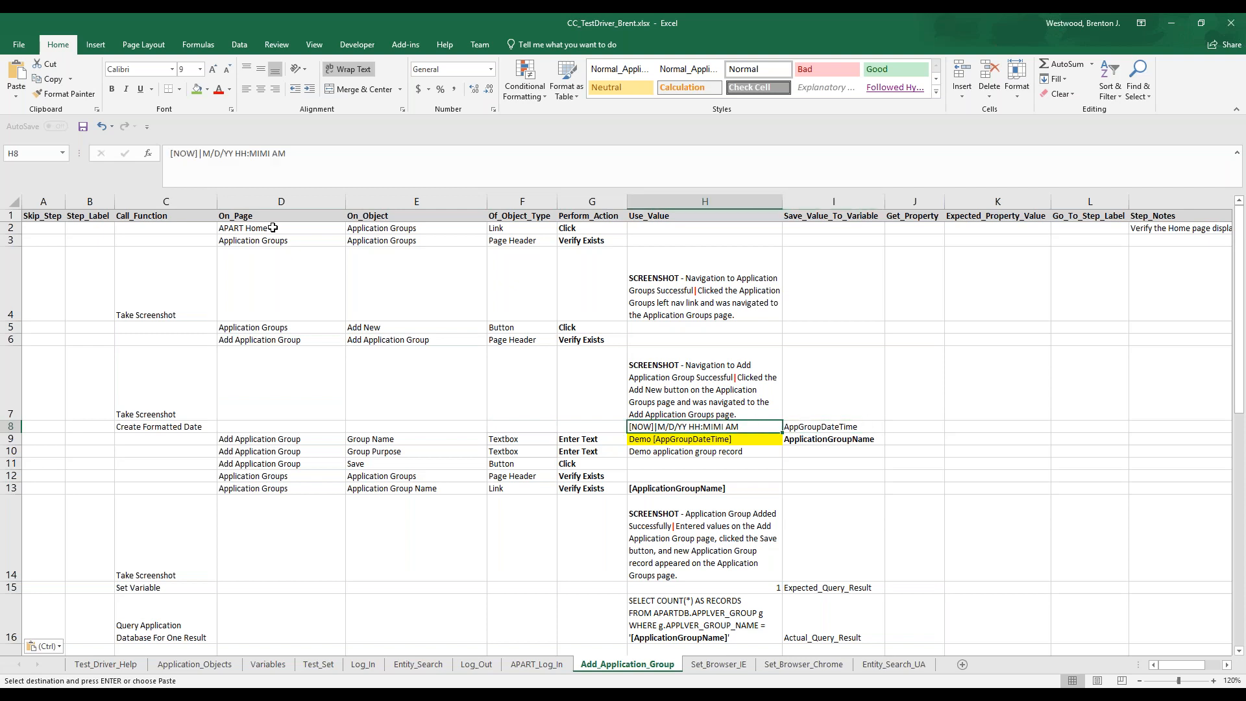
key(Down)
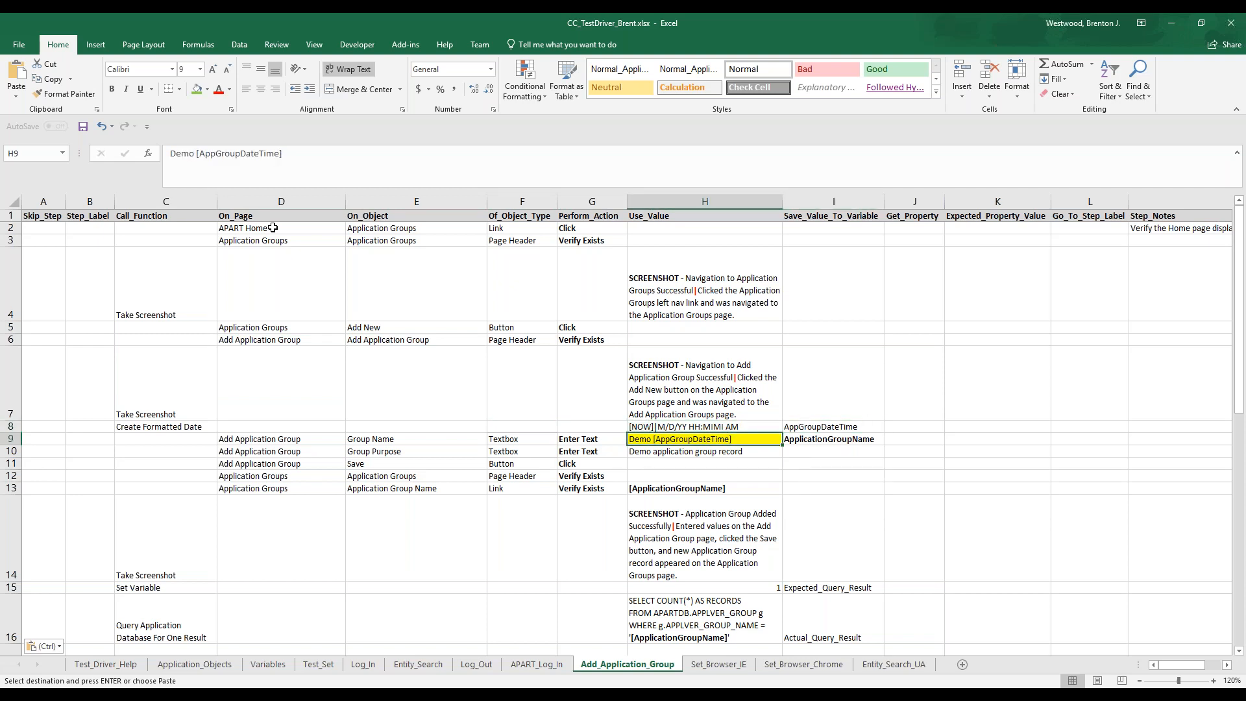
key(Right)
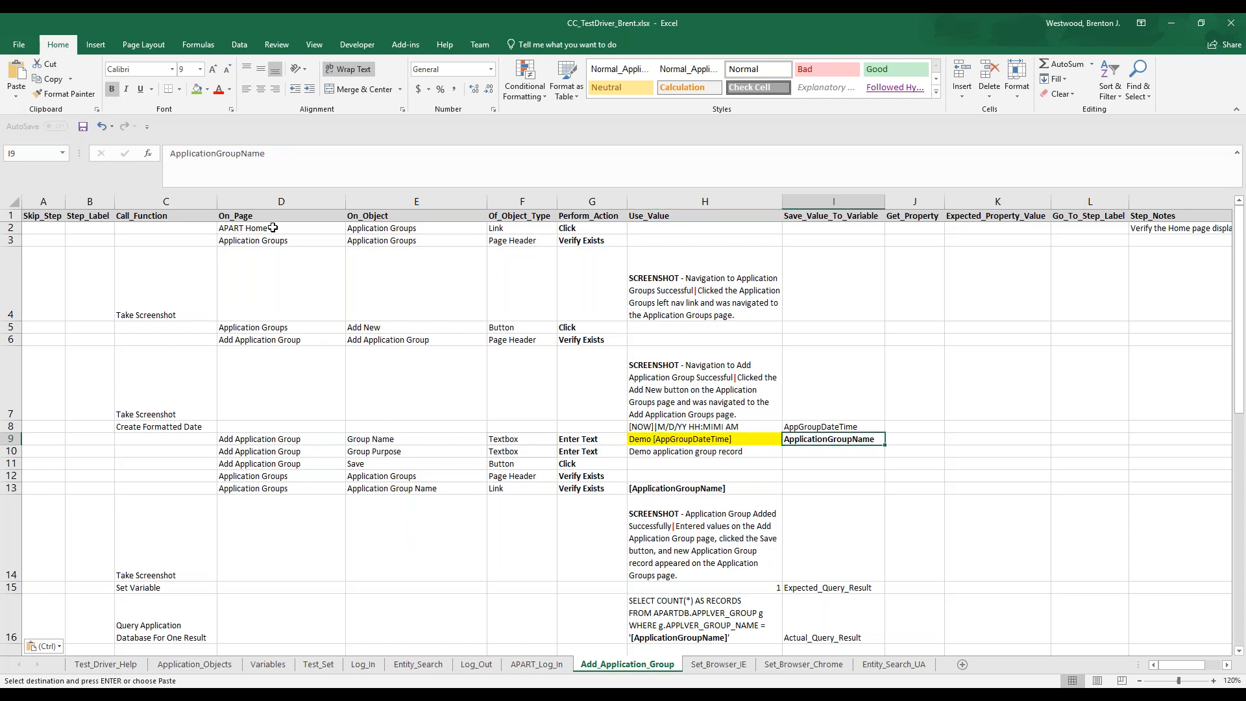
key(Down)
key(Left)
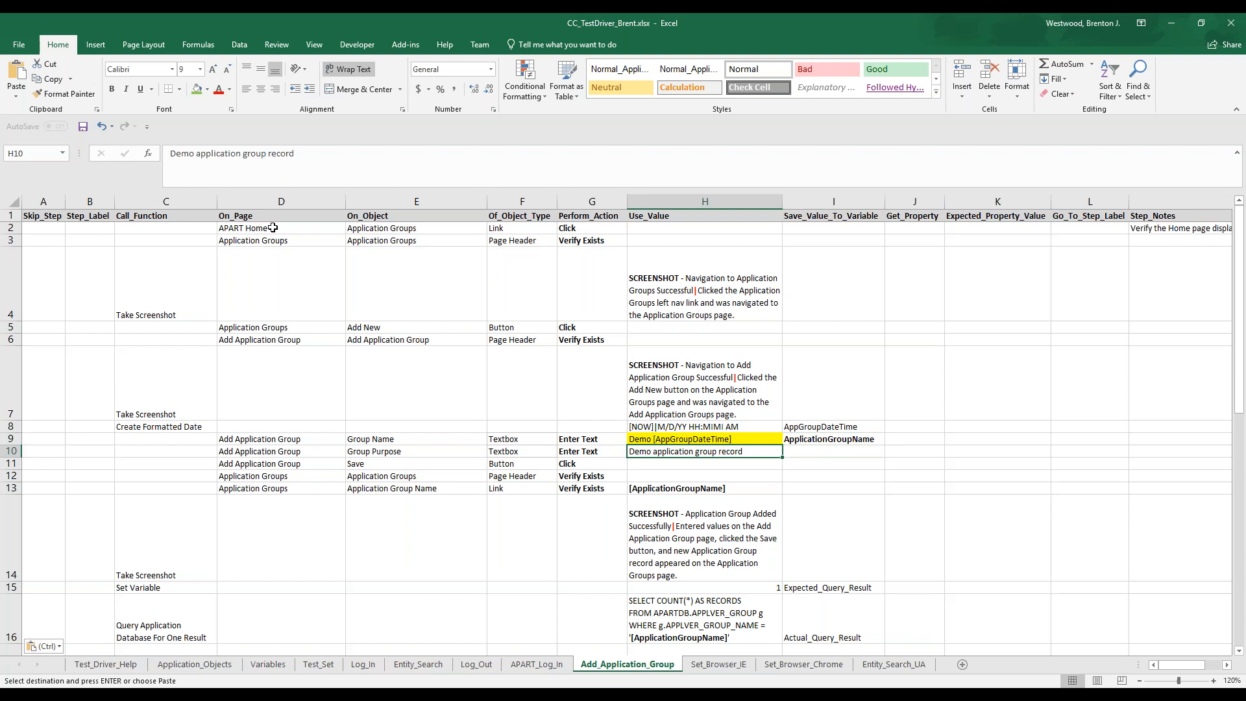
key(Up)
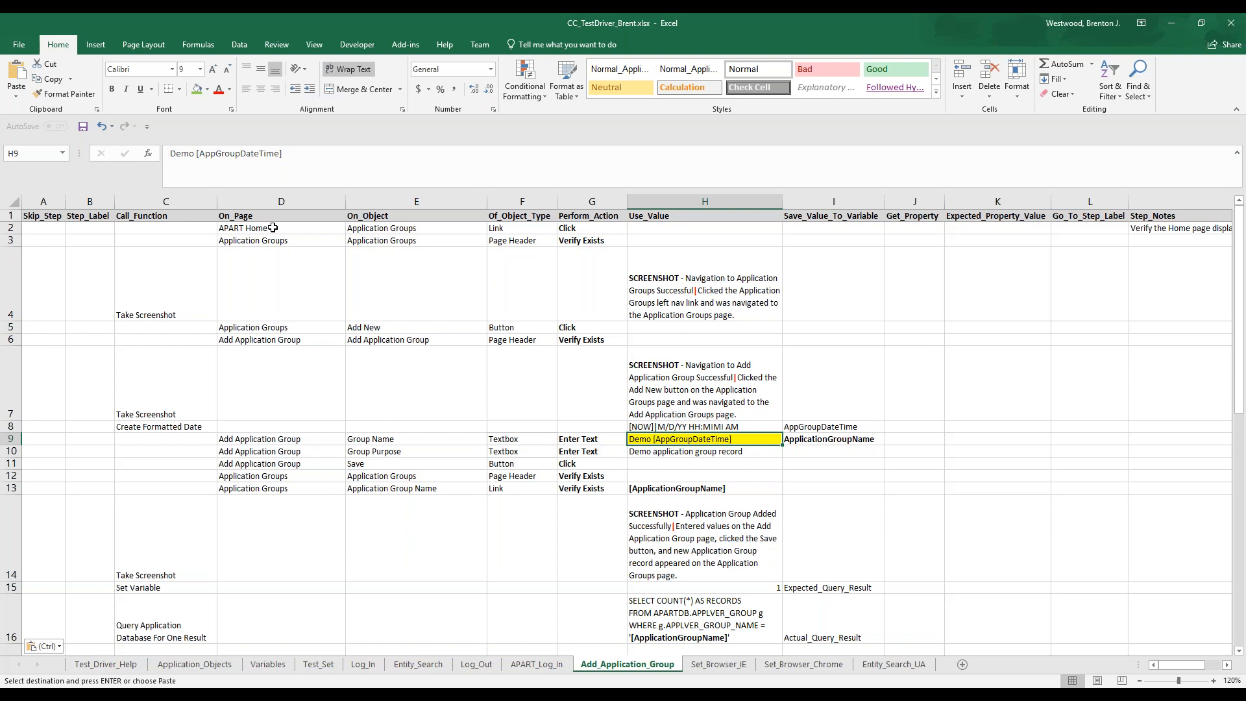
Review the post-save verification steps from row 12 onward, through to the database count query in H16
key(Down)
key(Down)
key(Down)
key(Left)
key(Left)
key(Left)
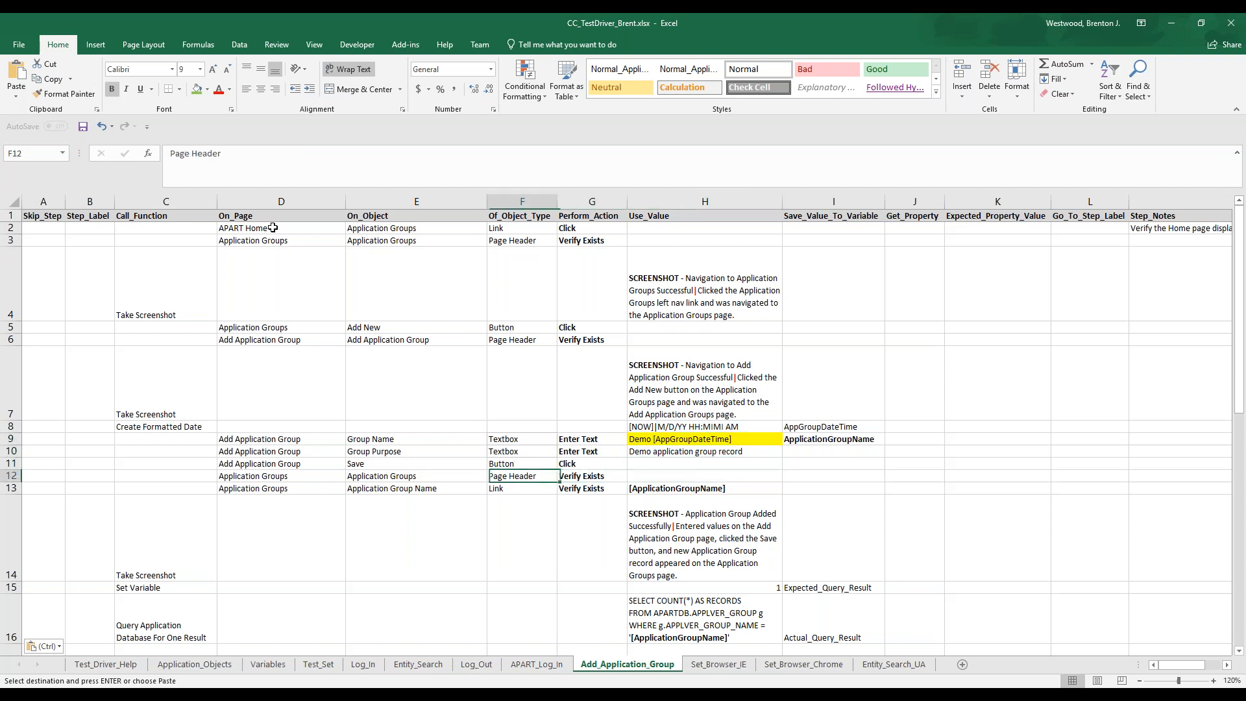
key(Down)
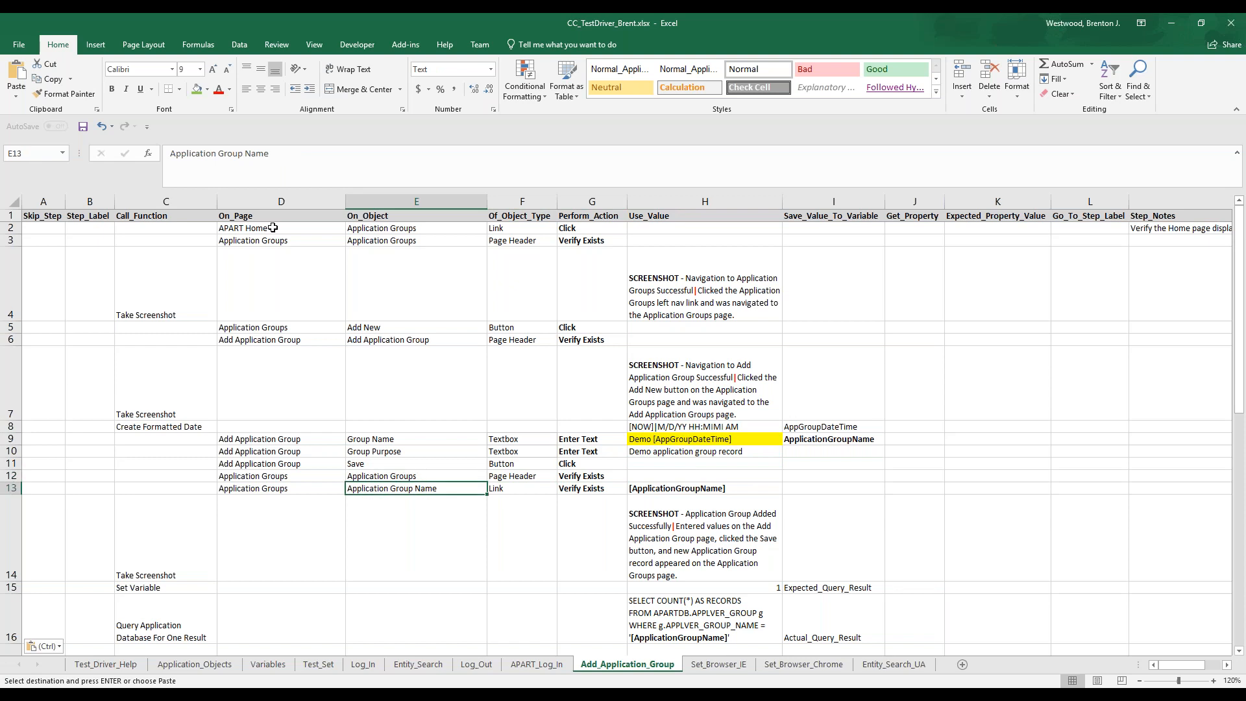
scroll(492, 371, down, 1)
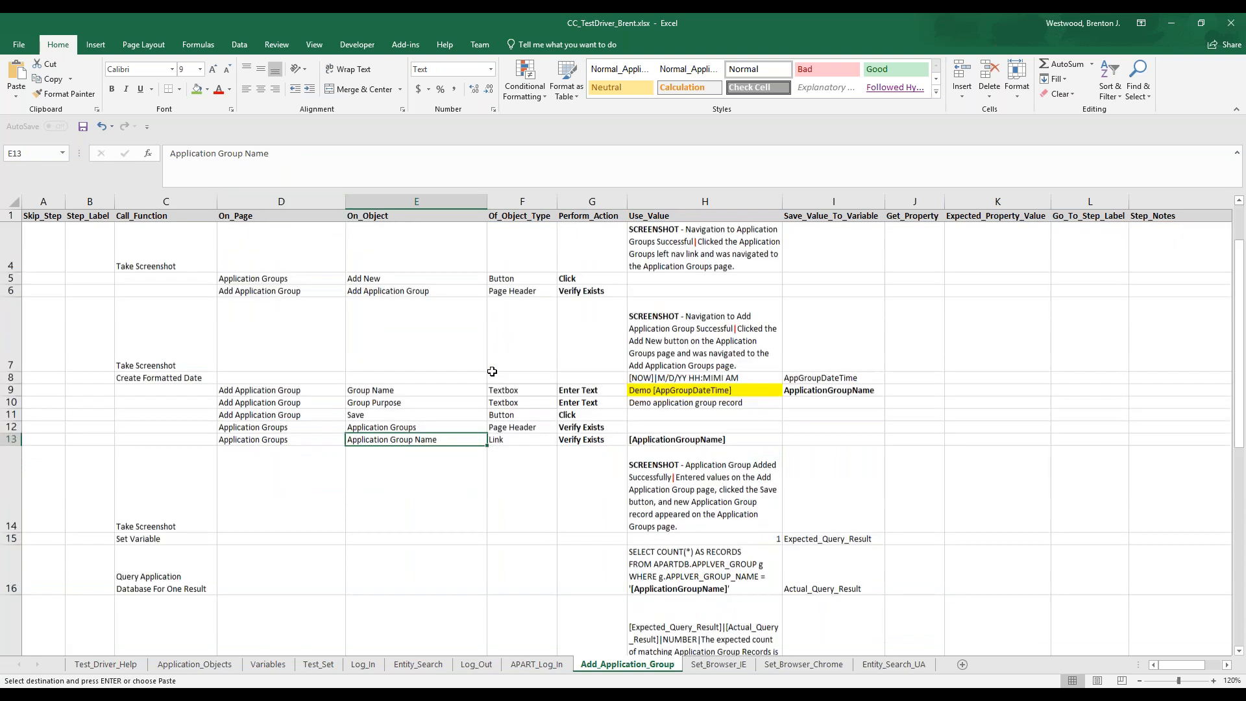
scroll(493, 371, down, 1)
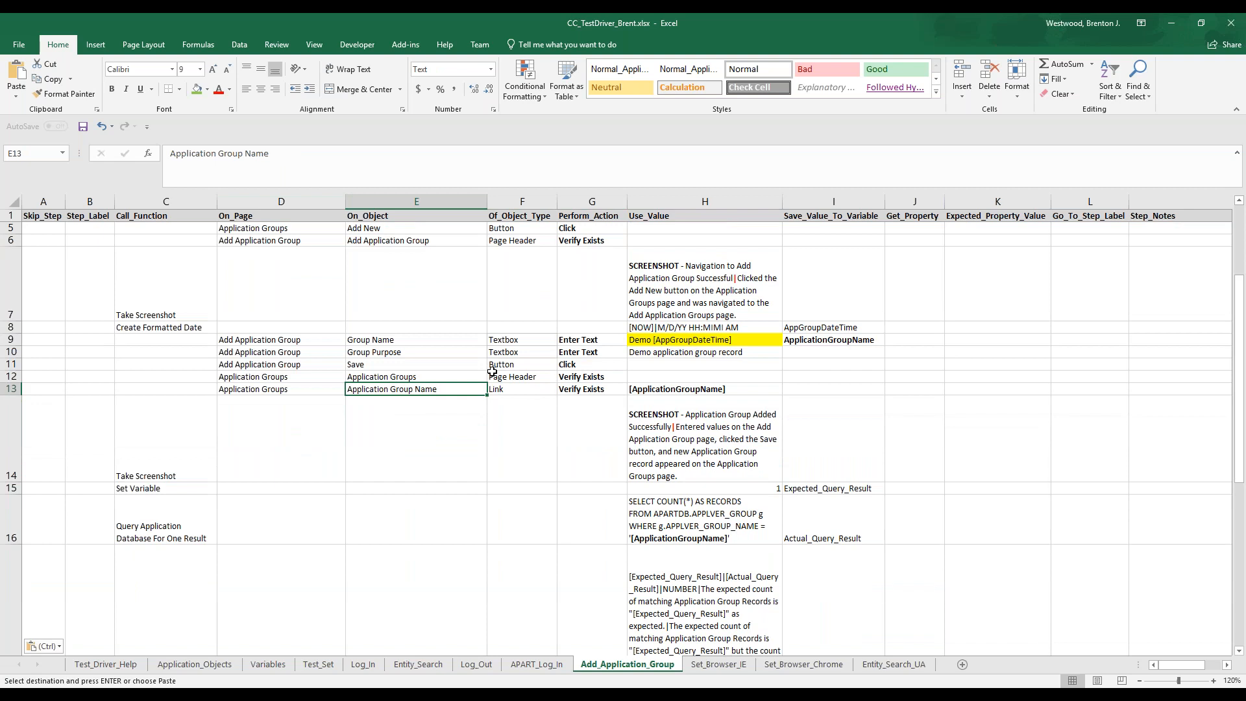
scroll(493, 371, down, 1)
click(743, 416)
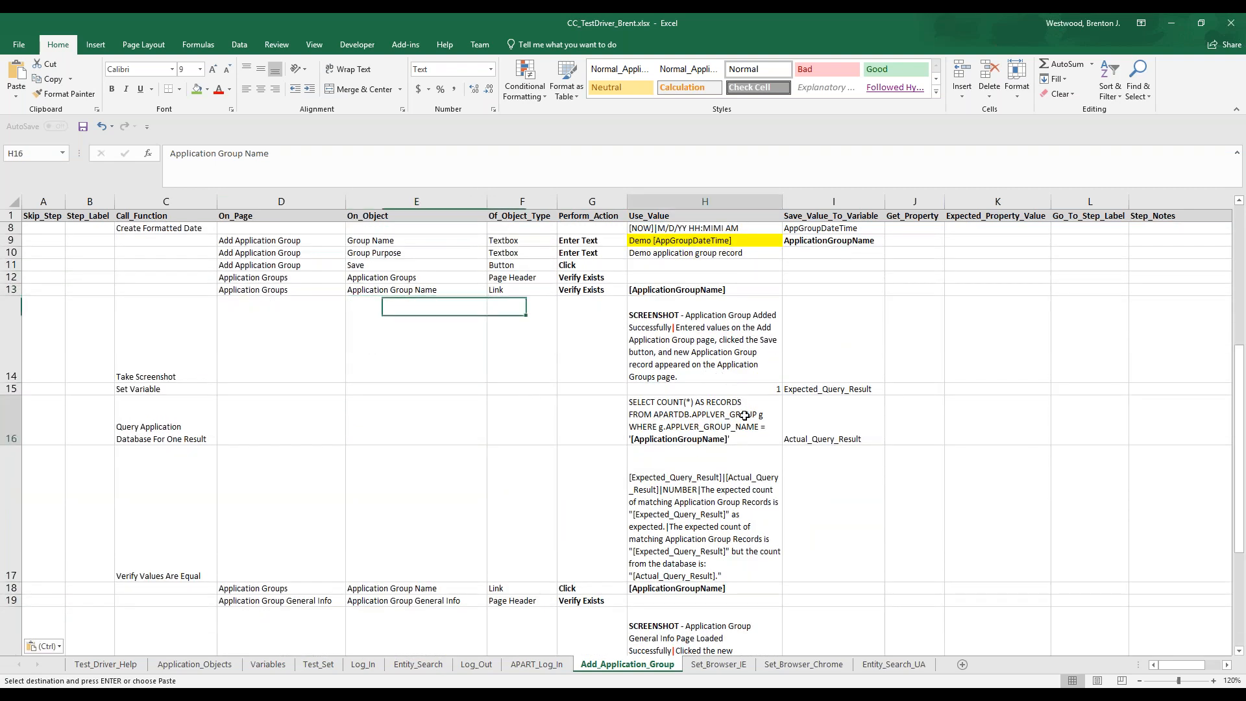
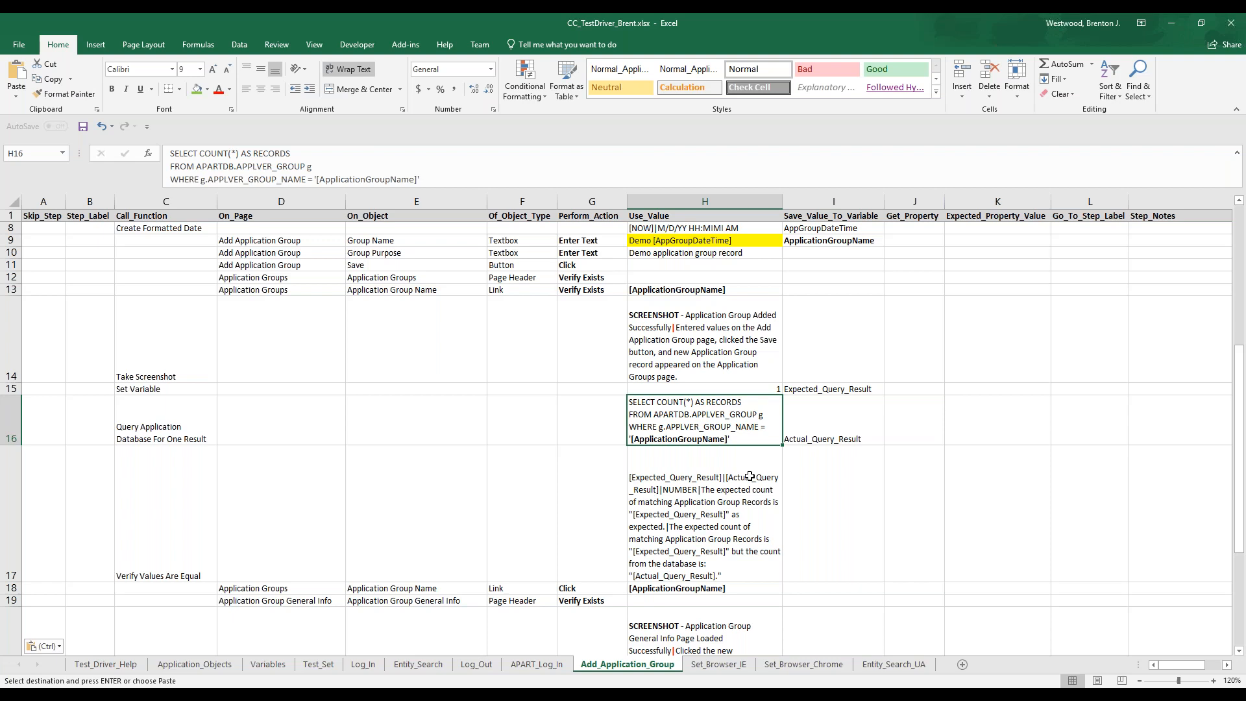
Review the final steps in rows 17 to 20 of Add_Application_Group, ending with the Application Group General Info page check and screenshot
scroll(750, 477, down, 2)
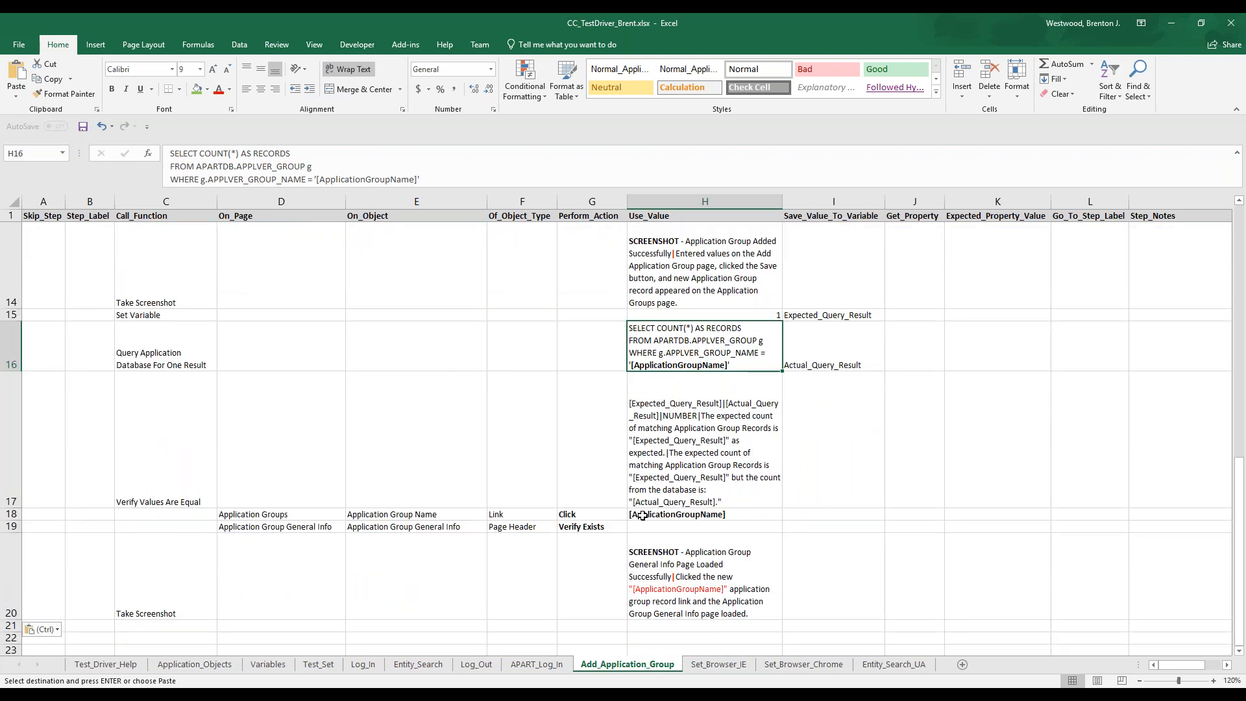
click(595, 526)
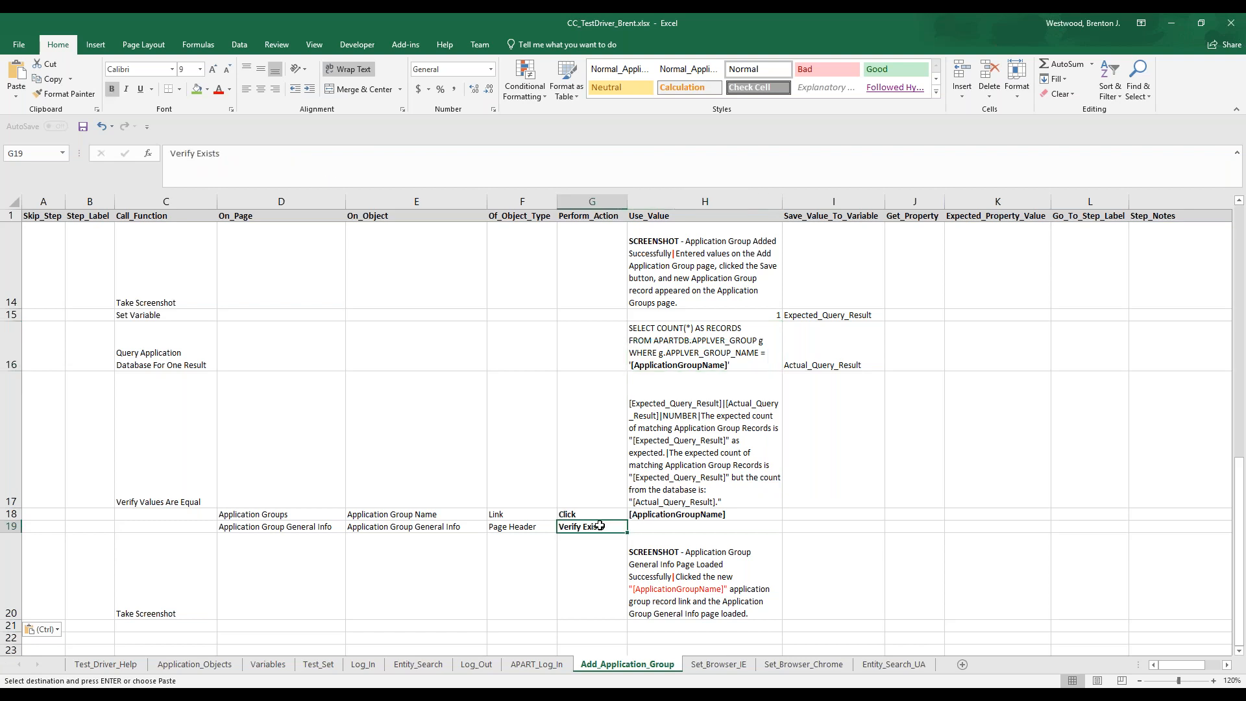
scroll(601, 526, up, 5)
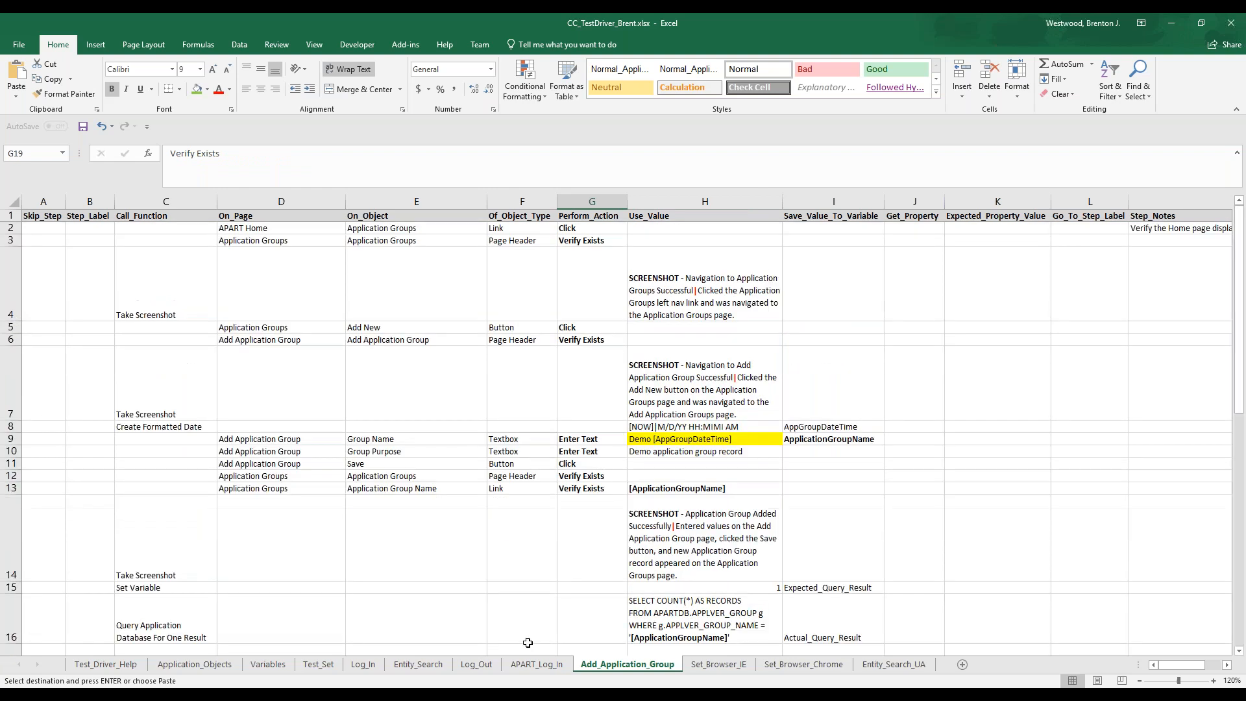
Add the sheet names APART_Log_In and Add_Application_Group as tests in B11 and B12 of the Test_Set sheet
click(535, 665)
double_click(533, 667)
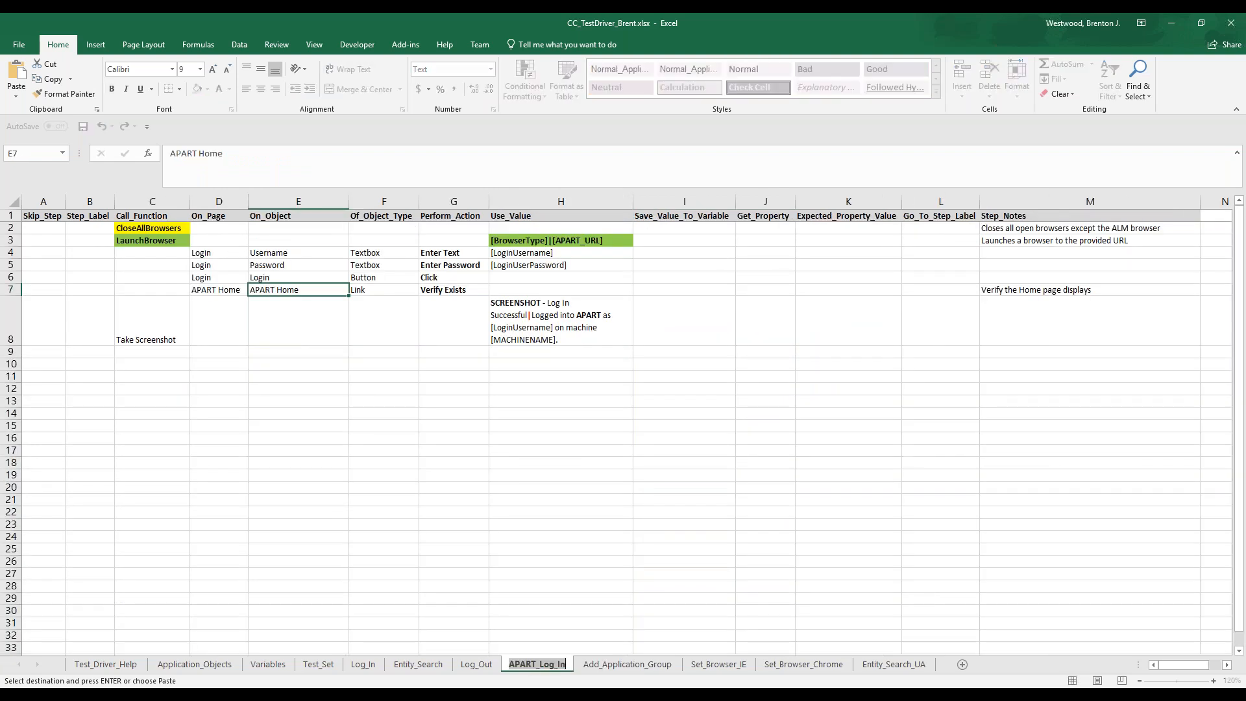
click(318, 664)
click(166, 363)
text(APART_Log_In)
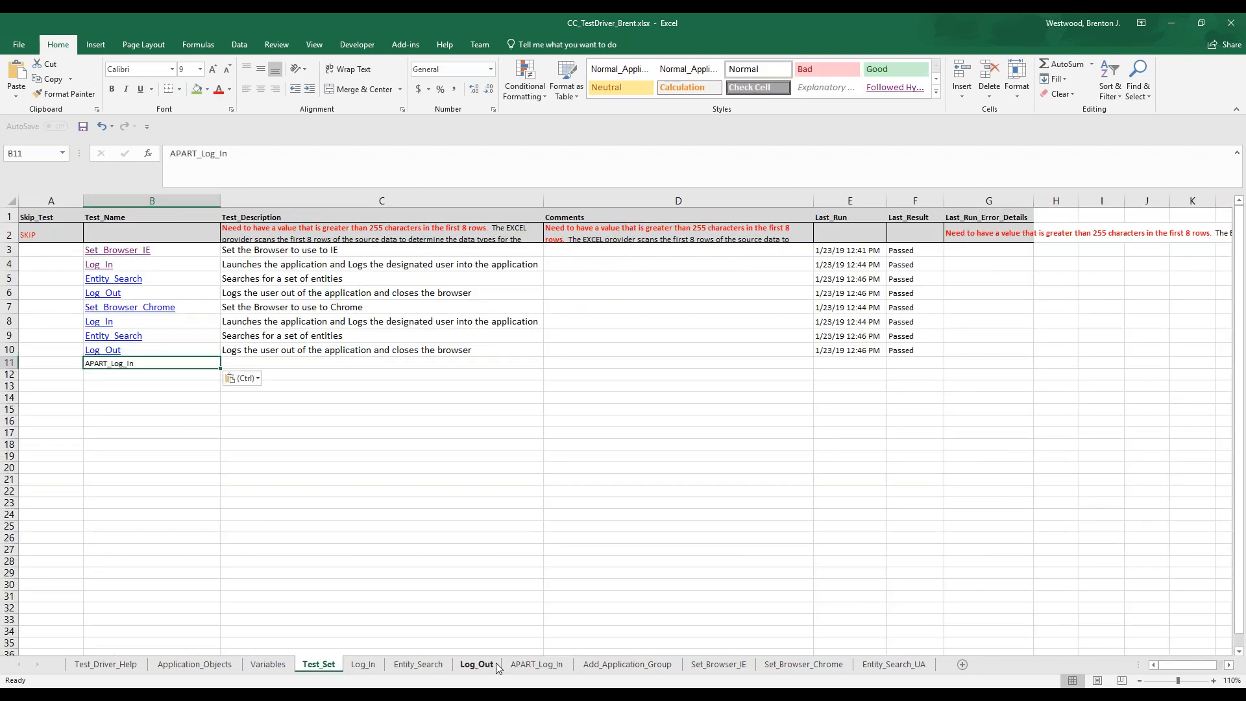
click(586, 664)
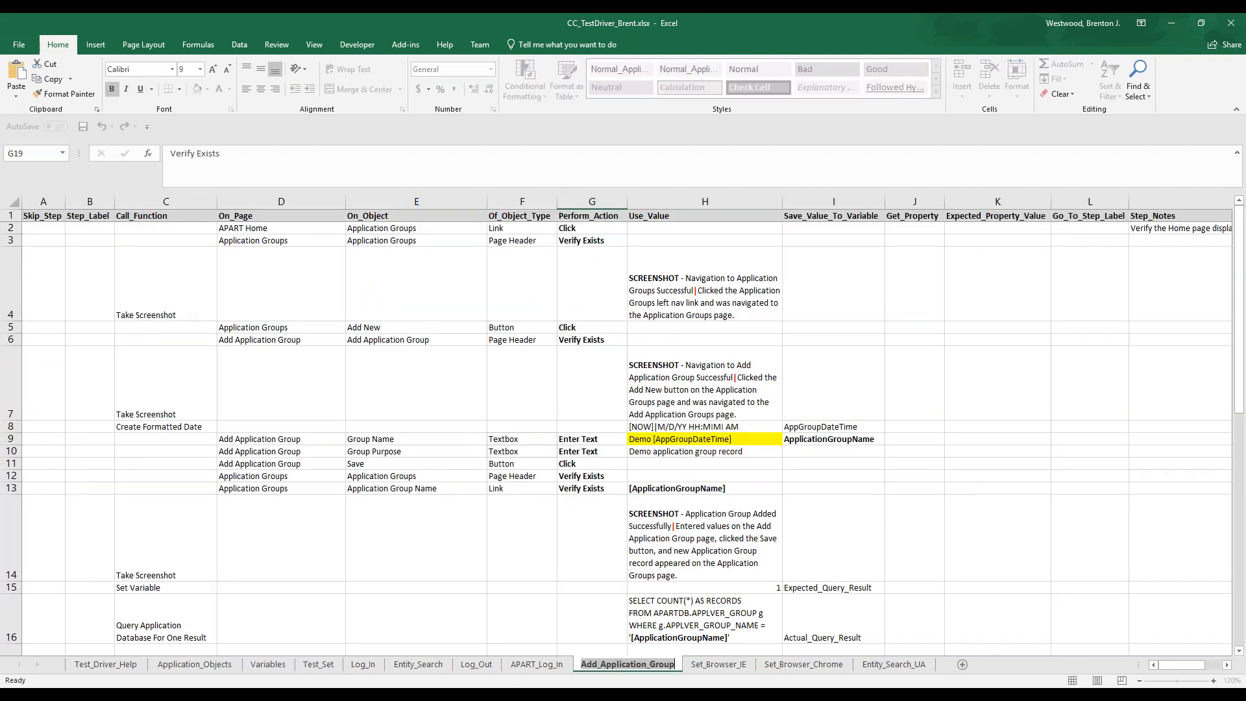
click(316, 666)
click(137, 375)
text(Add_Application_Group)
Mark the existing tests in rows 3 to 10 of Test_Set as SKIP in the Skip_Test column and save the workbook
click(62, 250)
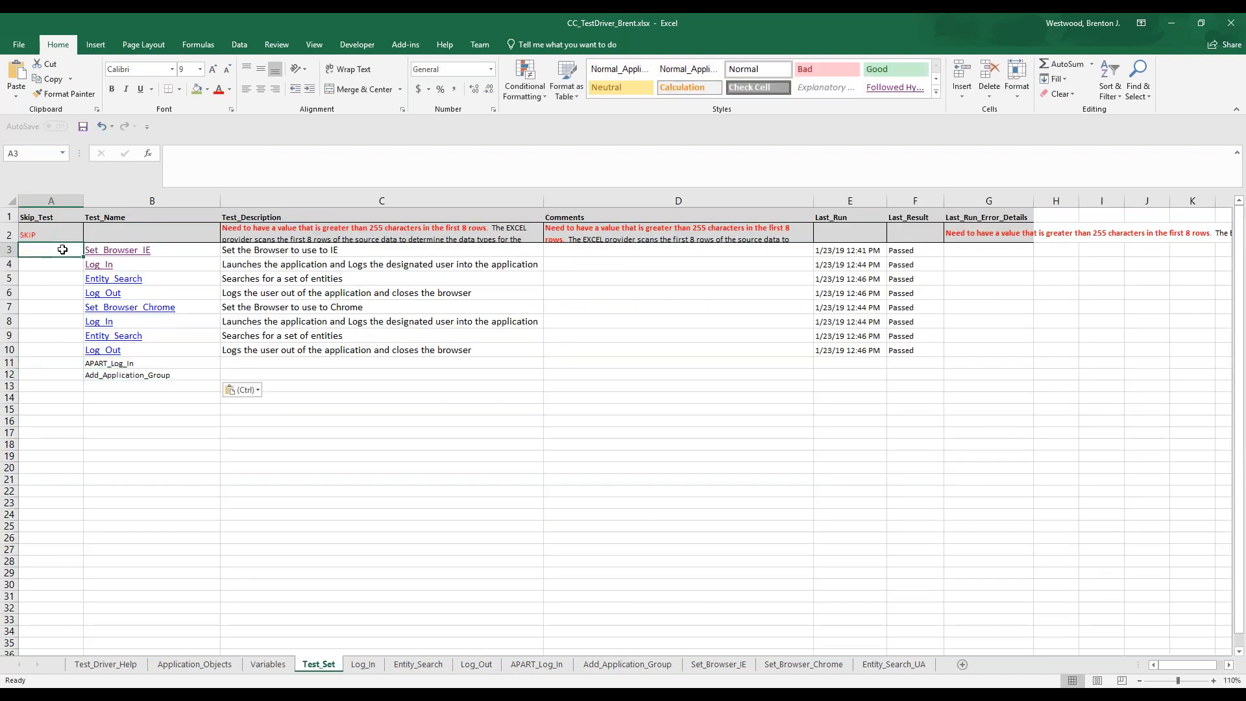
text(SKIP)
key(ctrl+Return)
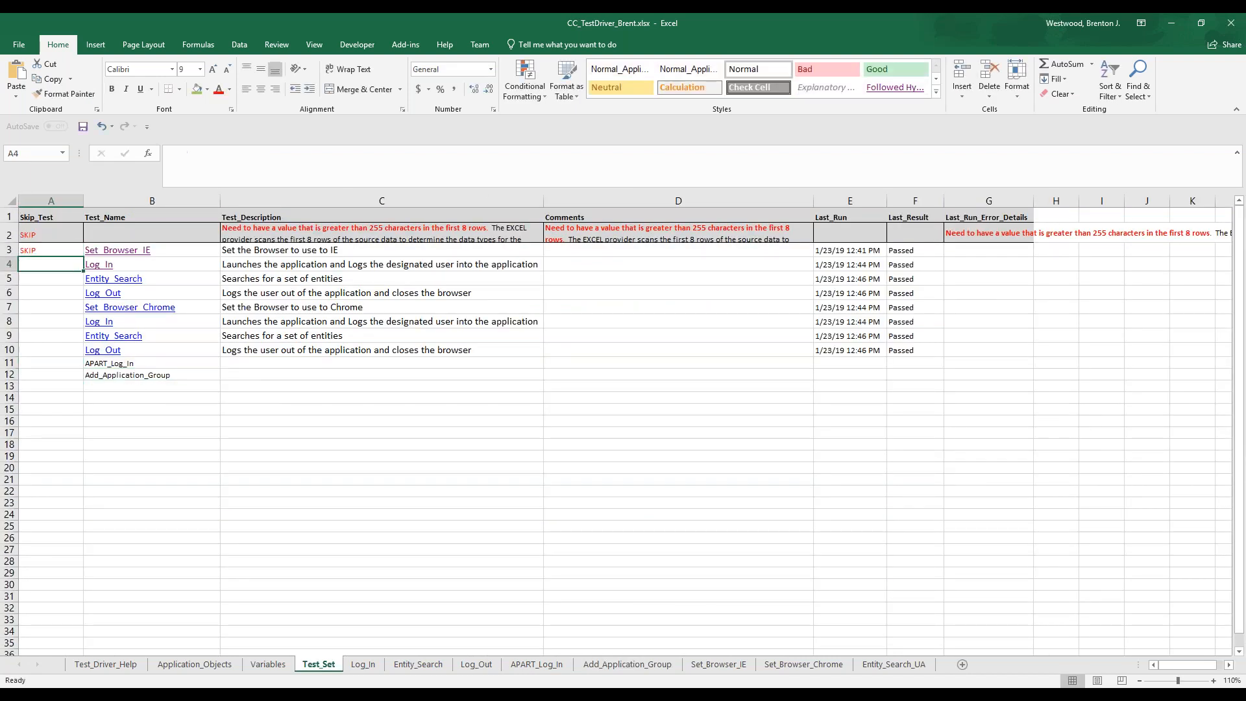
key(ctrl+c)
drag(62, 264, 40, 351)
key(ctrl+v)
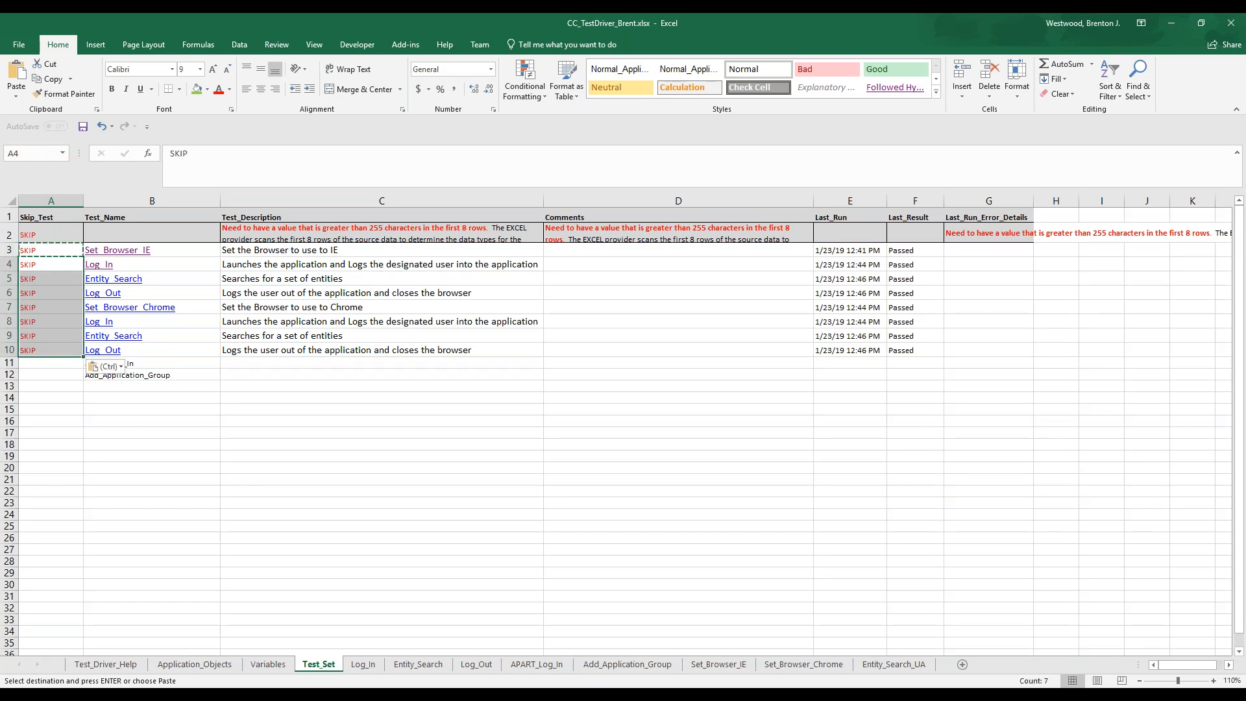
click(40, 363)
click(83, 126)
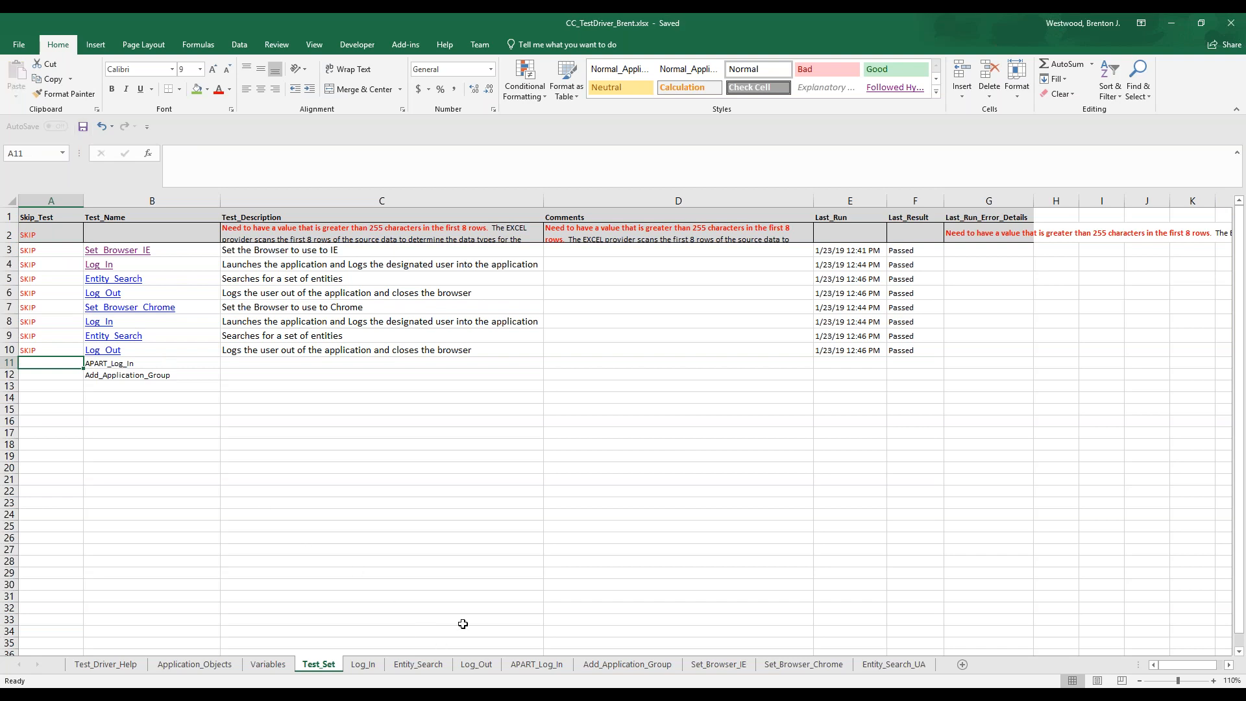
Try marking the Password step in A5 of the APART_Log_In sheet as skip, and clear the cell again
click(522, 664)
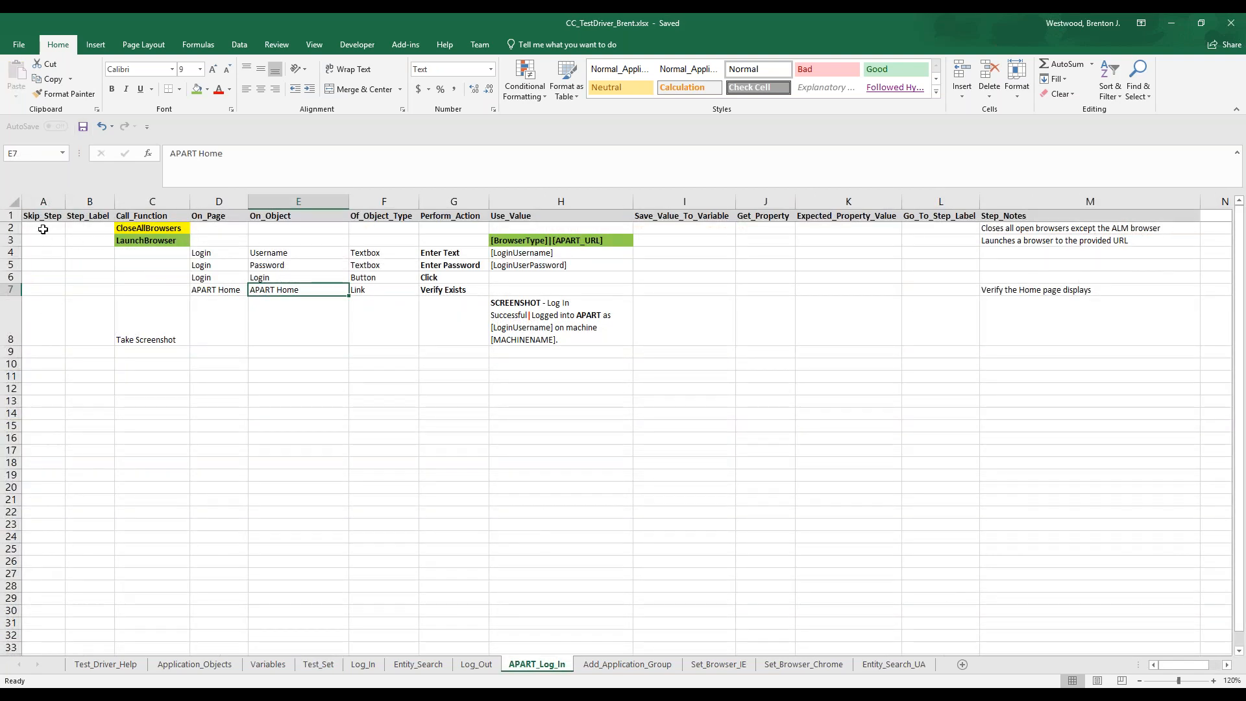
shift+click(44, 255)
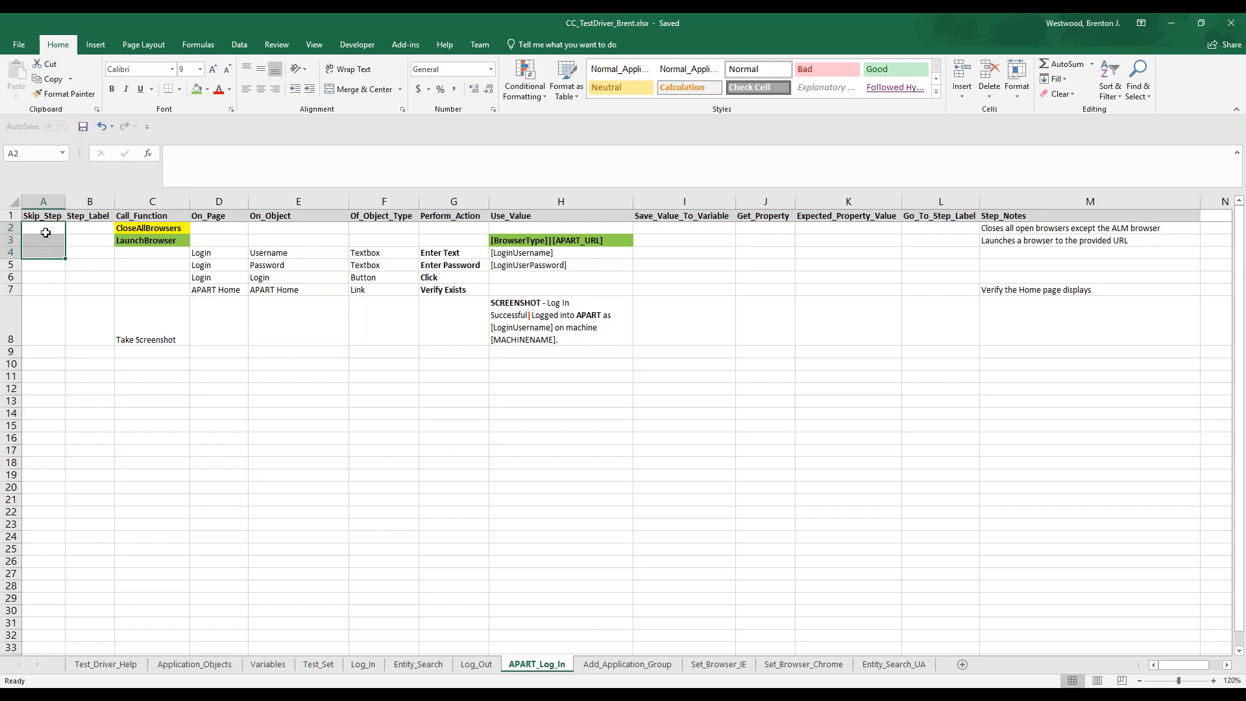
click(50, 262)
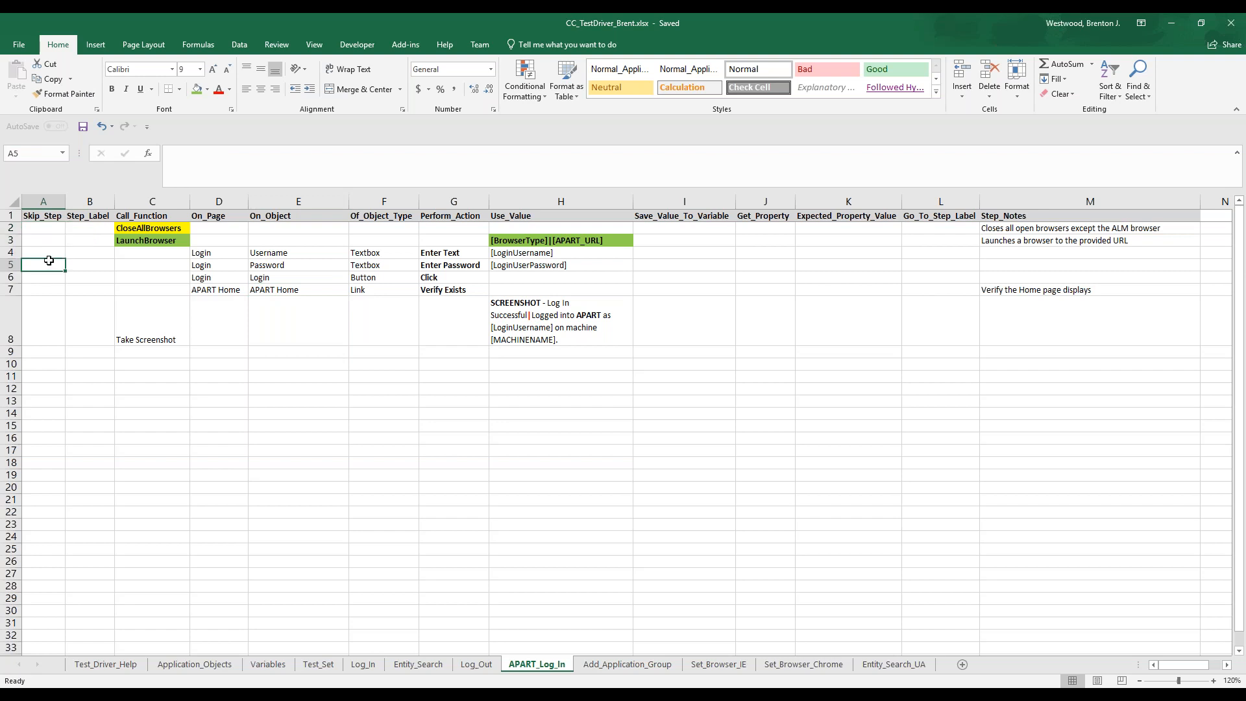
text(//)
key(BackSpace)
key(BackSpace)
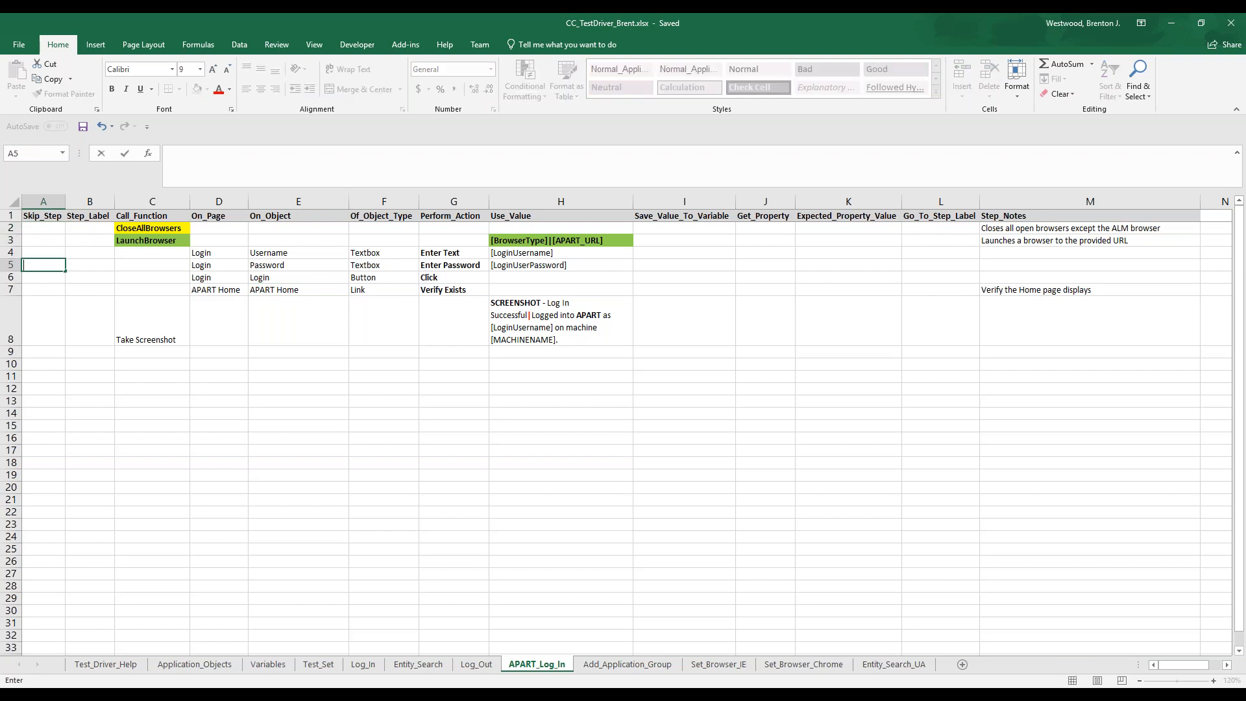
text(skip)
key(Return)
key(Up)
key(Delete)
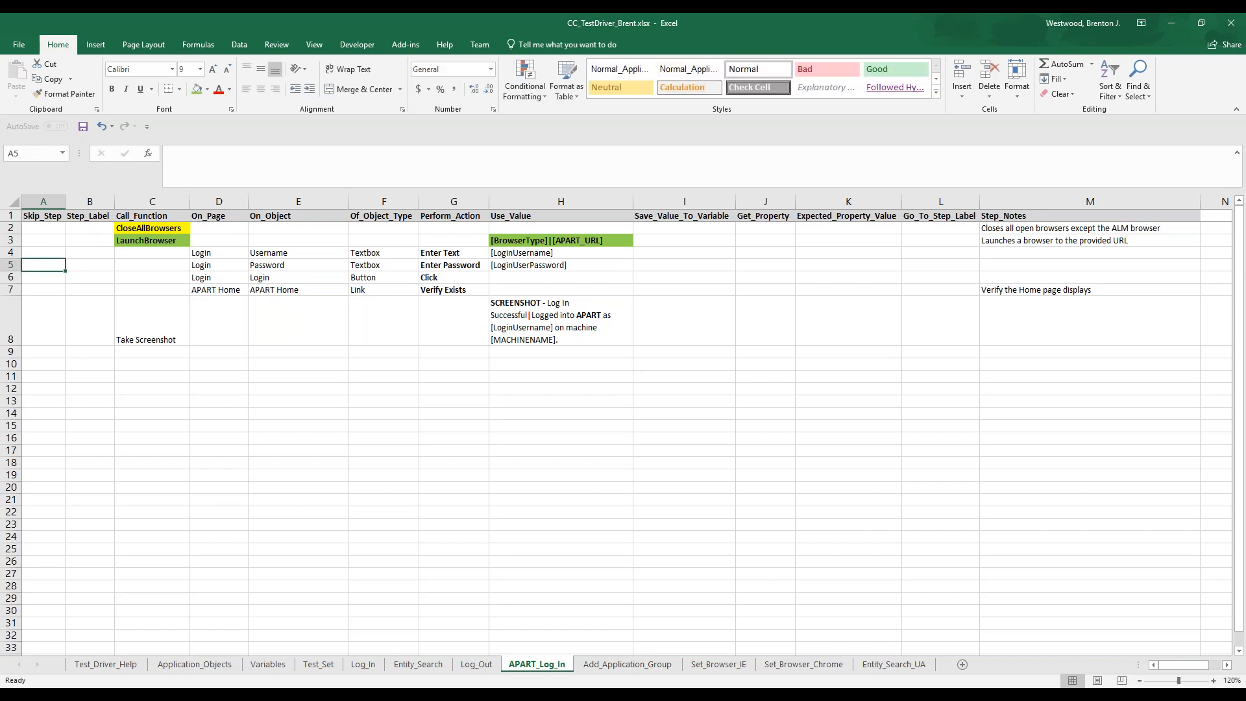
Highlight the Skip_Step column of APART_Log_In, return to its header cell A1, and save the workbook
click(45, 202)
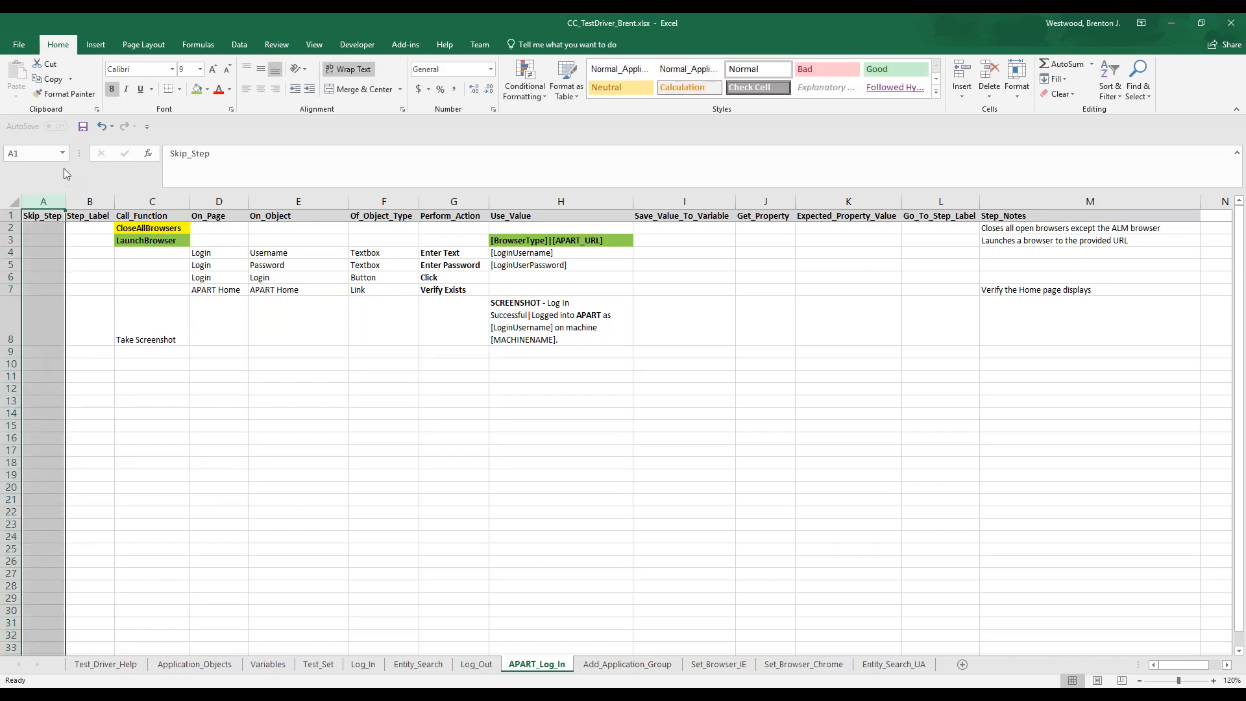
click(45, 218)
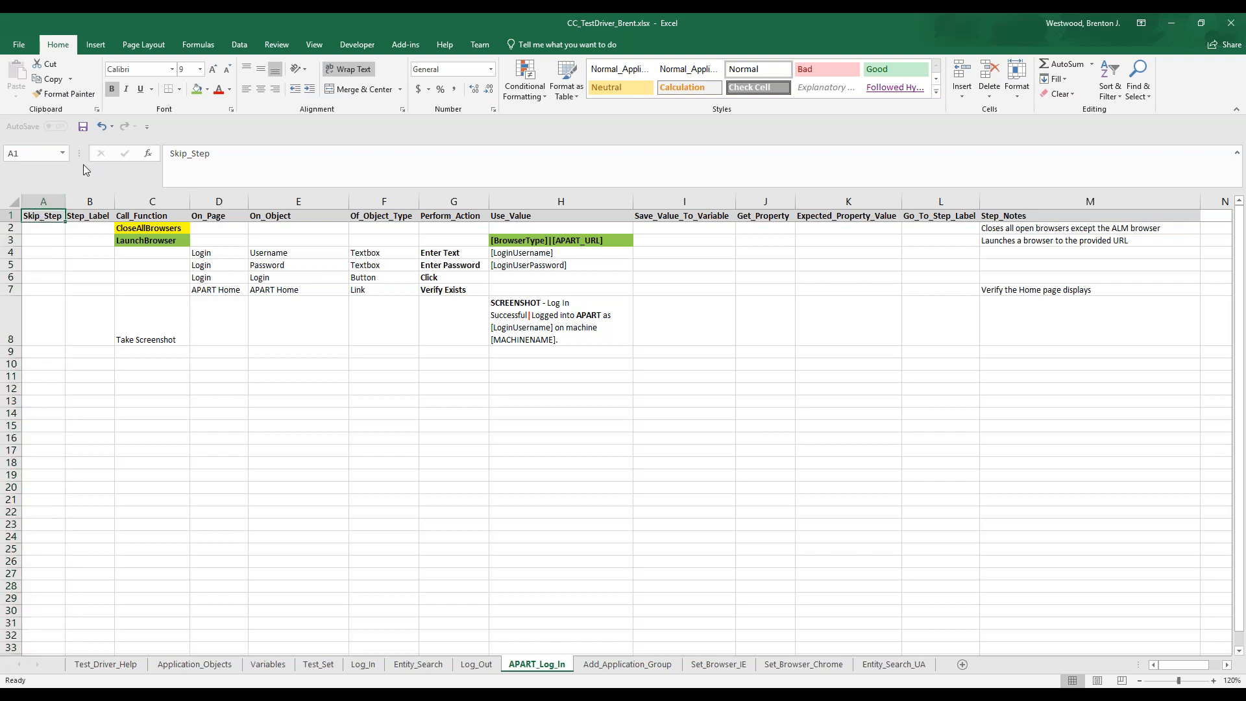
click(82, 126)
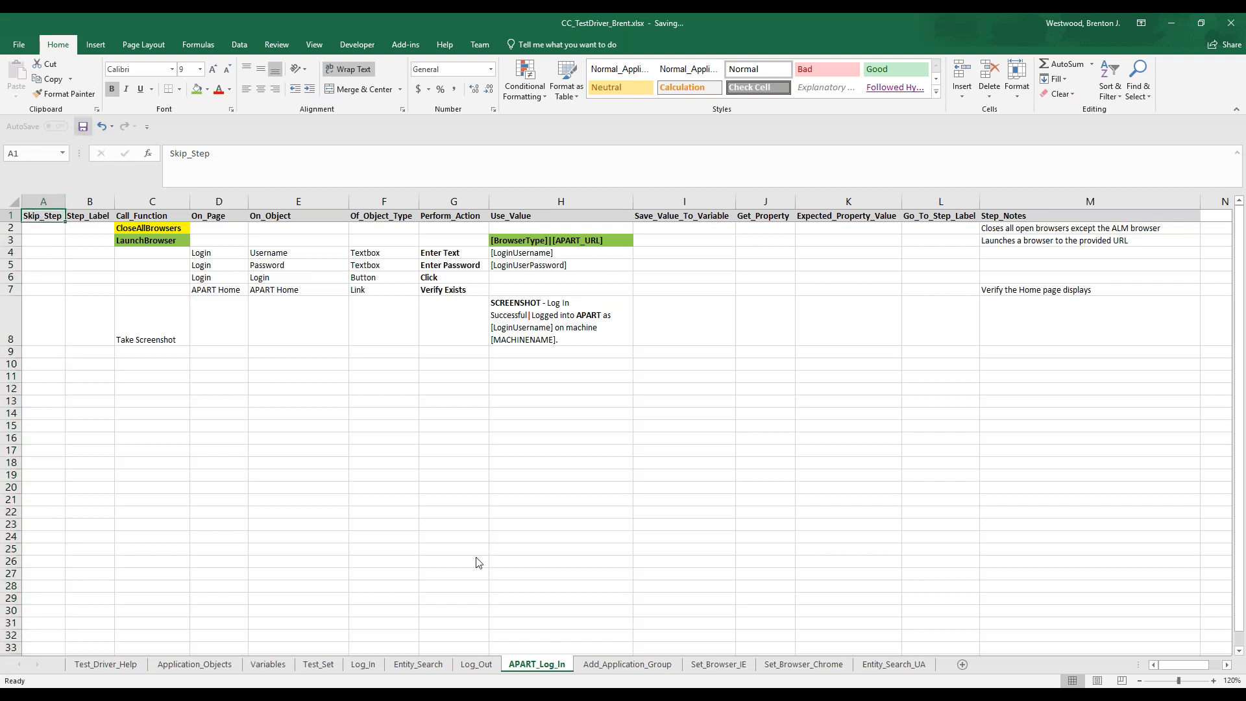
Review the Add_Application_Group, Test_Set and Variables sheets, and the APART entries from row 22 of Application_Objects
click(622, 665)
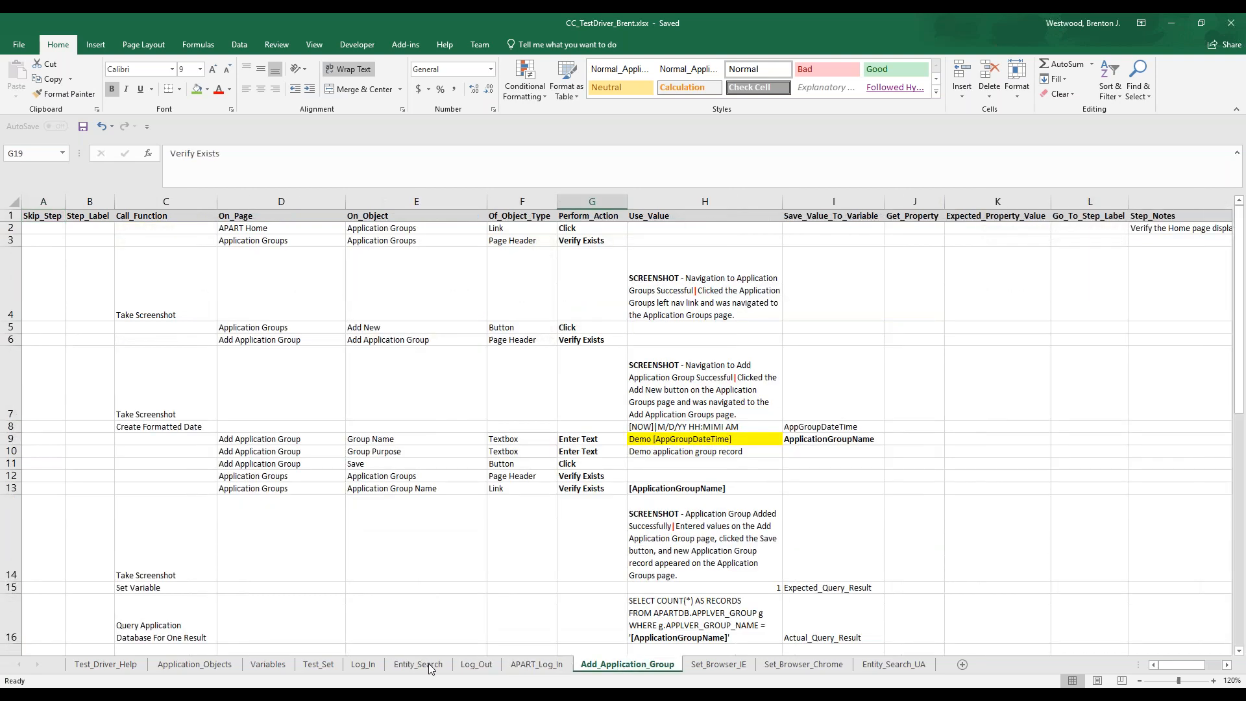
click(331, 666)
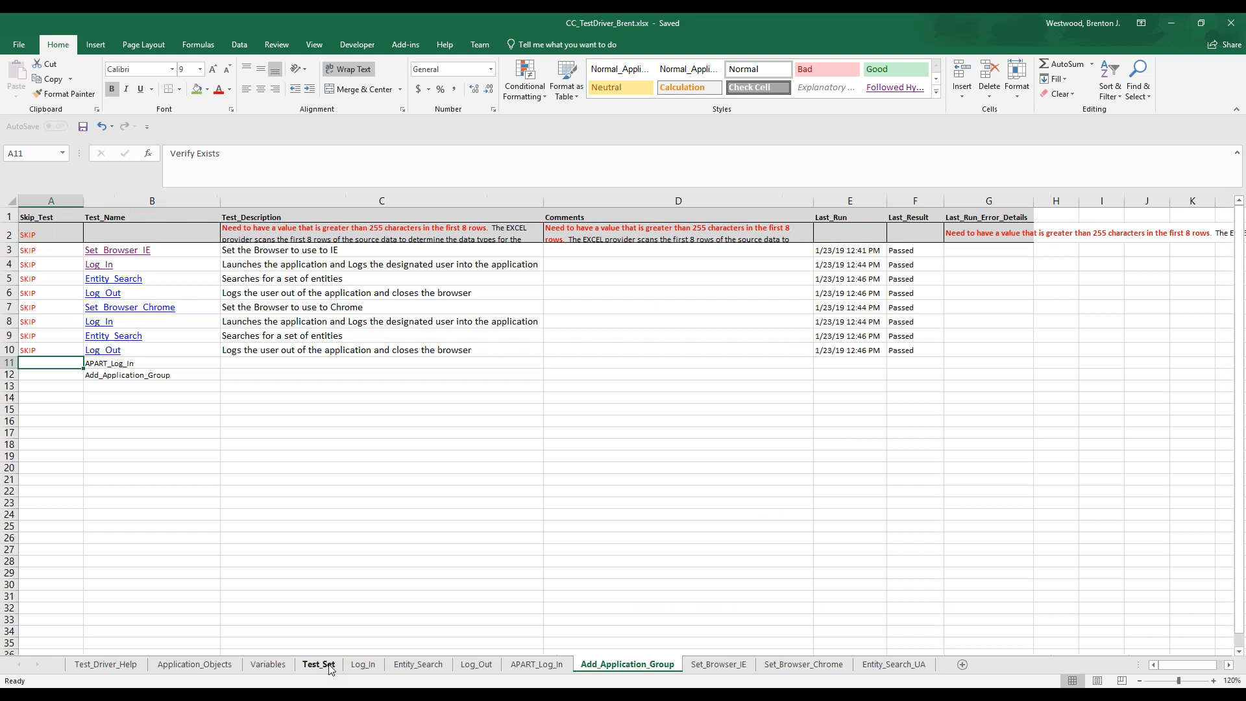
click(264, 666)
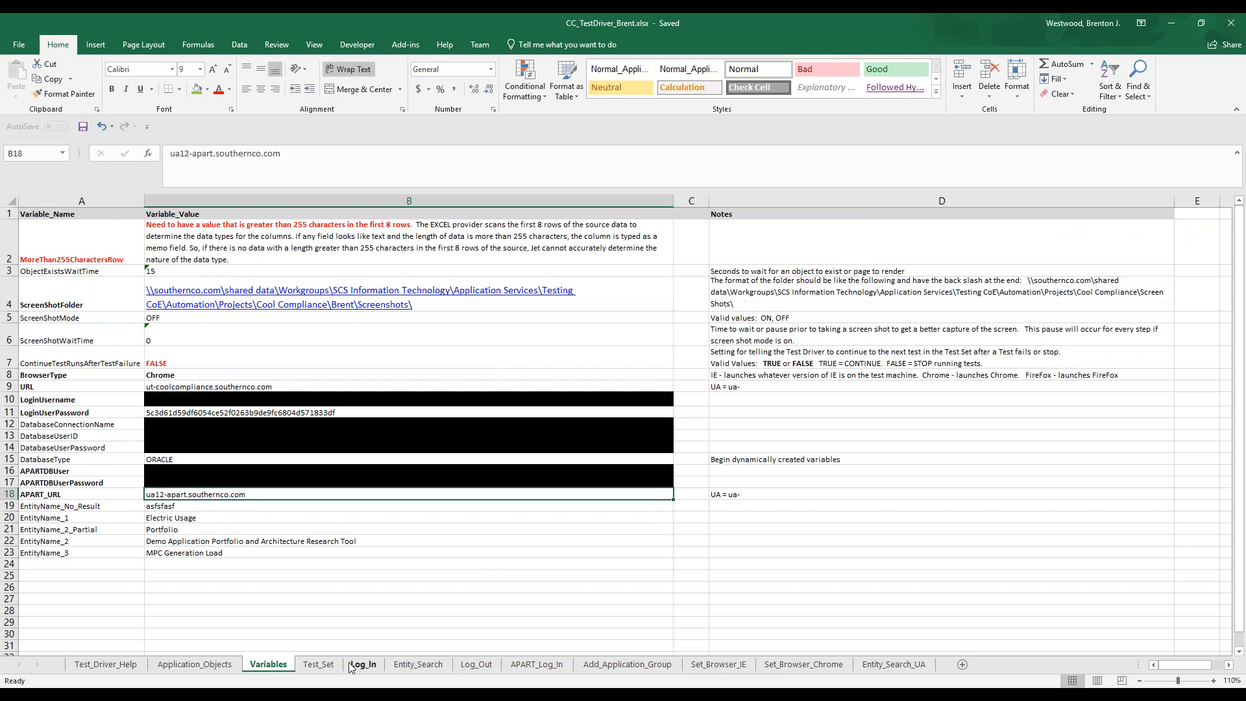
click(229, 665)
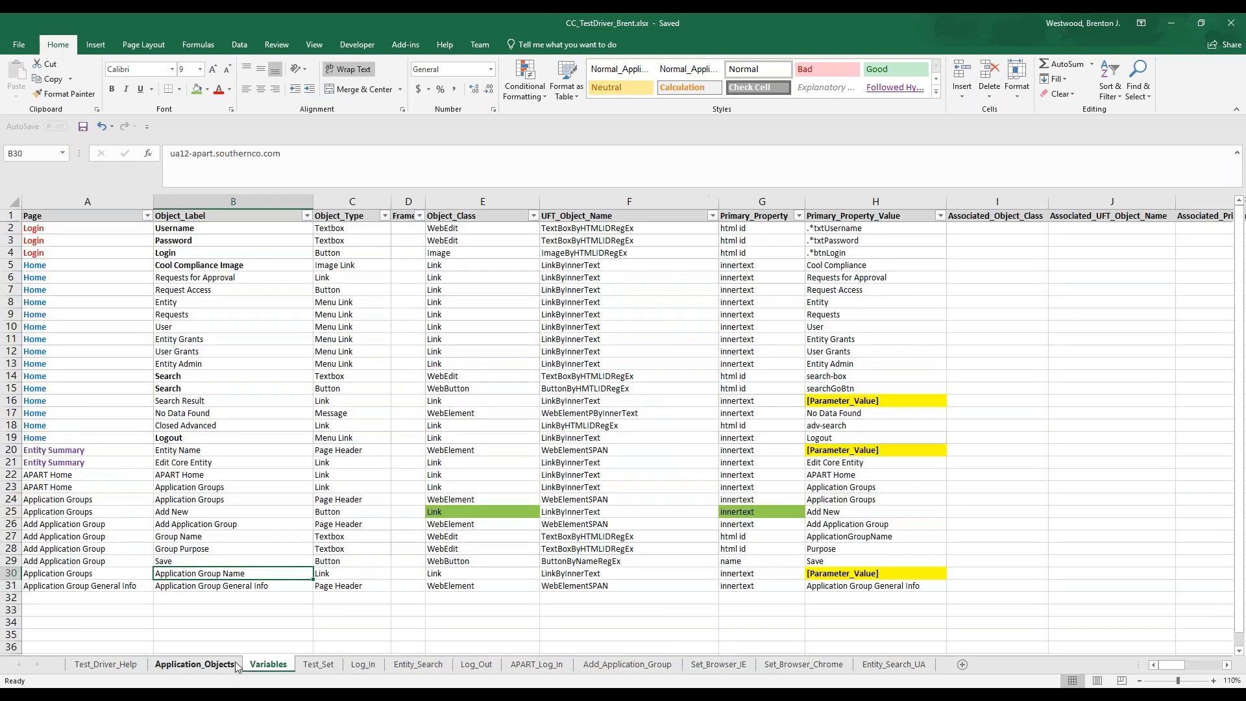
click(116, 476)
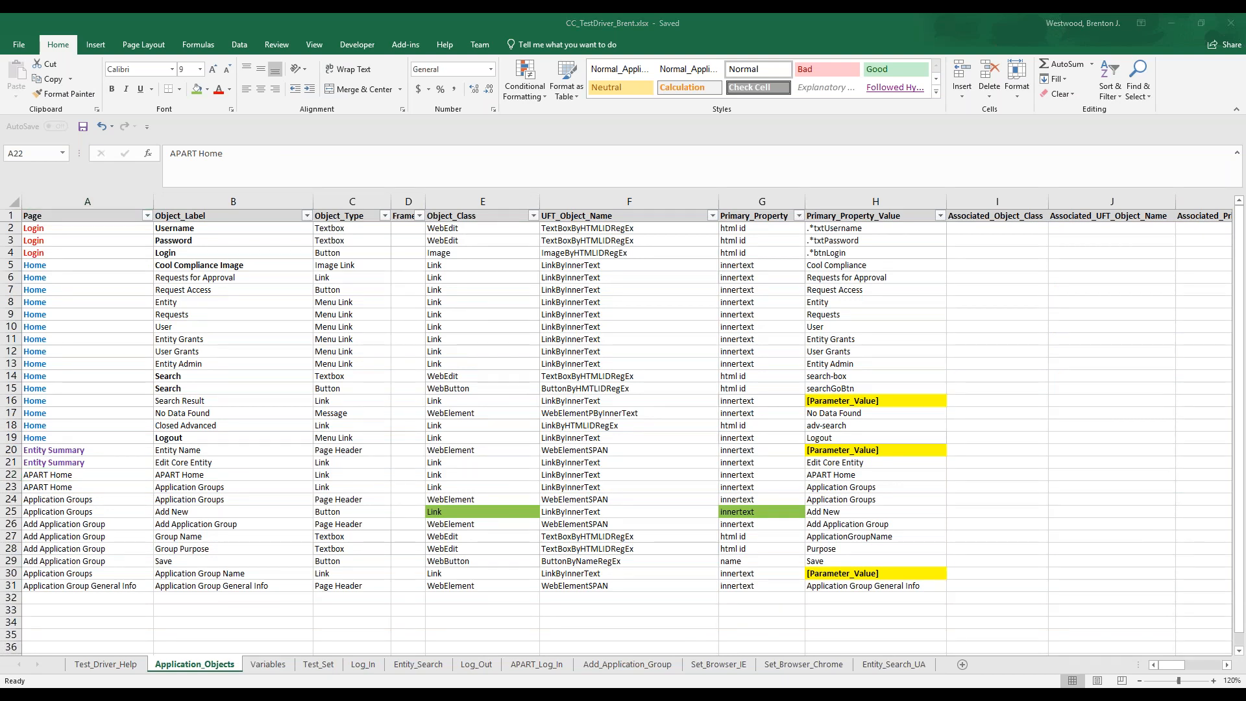
click(352, 470)
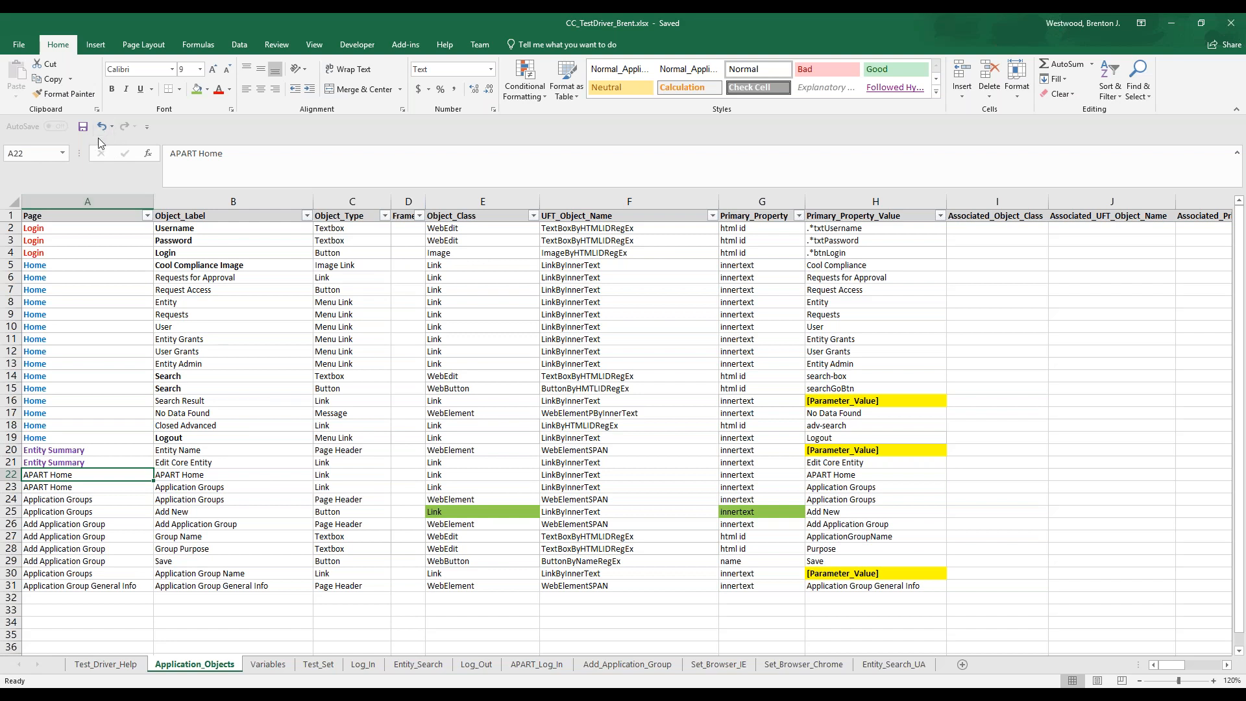
Save the workbook with Test_Set showing, switch to Unified Functional Testing, and run the TestDriver - CC_Brent test
click(83, 127)
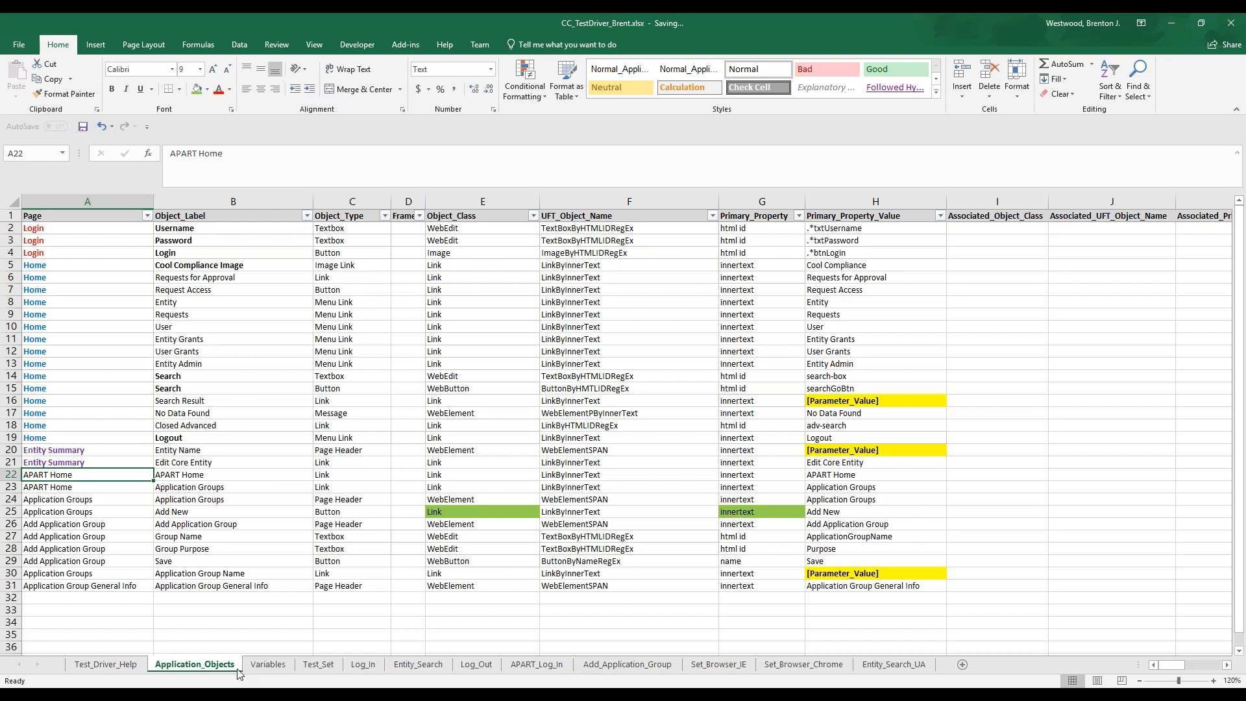
click(317, 664)
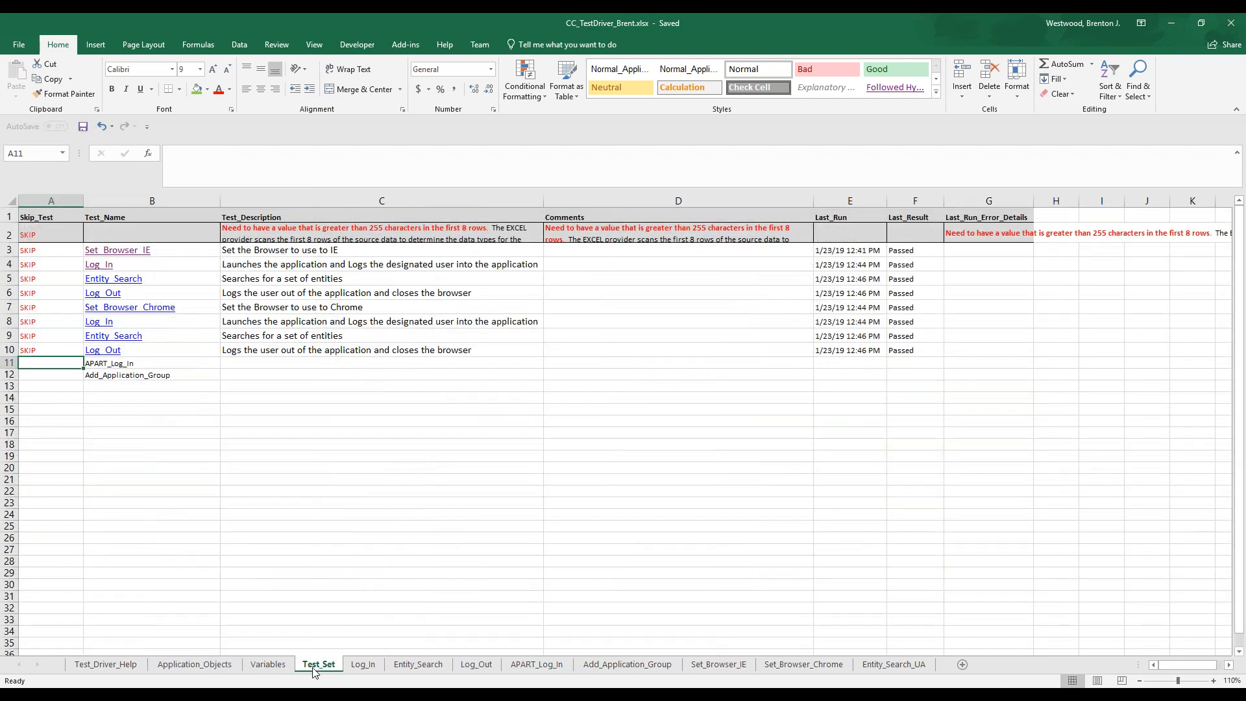
key(alt+Tab)
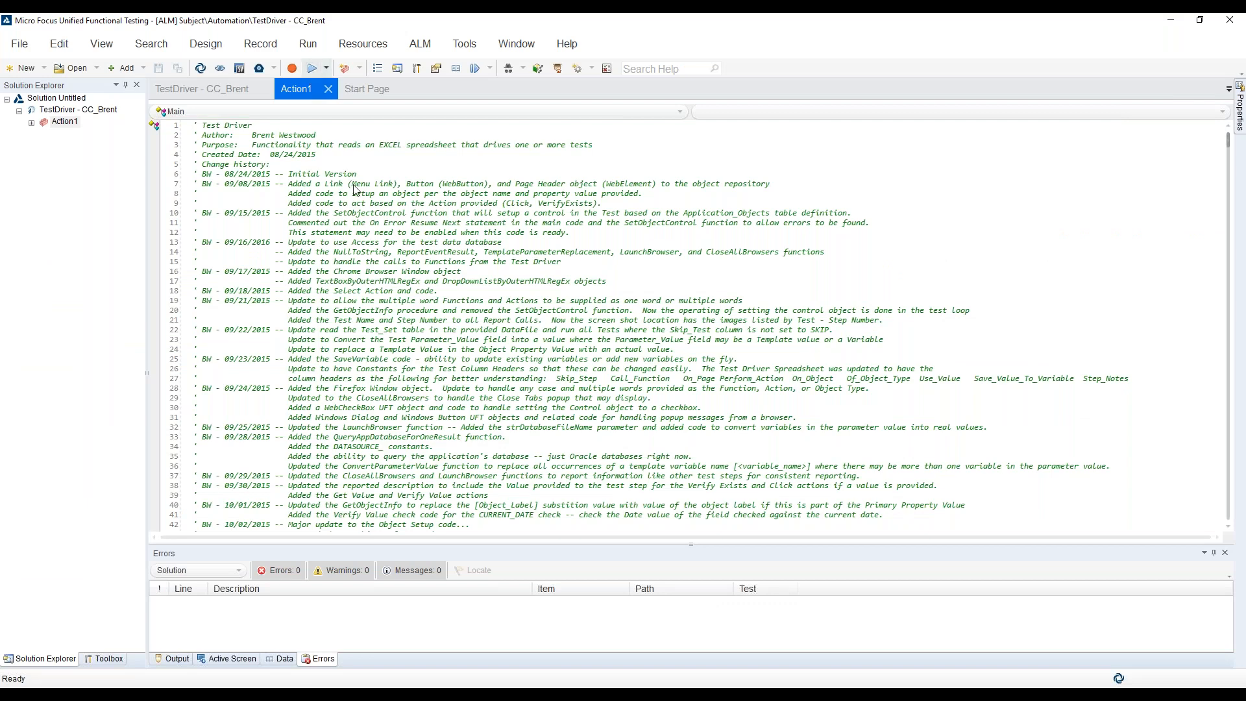
key(F5)
click(725, 595)
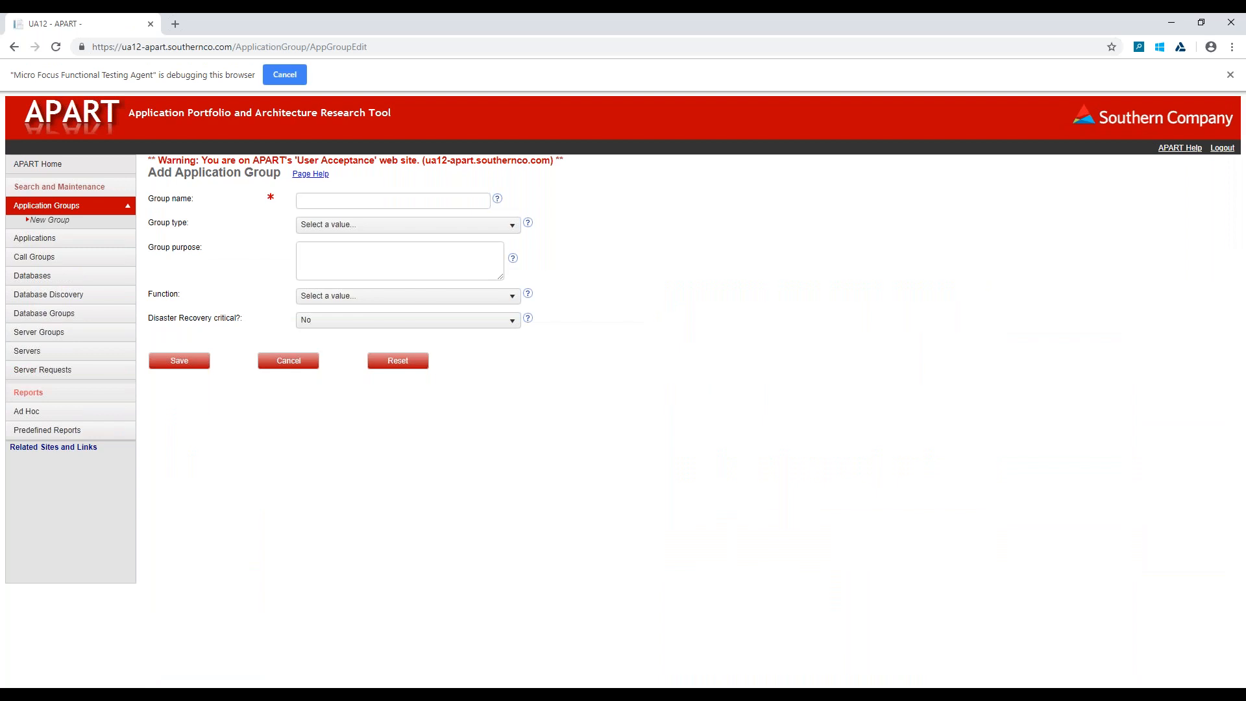
Add the application group "Demo 1/23/19 01:00 PM" with purpose "Demo application group record" in APART and open its record
text(Demo 1/23/19 01:00 PMDemo application group record)
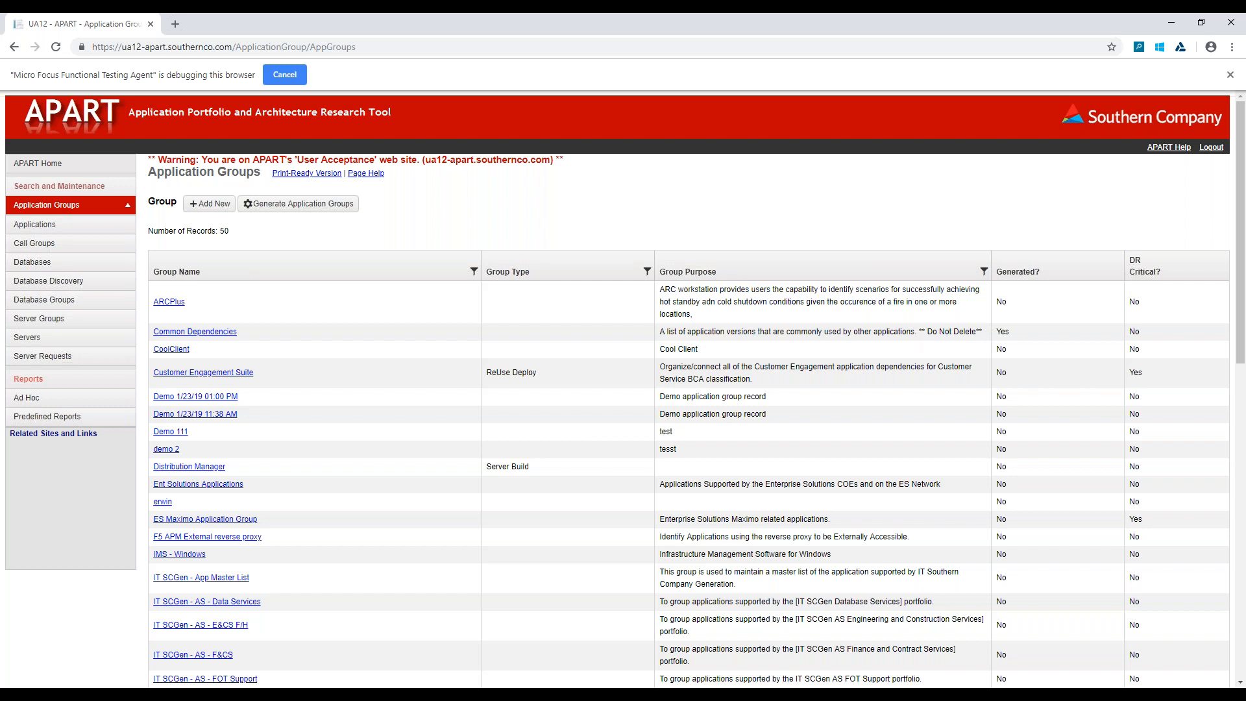
click(196, 396)
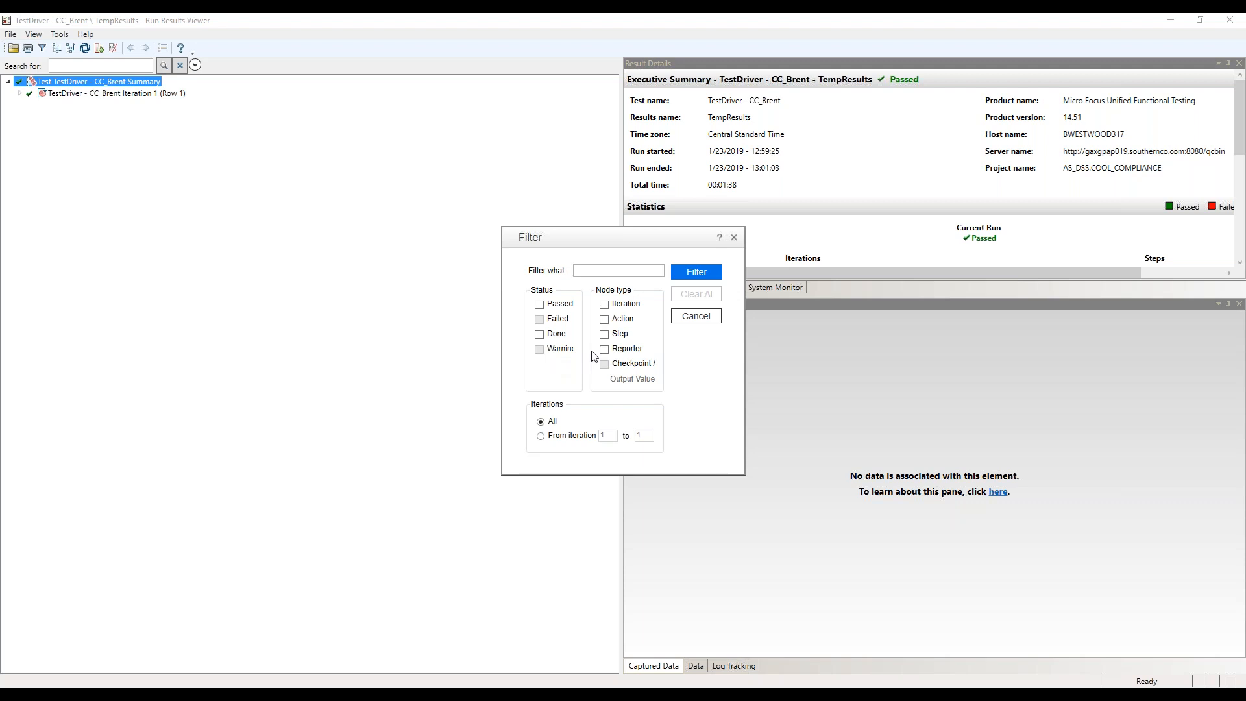
Filter the run results to Reporter nodes, and review the first login step and the executive summary in a widened details pane
click(604, 351)
click(690, 278)
click(165, 118)
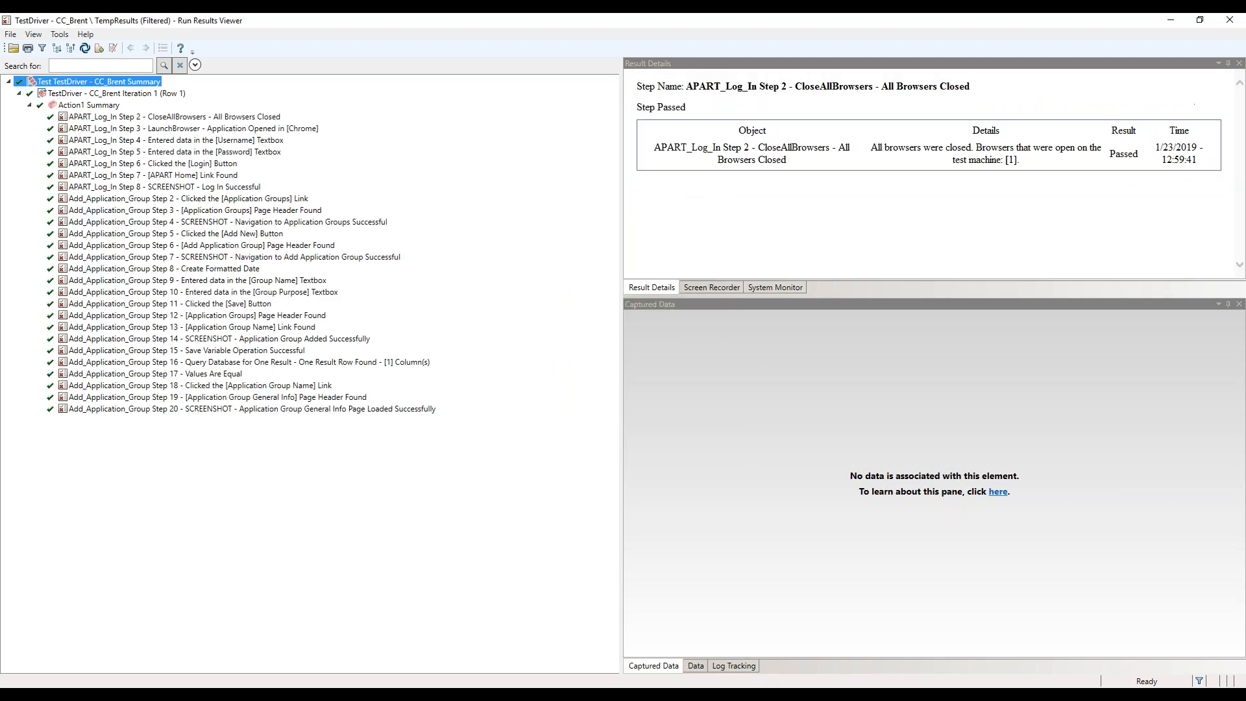
click(109, 81)
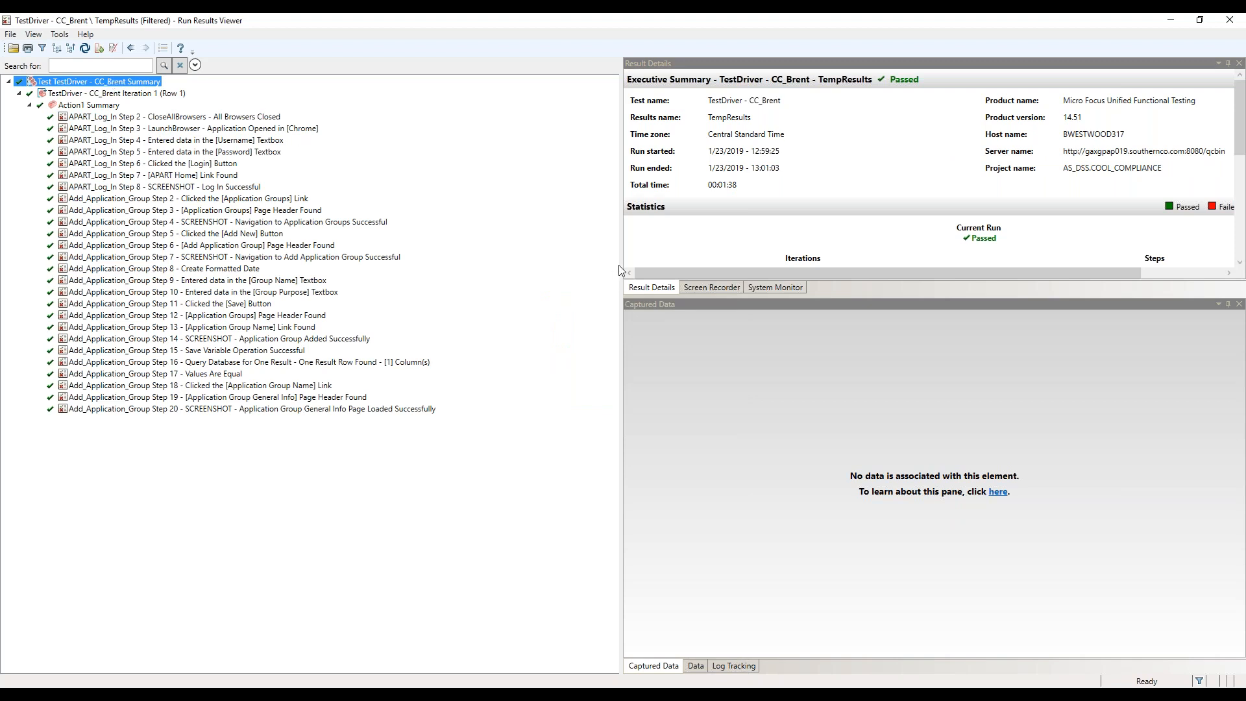
drag(609, 259, 487, 260)
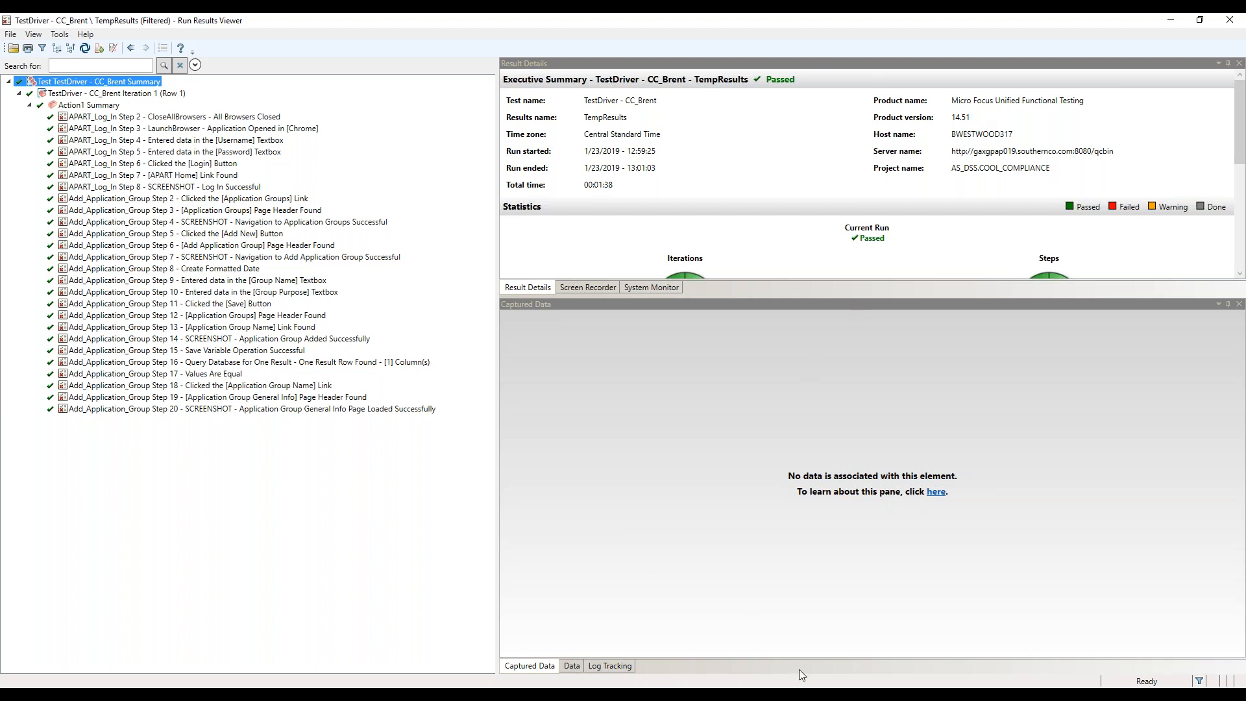
Switch back to Unified Functional Testing and highlight the initial version date 08/24/2015 on line 6 of the Action1 change history
click(1057, 696)
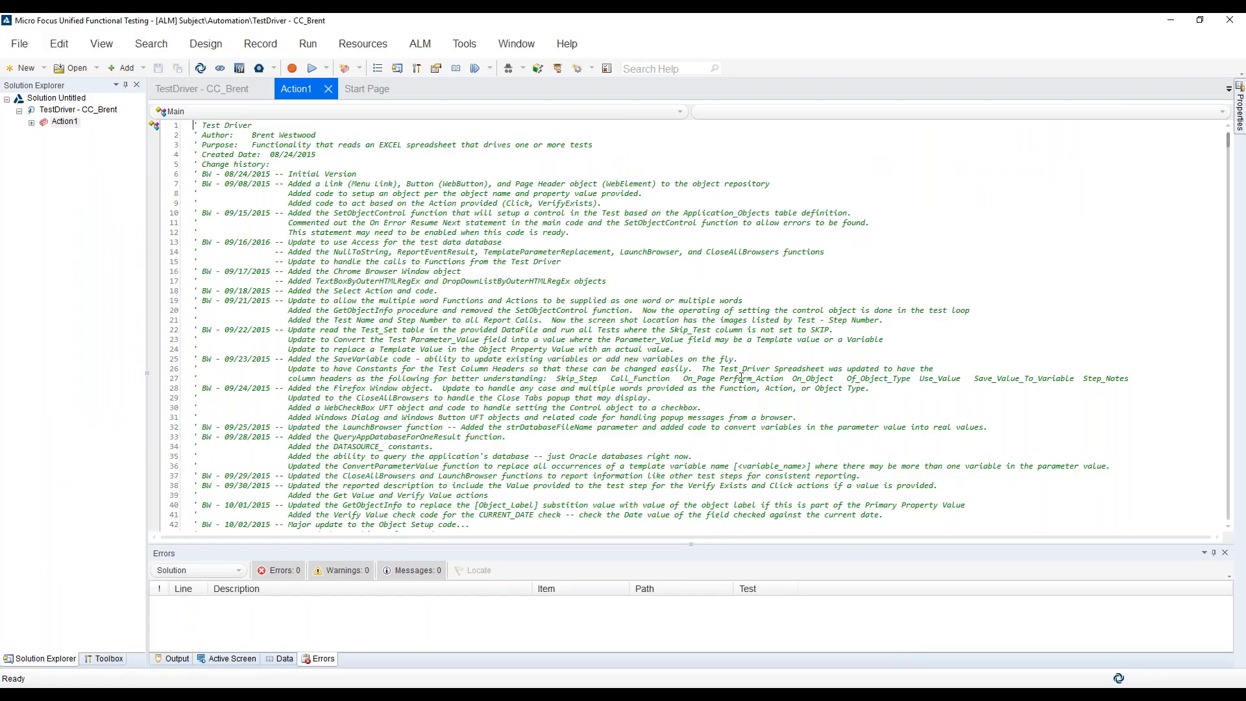
click(267, 172)
key(shift+Left)
key(shift+Left)
key(shift+Left)
key(shift+Left)
key(shift+Left)
key(shift+Left)
key(shift+Left)
key(shift+Left)
key(shift+Left)
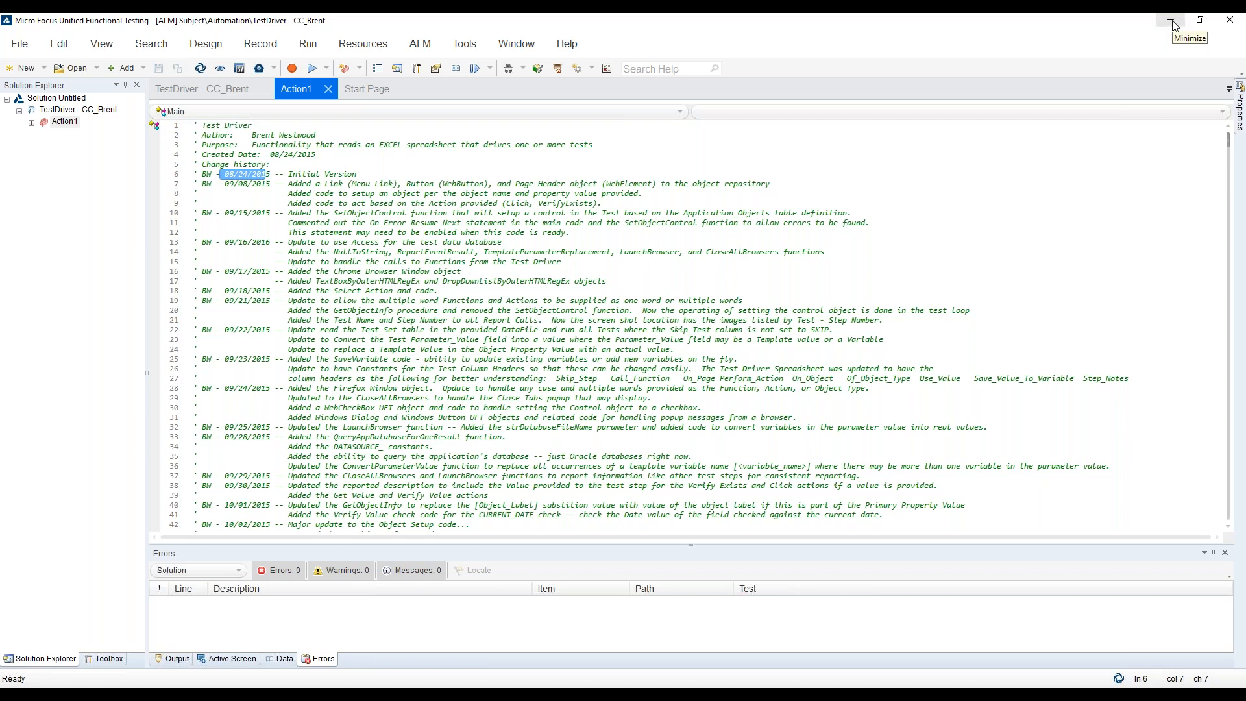
drag(271, 174, 224, 174)
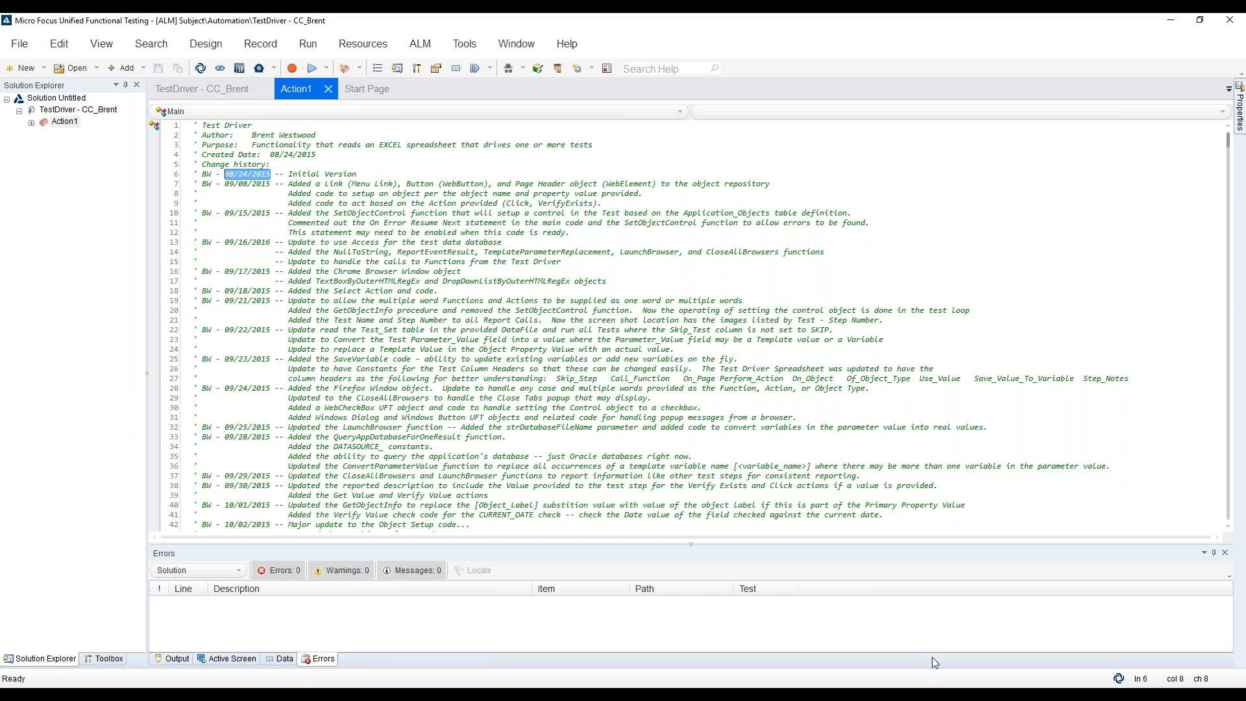
Switch to the CC_TestDriver_Brent workbook in Excel and show its Variables worksheet
mouse_move(837, 694)
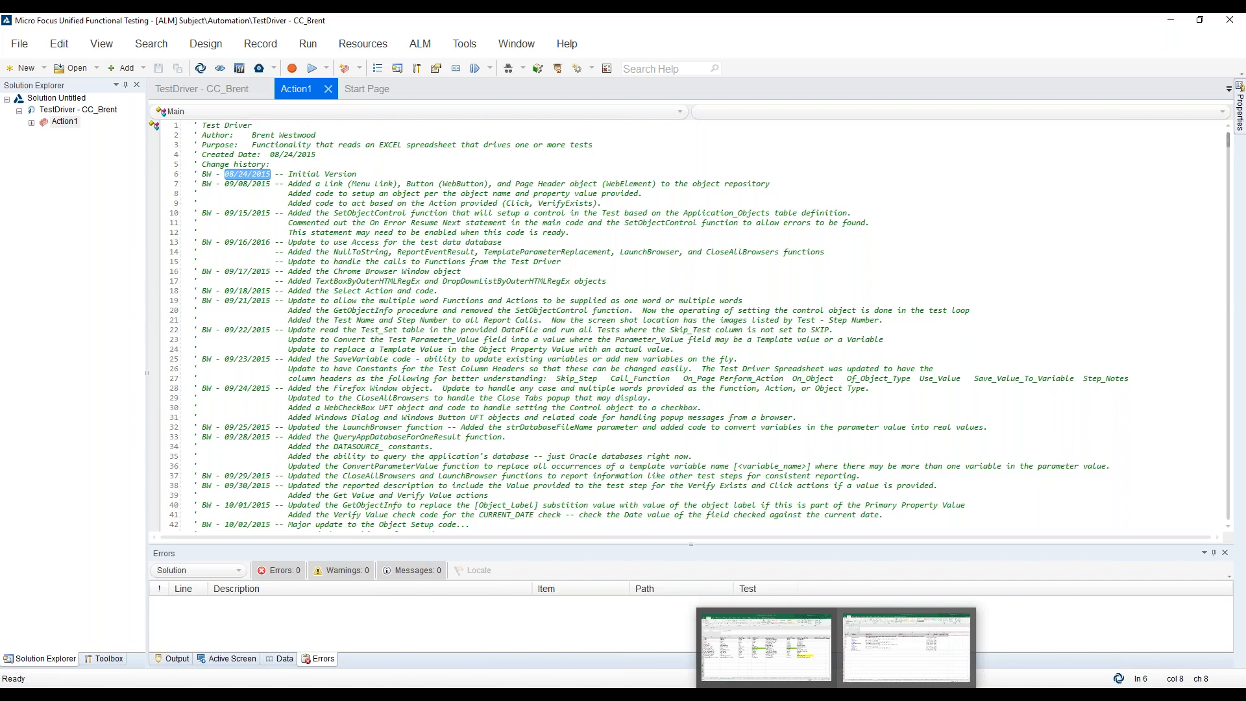
click(765, 649)
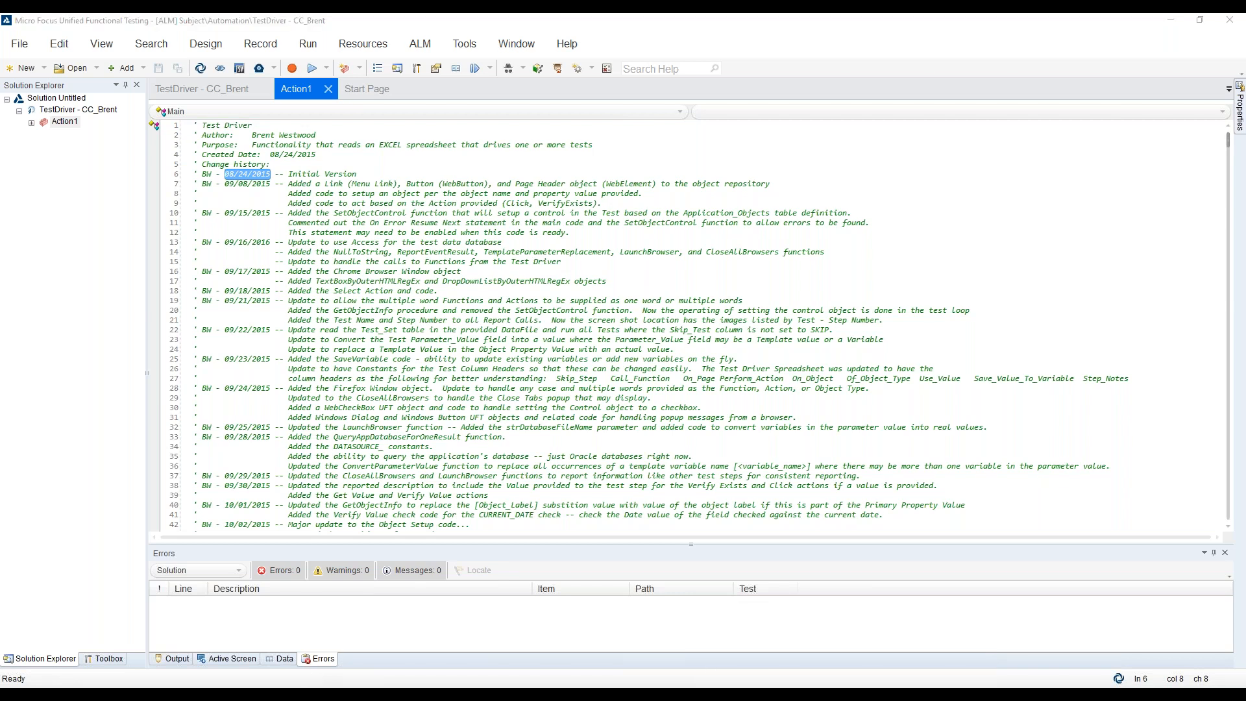
mouse_move(838, 694)
click(906, 649)
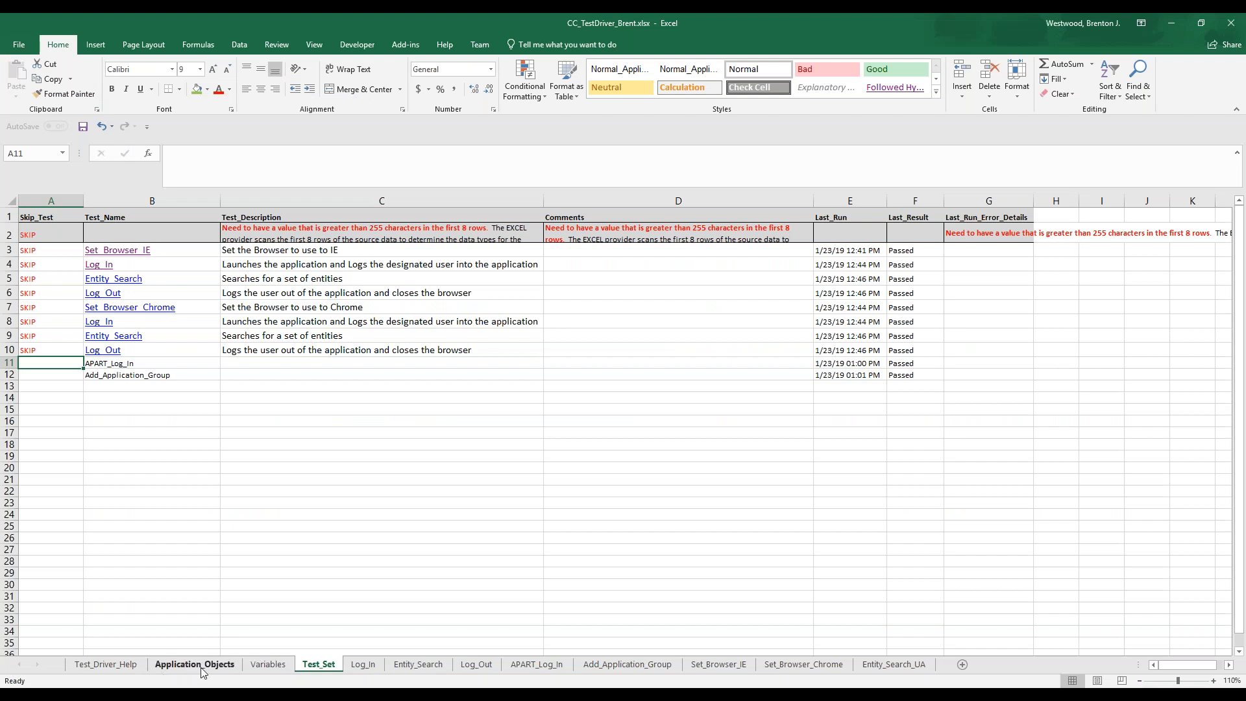
click(262, 667)
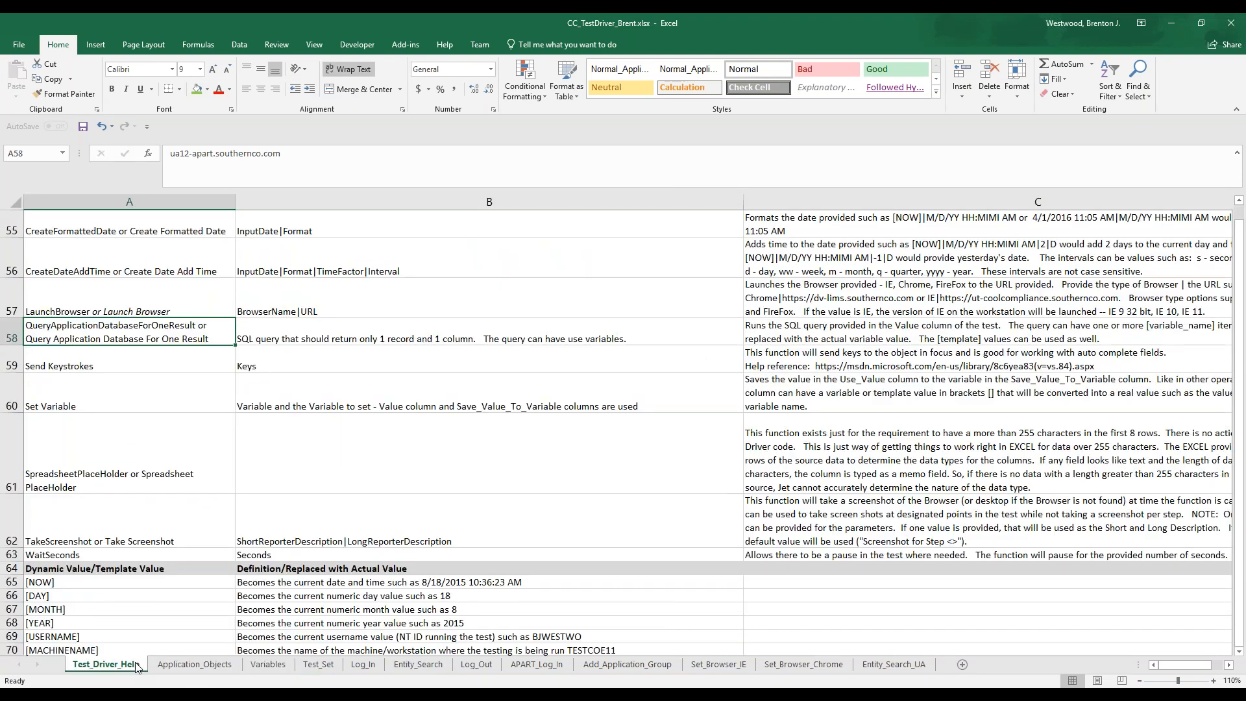
Read through the Test_Driver_Help worksheet from the worksheet descriptions to the action definitions, selecting the GetValue action
click(106, 664)
scroll(231, 552, up, 6)
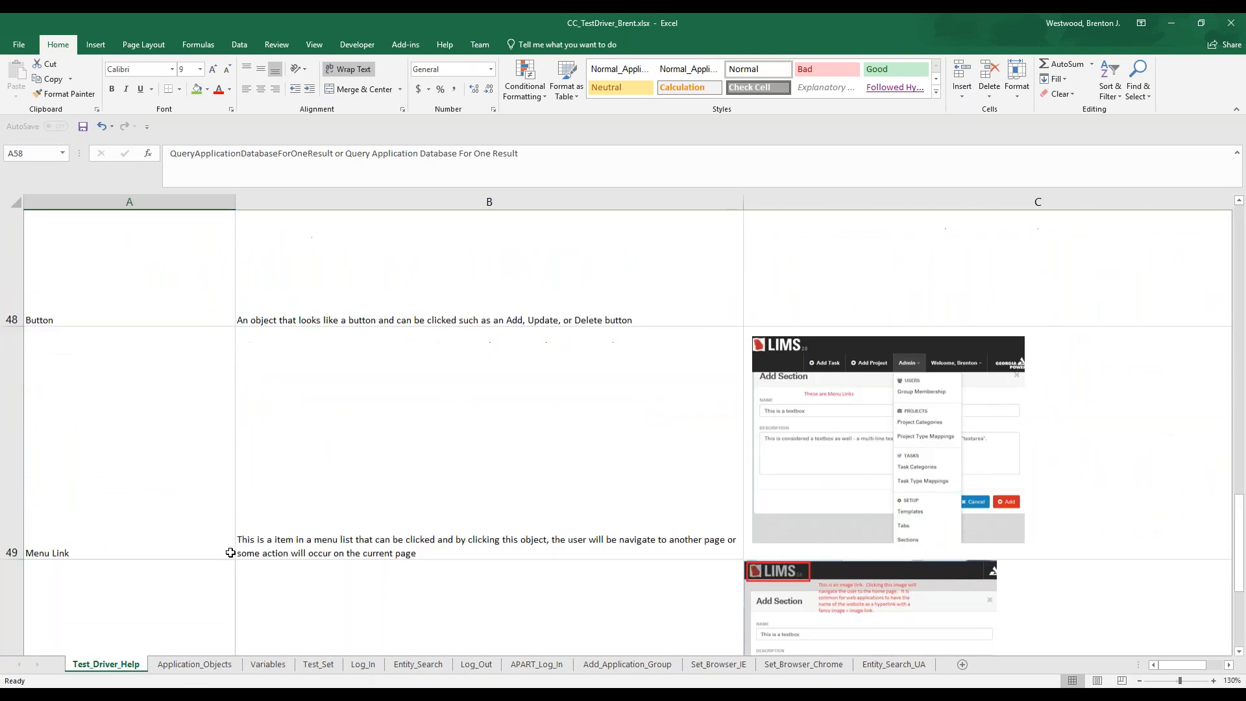
scroll(230, 552, up, 12)
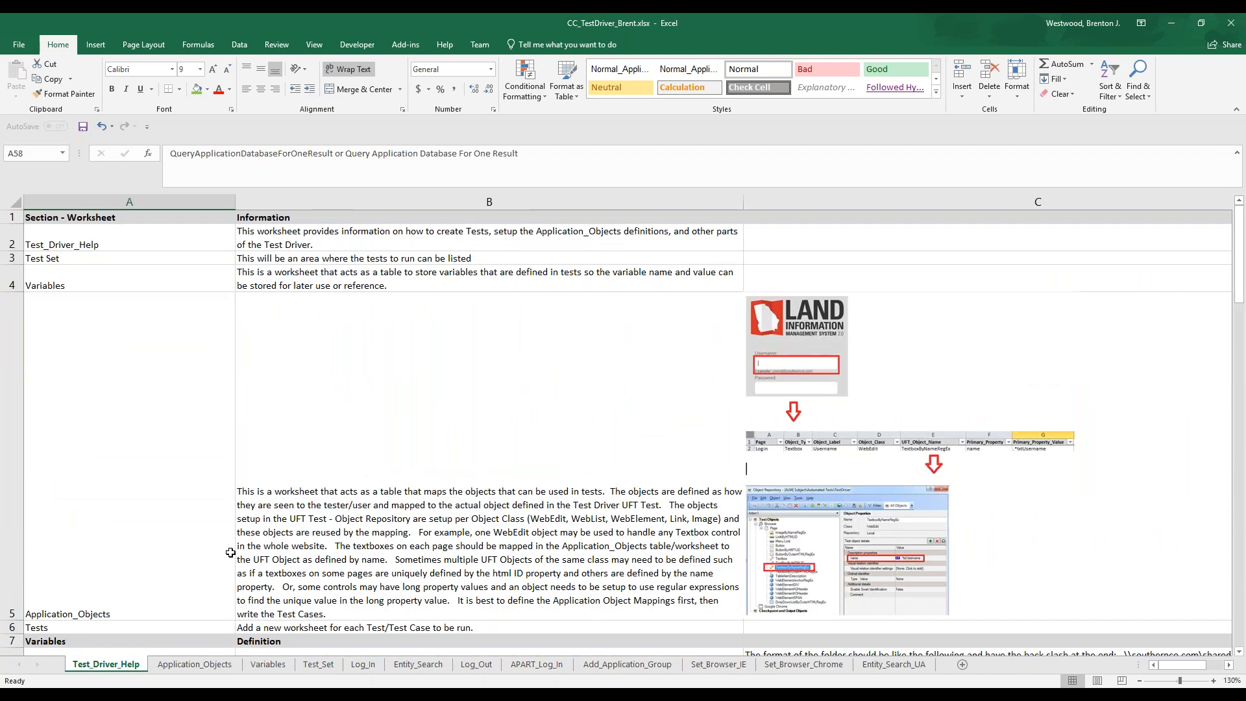
scroll(231, 552, down, 3)
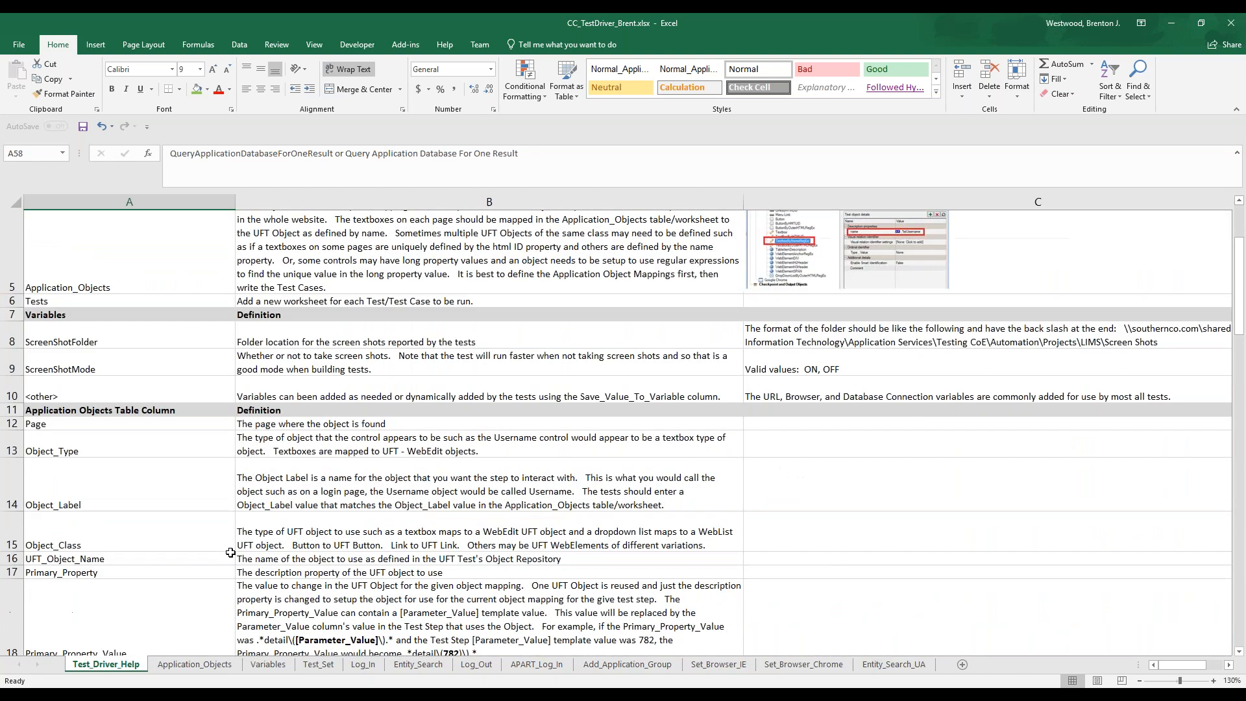
scroll(231, 553, down, 2)
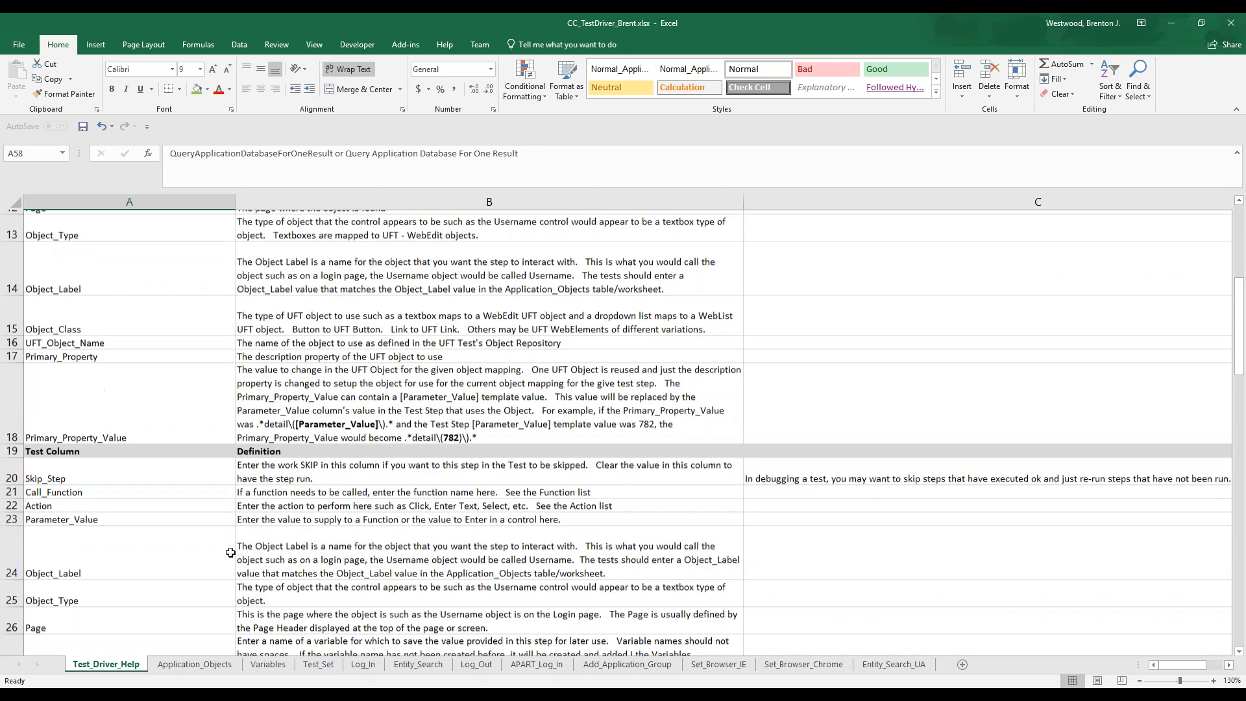
scroll(231, 552, down, 1)
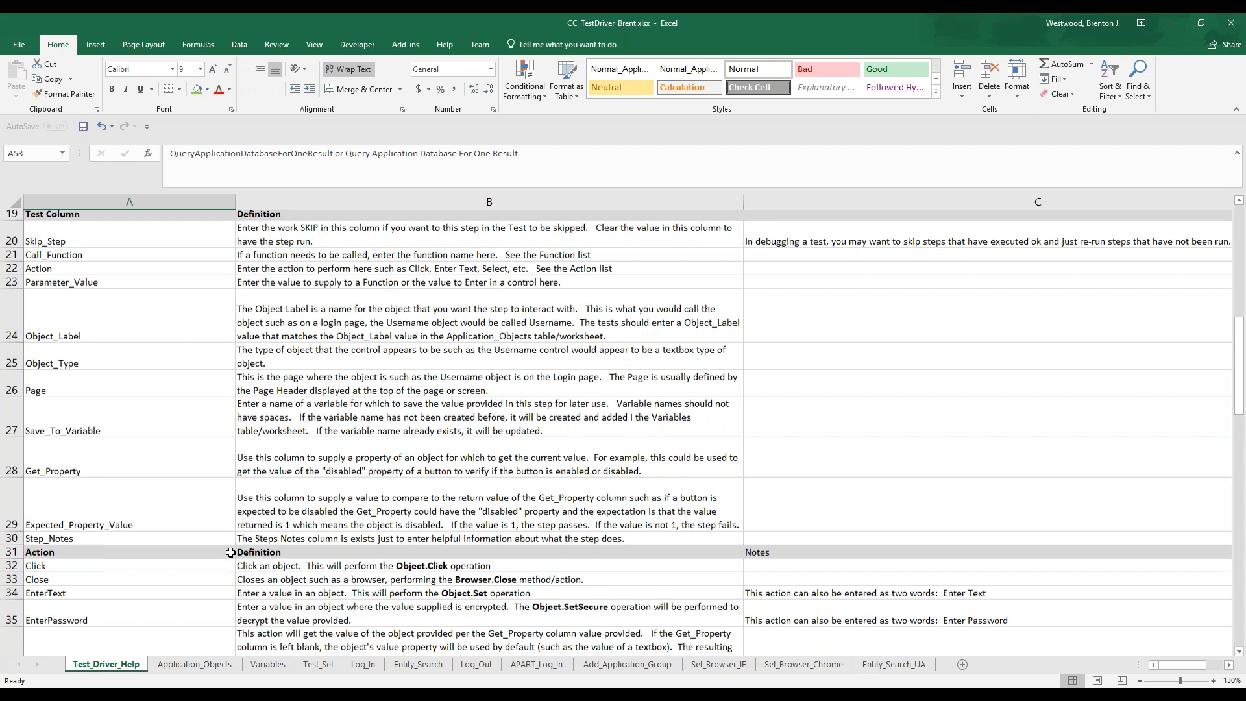
scroll(231, 553, down, 2)
scroll(231, 552, down, 1)
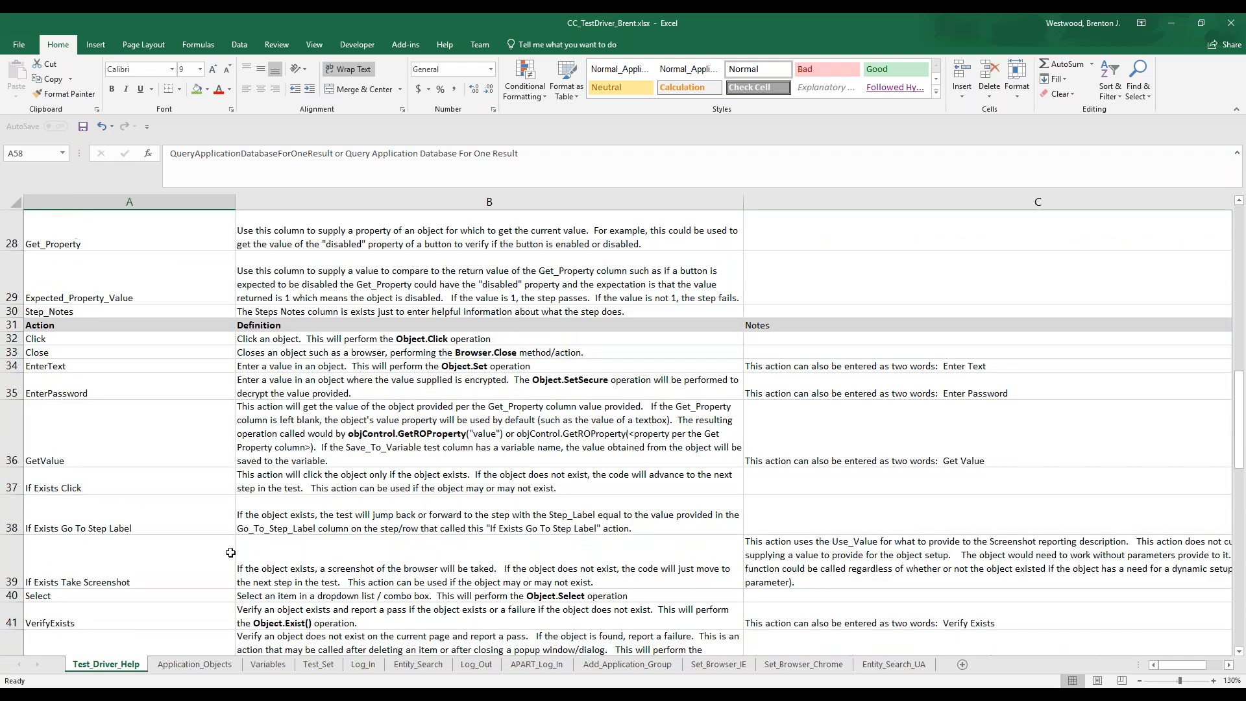
click(196, 425)
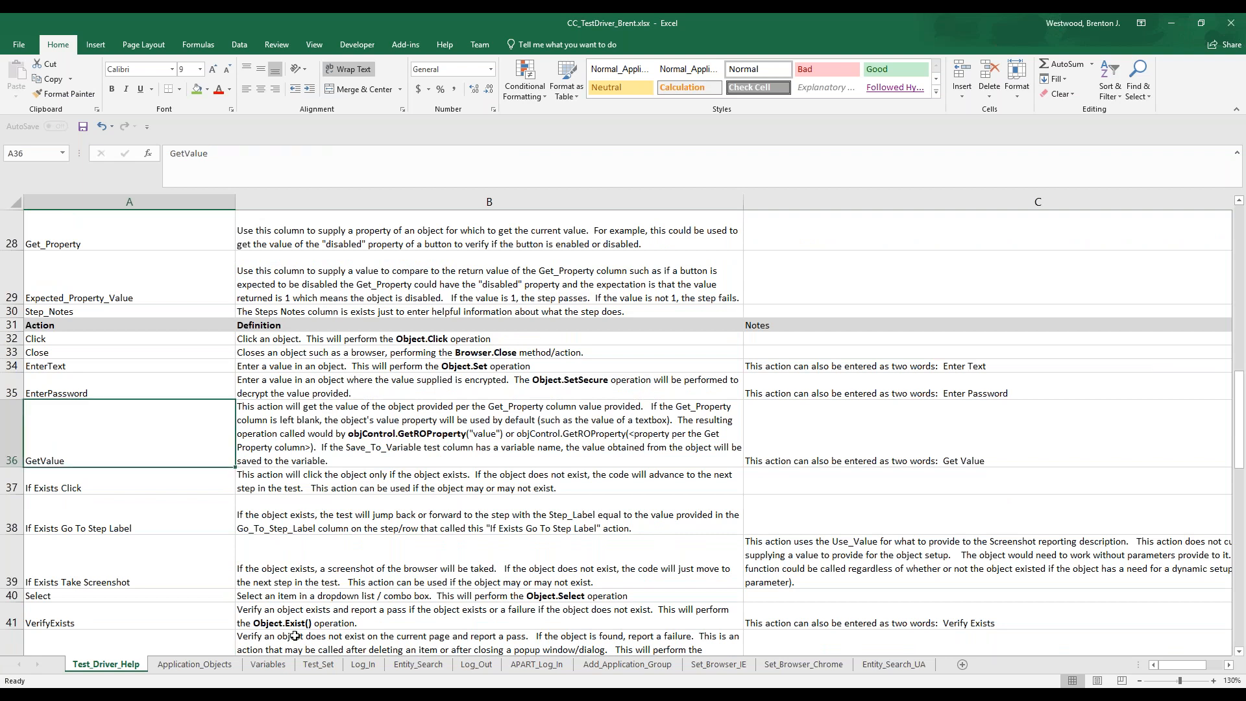
scroll(239, 609, down, 2)
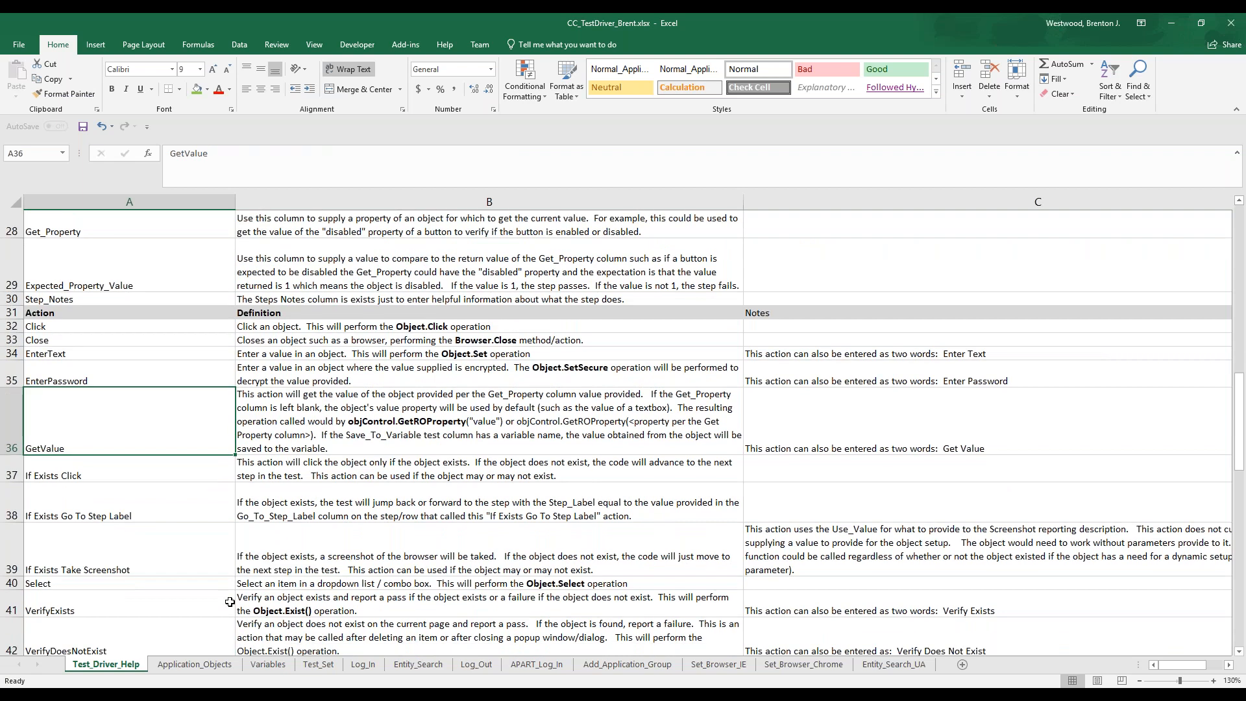
Review the URL variable on the Variables worksheet and the second Log_In test's description on Test_Set
click(268, 664)
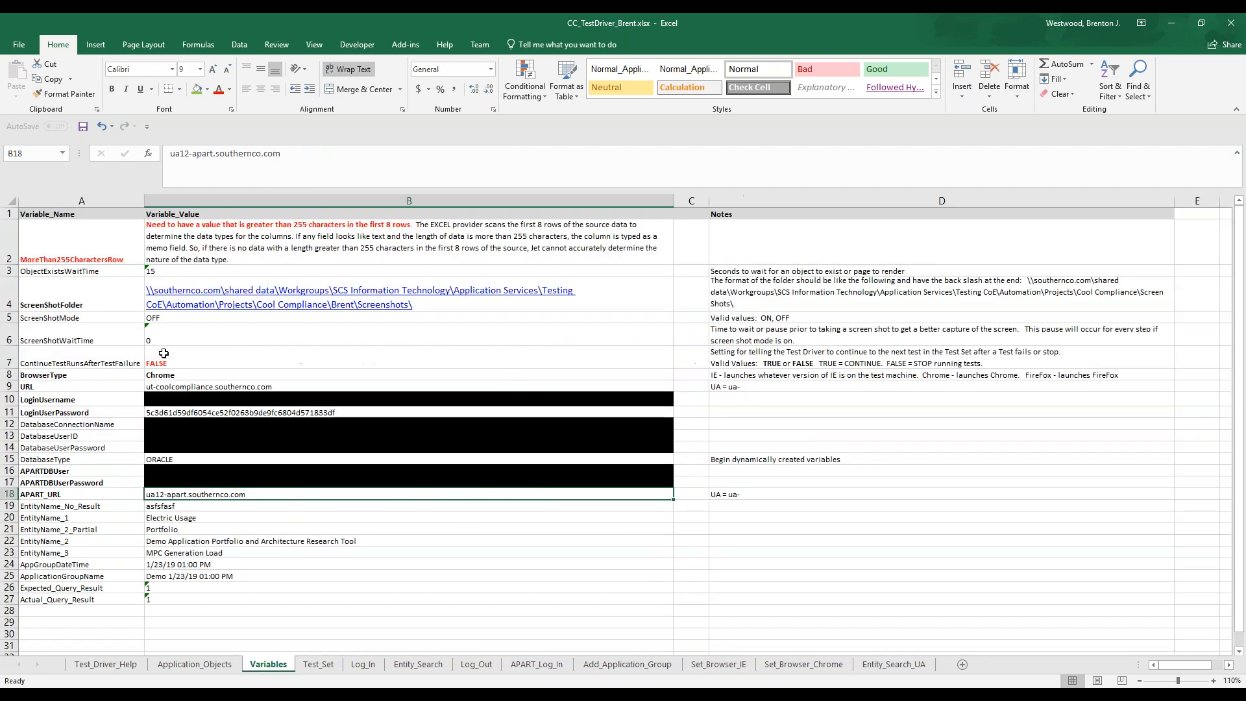
click(114, 386)
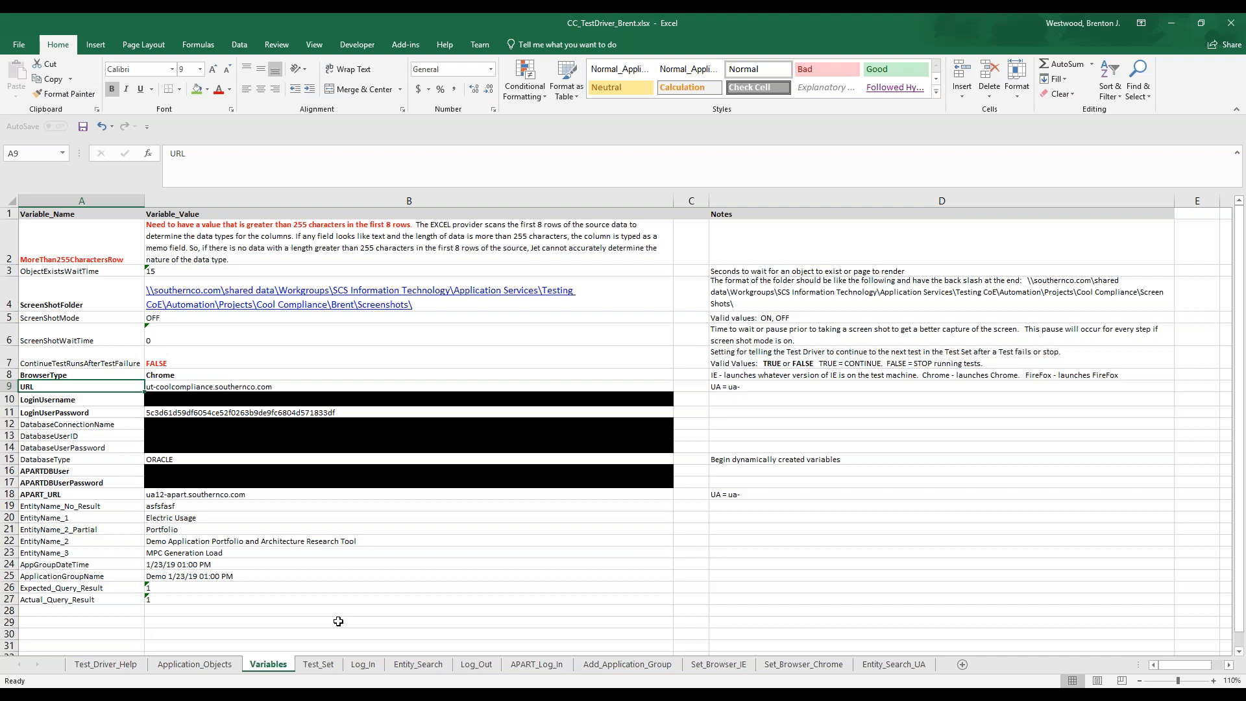
click(319, 664)
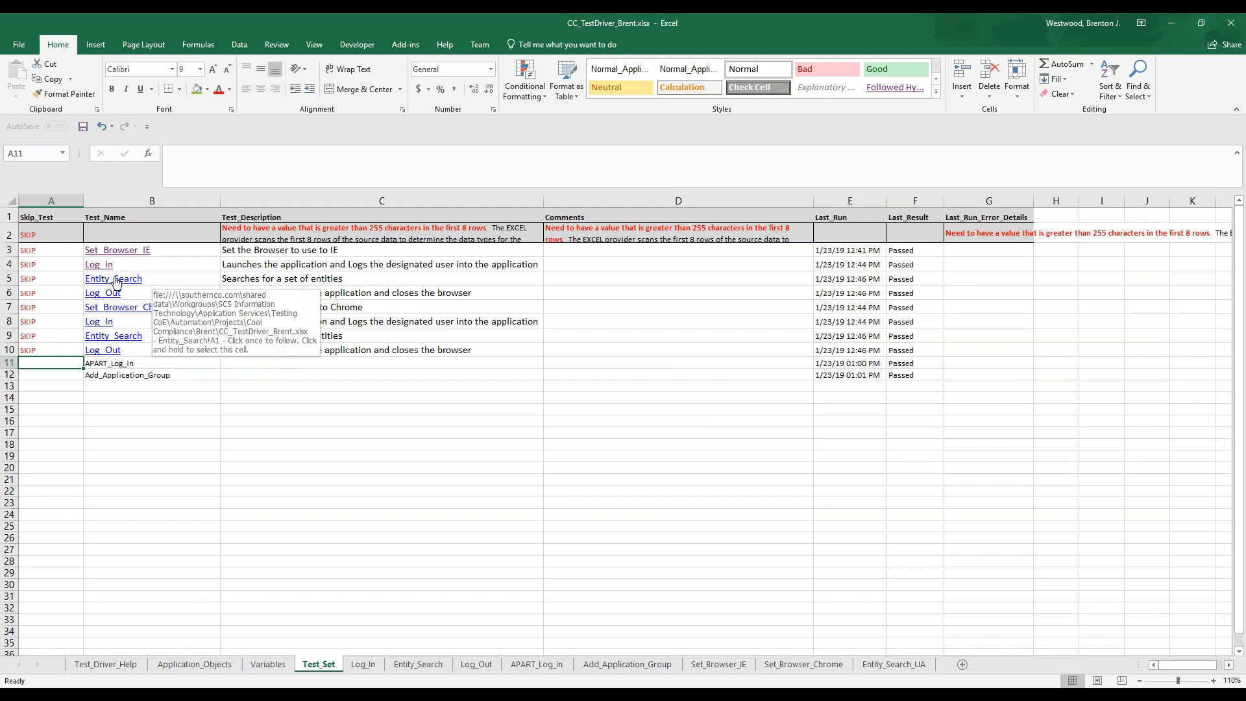
click(406, 319)
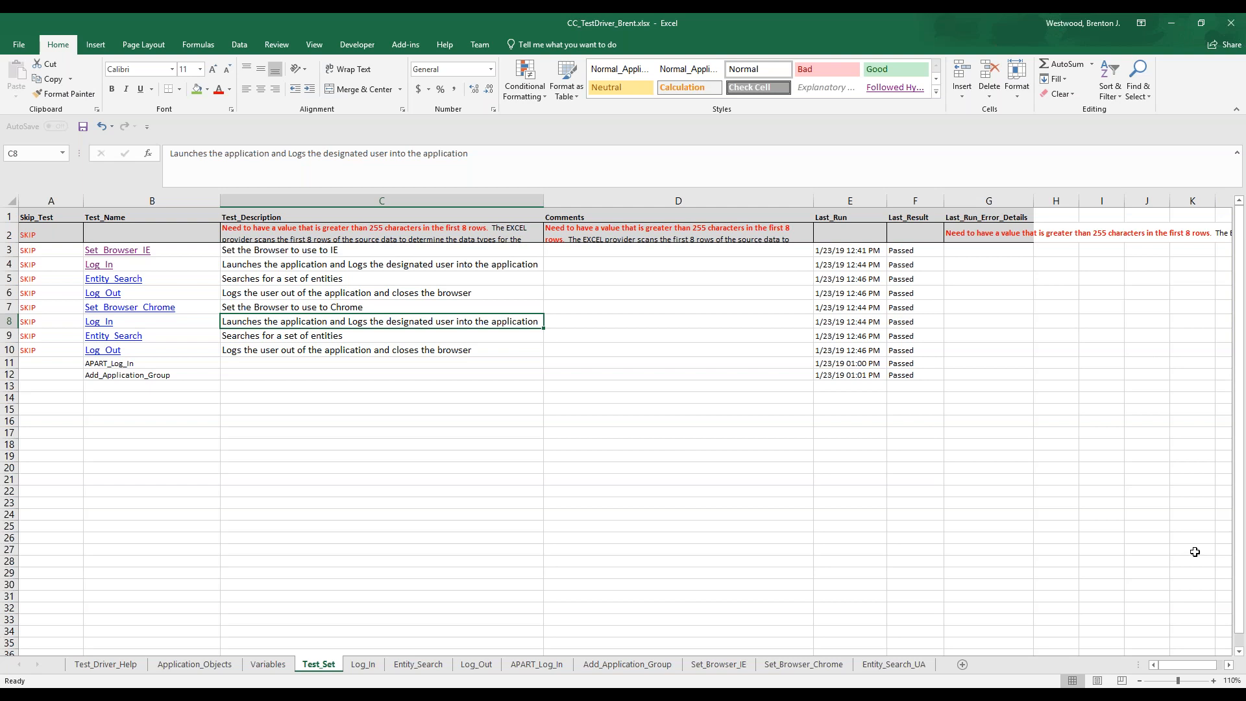
Switch to Unified Functional Testing and set the TestDriver - CC_Brent run to write new run results in the ALM project
click(1085, 694)
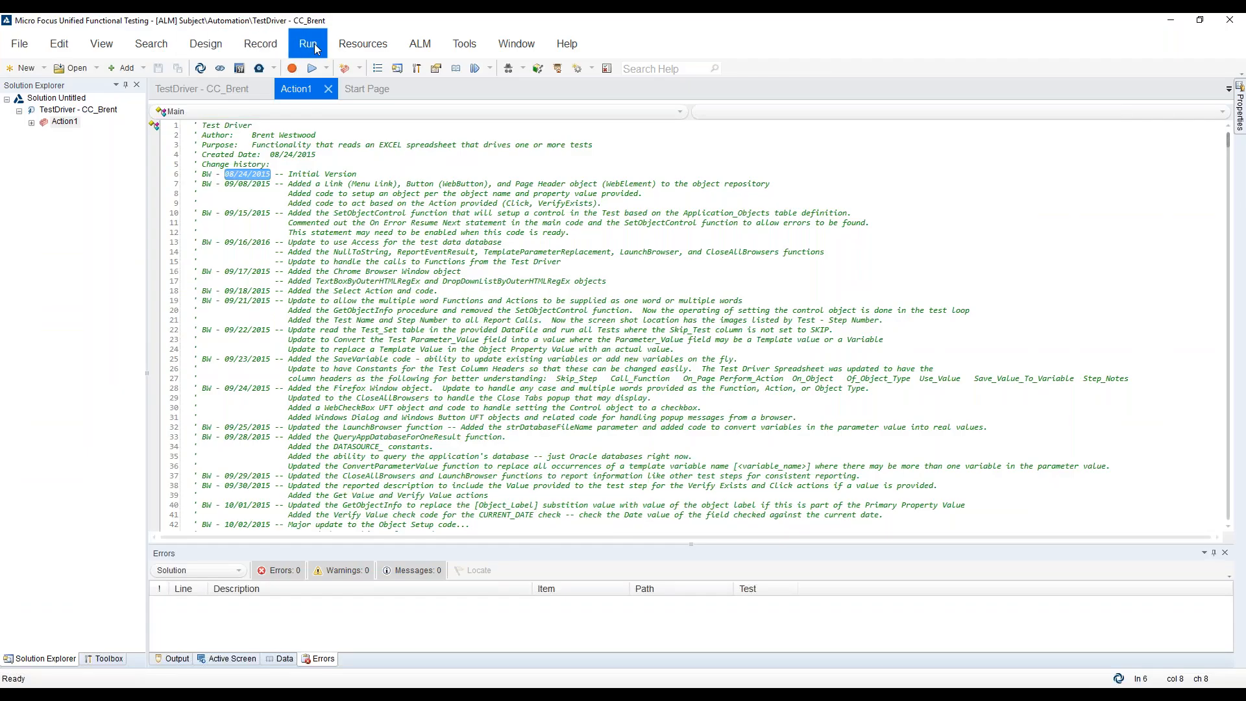
click(308, 43)
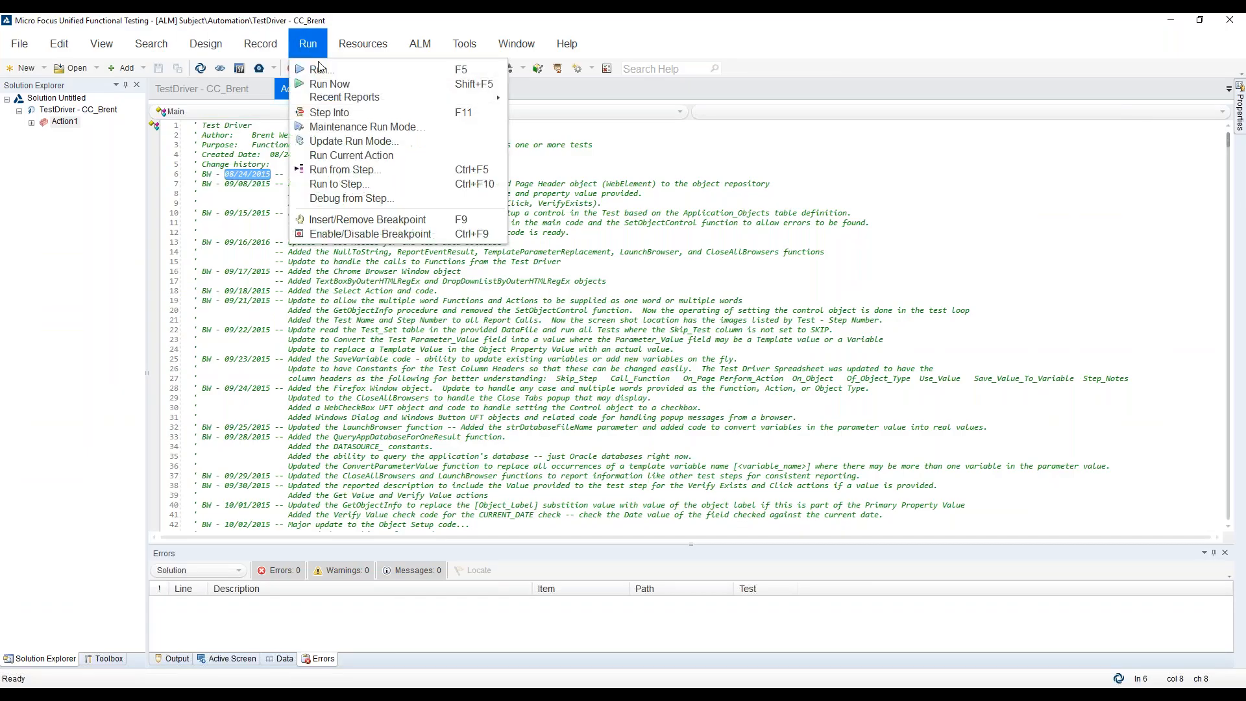
click(313, 72)
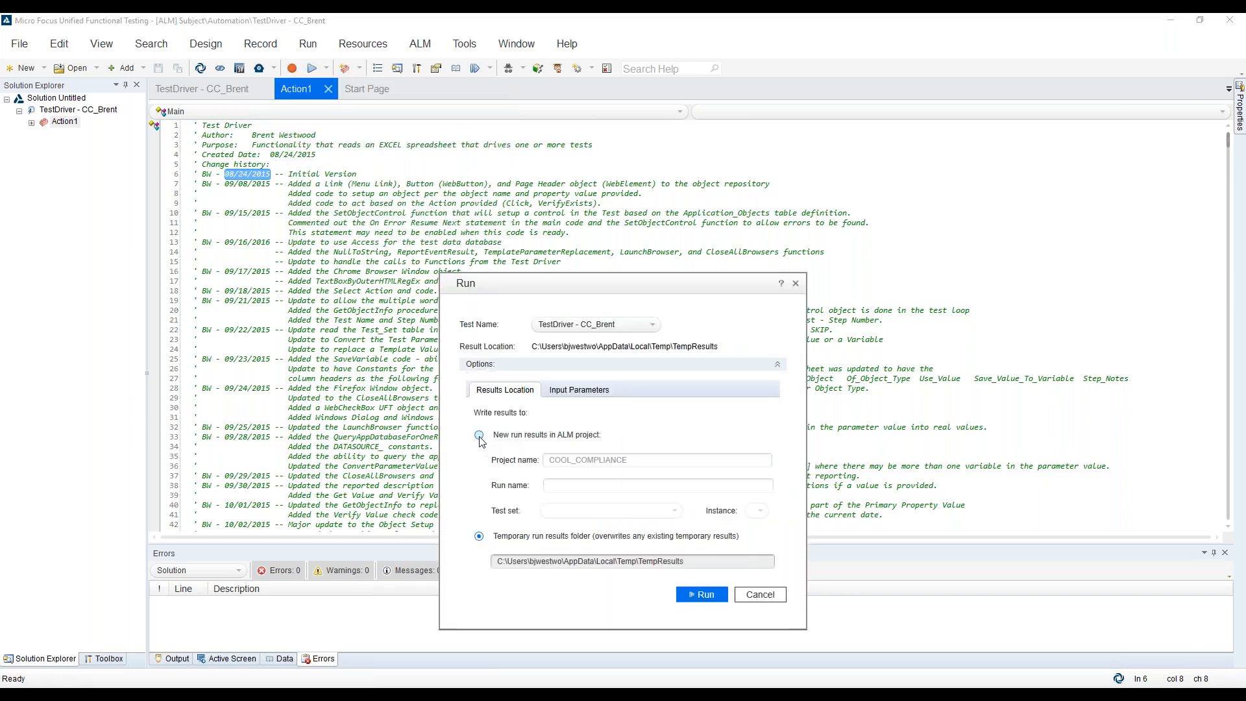
click(480, 436)
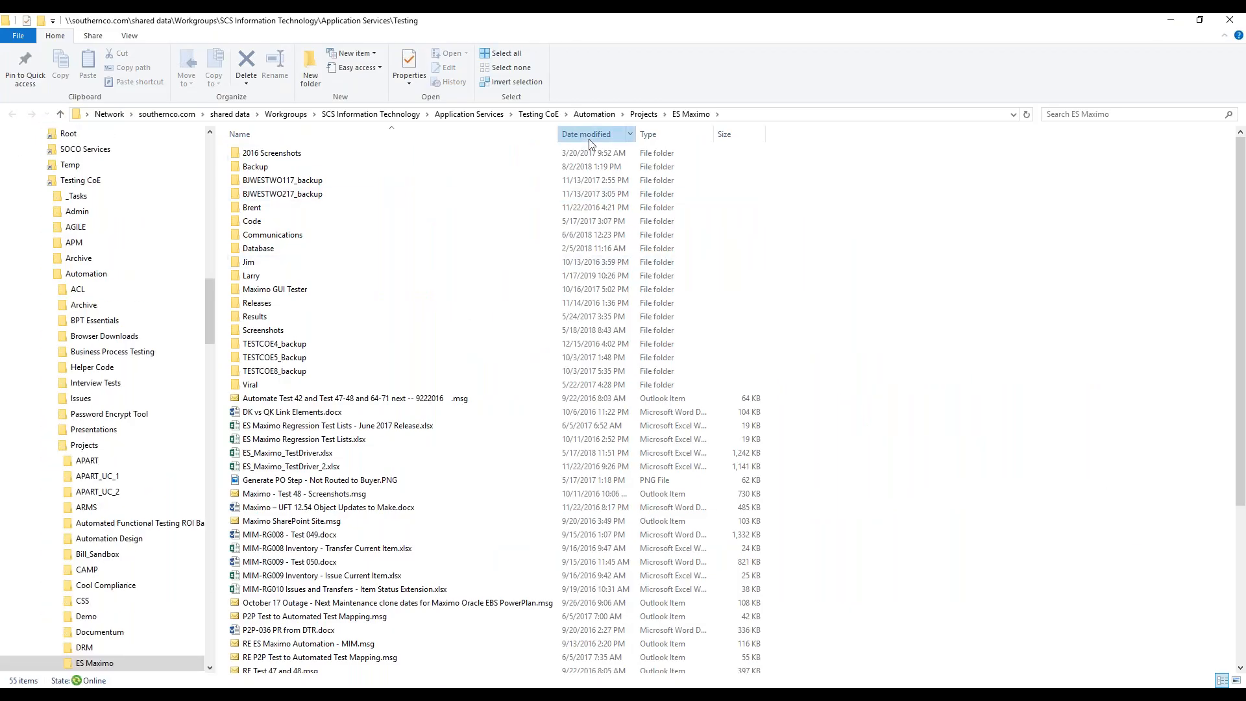
Open the ES_Maximo_TestDriver.xlsx workbook and examine test 001's last run error details on the Test_Set worksheet
click(588, 136)
click(292, 154)
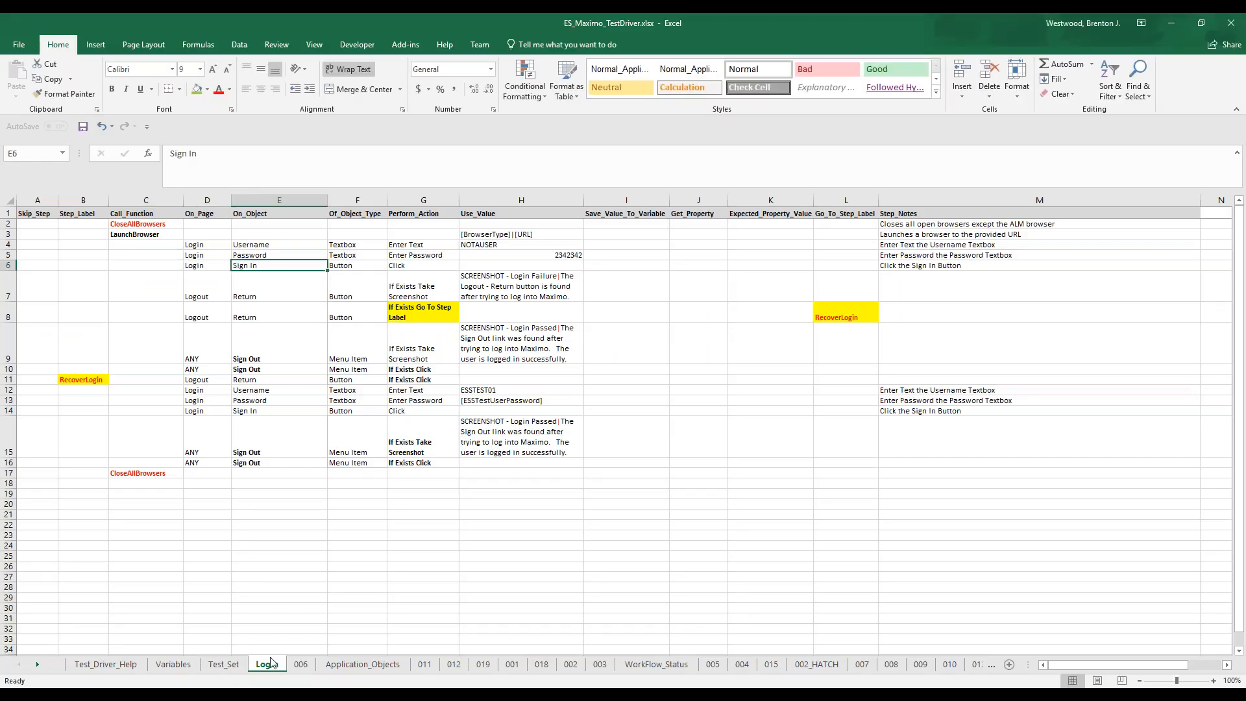
click(232, 667)
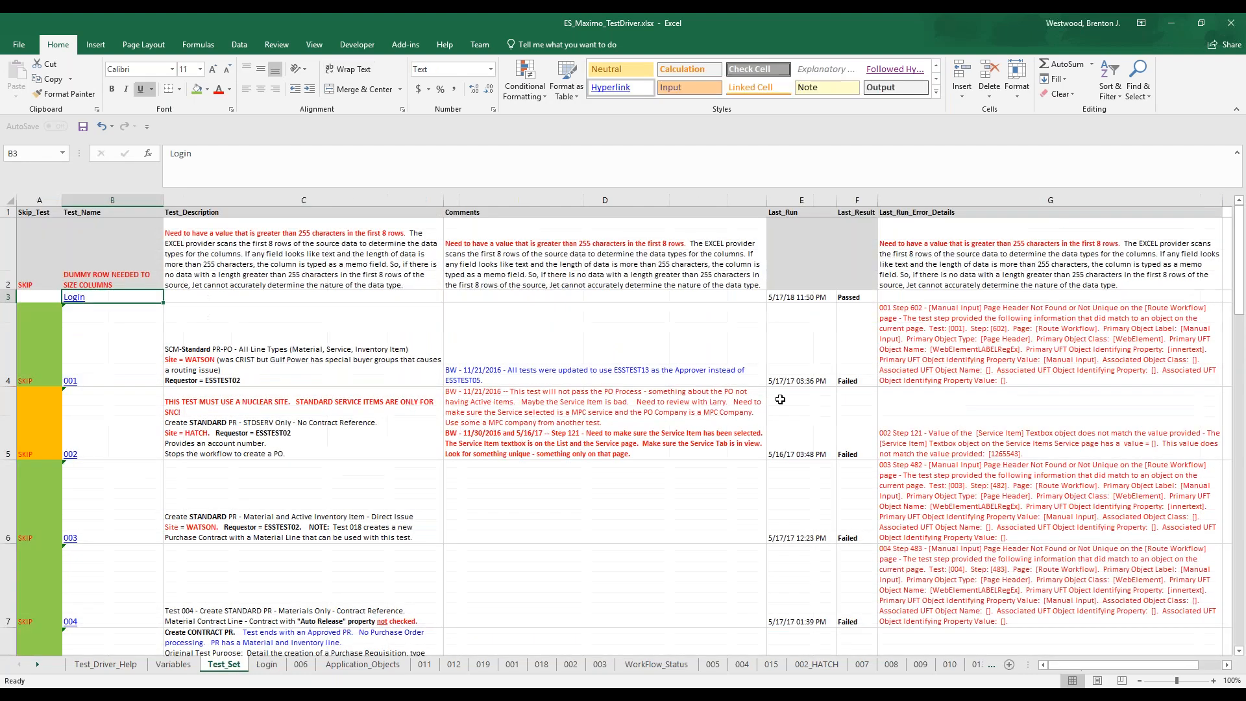
click(942, 341)
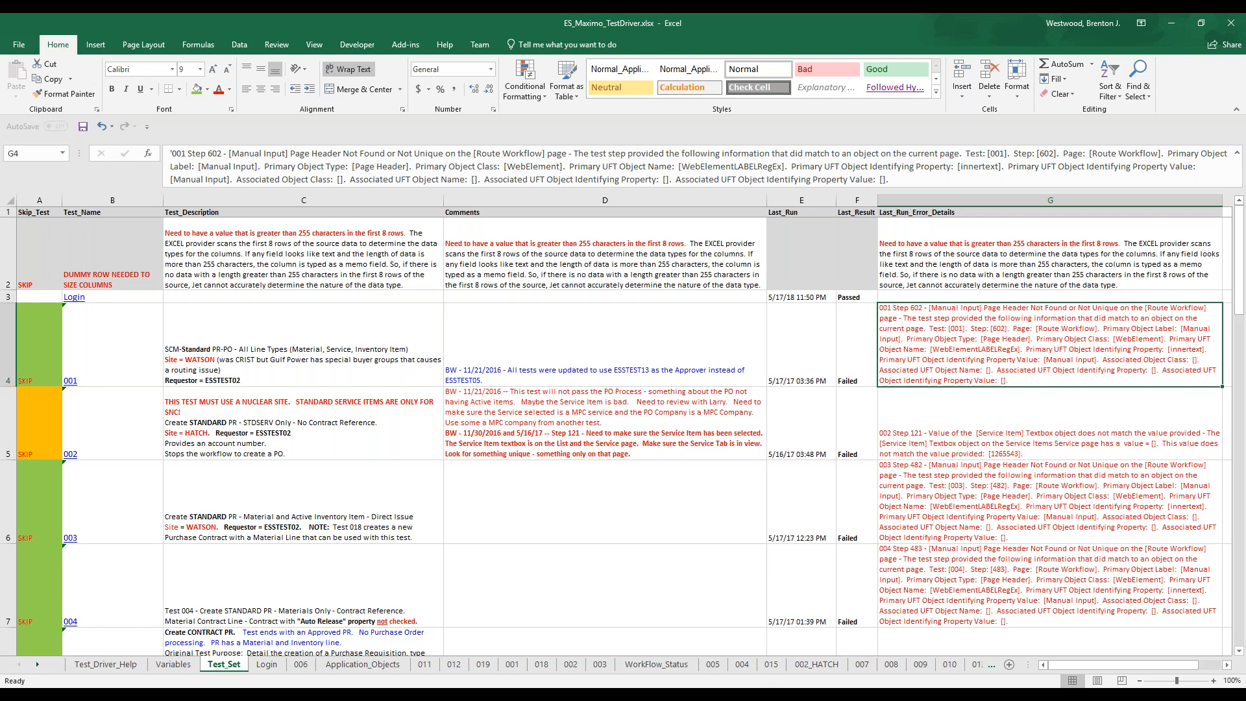
Switch to PowerPoint, start the slide show from the Demonstration slide, and open the presenter view's display settings
mouse_move(324, 695)
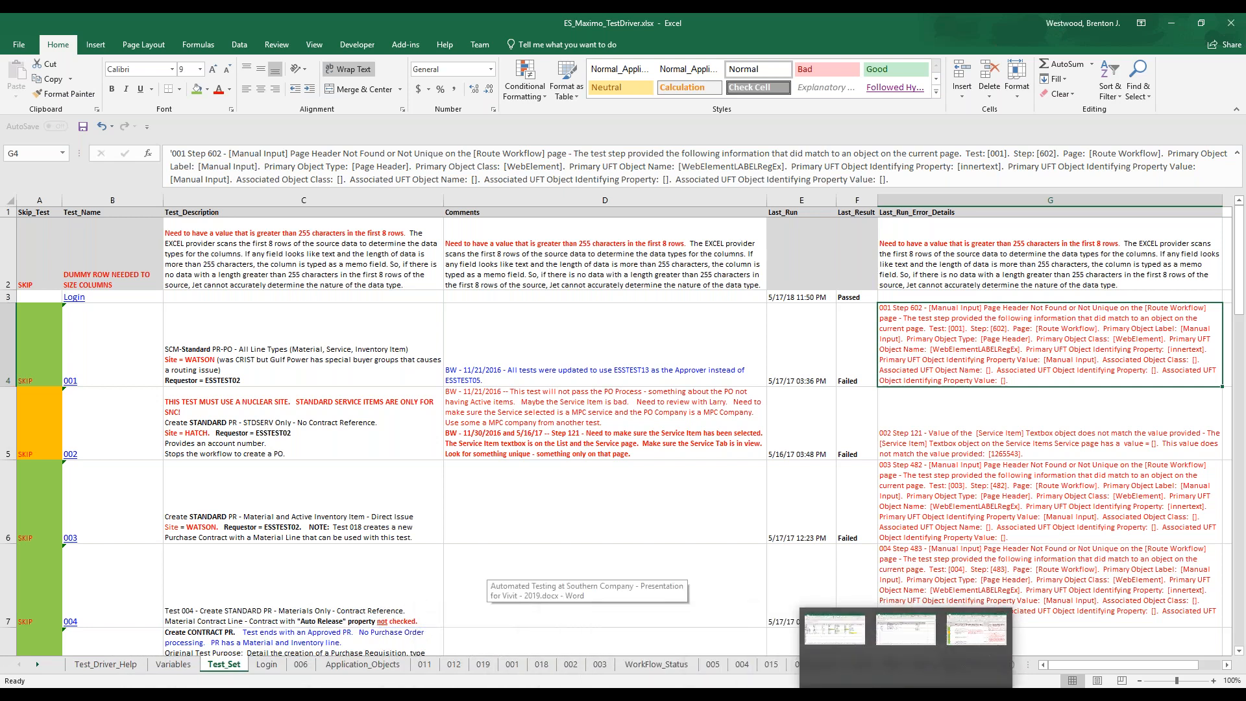
click(1012, 649)
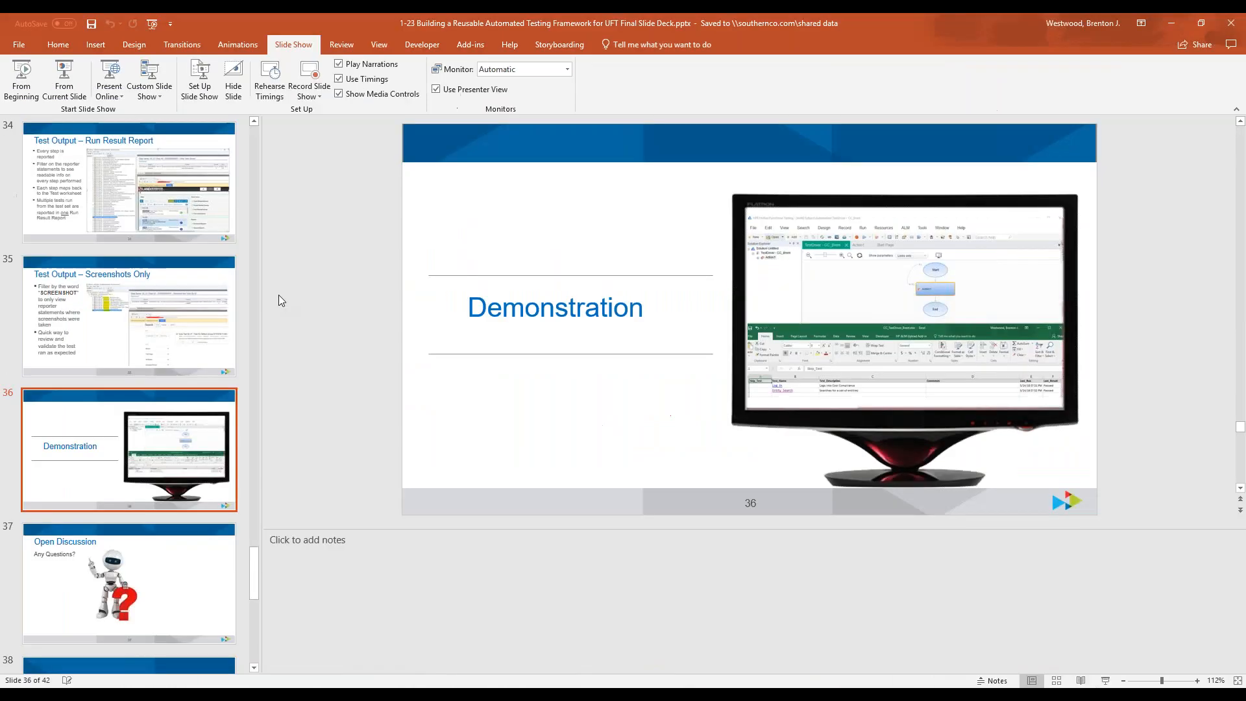
click(62, 78)
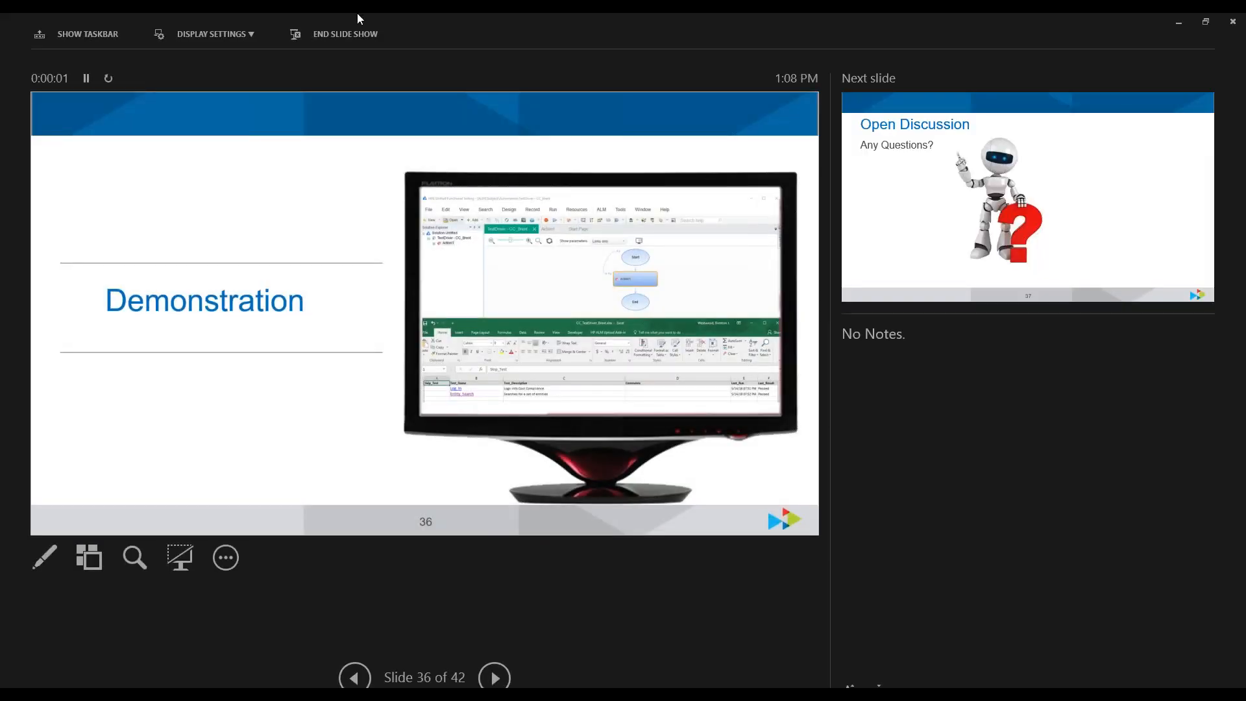
click(209, 41)
click(205, 38)
click(206, 38)
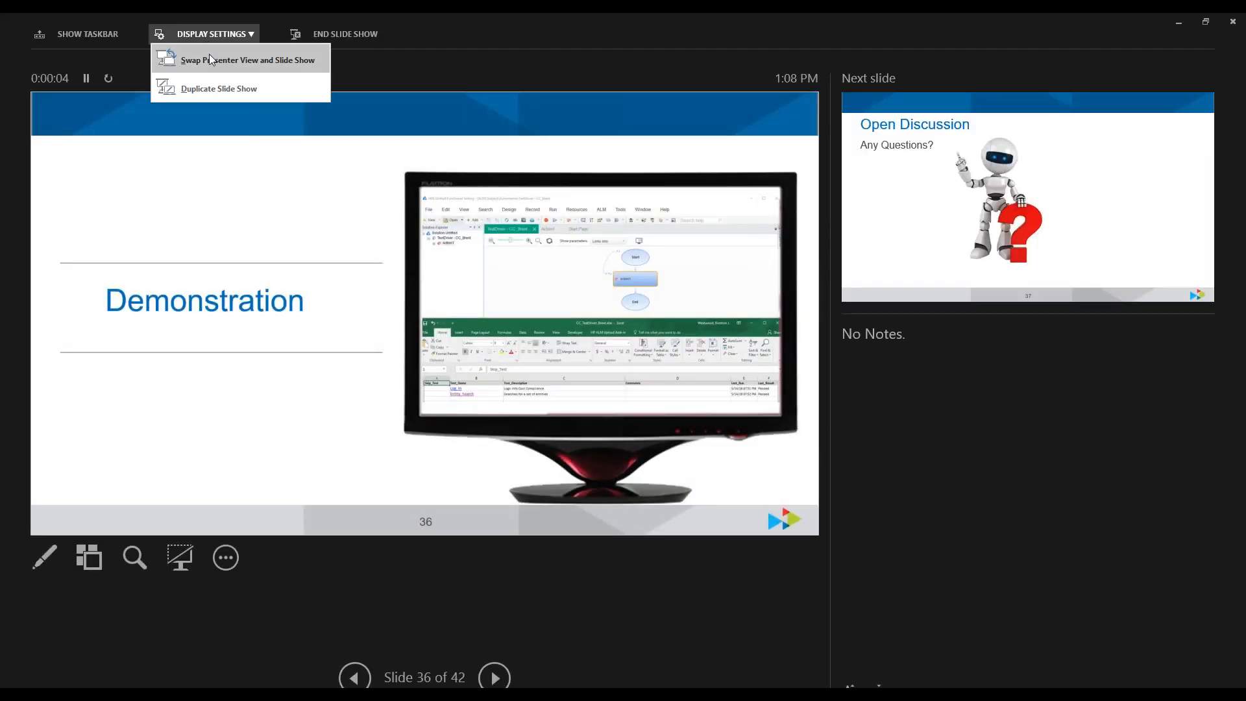